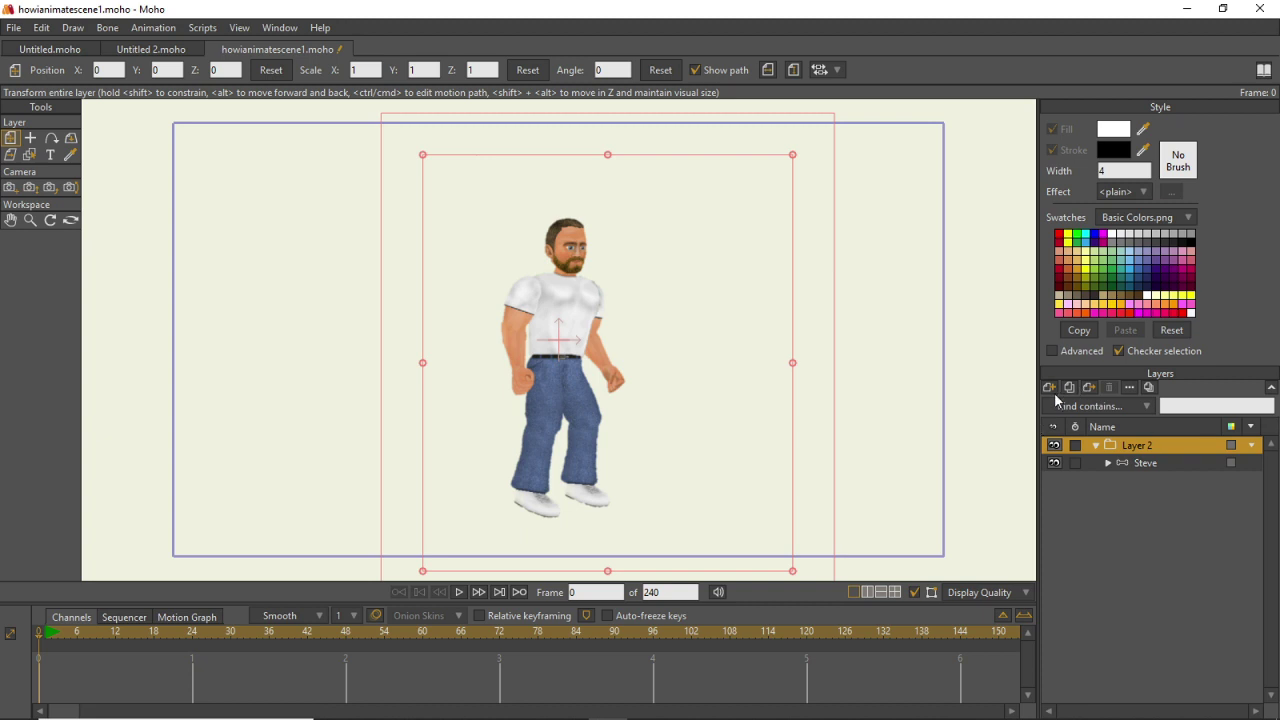
Add a new vector layer above the Layer 2 group.
click(1126, 462)
click(1126, 449)
click(1054, 388)
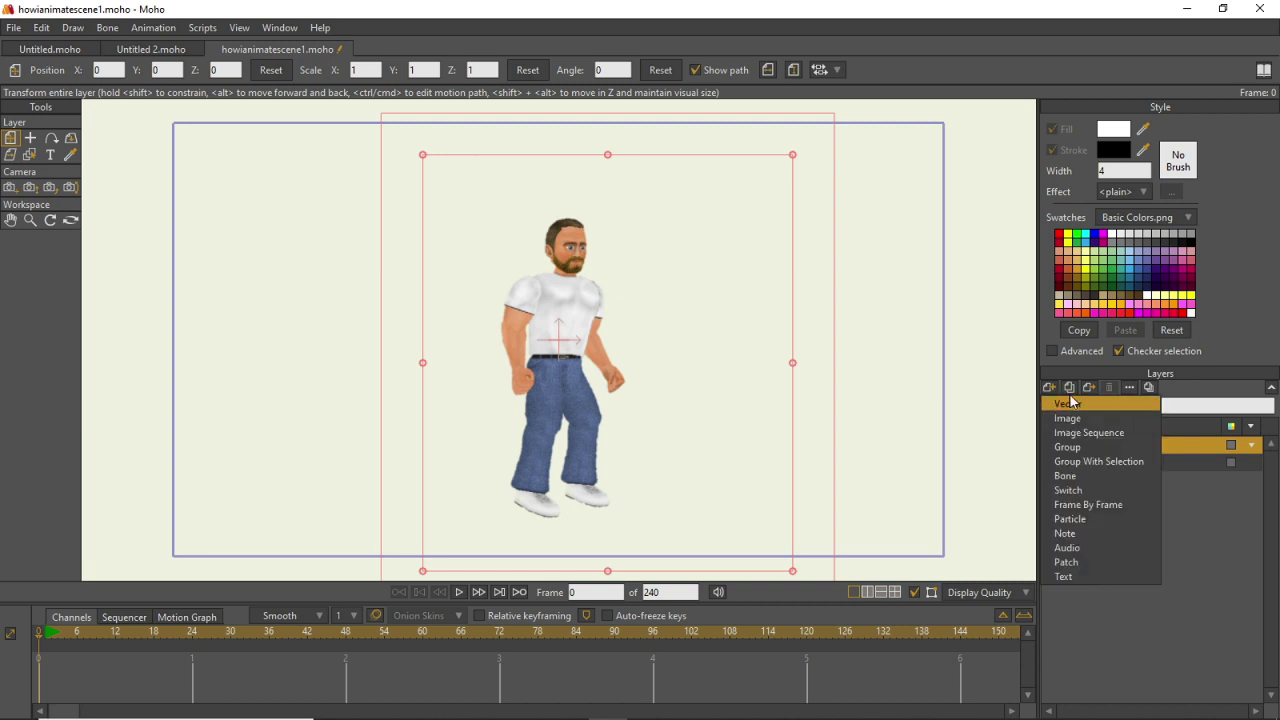
click(1068, 405)
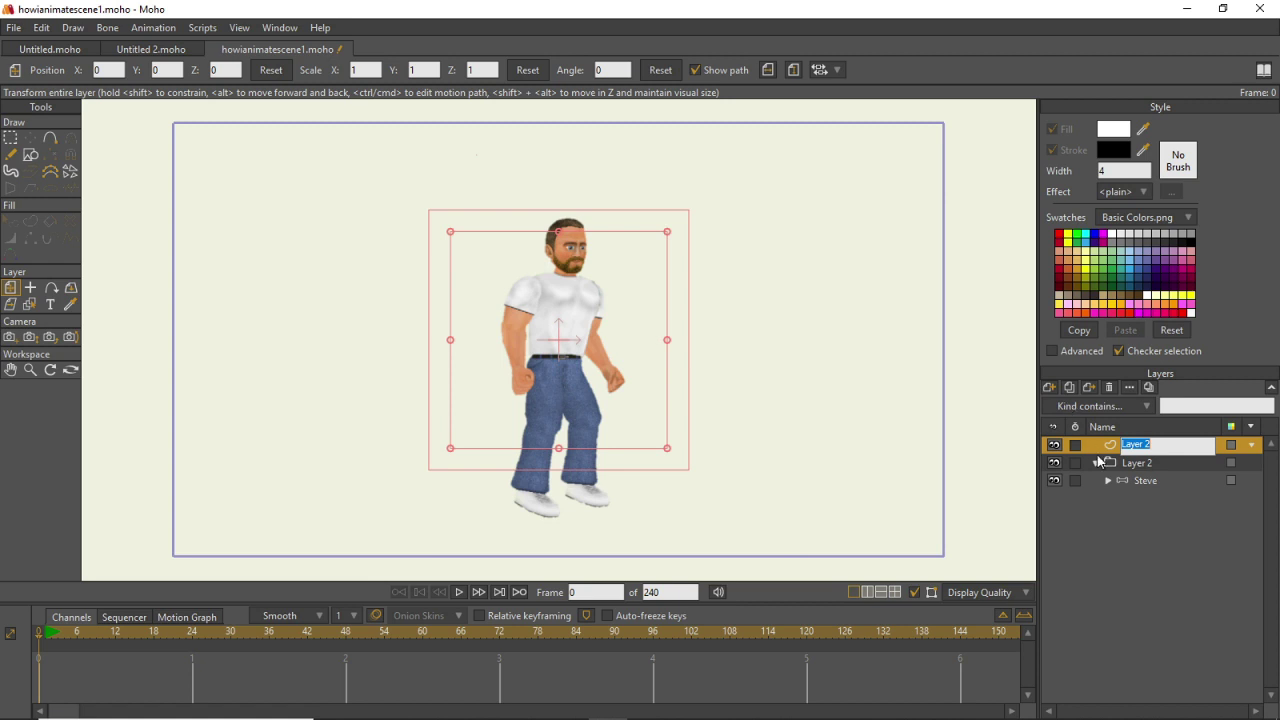
click(1102, 445)
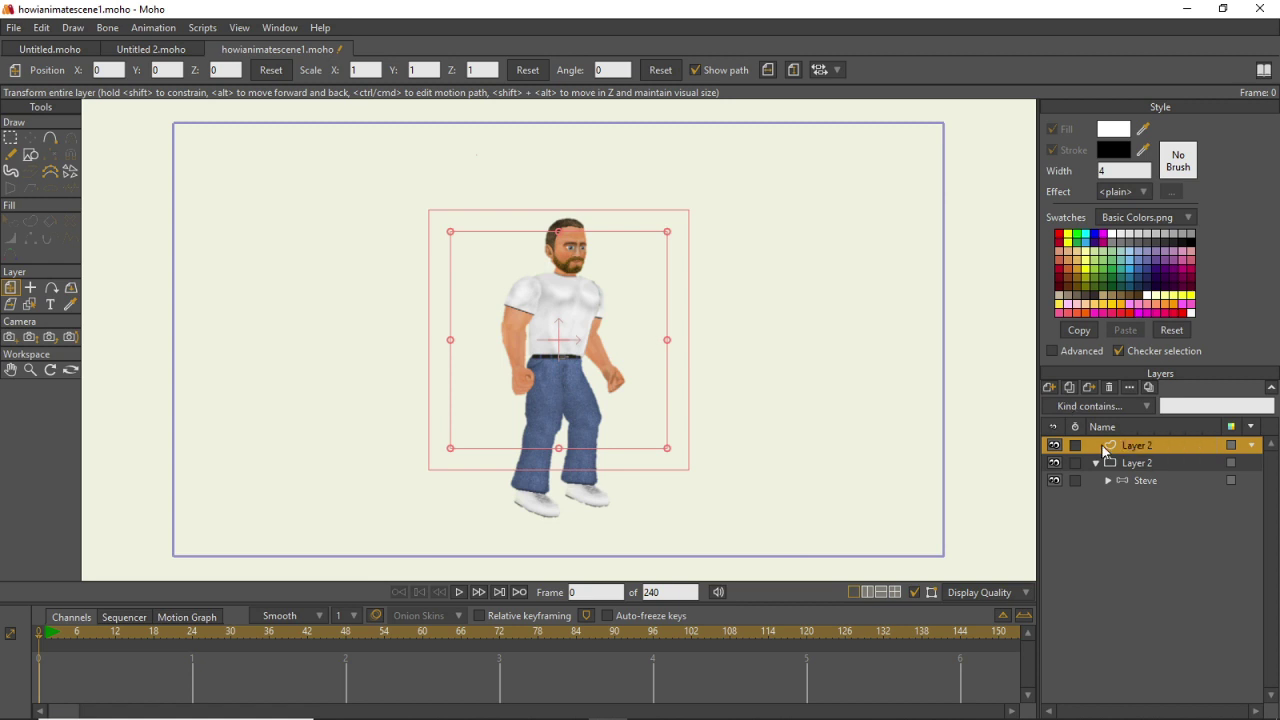
Show the canvas grid and rename the new vector layer to 'Text Box'.
key(ctrl+g)
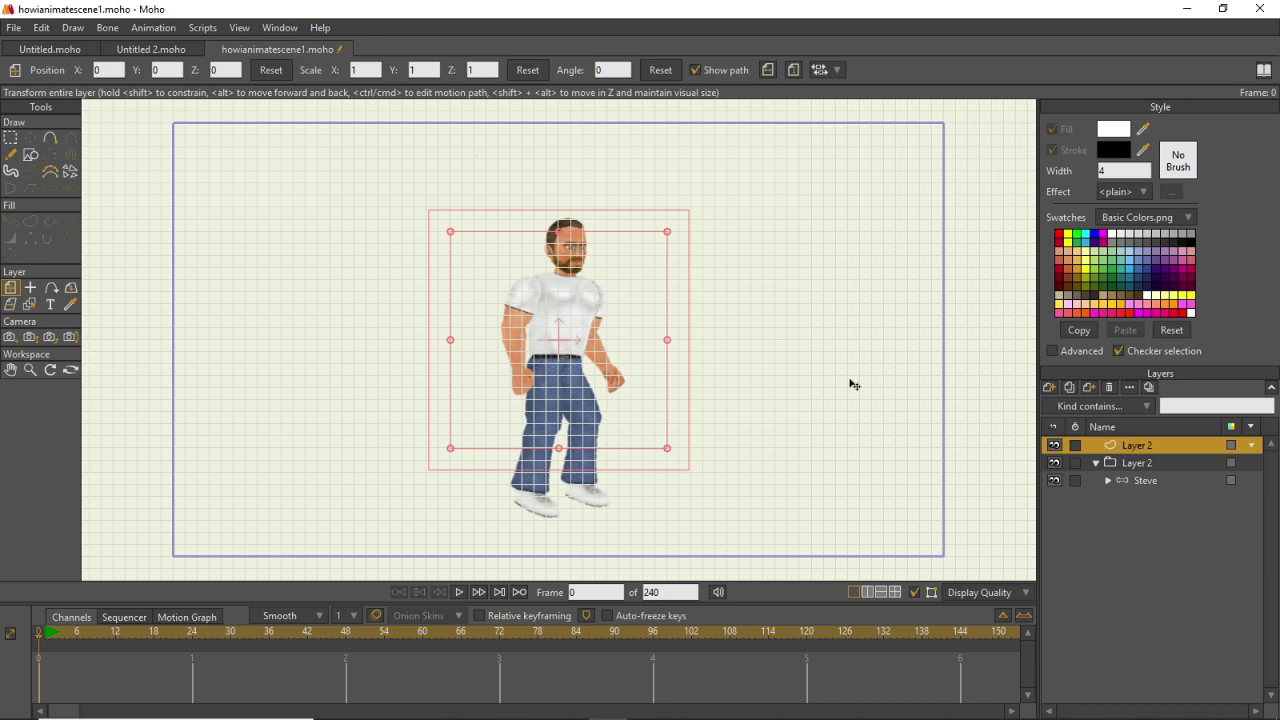
double_click(1140, 446)
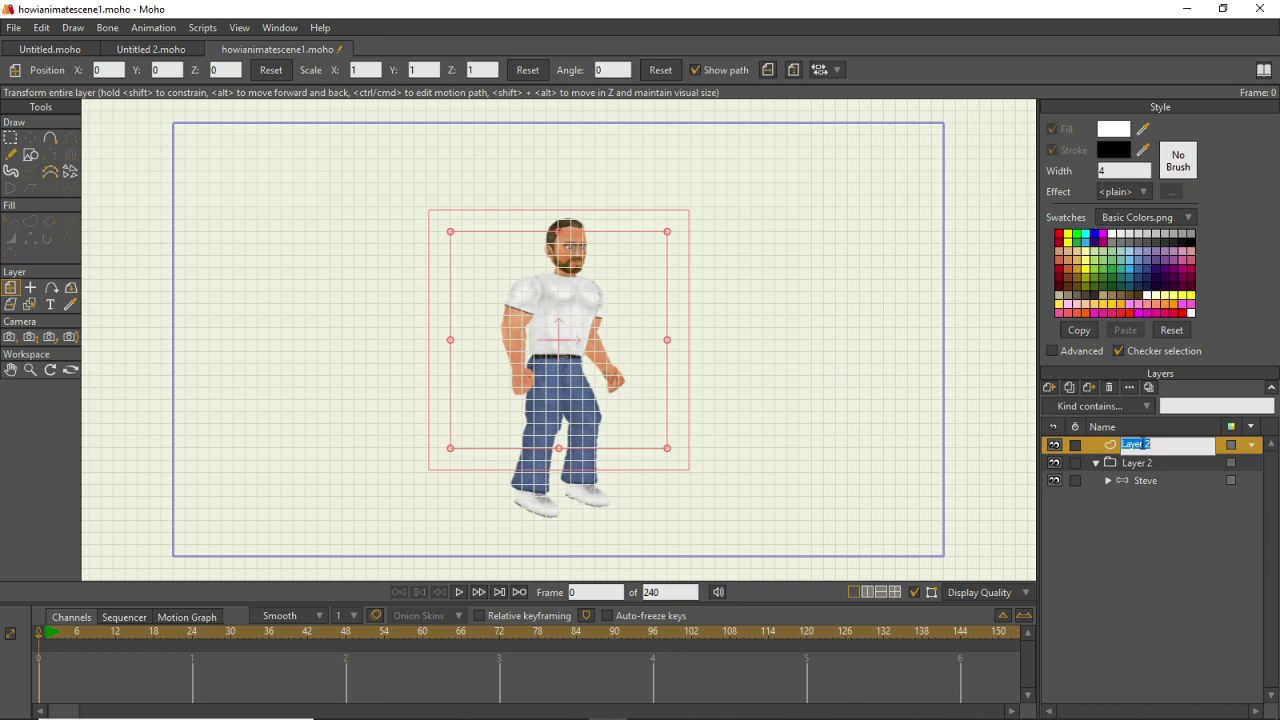
text(Text Bo)
click(1110, 452)
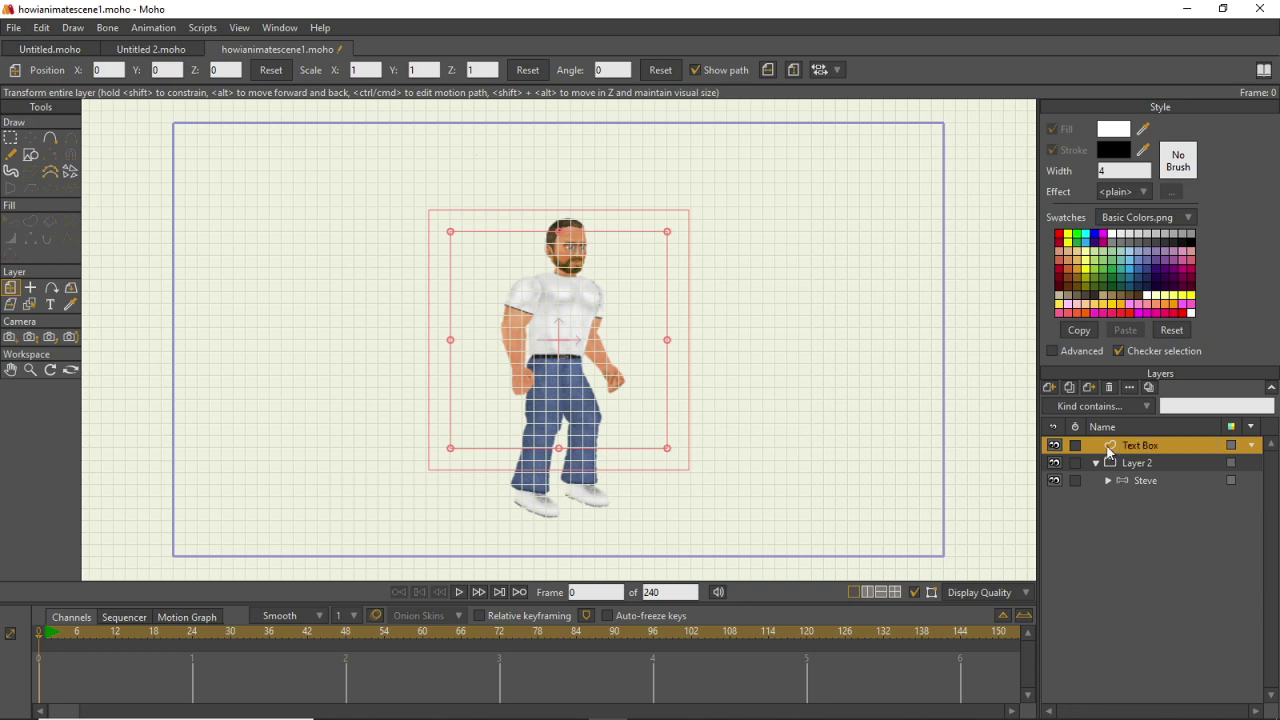
click(33, 157)
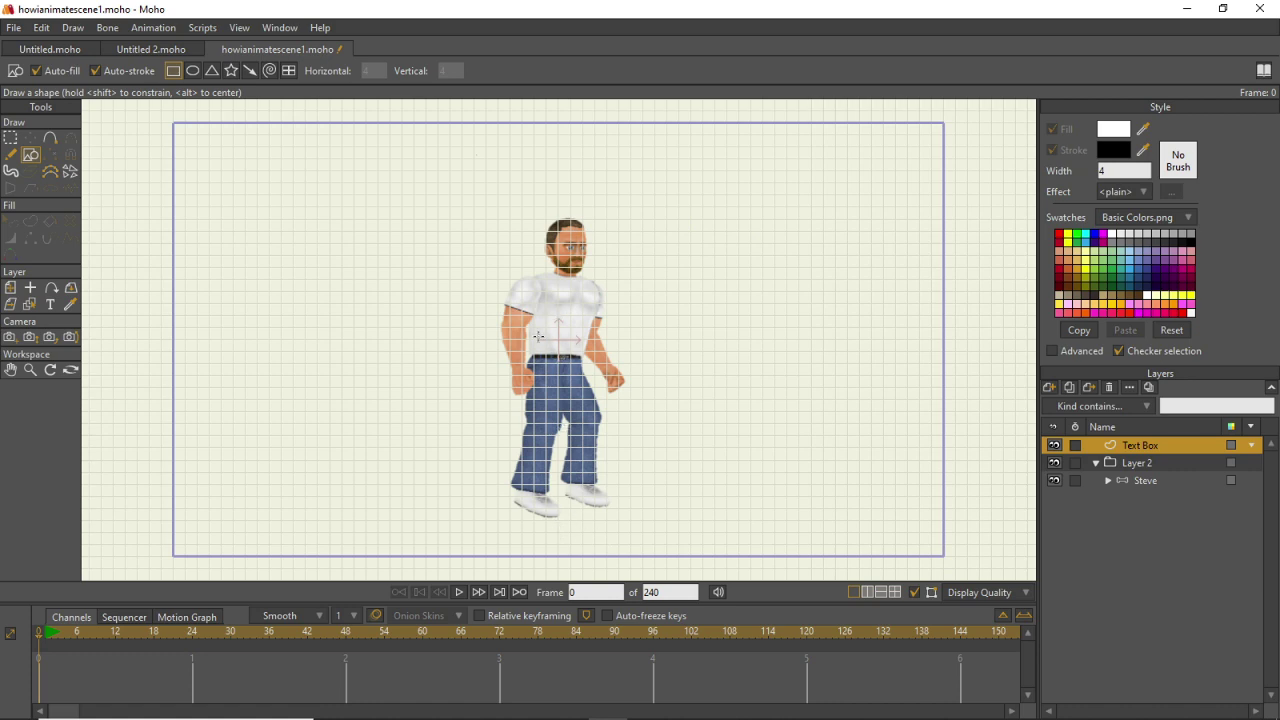
Draw a wide rectangle across the bottom of the frame, below the character's feet.
scroll(558, 335, down, 1)
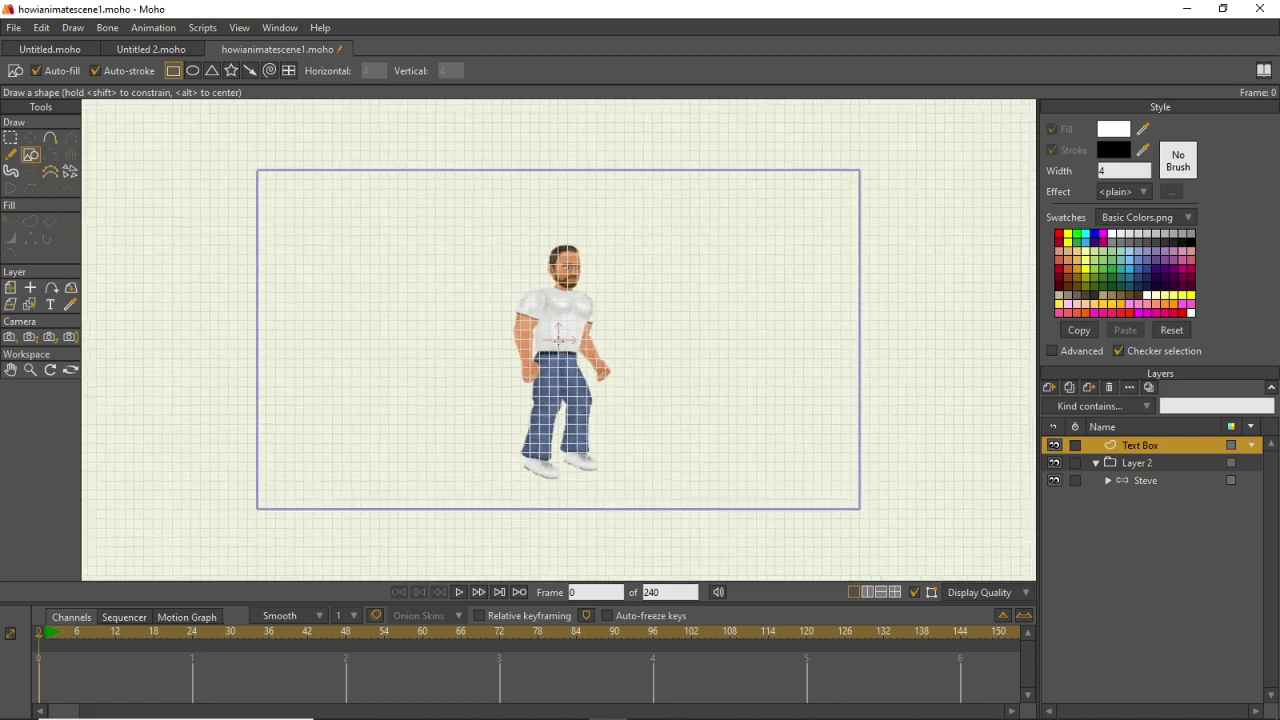
scroll(558, 335, up, 5)
scroll(558, 340, down, 4)
scroll(558, 340, down, 3)
scroll(558, 340, up, 2)
scroll(558, 340, down, 1)
scroll(558, 340, up, 1)
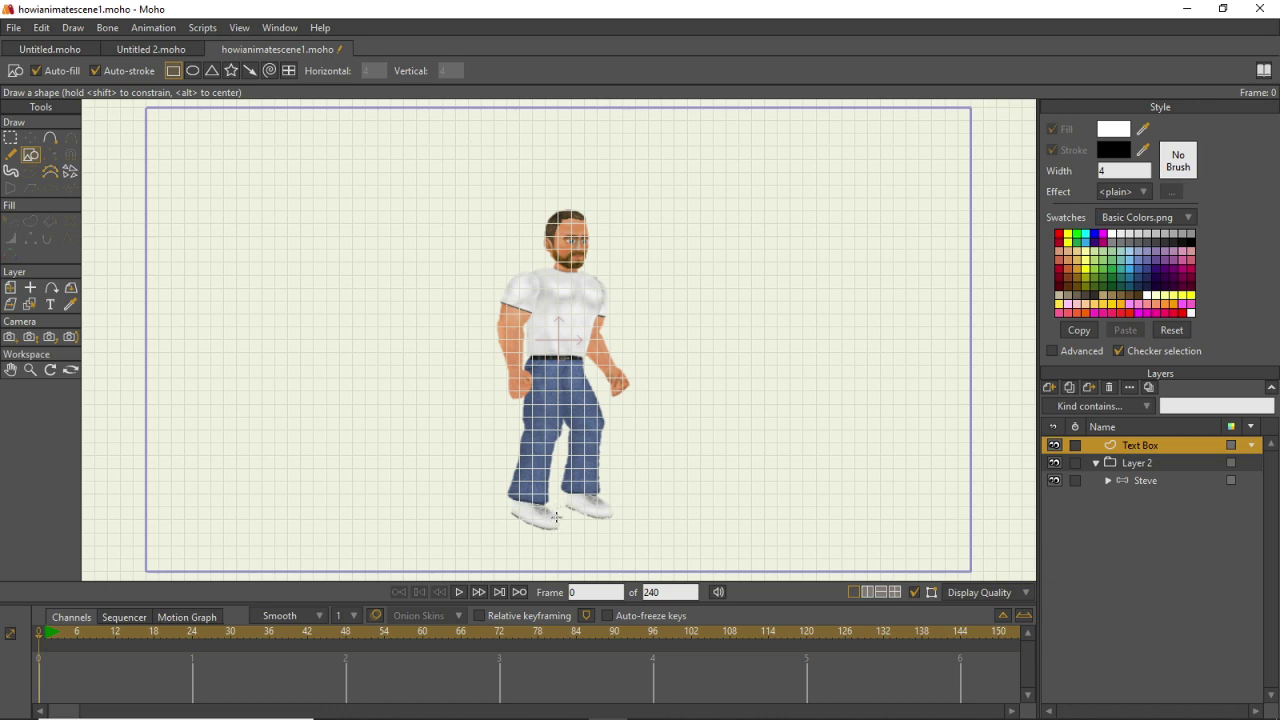
mouse_move(557, 518)
mouse_down()
mouse_move(600, 543)
mouse_move(570, 316)
mouse_move(559, 518)
mouse_move(592, 540)
mouse_move(706, 551)
mouse_move(651, 526)
mouse_move(430, 506)
mouse_move(676, 542)
mouse_move(544, 521)
mouse_move(606, 523)
mouse_move(651, 557)
mouse_move(766, 531)
mouse_move(828, 549)
mouse_move(571, 531)
mouse_move(609, 546)
mouse_move(889, 546)
mouse_move(877, 543)
mouse_up()
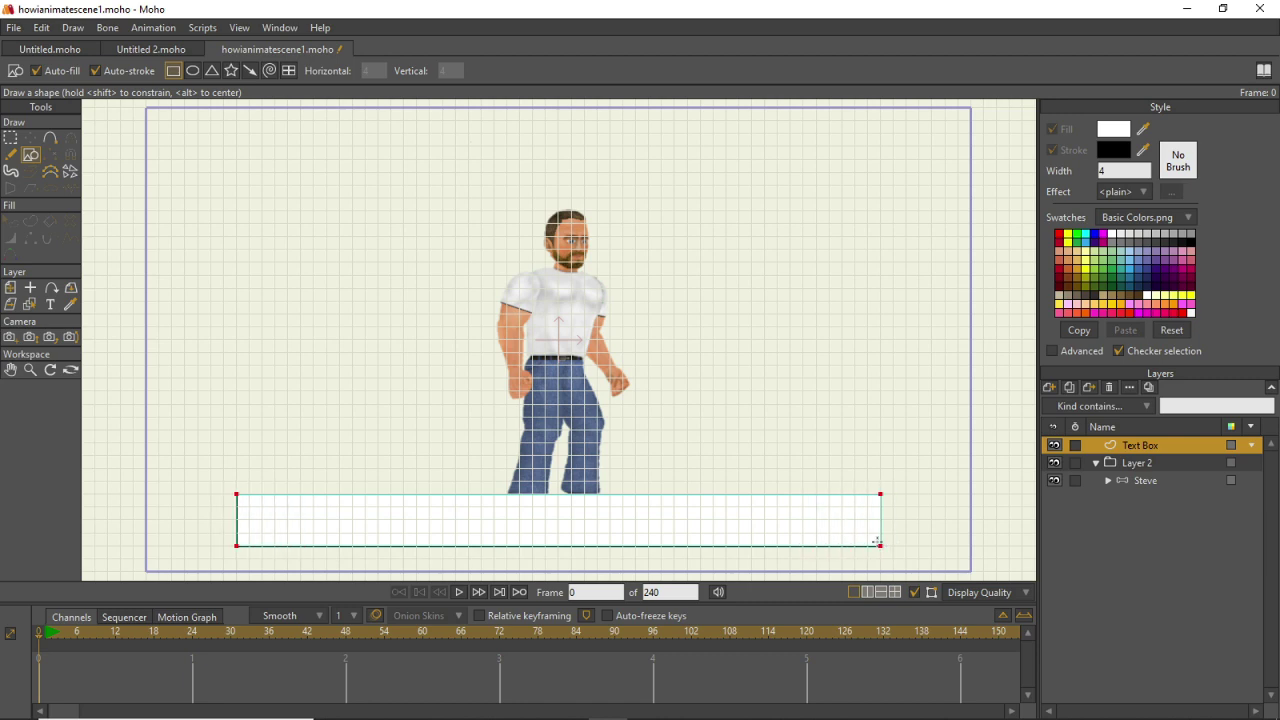
drag(877, 543, 877, 543)
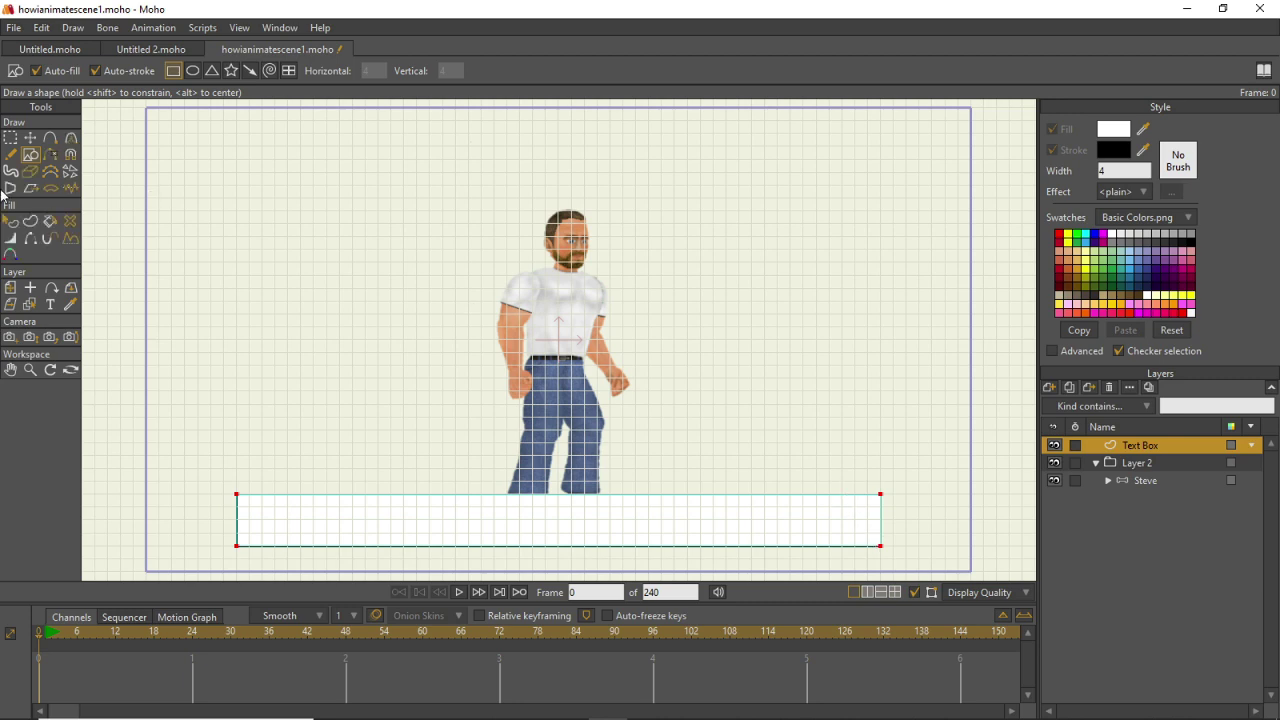
Select the rectangle and show the advanced style settings, keeping the plain stroke effect.
click(10, 224)
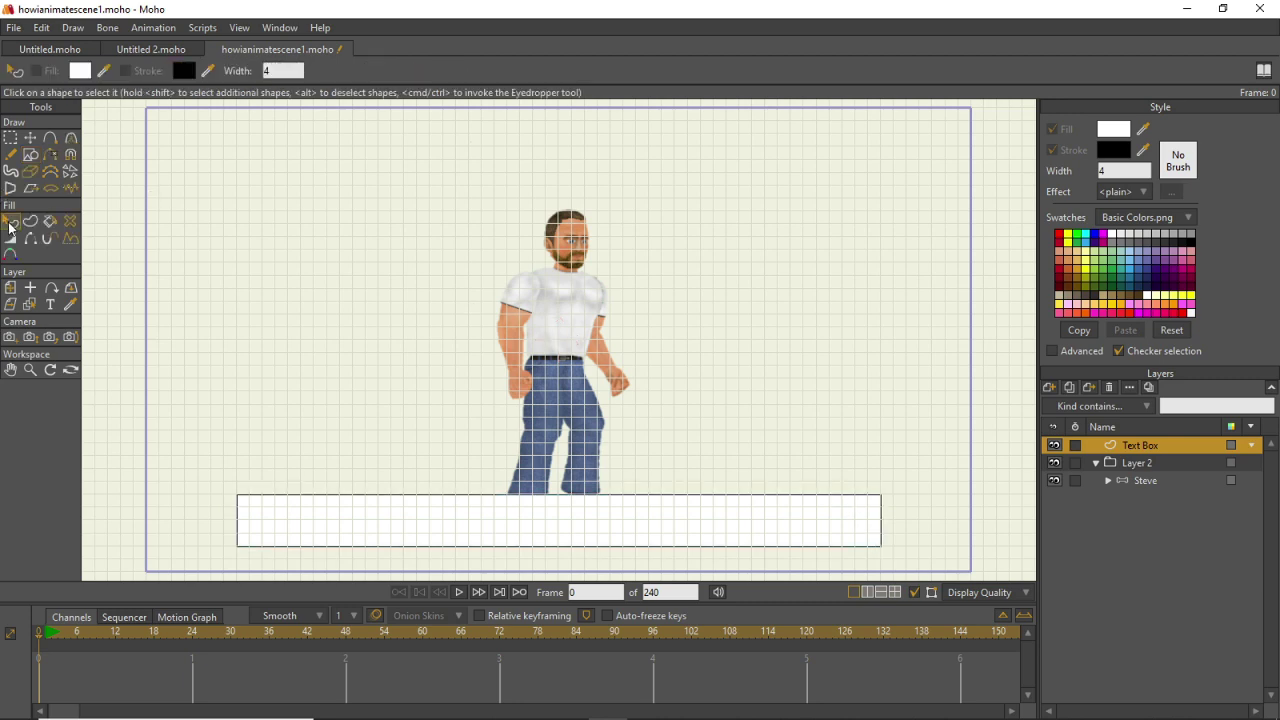
click(412, 541)
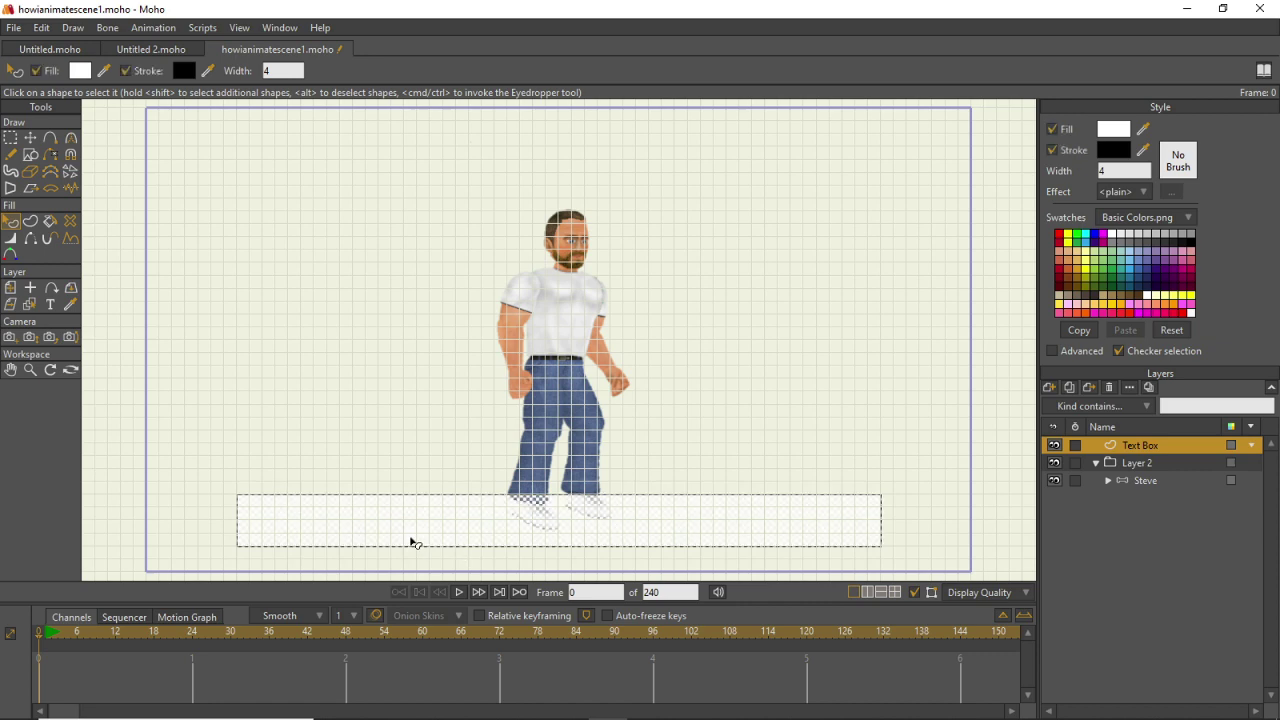
click(1051, 352)
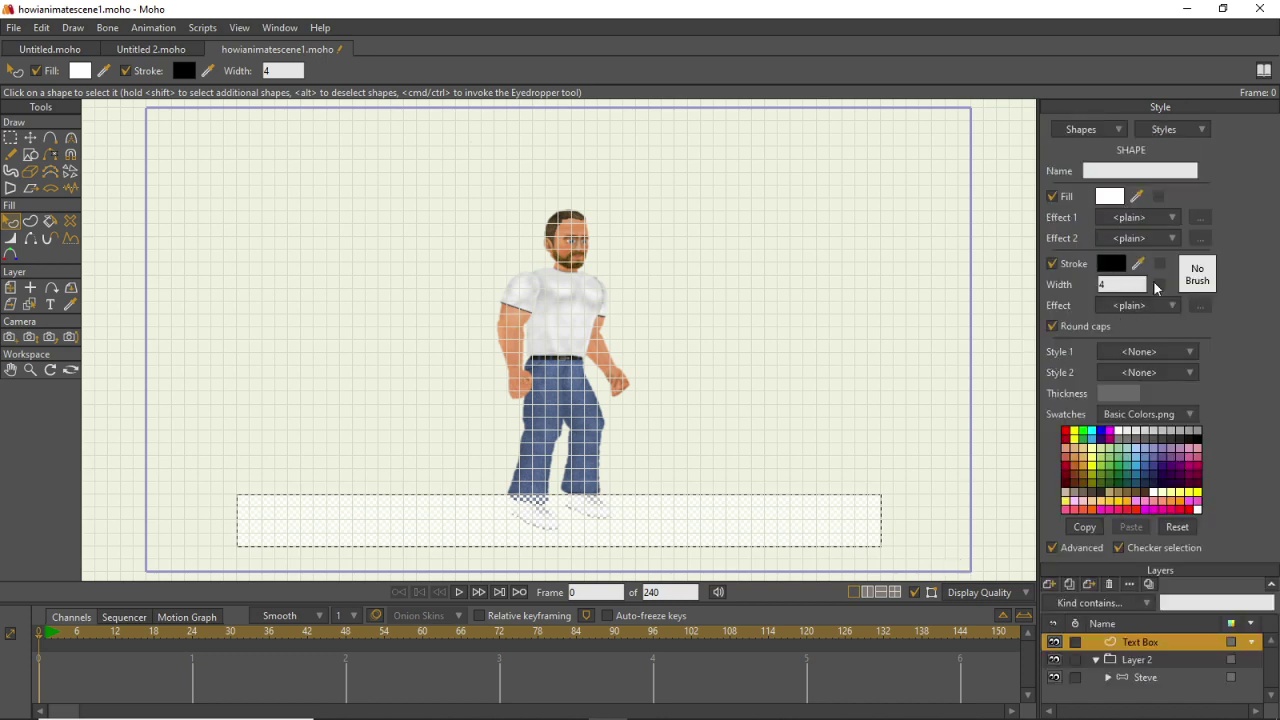
click(1122, 308)
click(1122, 308)
click(626, 415)
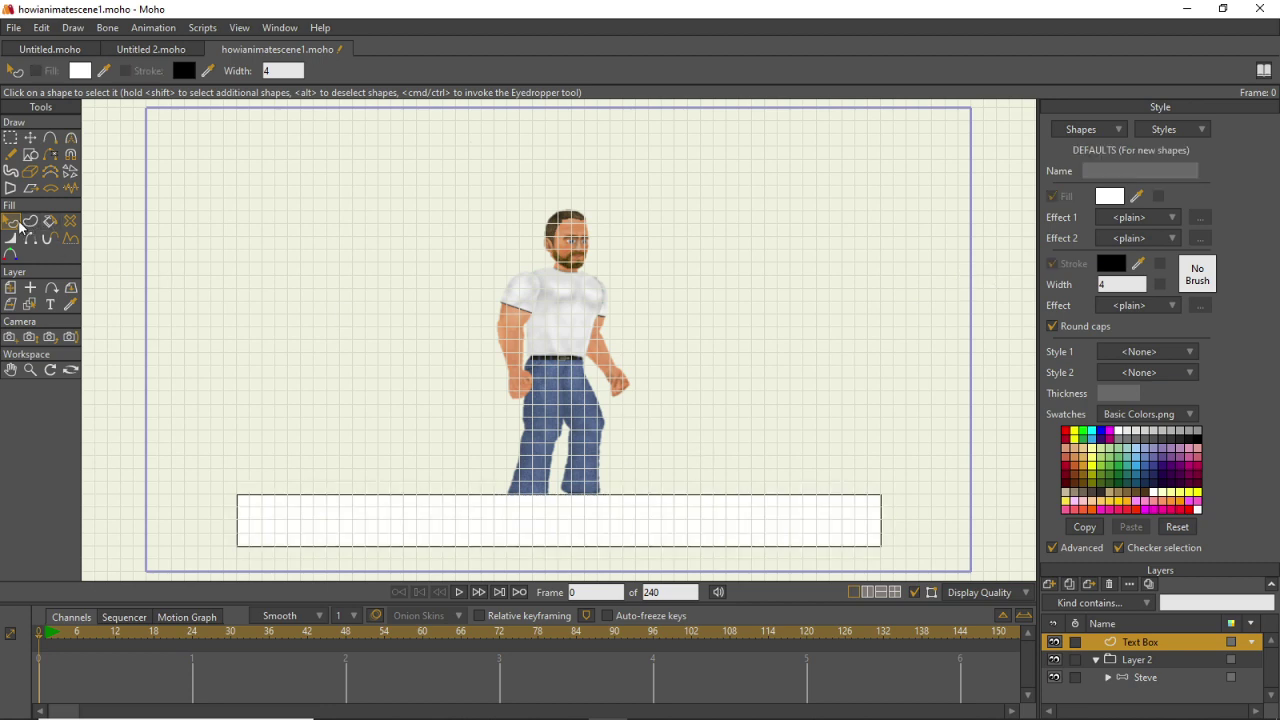
click(376, 530)
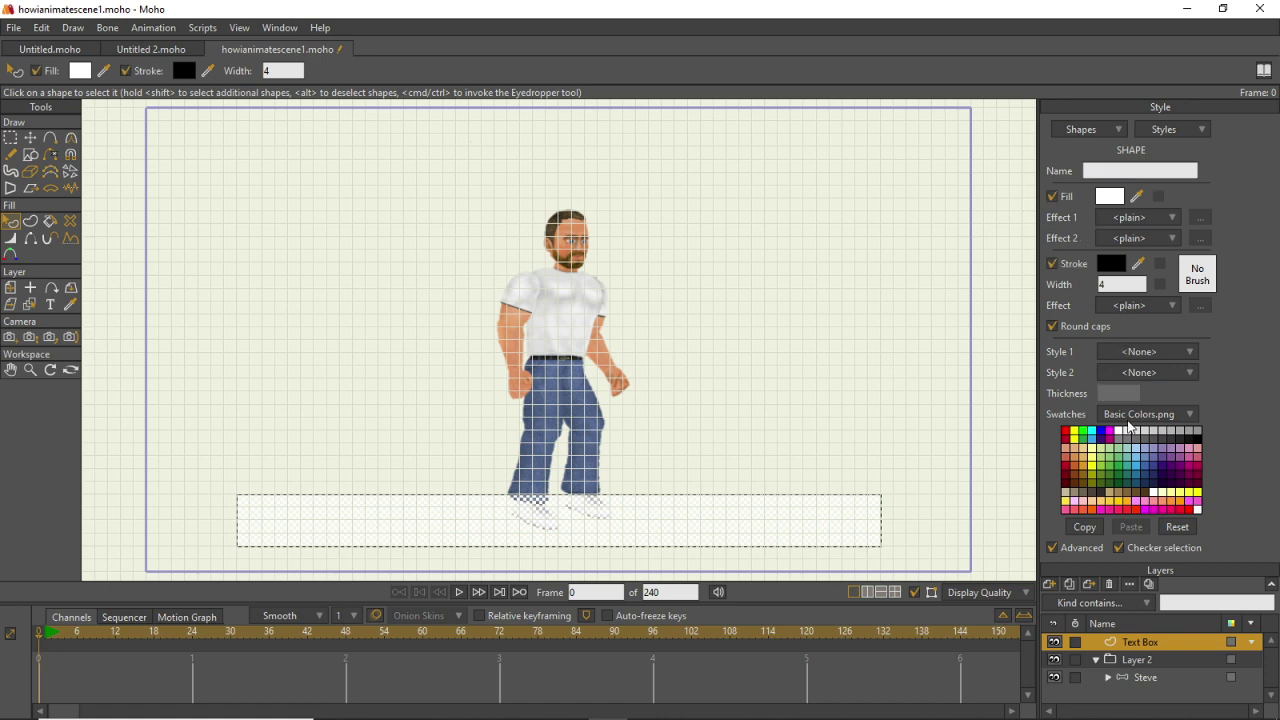
Fill the rectangle black and give it a red outline of width 10.
click(1199, 440)
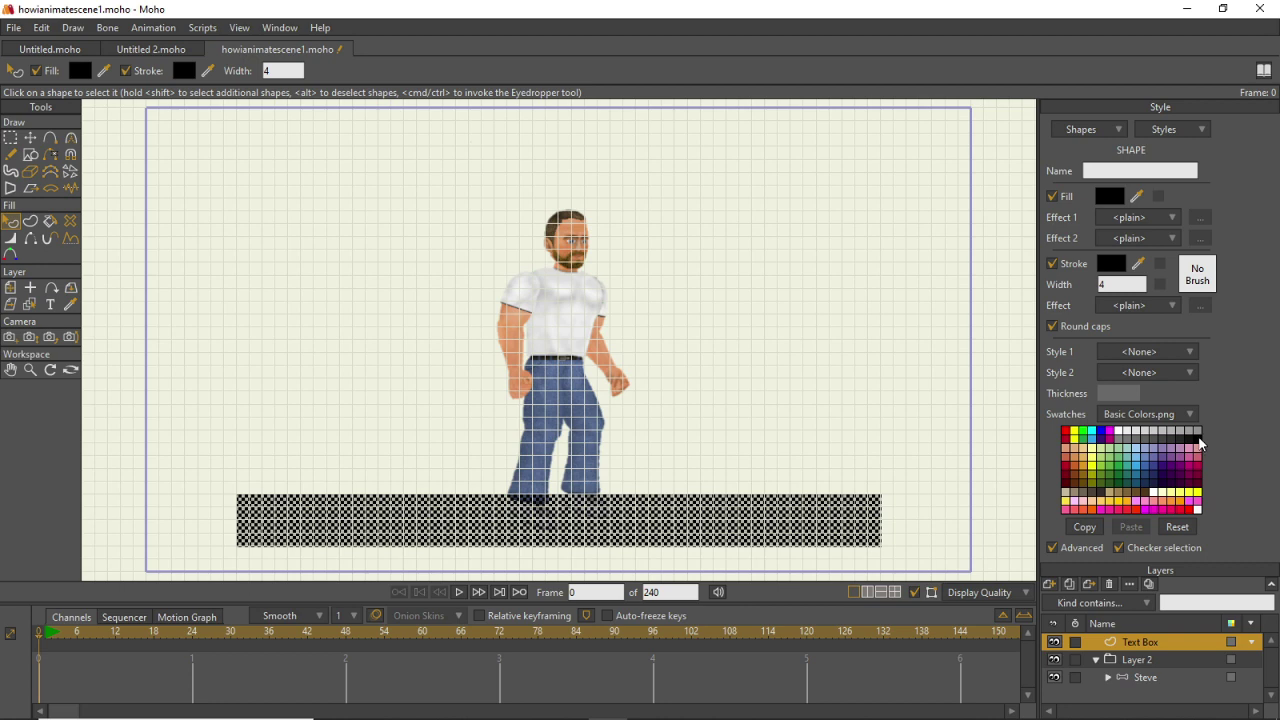
shift+click(1066, 435)
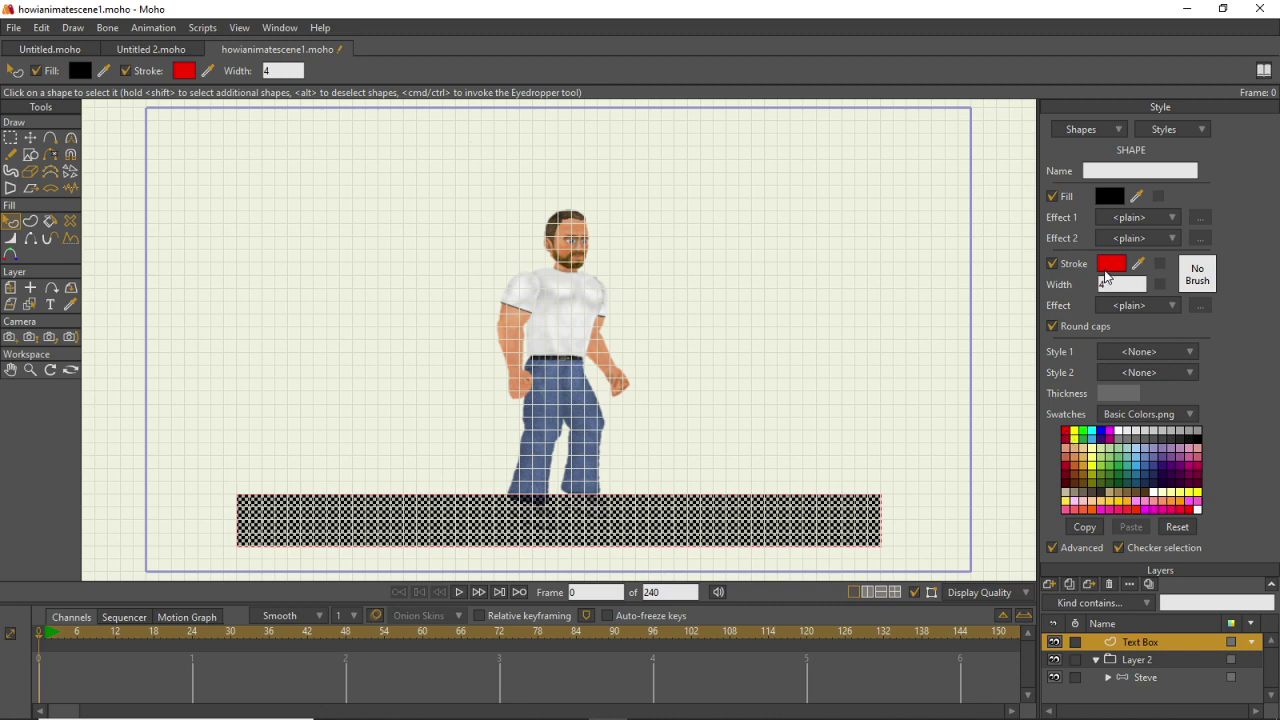
double_click(1118, 282)
text(6)
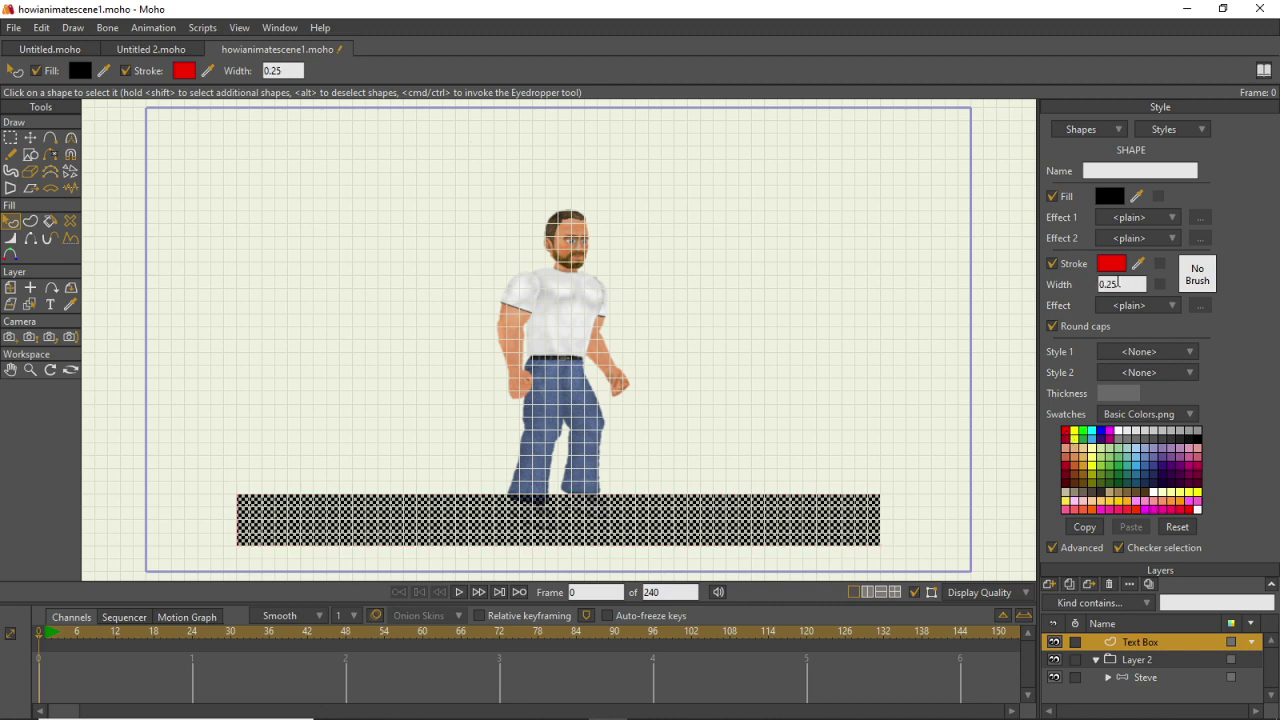
key(Return)
double_click(1118, 282)
text(10)
key(Return)
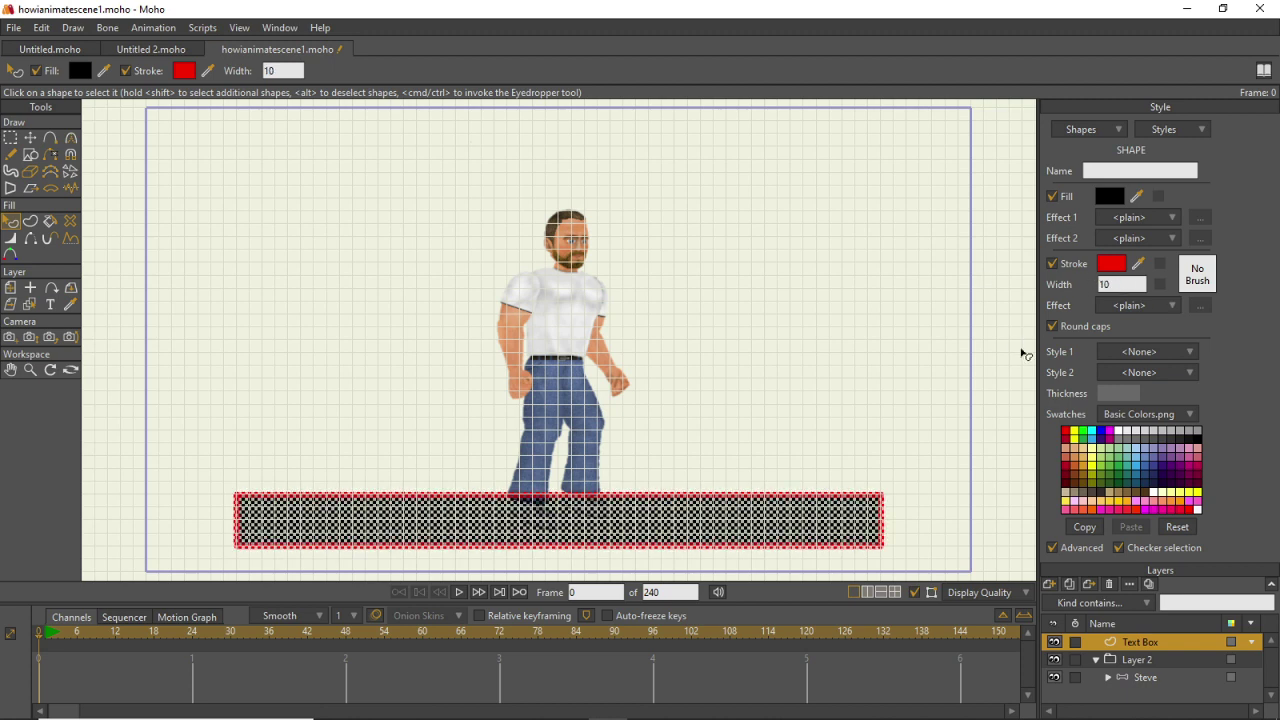
Deselect the box to preview it, hide the grid, and collapse the Advanced style settings.
click(722, 410)
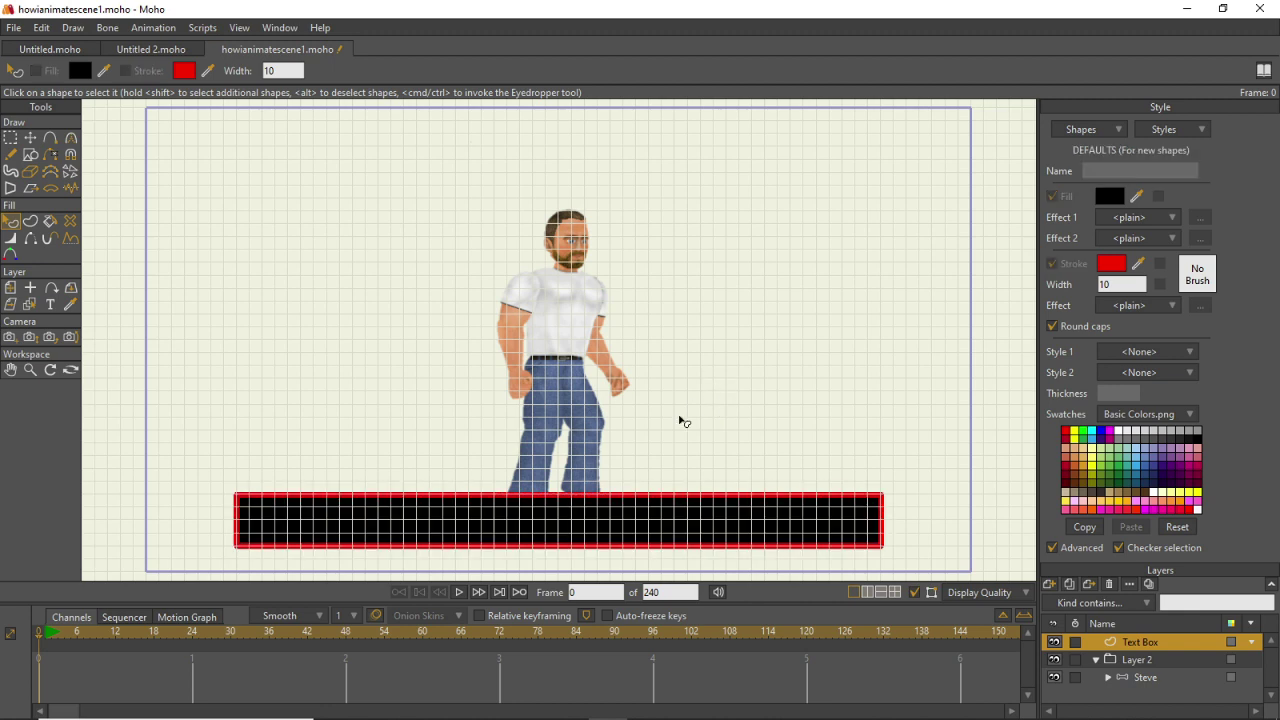
click(486, 534)
click(492, 465)
click(477, 531)
click(471, 480)
click(472, 527)
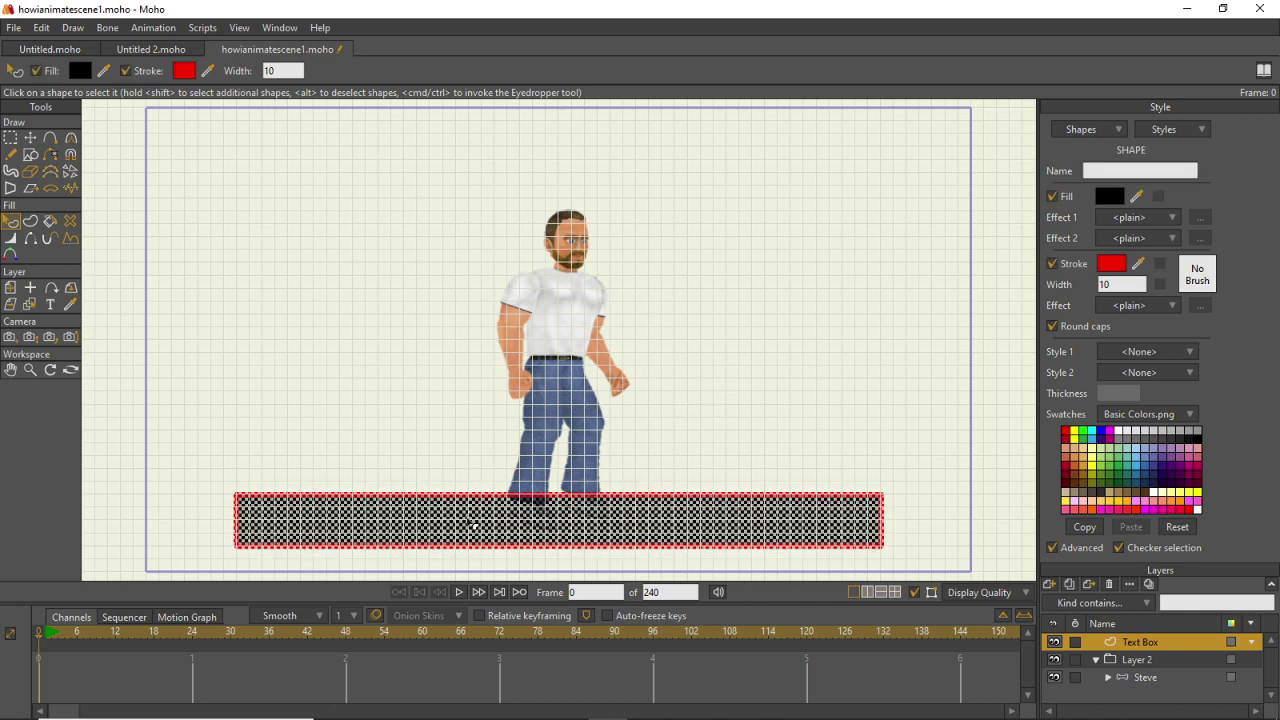
click(497, 451)
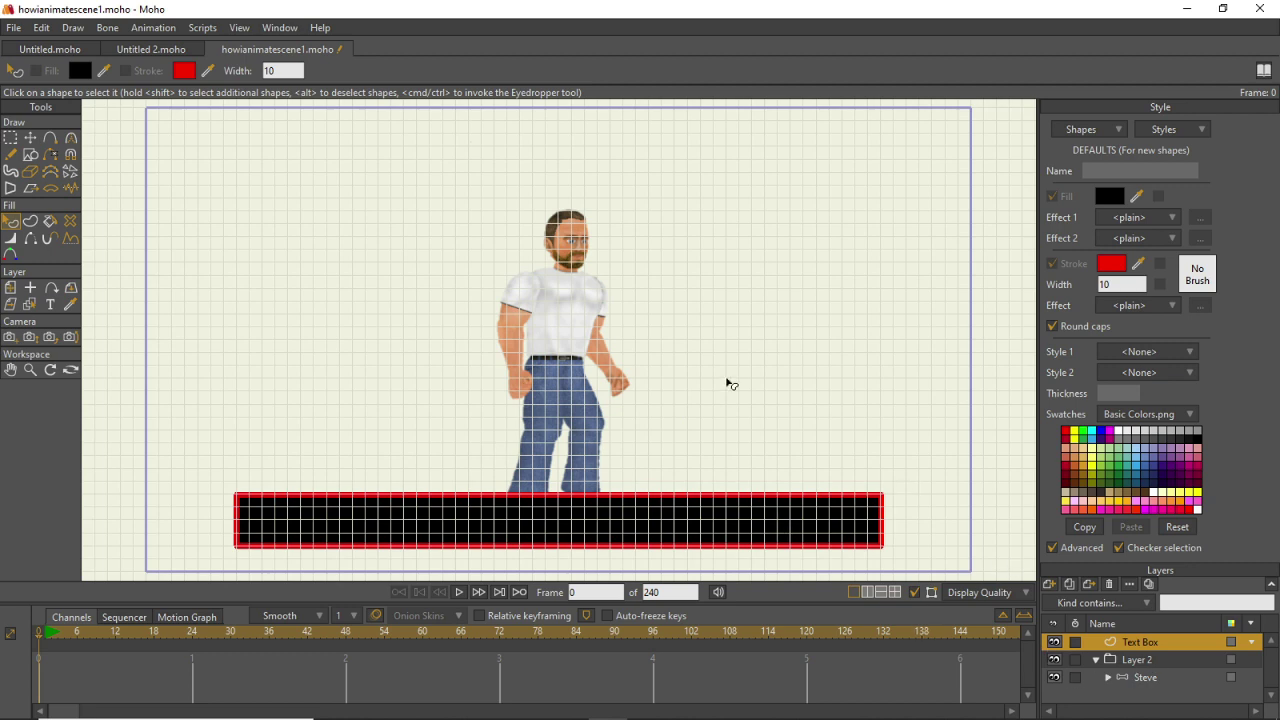
key(ctrl+g)
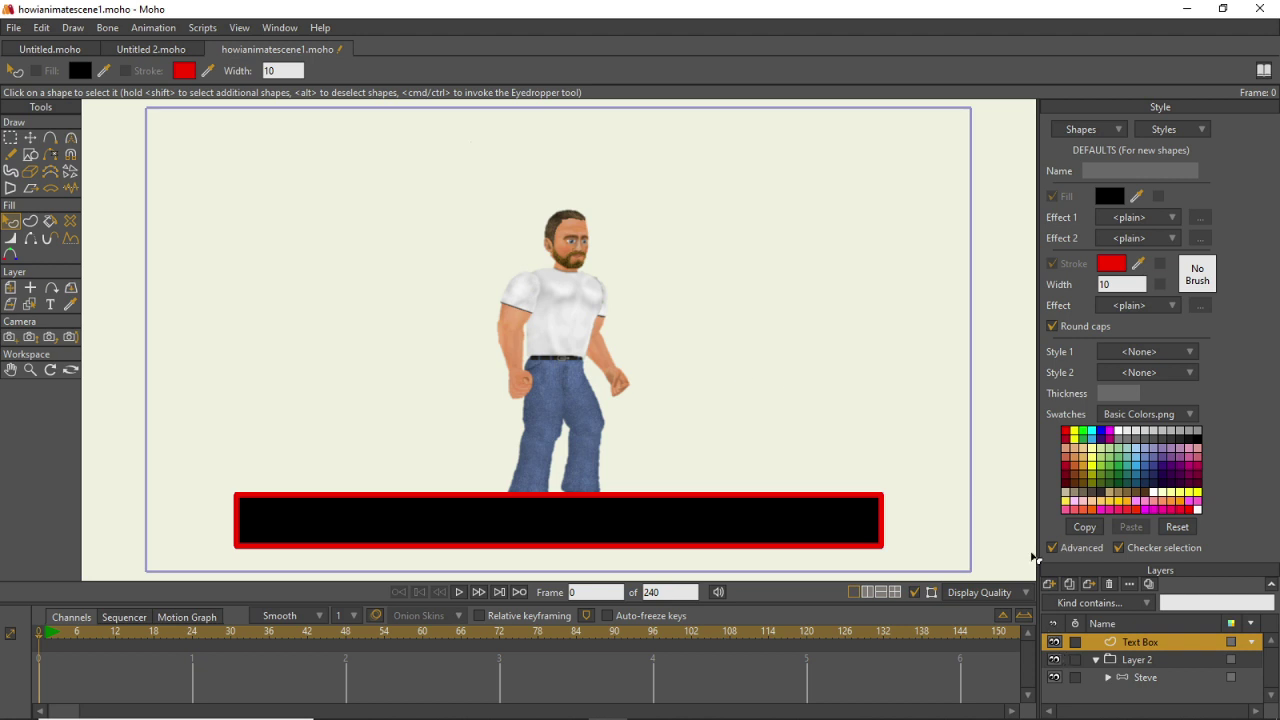
click(1052, 548)
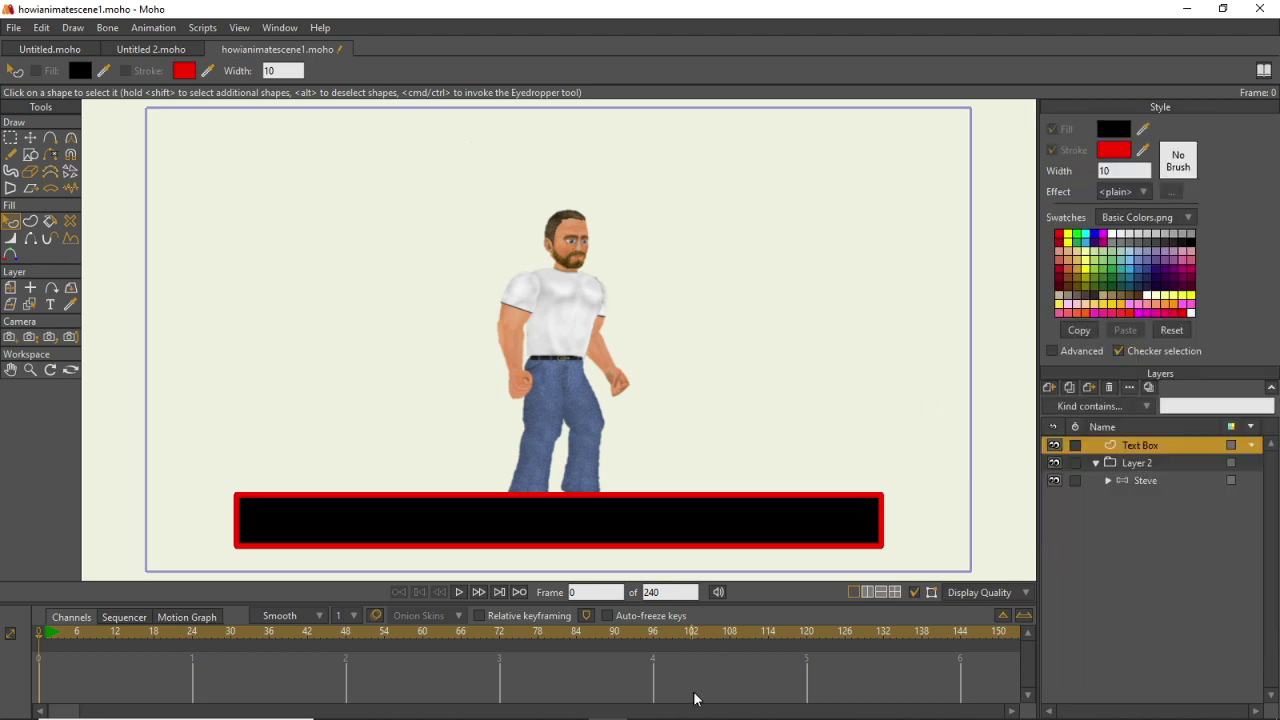
Bring in the 4333.jpg diner image and enlarge it to fill the frame.
mouse_move(503, 703)
mouse_move(462, 710)
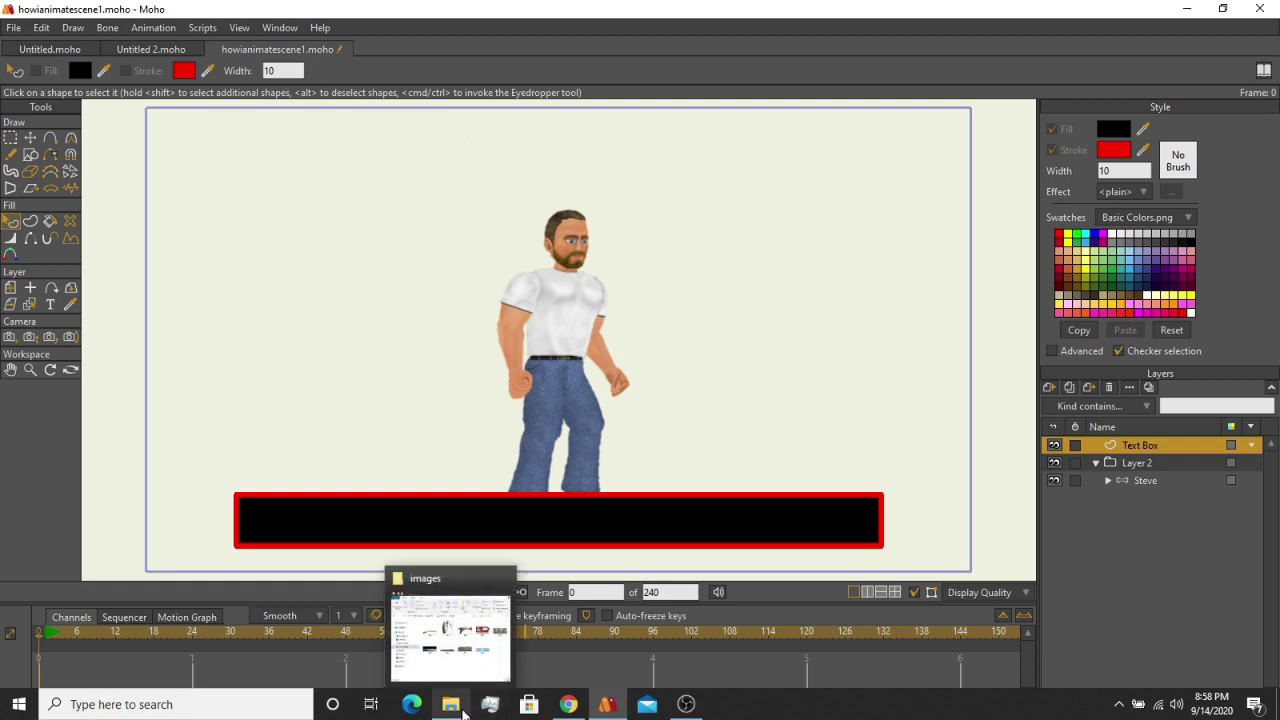
click(456, 635)
drag(528, 312, 914, 366)
click(672, 41)
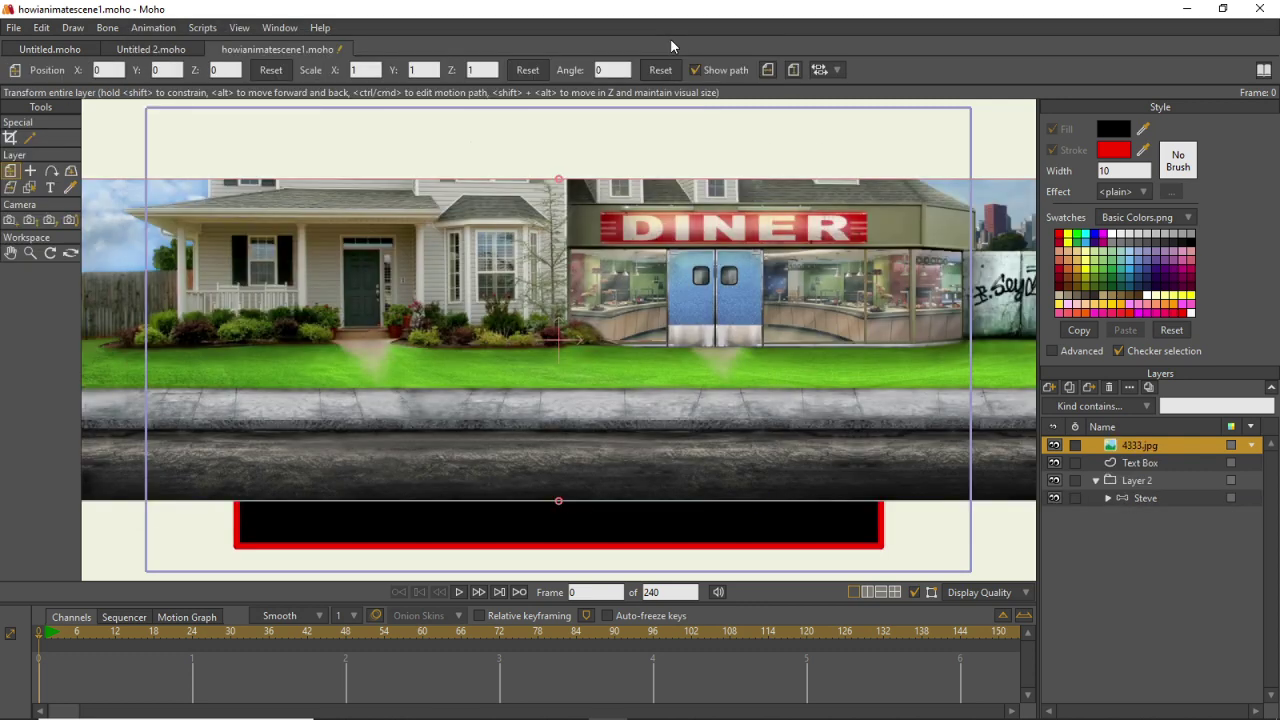
scroll(600, 236, up, 3)
scroll(600, 236, down, 3)
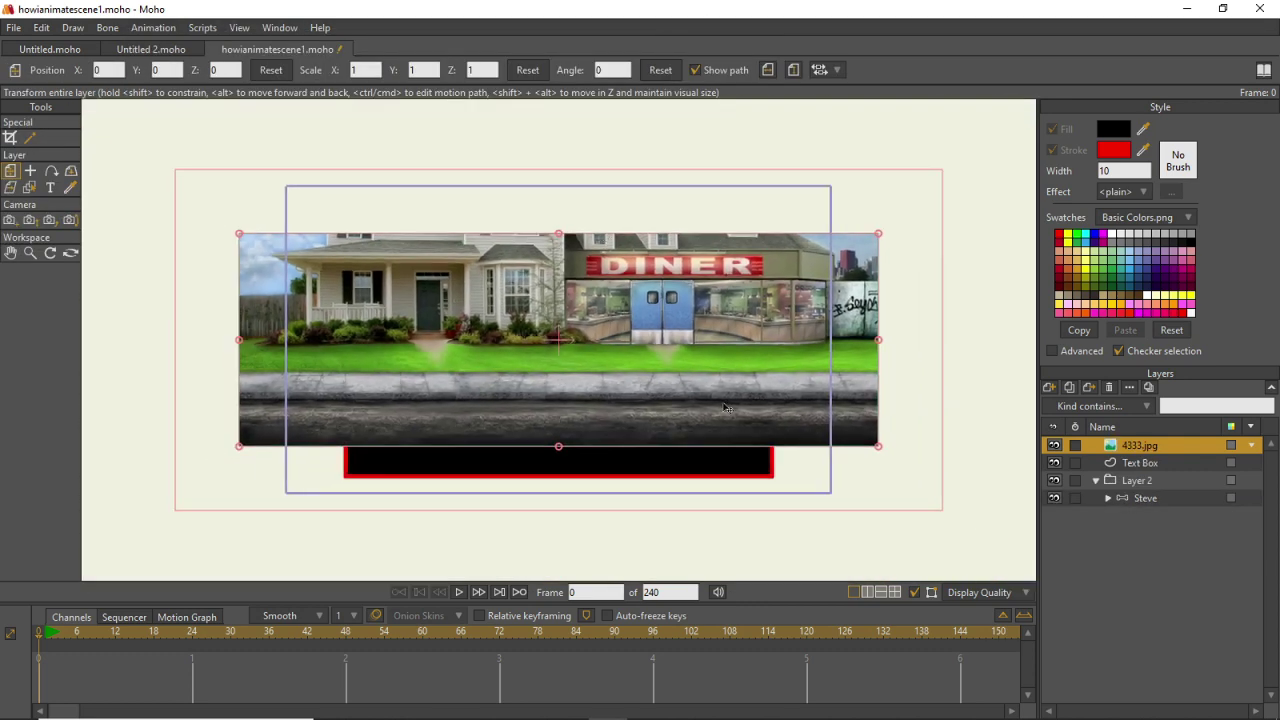
drag(880, 452, 1148, 718)
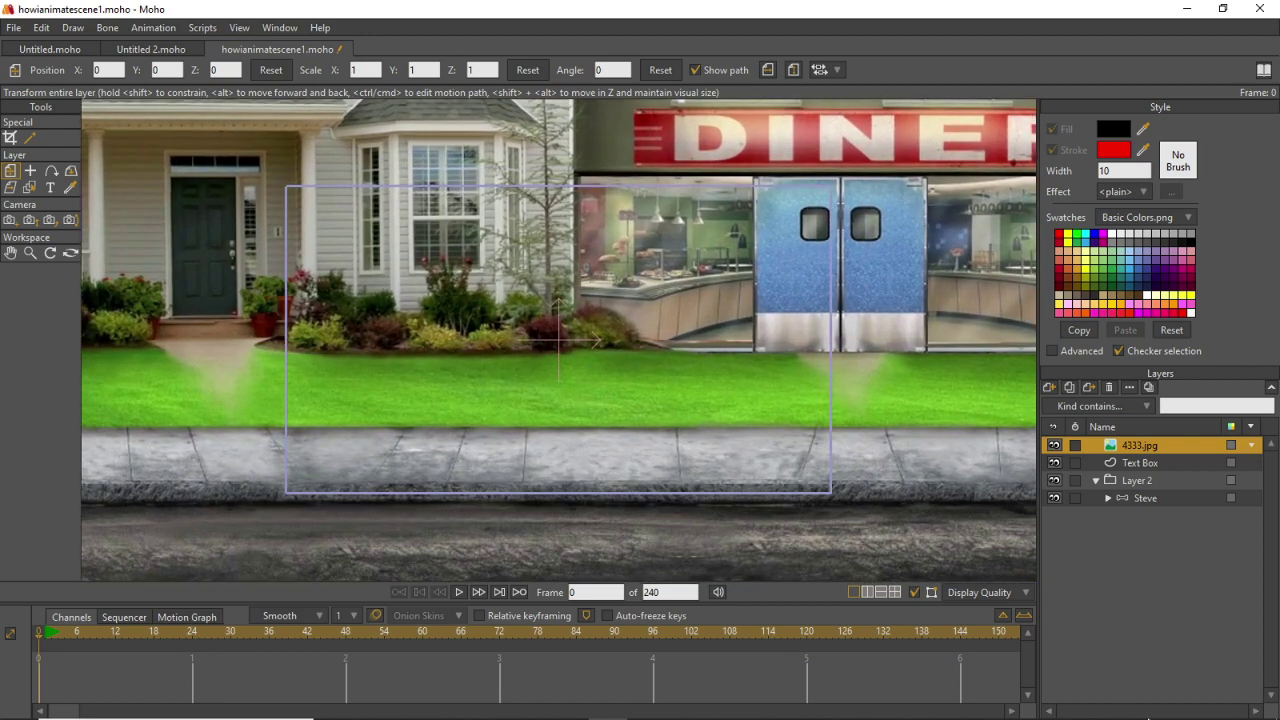
Move 4333.jpg below Layer 2 so it becomes the bottom layer.
click(1132, 480)
drag(1130, 436, 1116, 575)
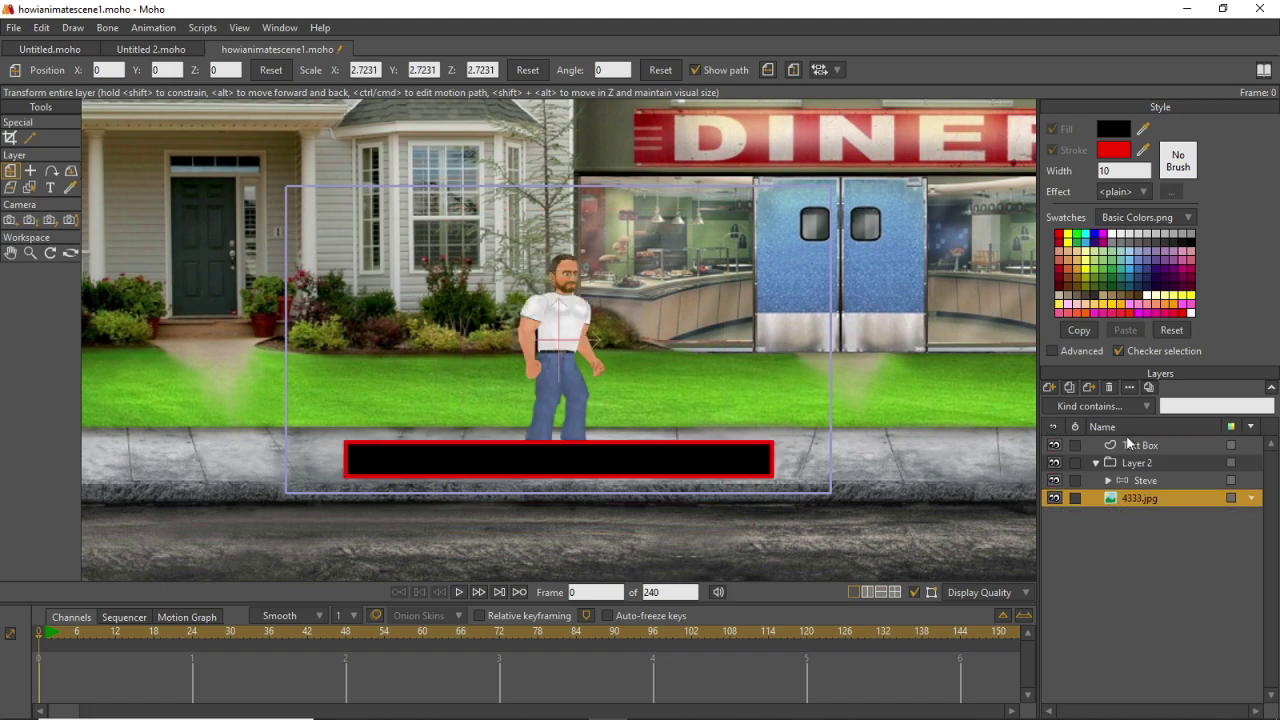
click(1094, 463)
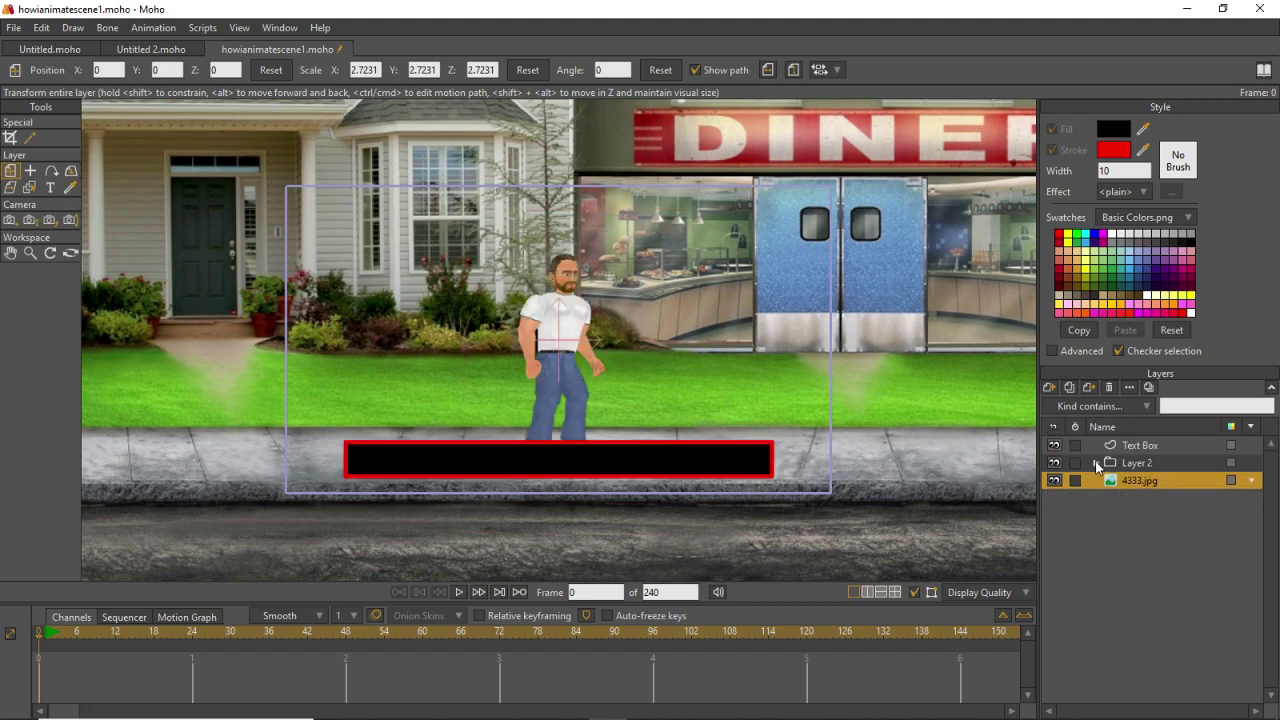
click(1095, 463)
scroll(674, 358, down, 3)
scroll(672, 362, up, 5)
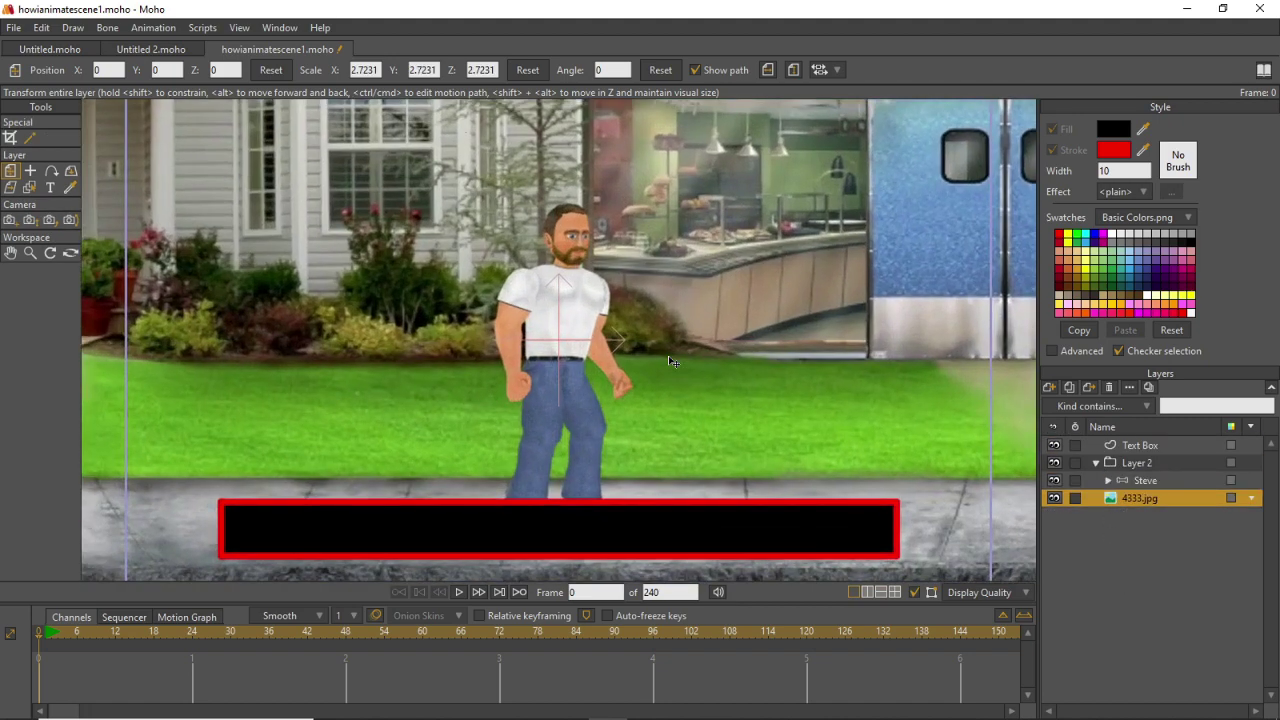
scroll(665, 342, down, 1)
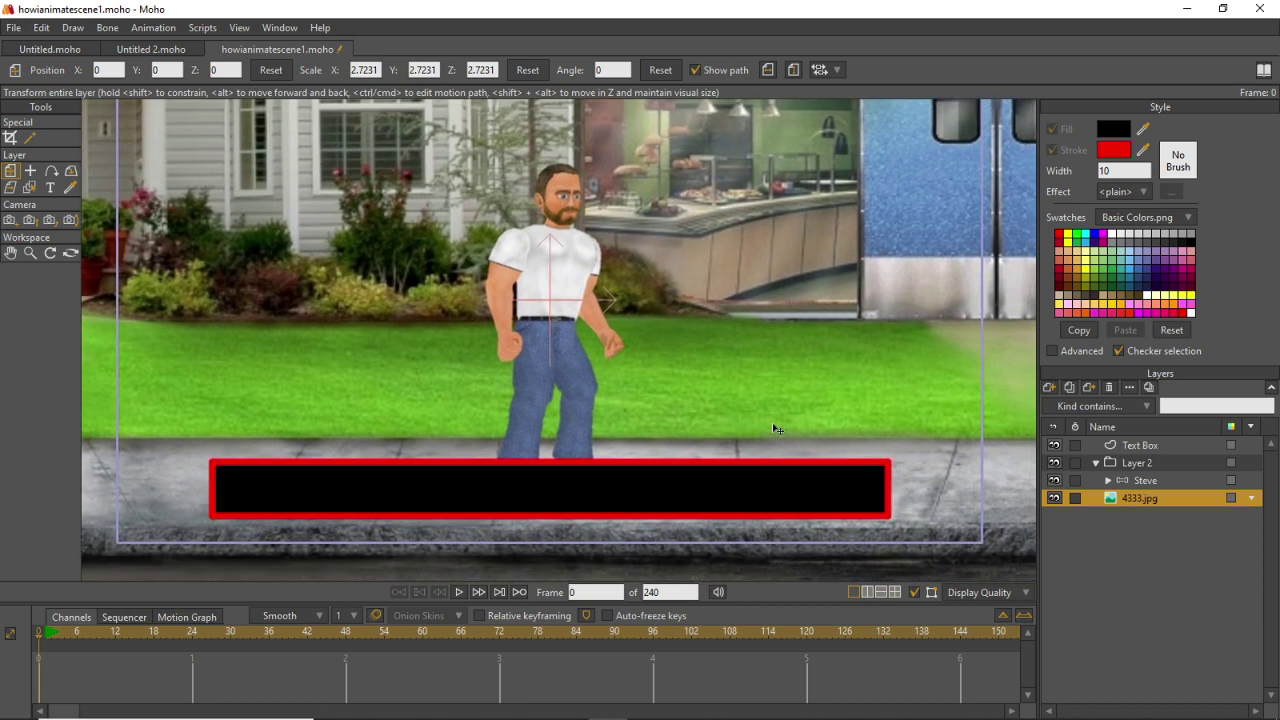
Select the Text Box layer and its black box shape.
click(1125, 441)
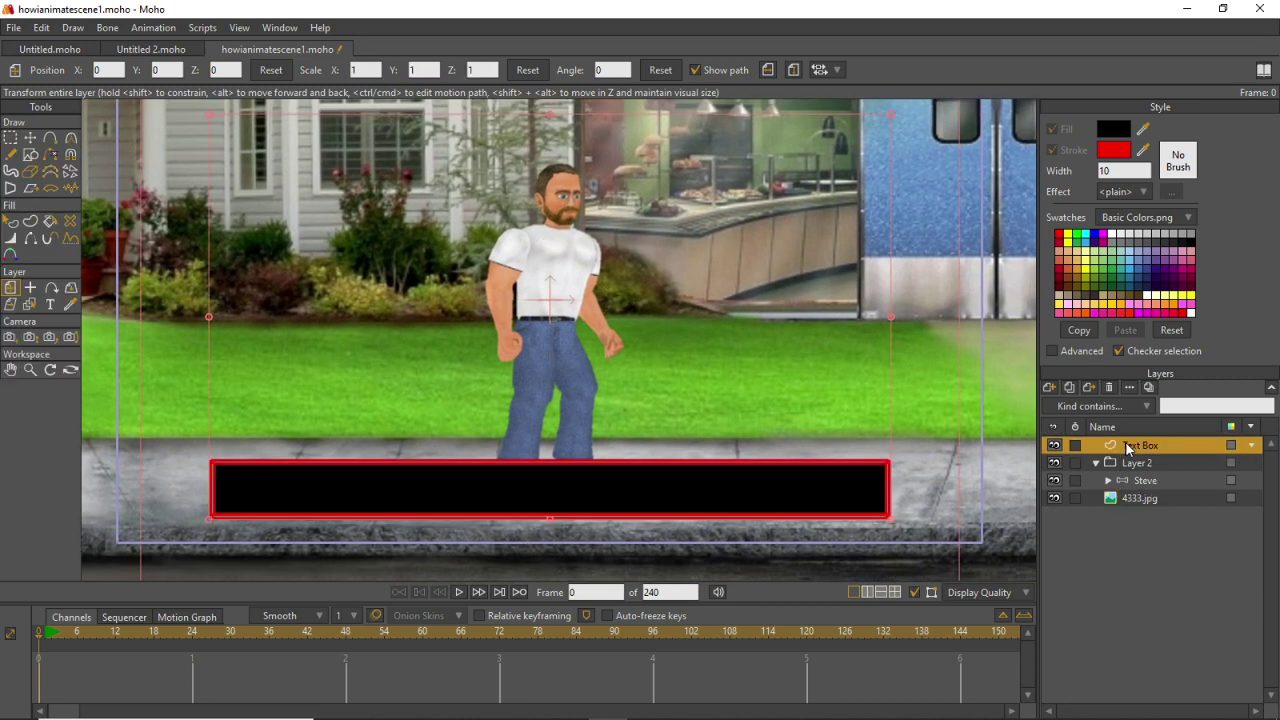
click(12, 224)
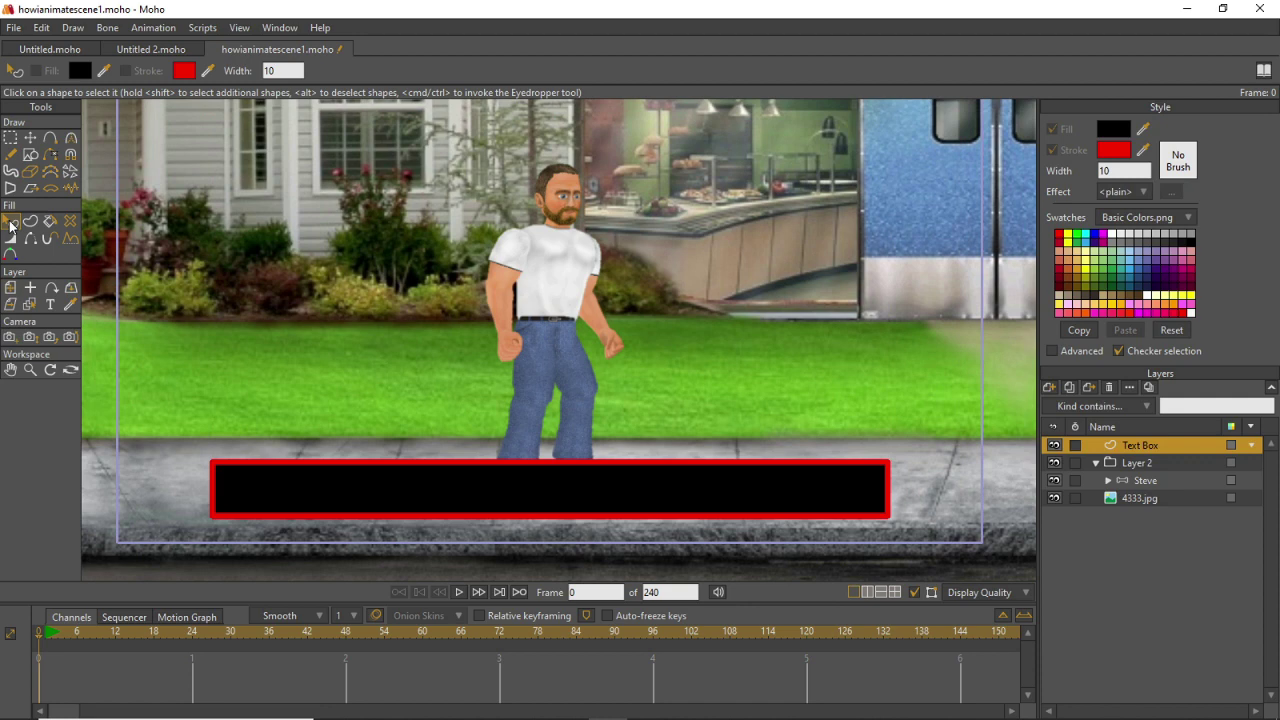
click(547, 488)
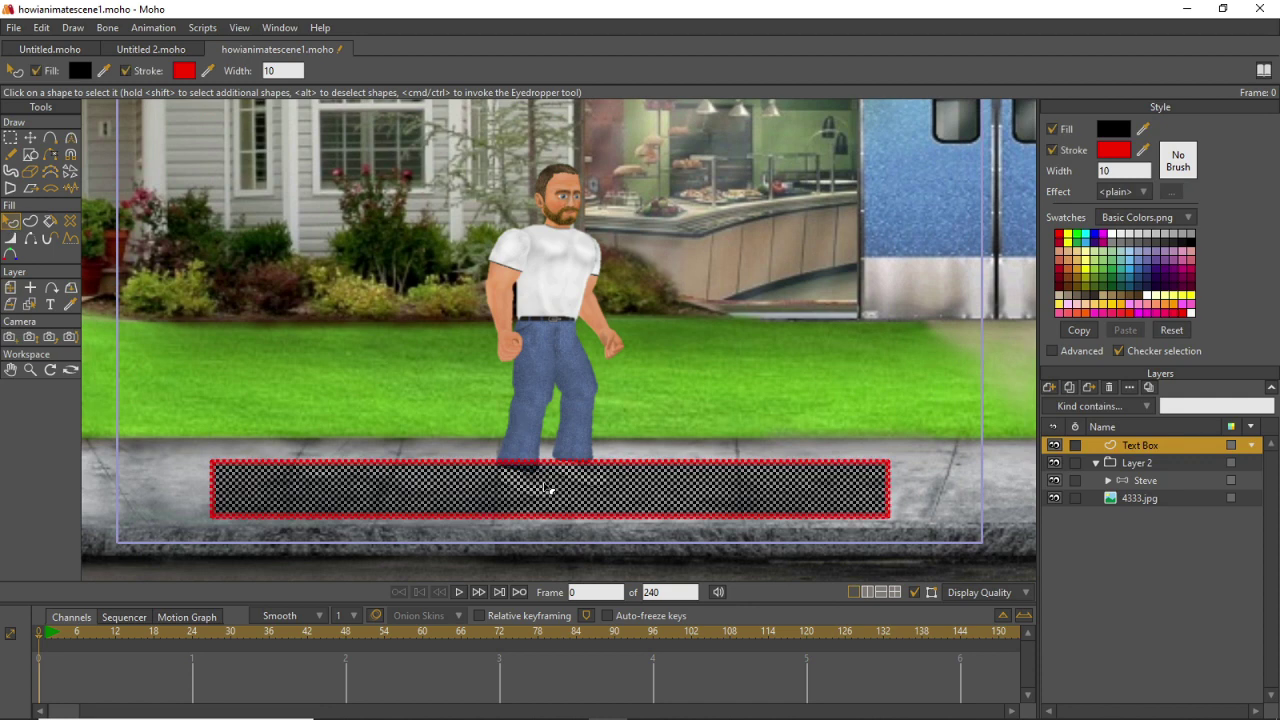
double_click(1124, 445)
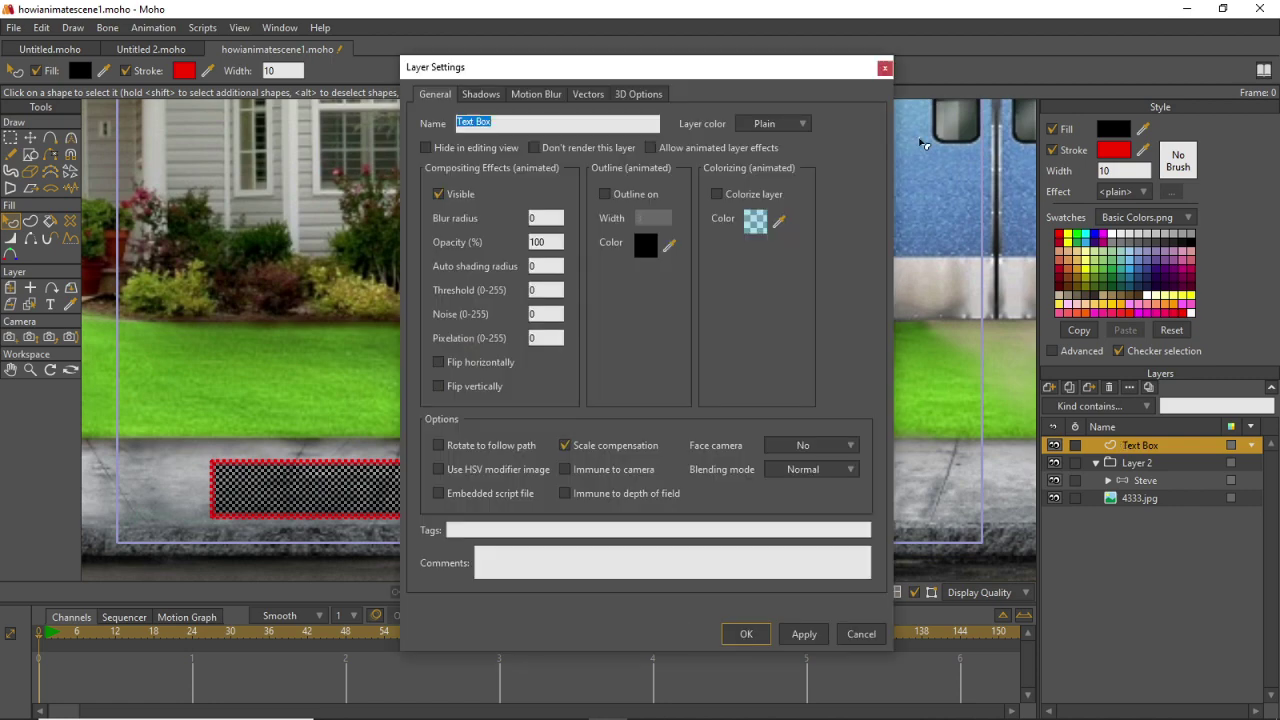
click(887, 64)
click(704, 362)
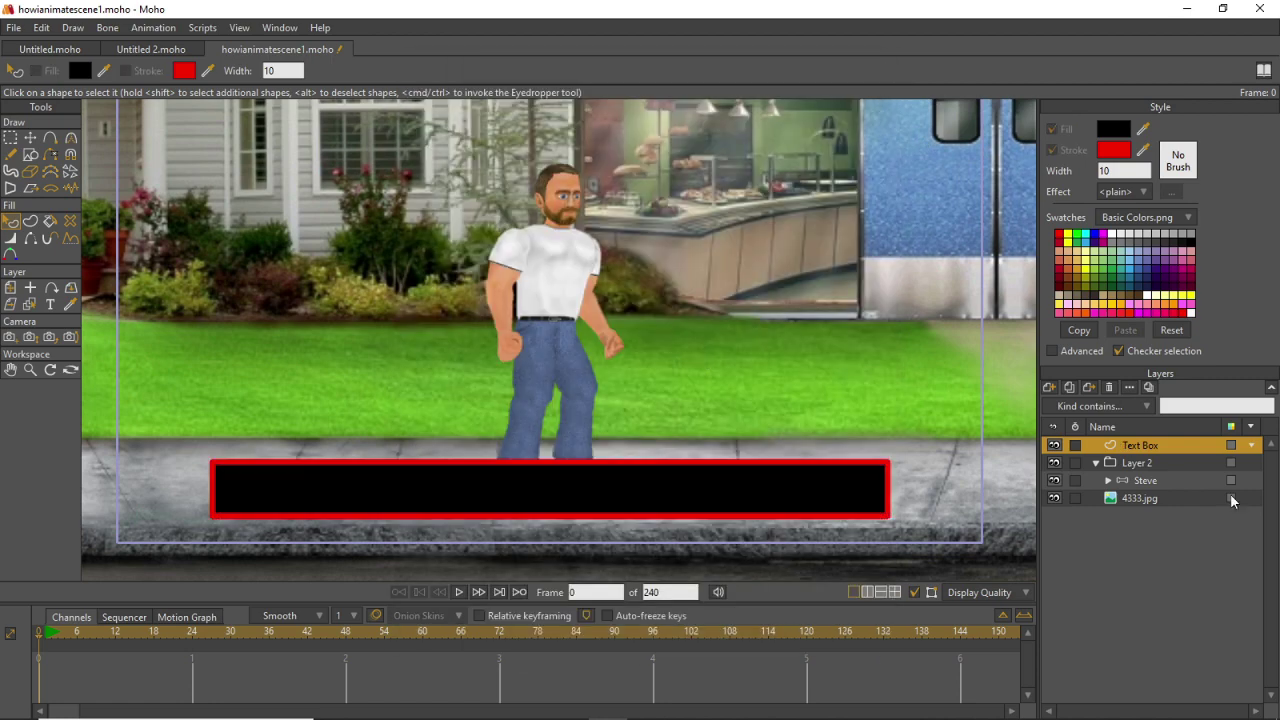
Set the Text Box layer's opacity to 50% in Layer Settings.
double_click(1124, 445)
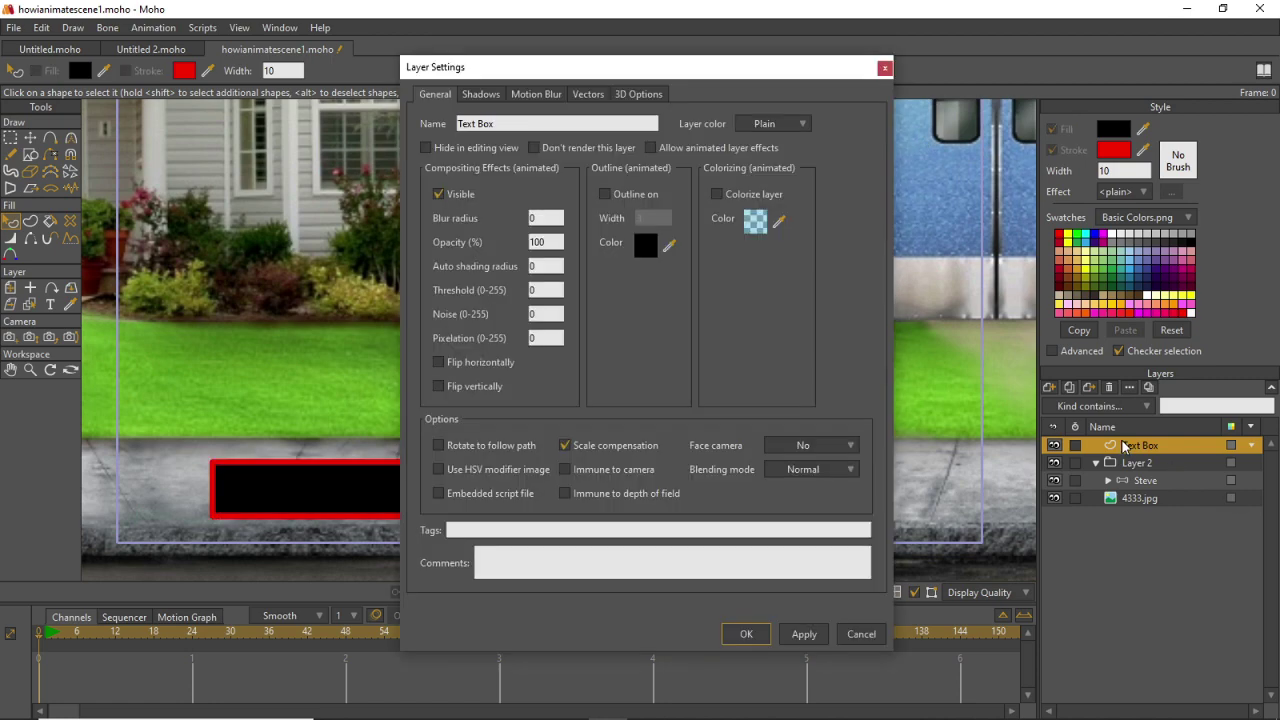
drag(751, 70, 1083, 102)
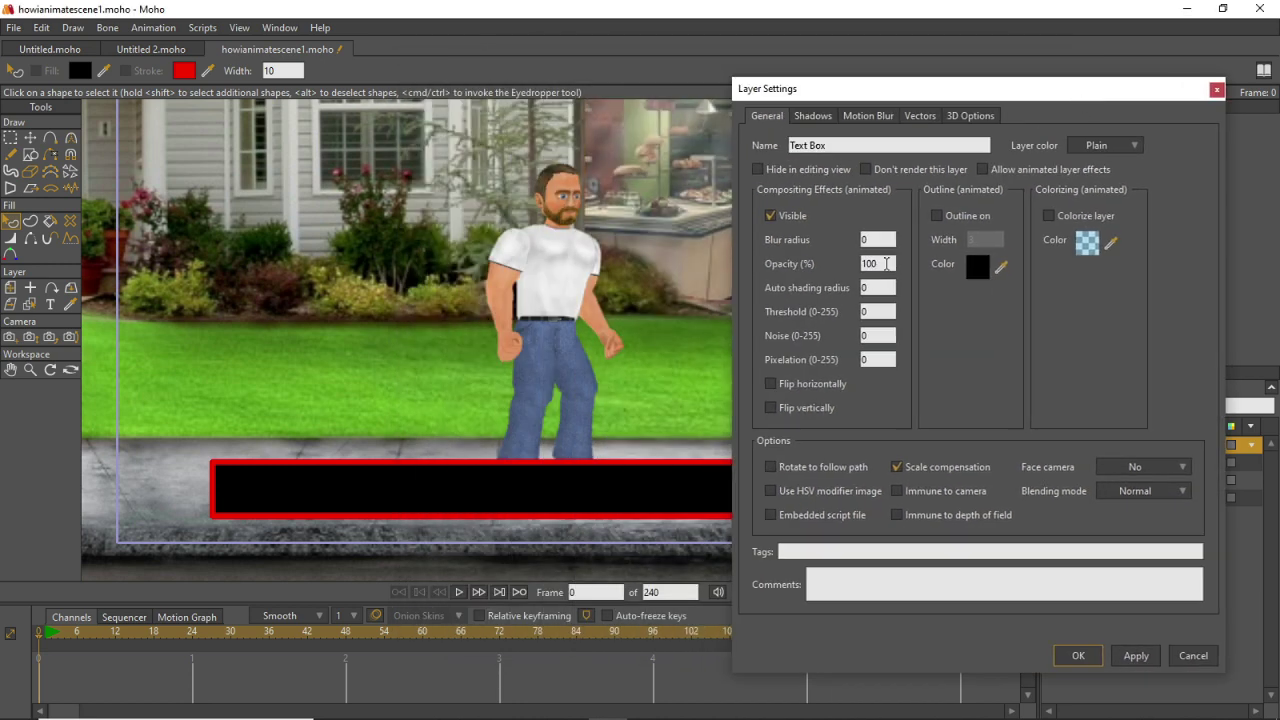
double_click(878, 264)
text(98)
double_click(879, 262)
text(50)
click(1078, 655)
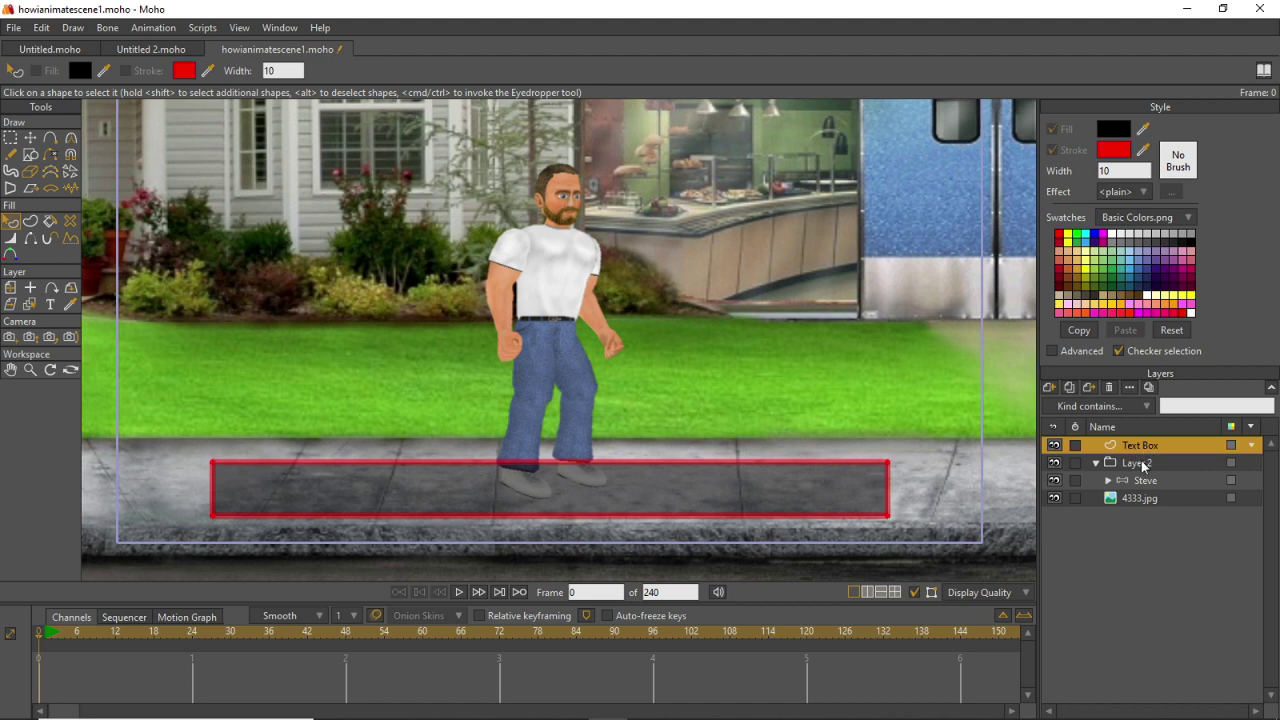
click(1049, 388)
Group the Text Box layer into a new group, Layer 4, and add a text layer inside it.
click(1194, 452)
double_click(1140, 444)
key(Return)
click(1048, 390)
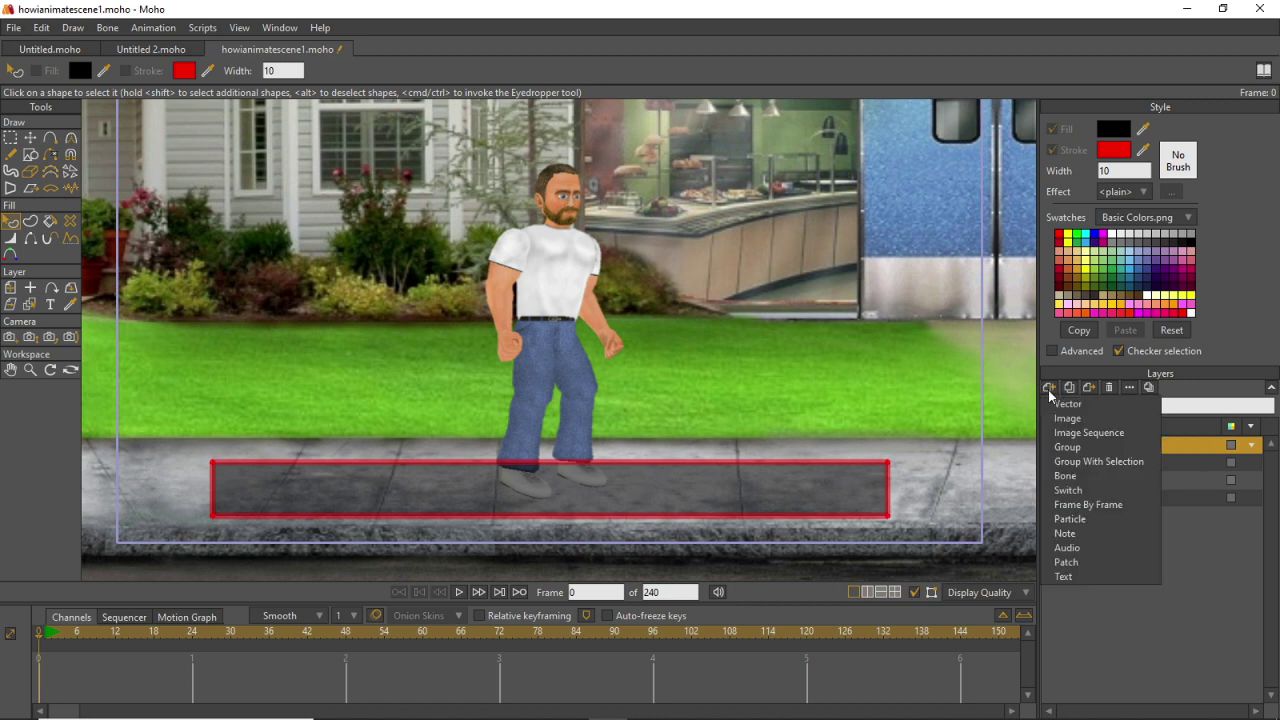
click(1082, 458)
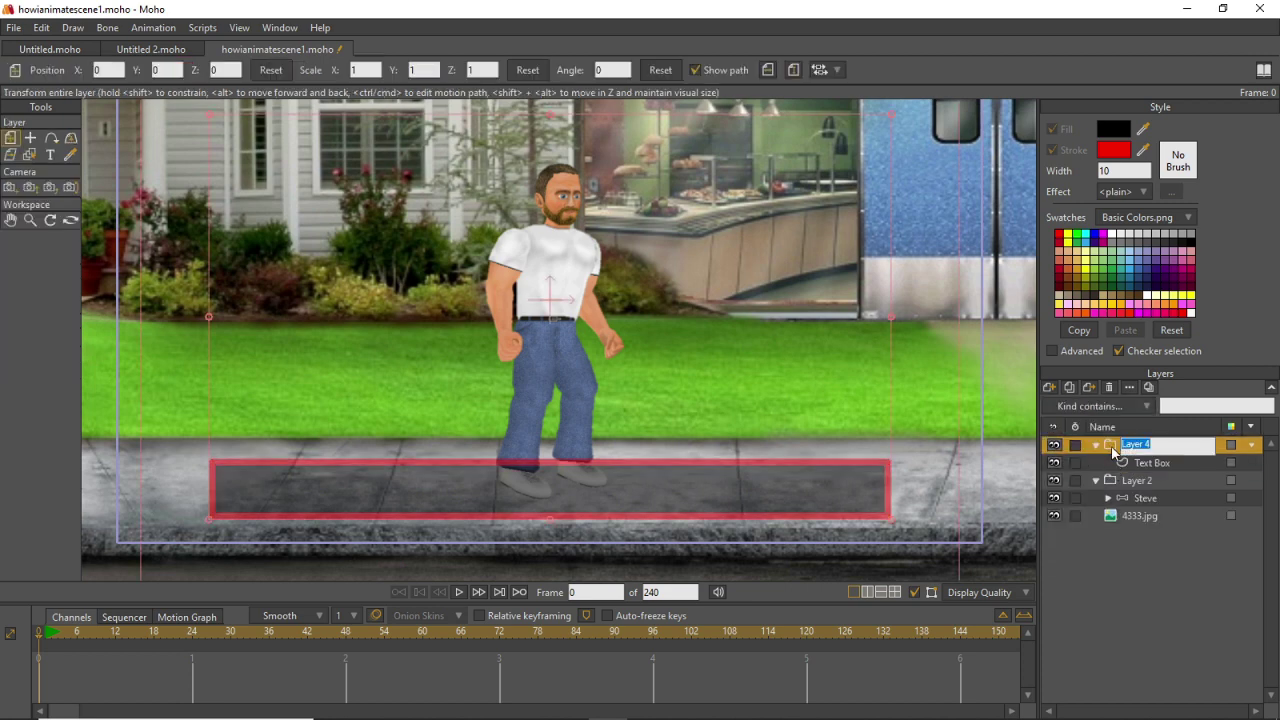
key(Return)
click(1125, 461)
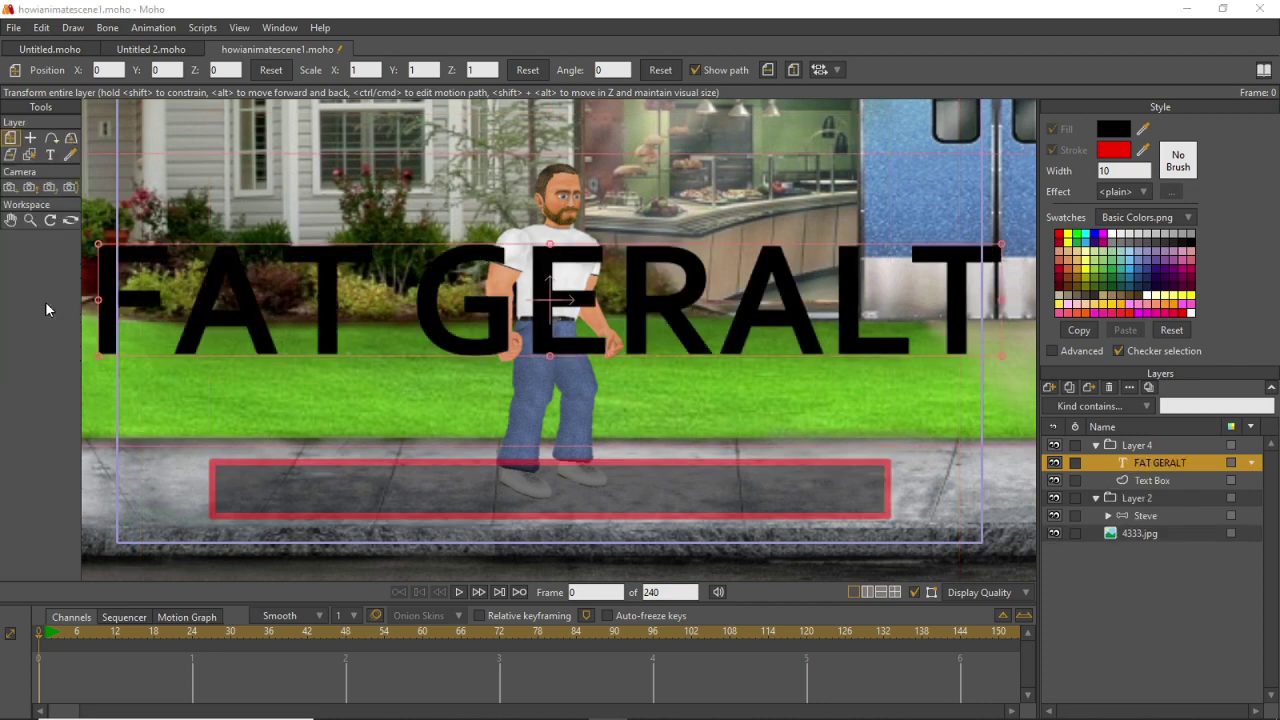
click(47, 303)
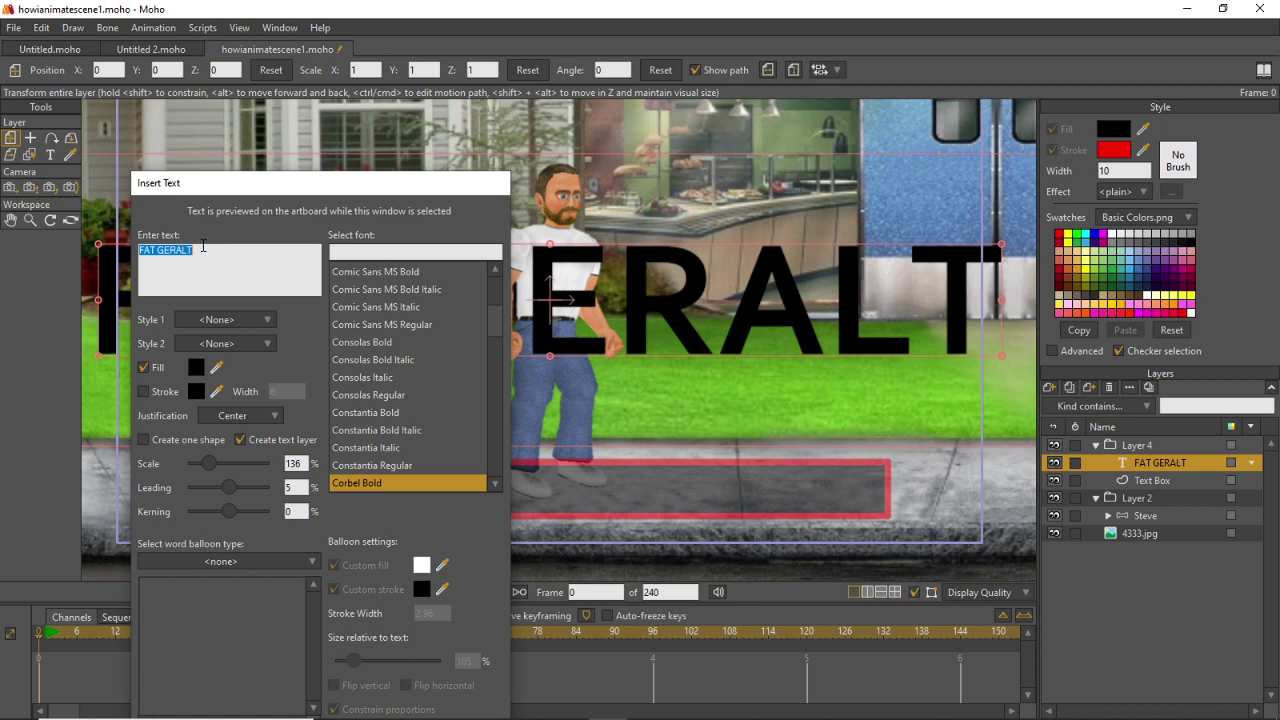
Create the text 'Text Box Tutorial' in the Calibri Bold font.
text(Text )
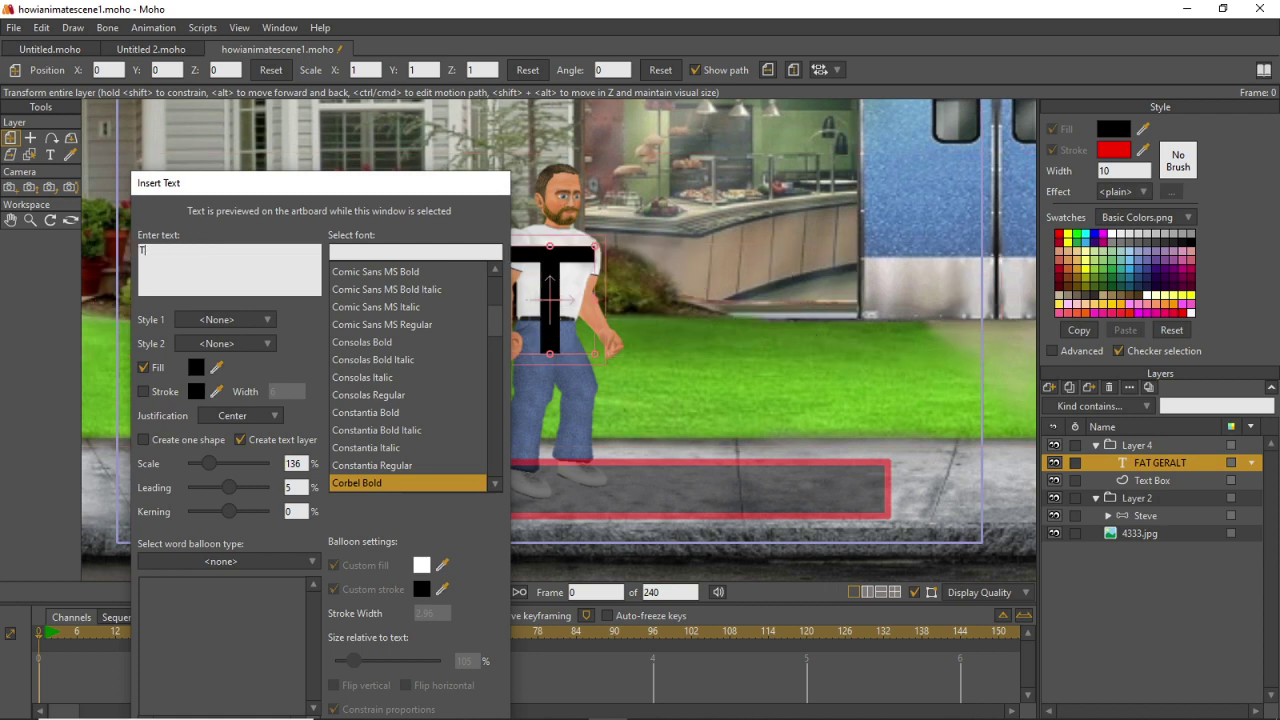
text(Tutorial)
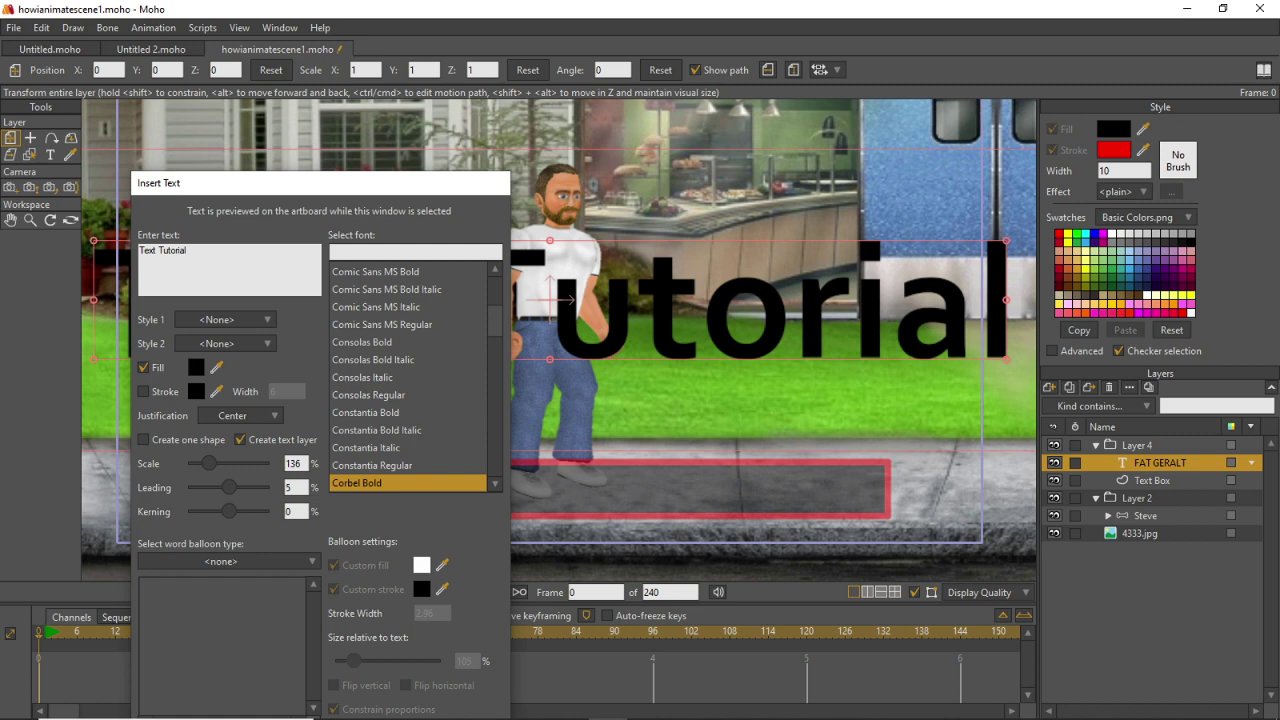
click(160, 253)
text(Box)
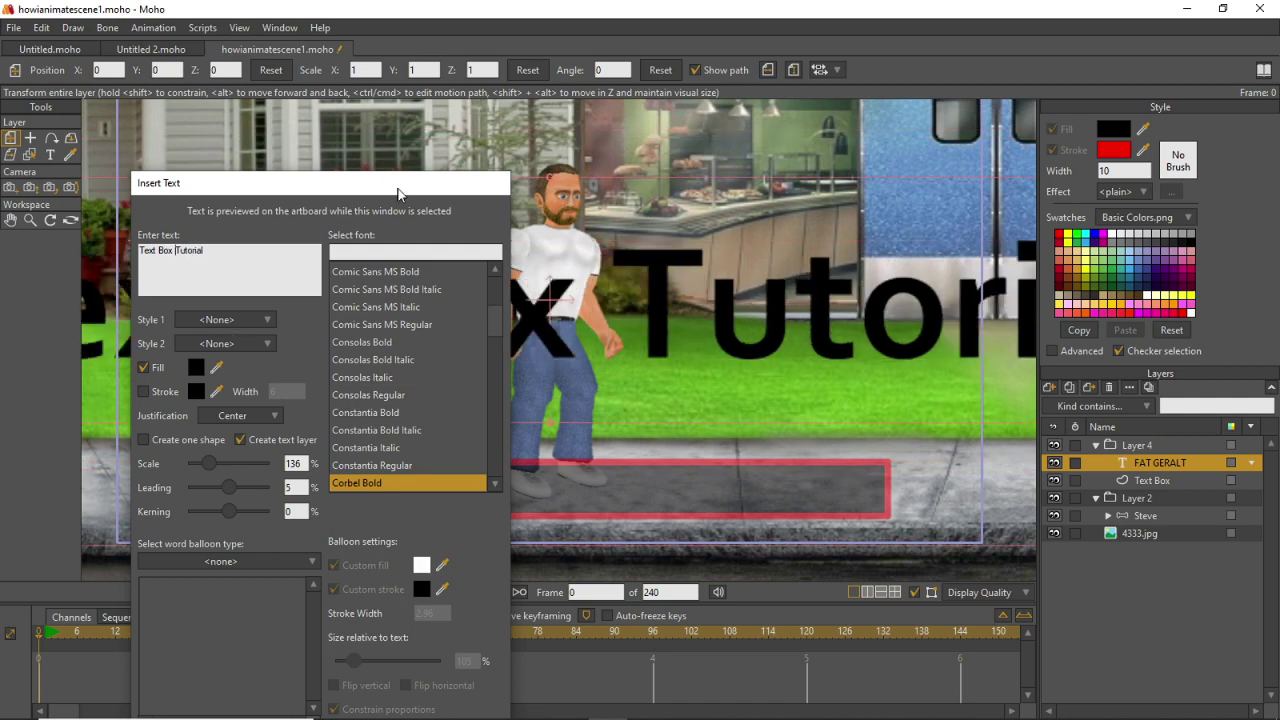
scroll(648, 310, down, 5)
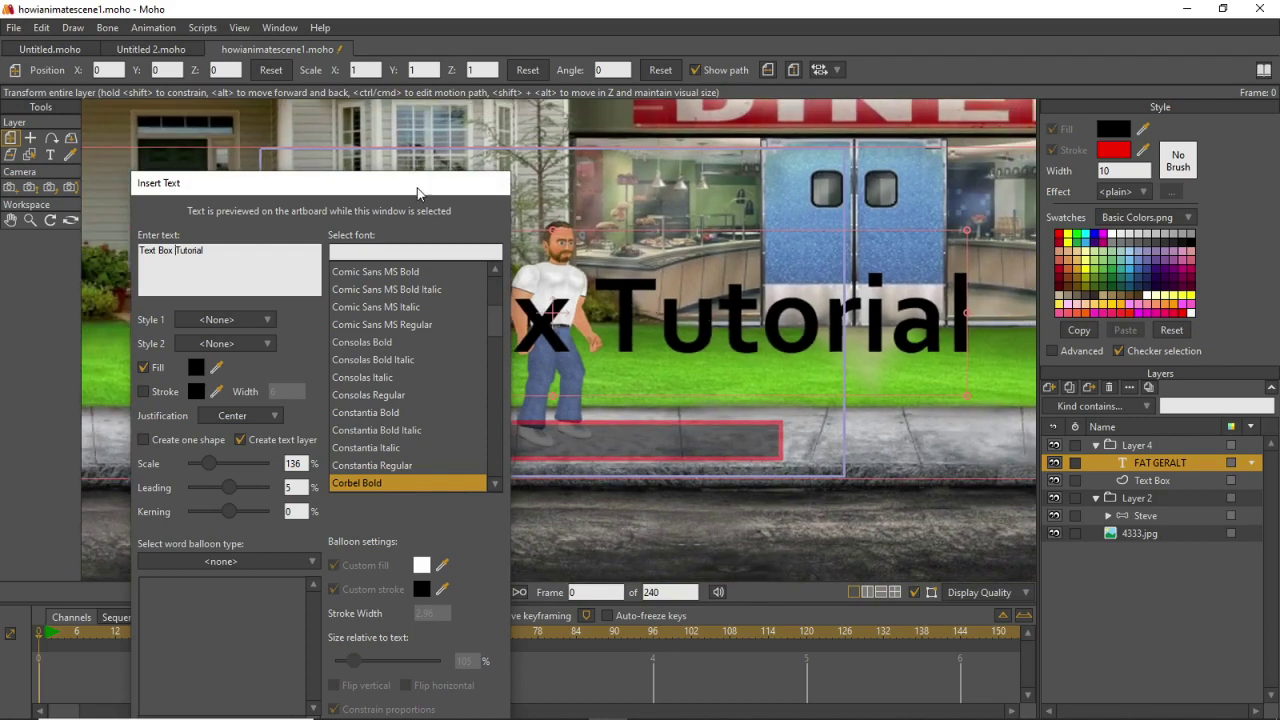
drag(408, 189, 1116, 91)
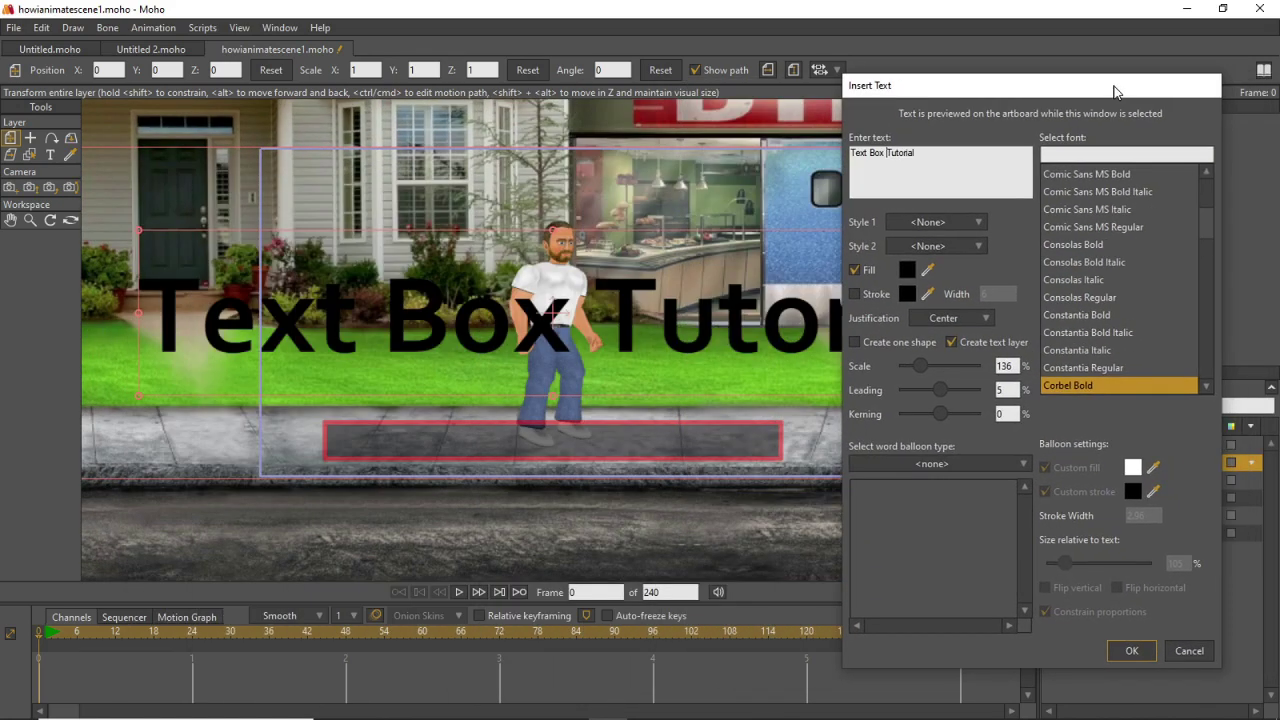
click(1097, 206)
click(1092, 228)
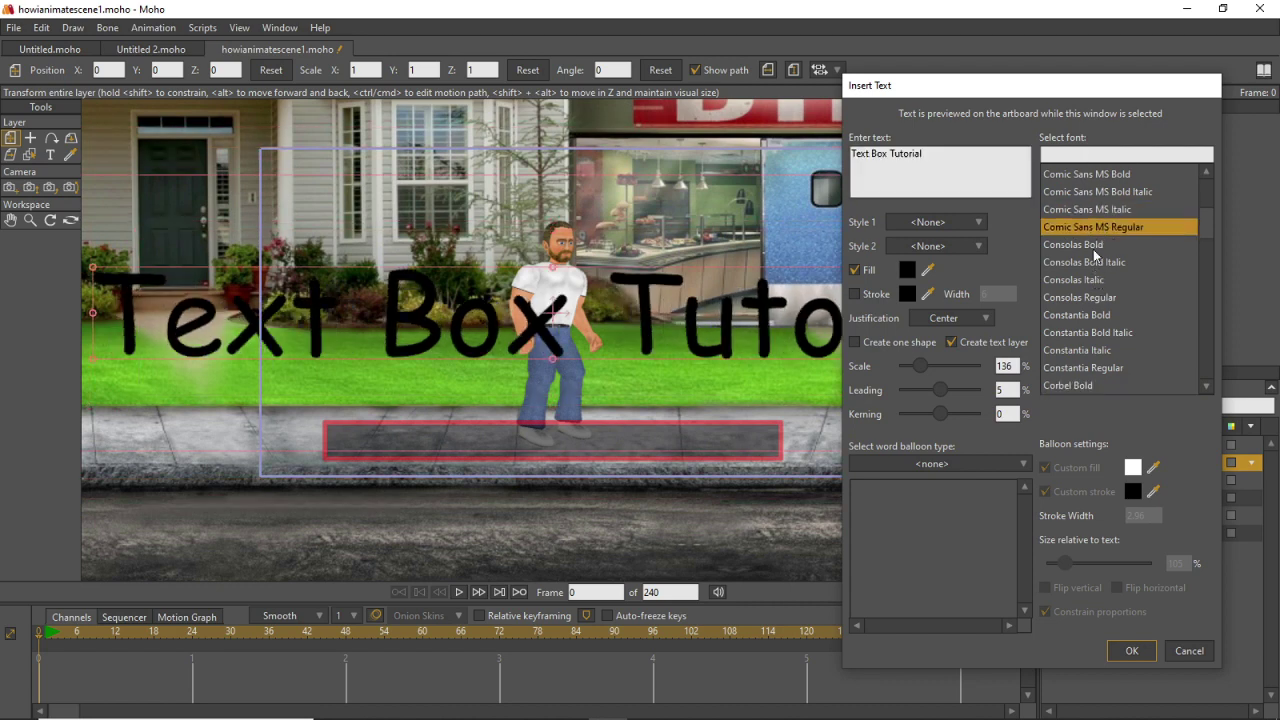
key(Up)
key(Up)
key(Up)
key(Up)
key(Up)
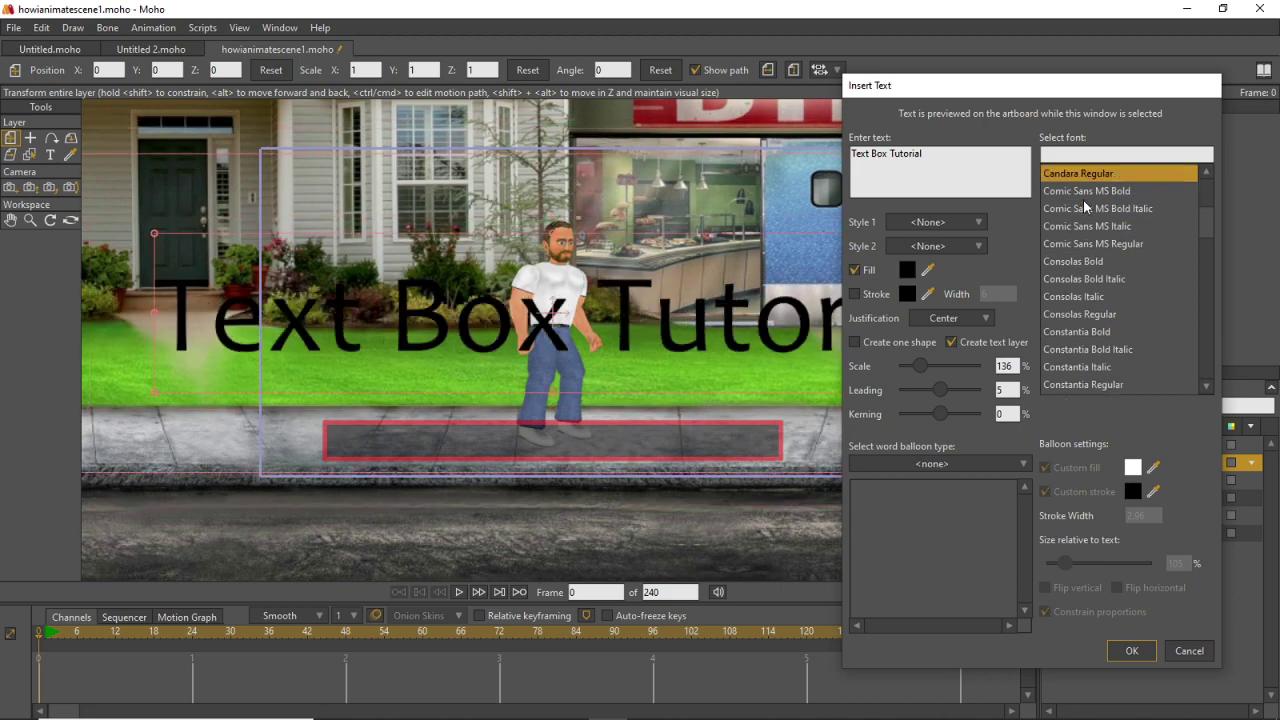
key(Up)
key(Up)
key(Up)
key(Up)
key(Up)
key(Up)
key(Up)
key(Up)
key(Up)
key(Up)
key(Up)
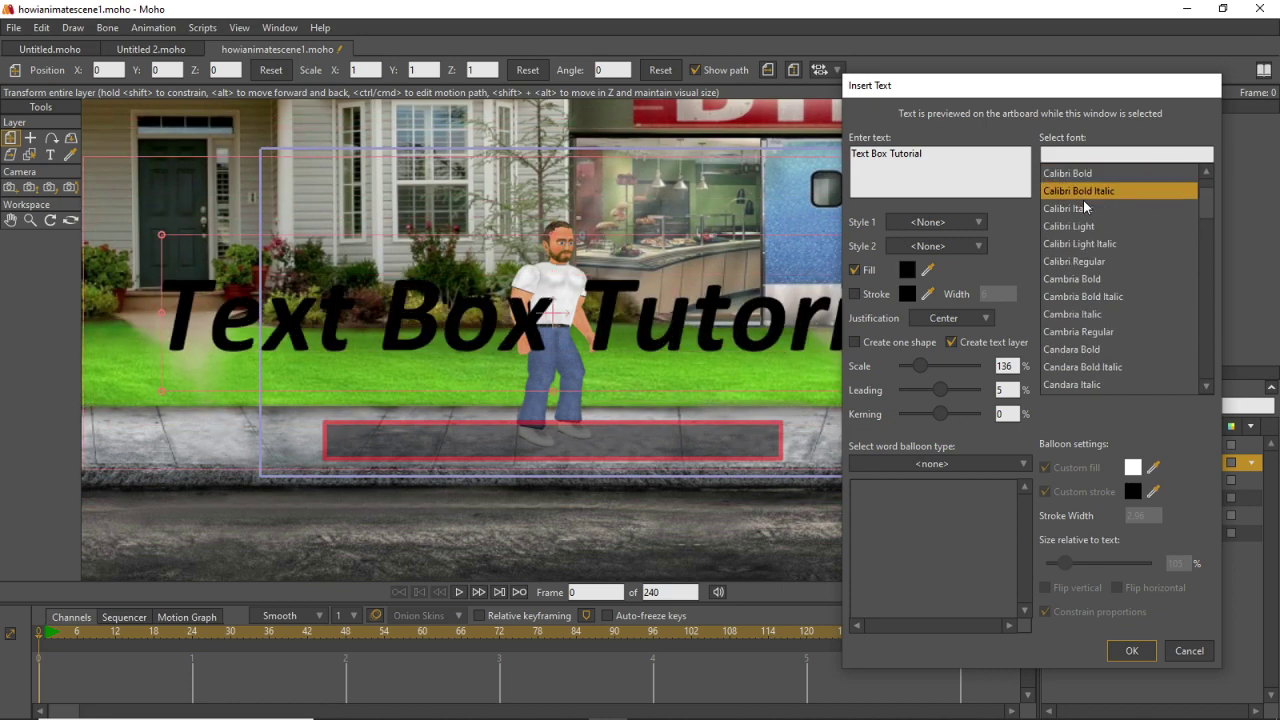
key(Up)
key(Up)
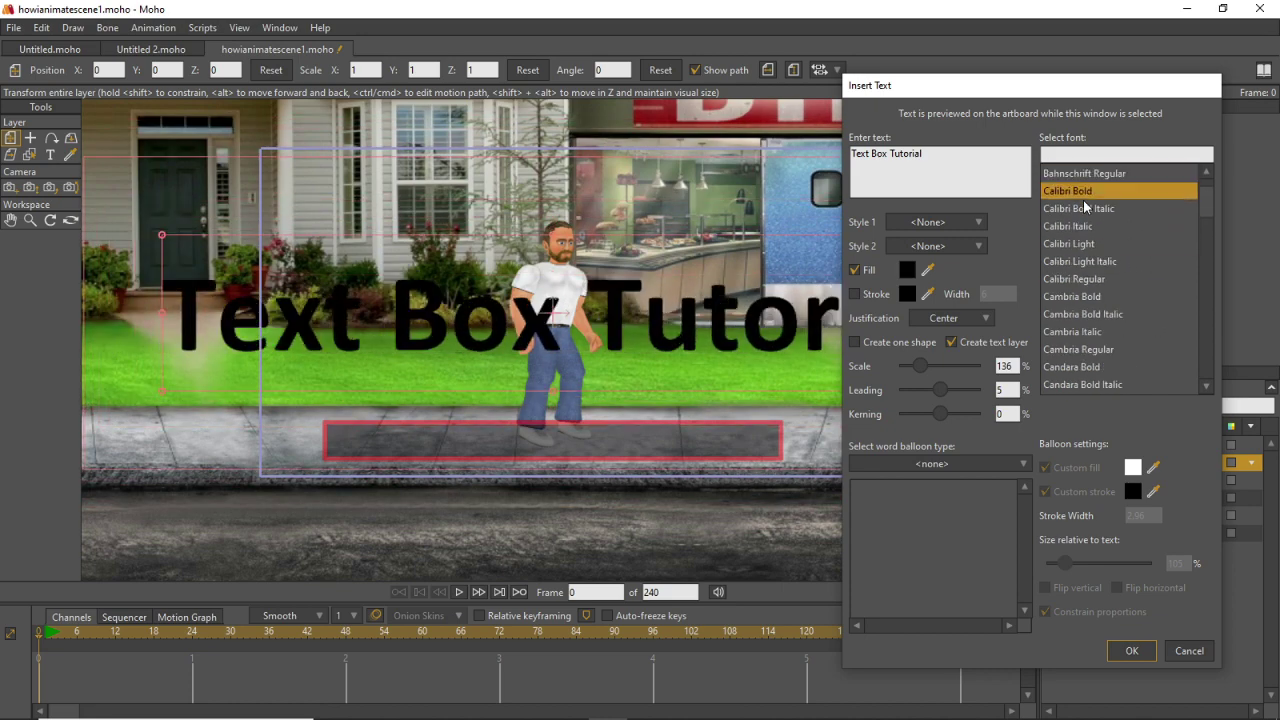
key(Up)
click(1137, 650)
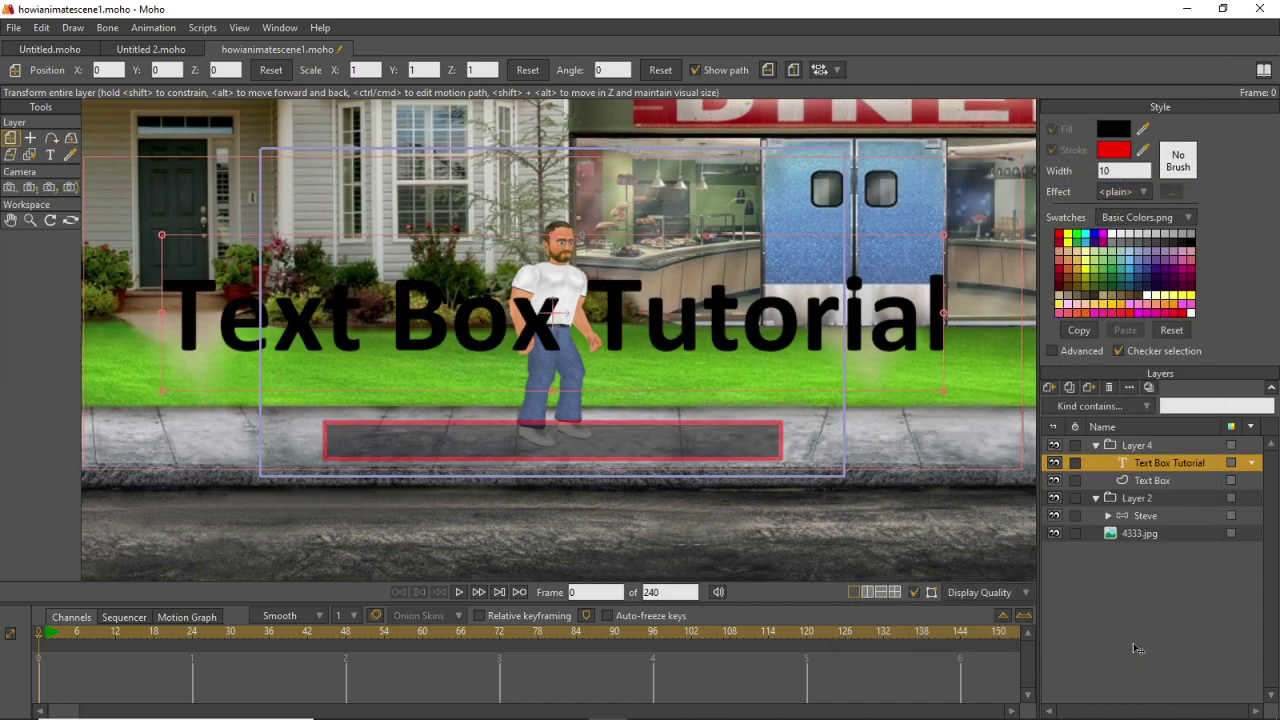
Set the title text's fill colour to white (FFFFFF).
double_click(1169, 466)
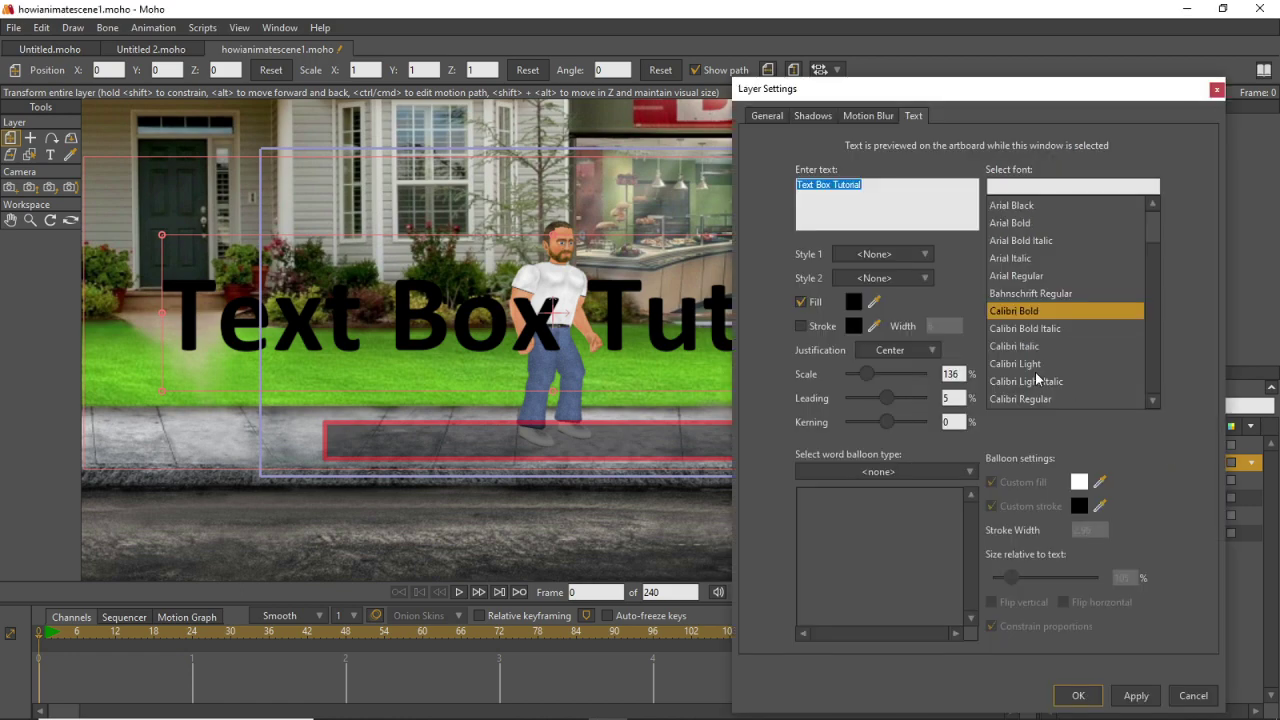
mouse_move(1124, 103)
mouse_down()
mouse_move(843, 129)
mouse_move(1052, 125)
mouse_move(1143, 98)
mouse_up()
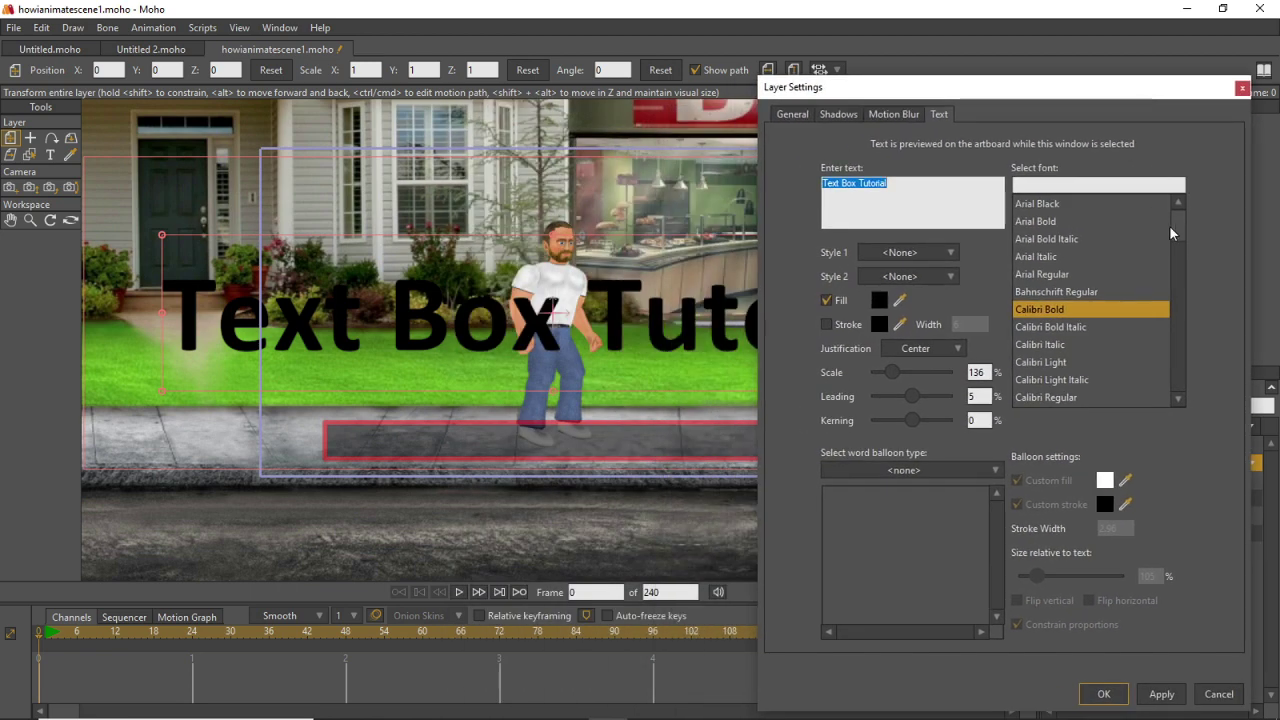
click(879, 300)
click(922, 234)
click(851, 186)
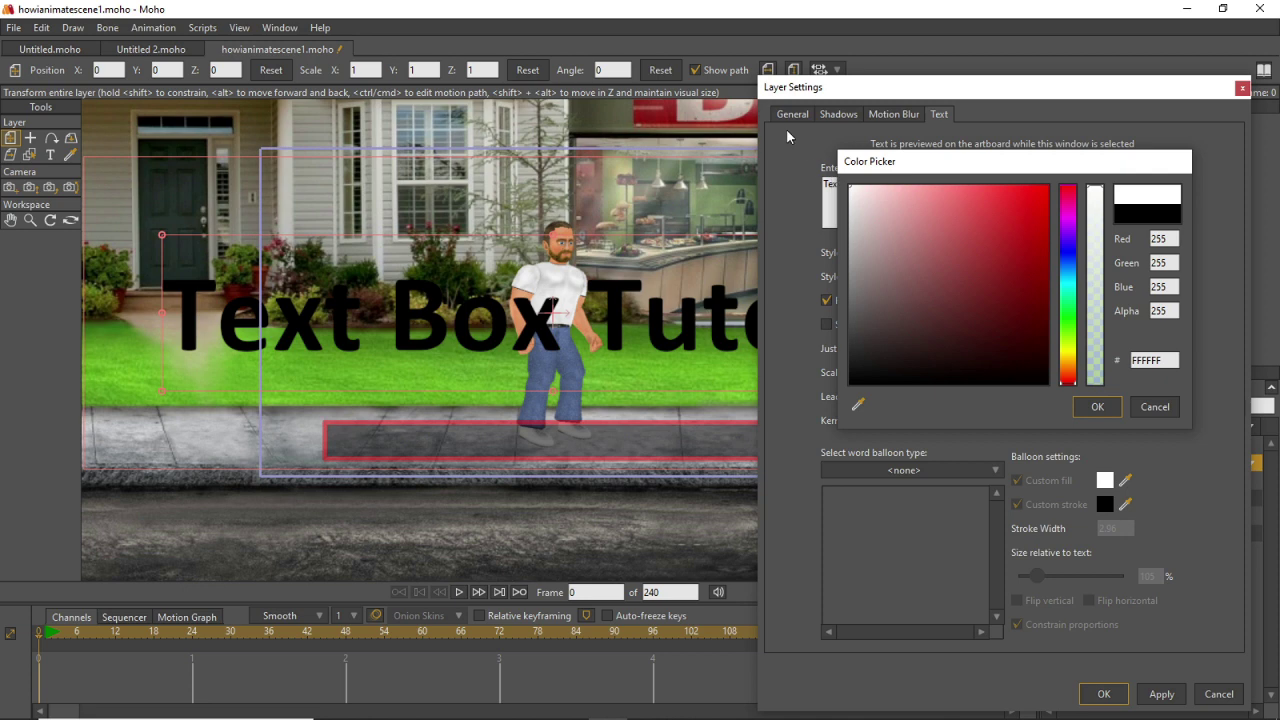
click(1078, 409)
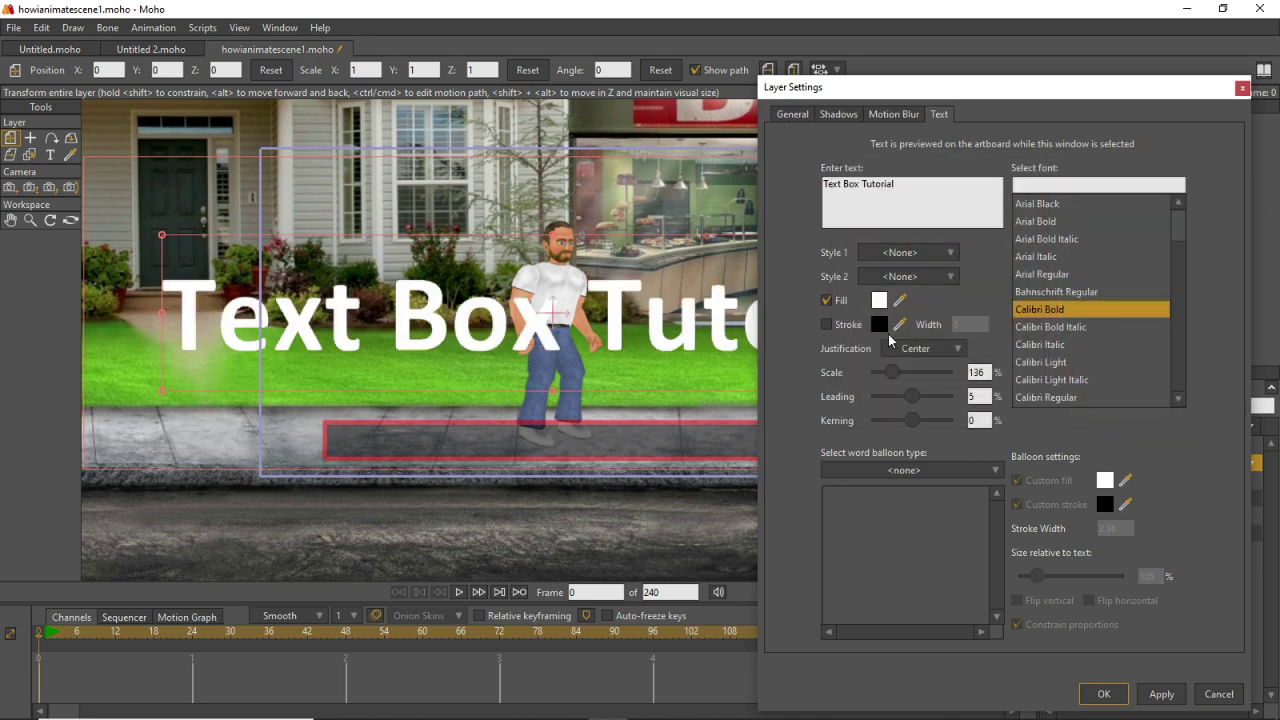
Give the title a black outline of width 7 and apply the settings.
click(825, 324)
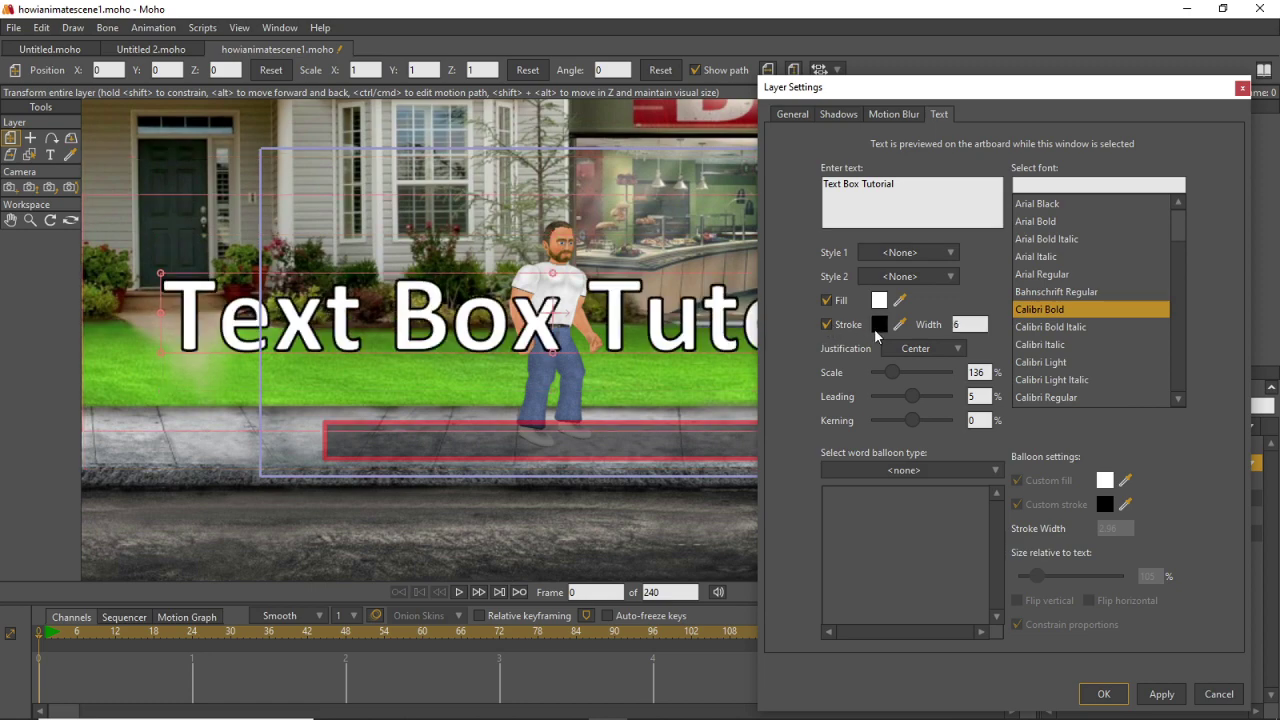
click(879, 324)
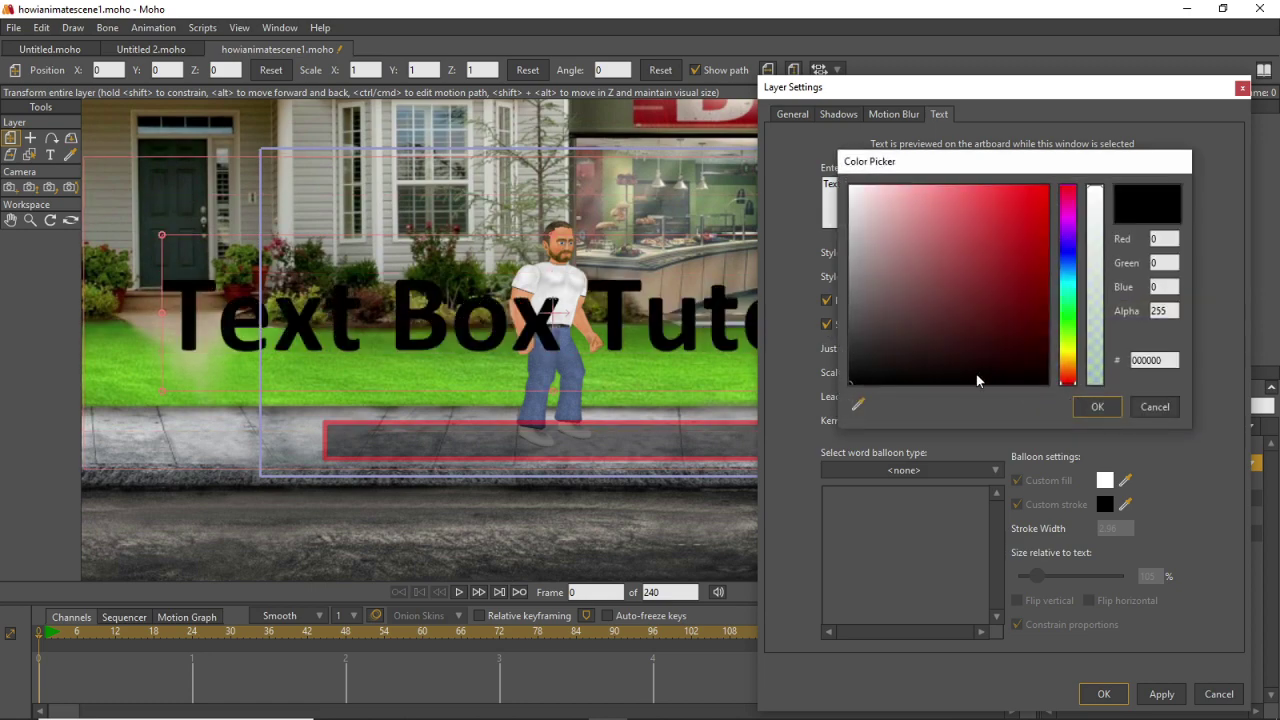
click(1090, 409)
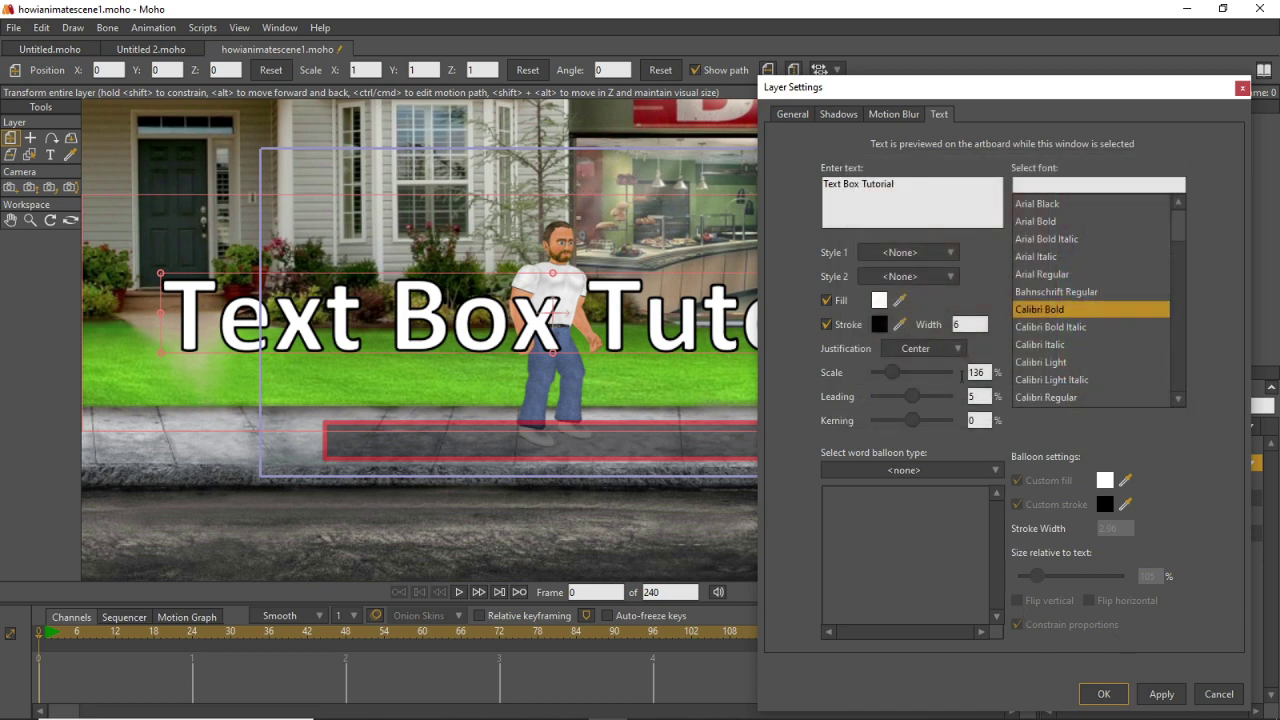
double_click(967, 324)
text(9)
key(BackSpace)
text(7)
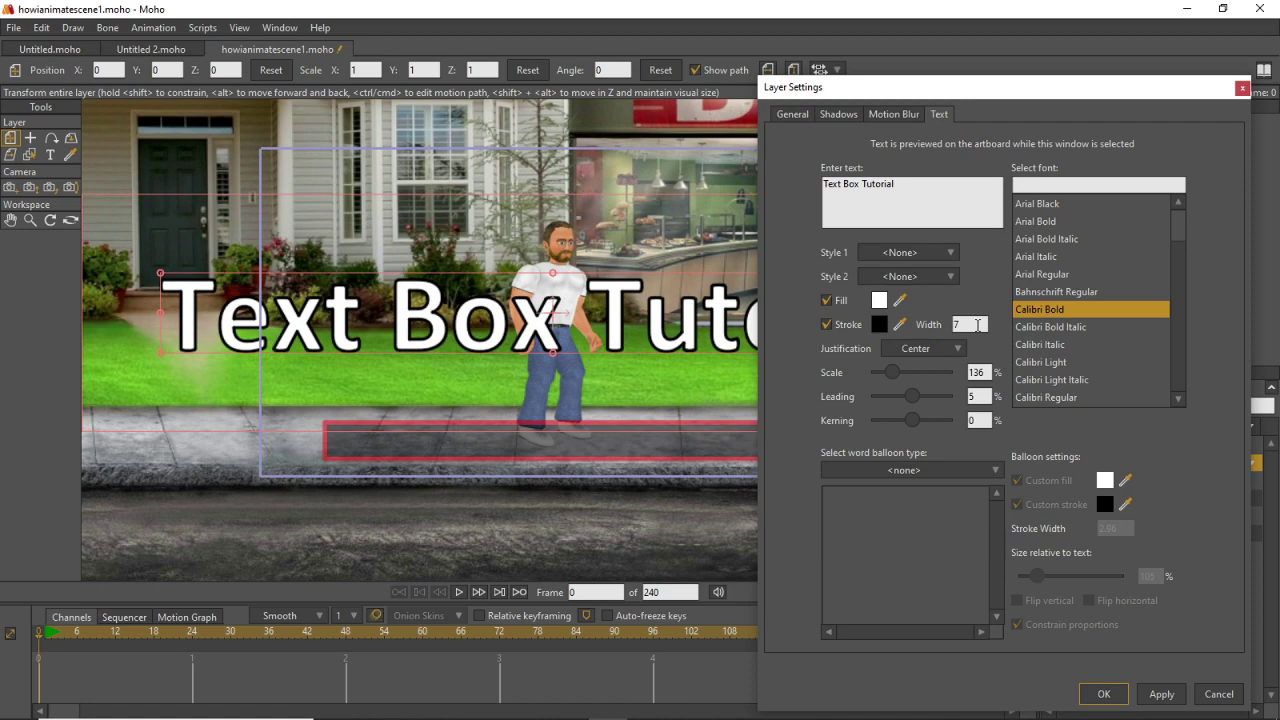
click(1104, 694)
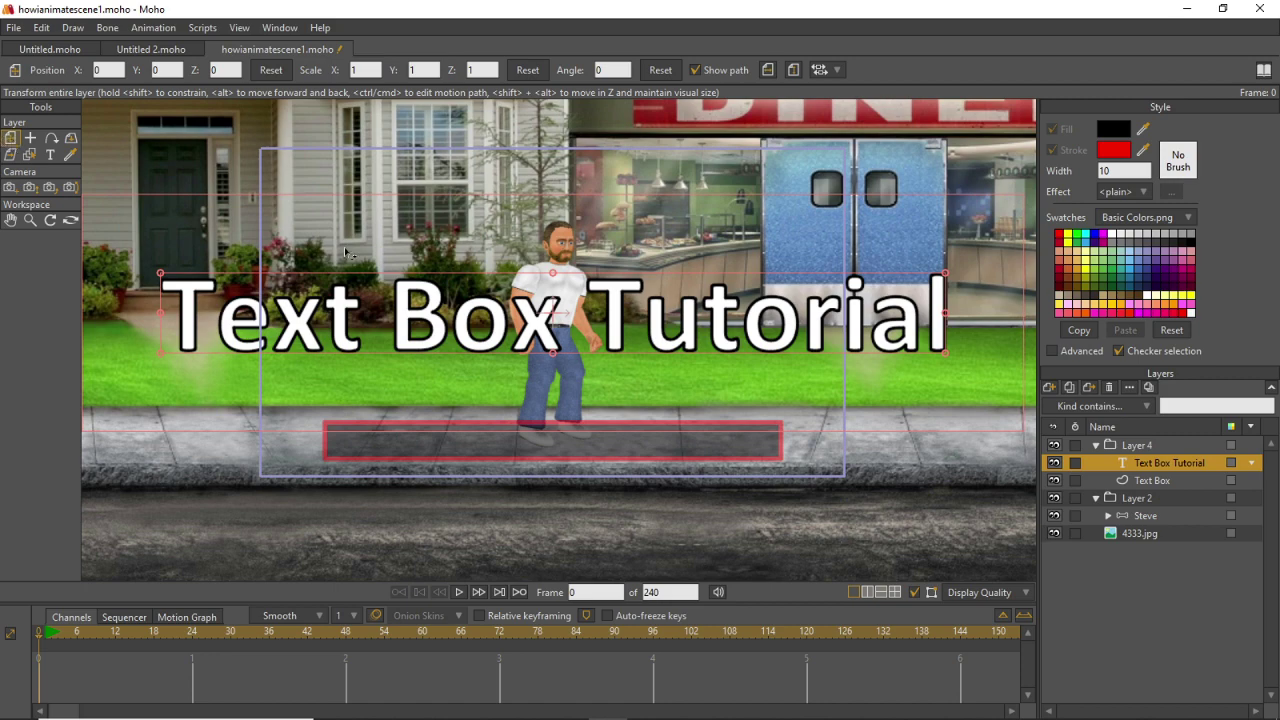
Scale the title down to about 0.268 and move it into the centre of the red box.
scroll(580, 449, down, 5)
scroll(580, 449, up, 5)
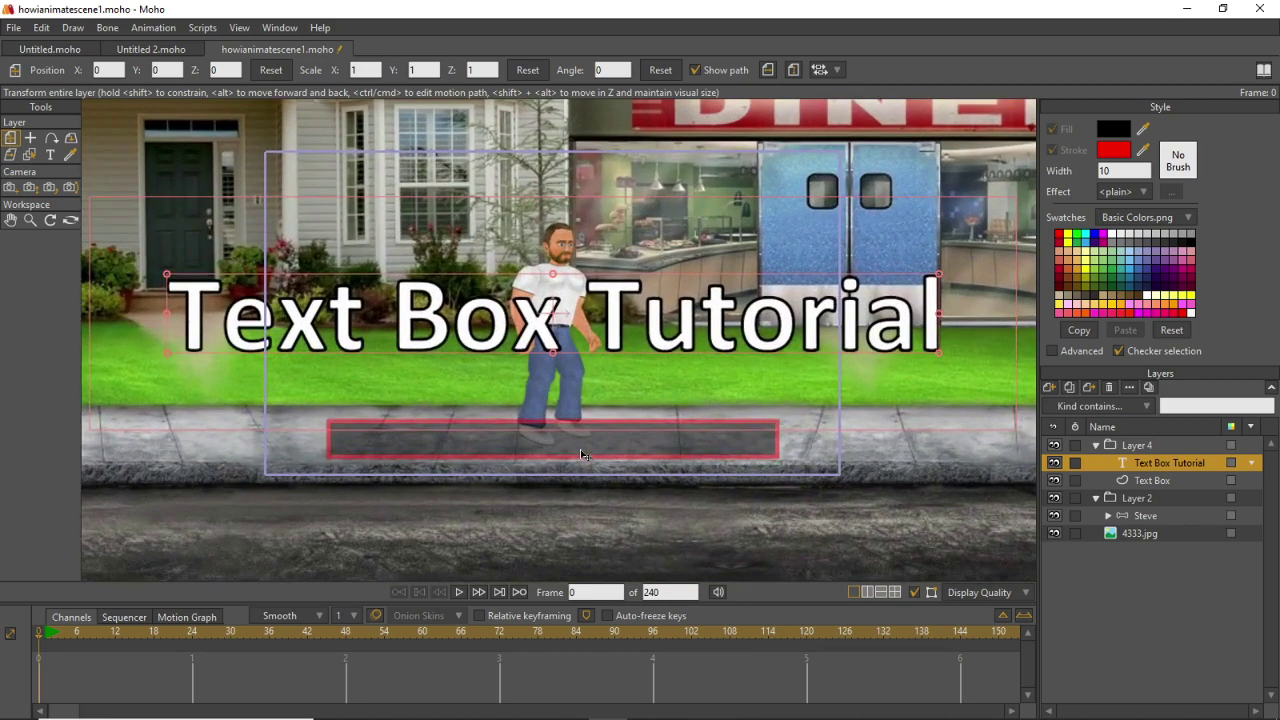
scroll(581, 453, up, 1)
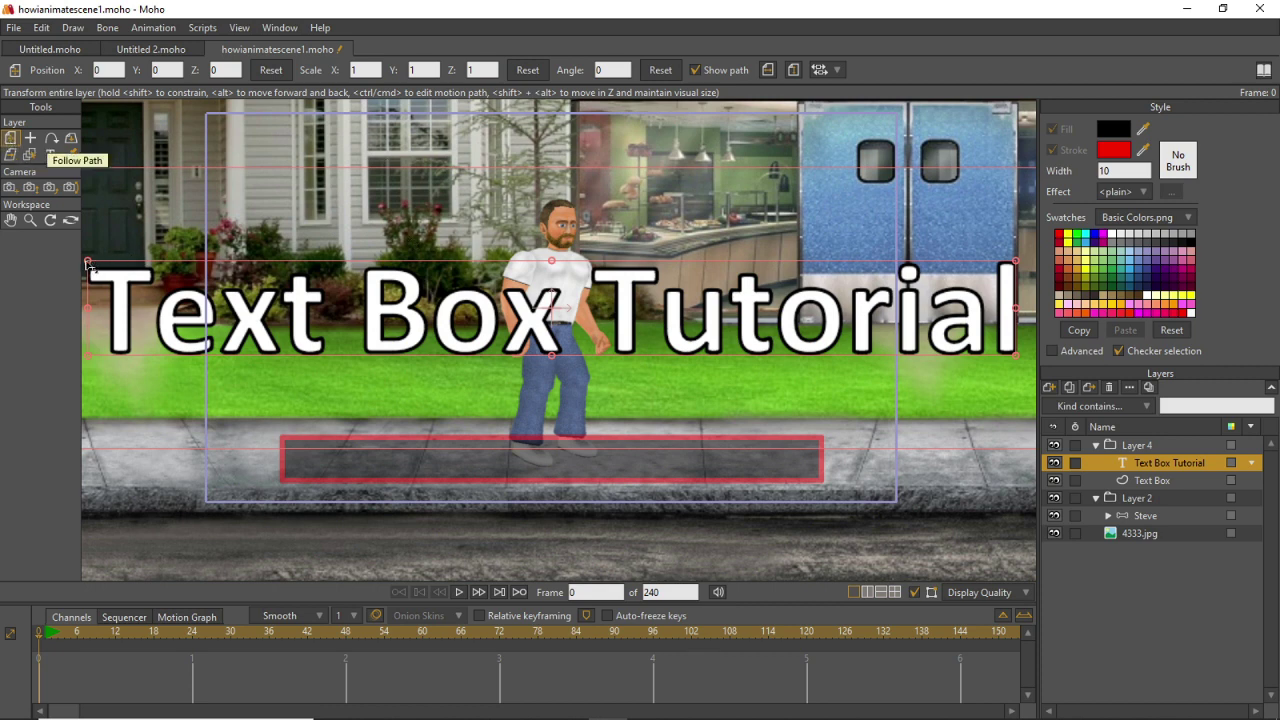
drag(88, 264, 225, 320)
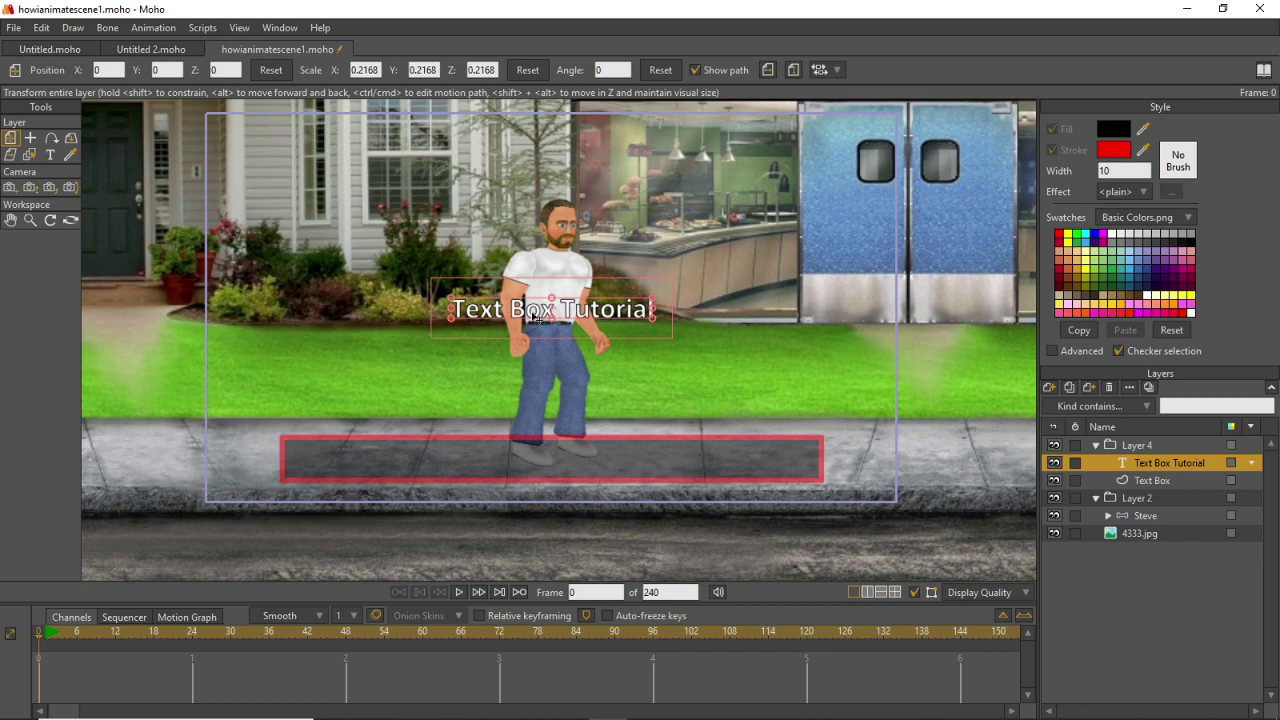
drag(542, 317, 566, 466)
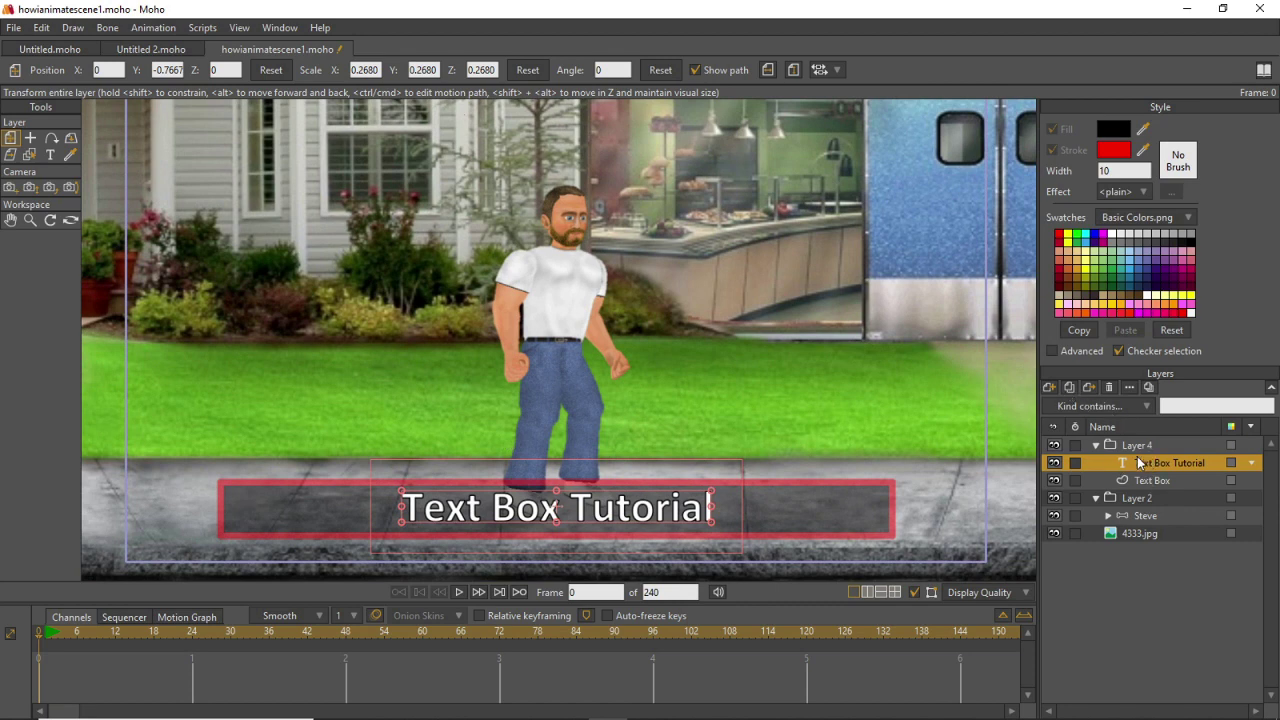
click(1069, 388)
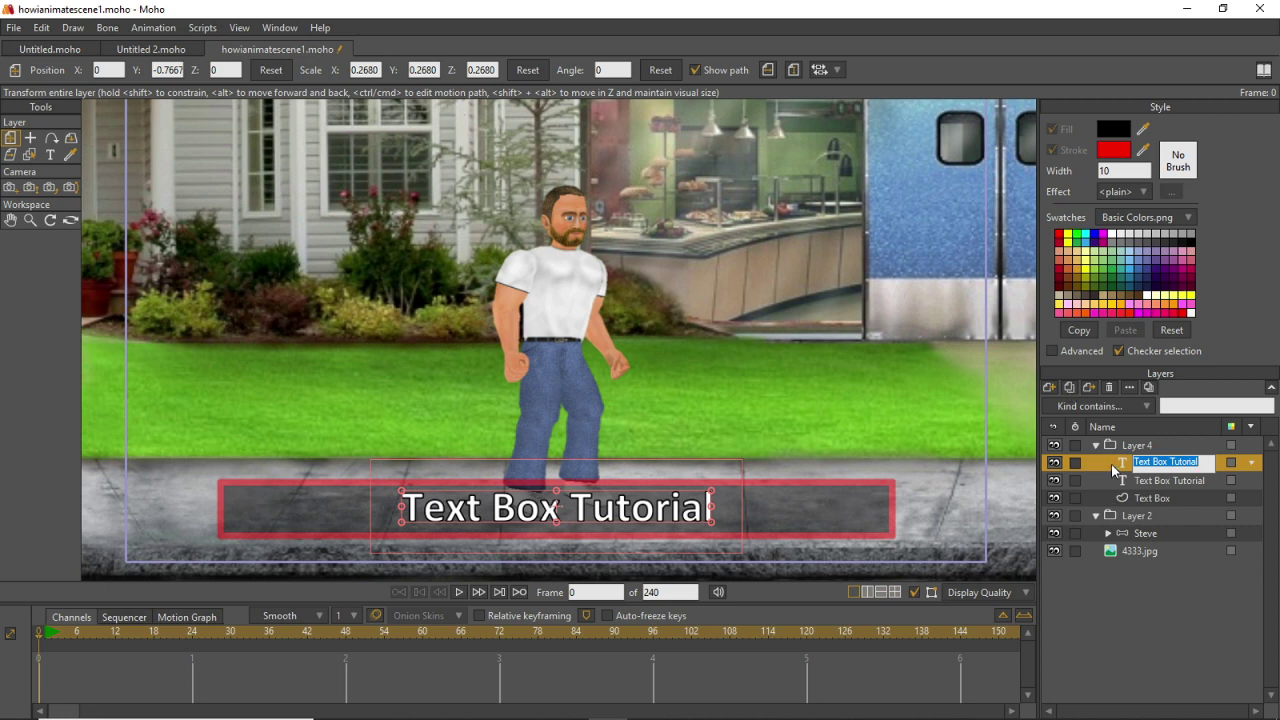
click(1056, 480)
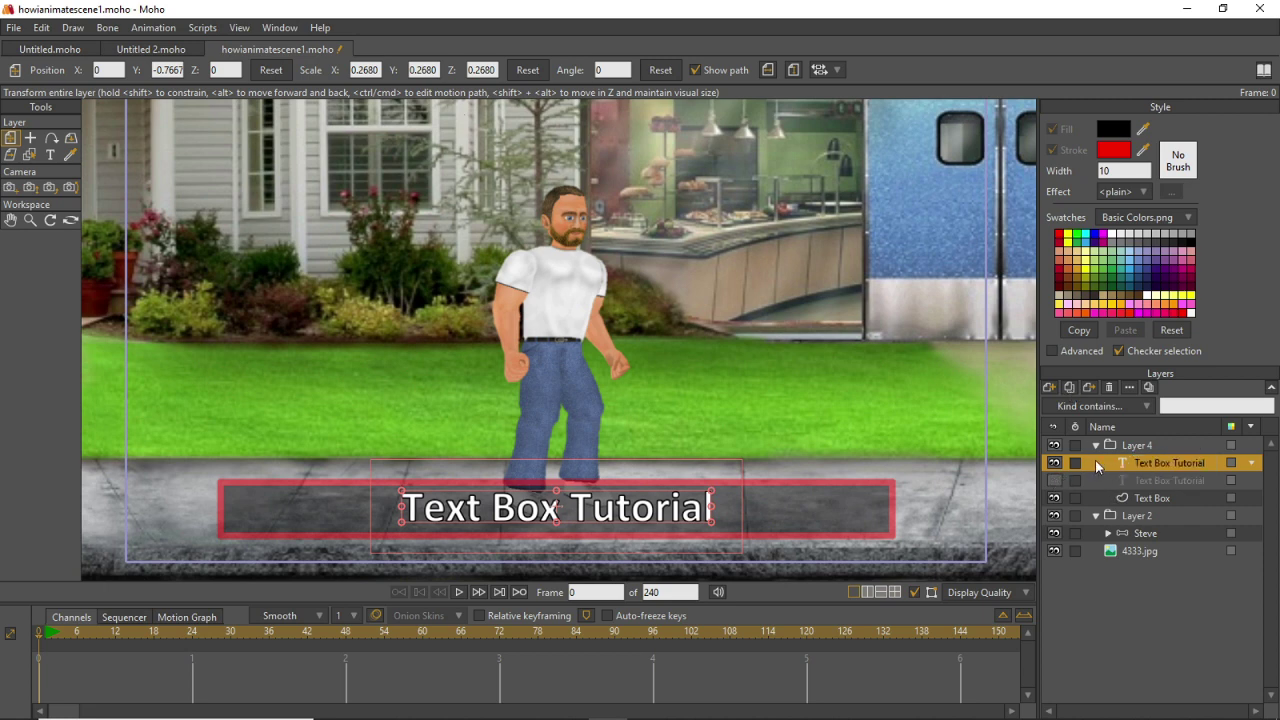
double_click(1145, 462)
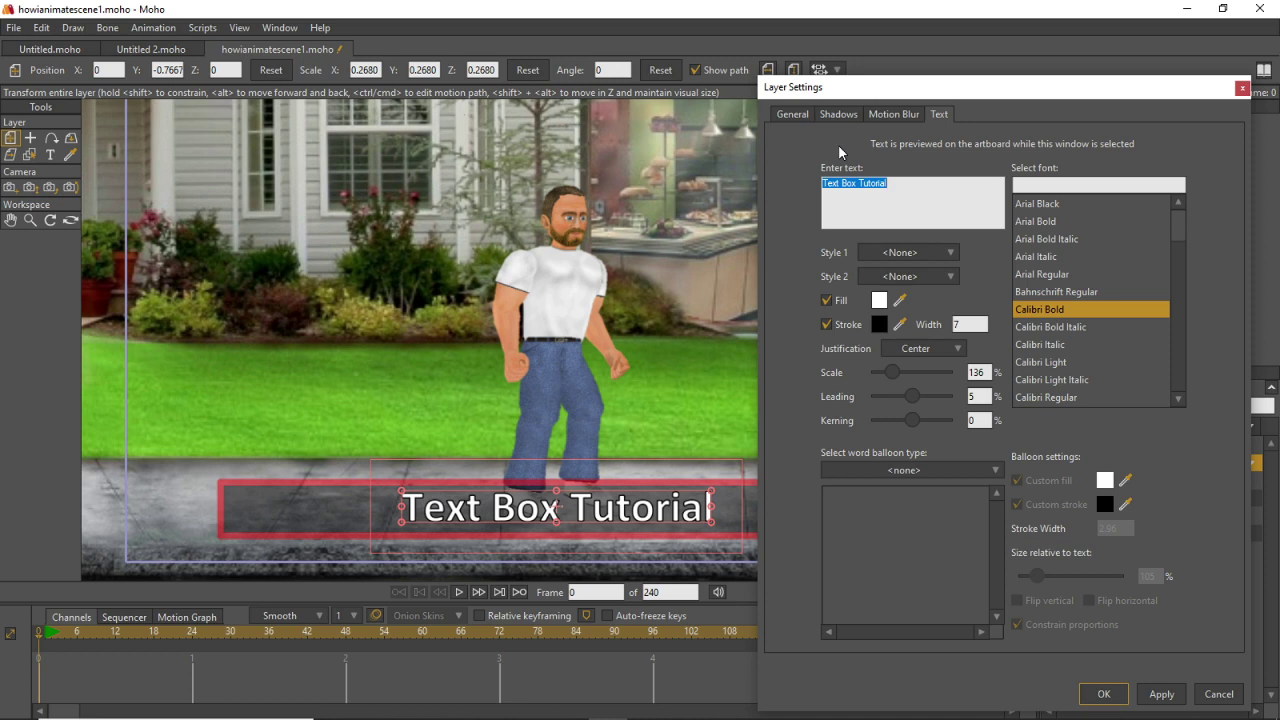
text(Hii)
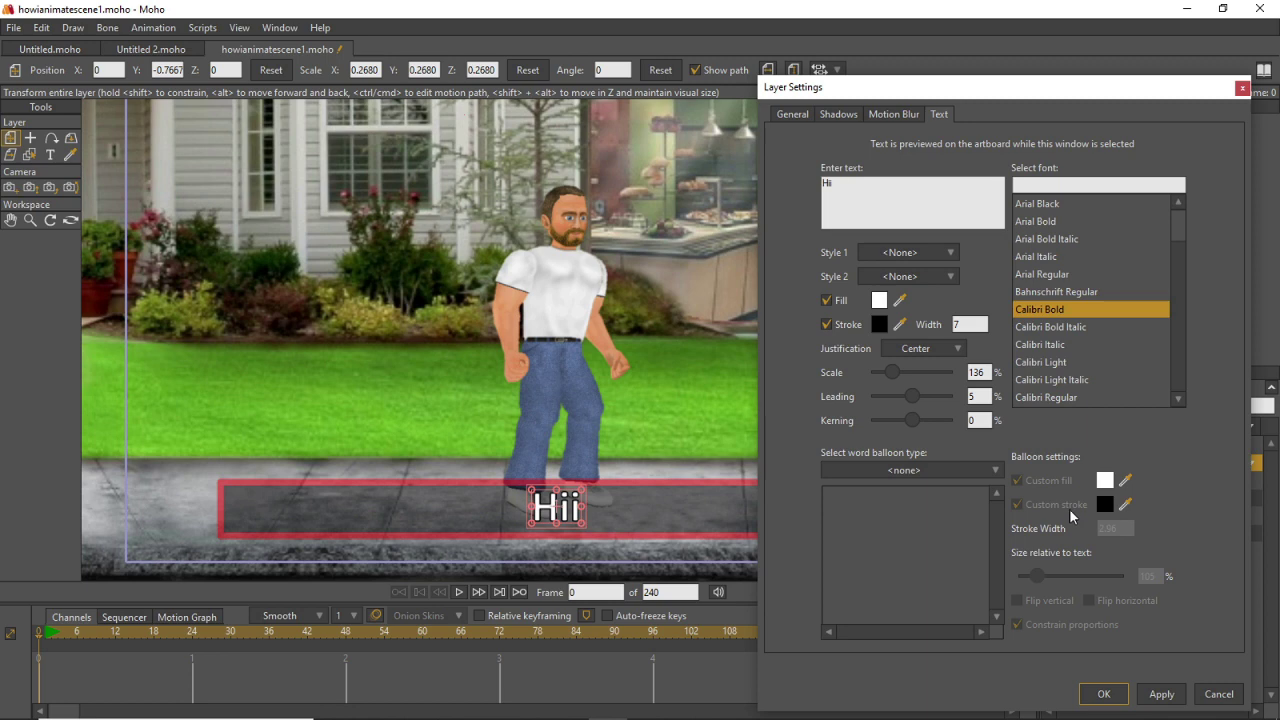
key(BackSpace)
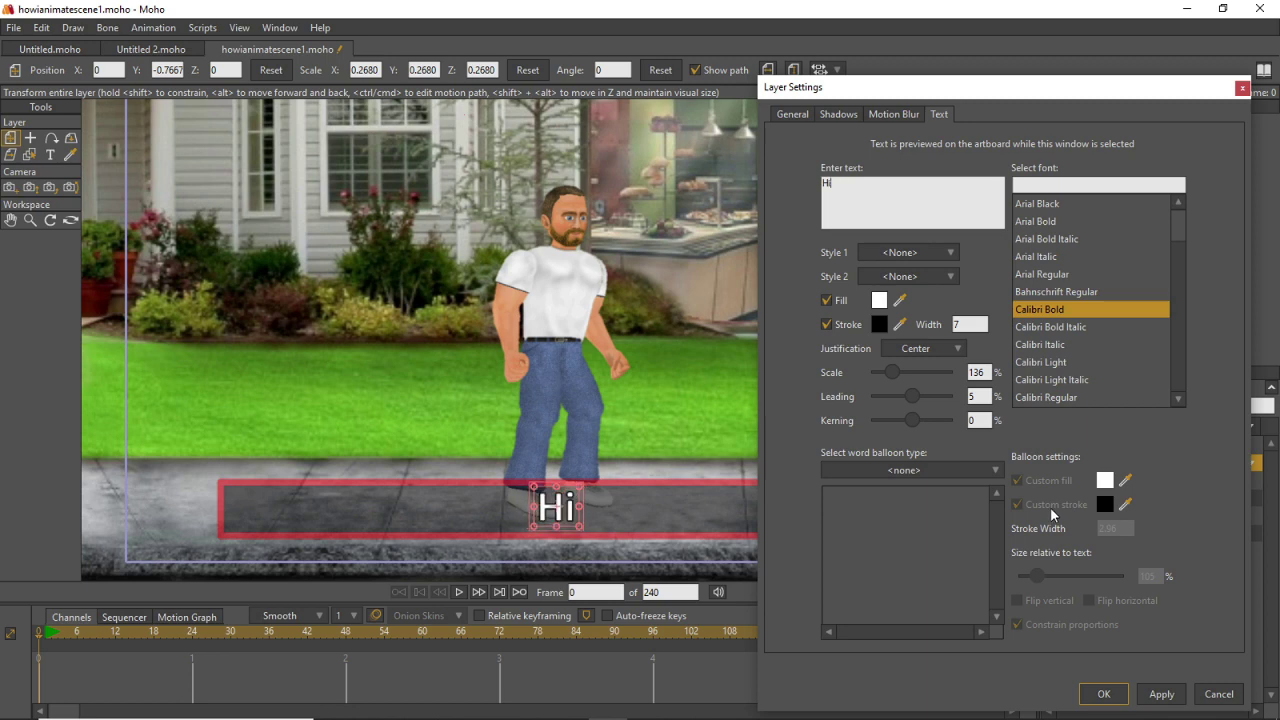
click(1103, 694)
click(1093, 479)
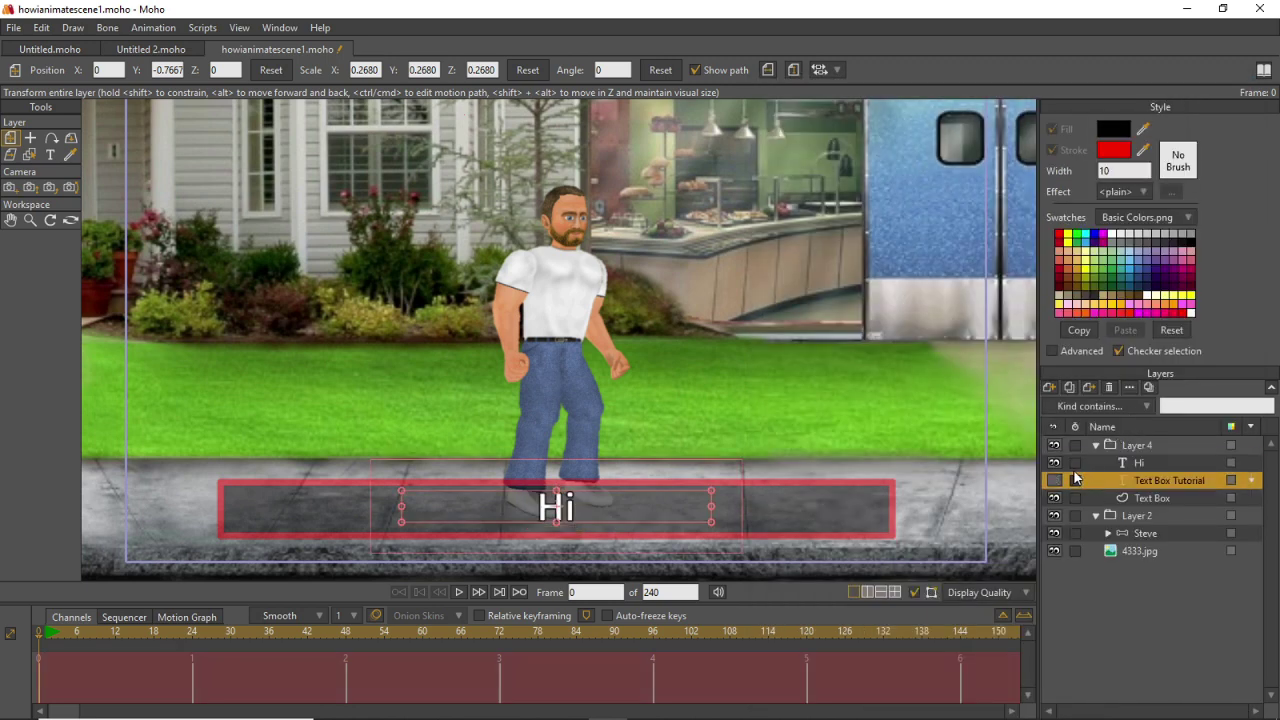
click(1055, 480)
click(1053, 462)
click(1053, 462)
click(1053, 462)
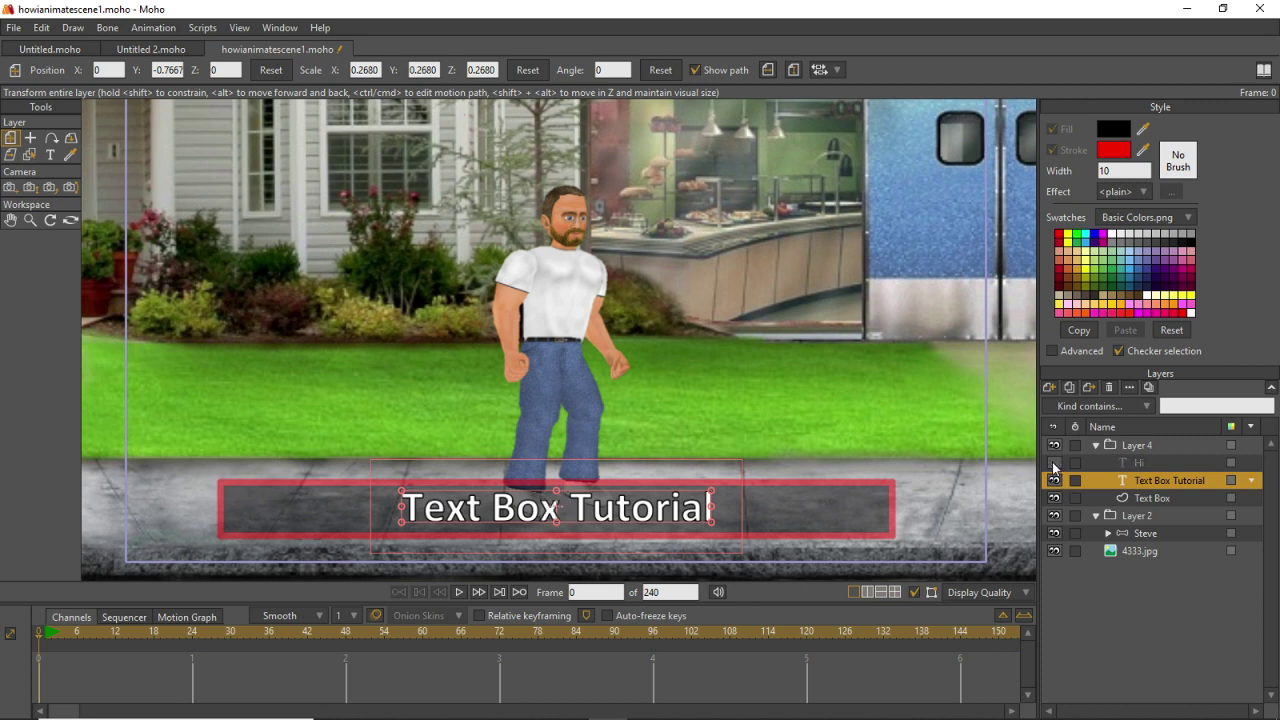
click(1129, 465)
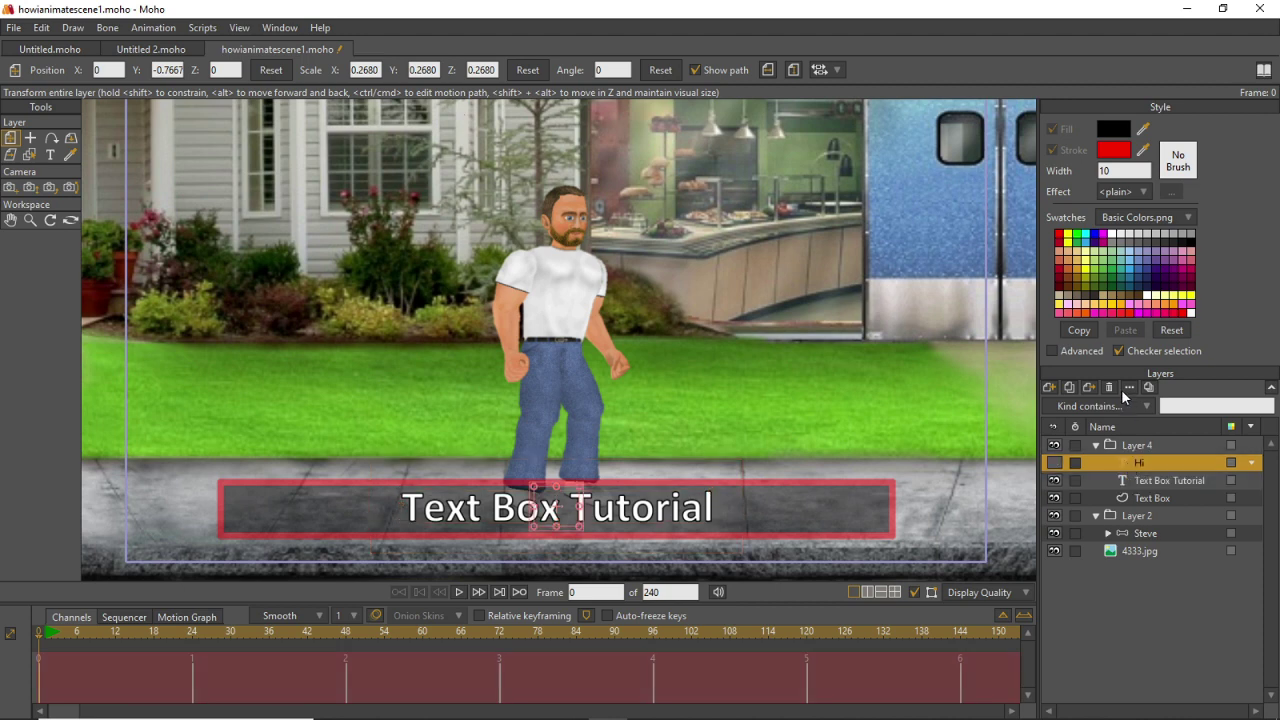
click(1109, 387)
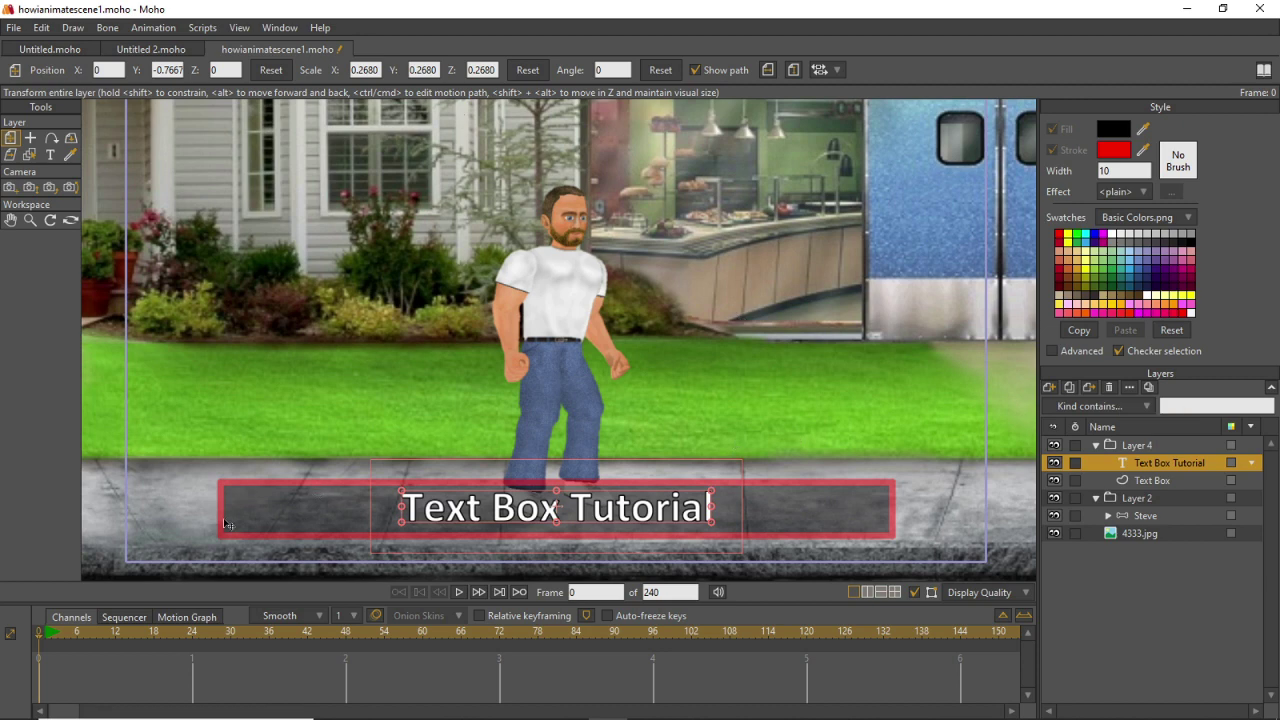
Expand Steve's Head and Front groups and duplicate the Head image layer as Head 2.
click(1136, 516)
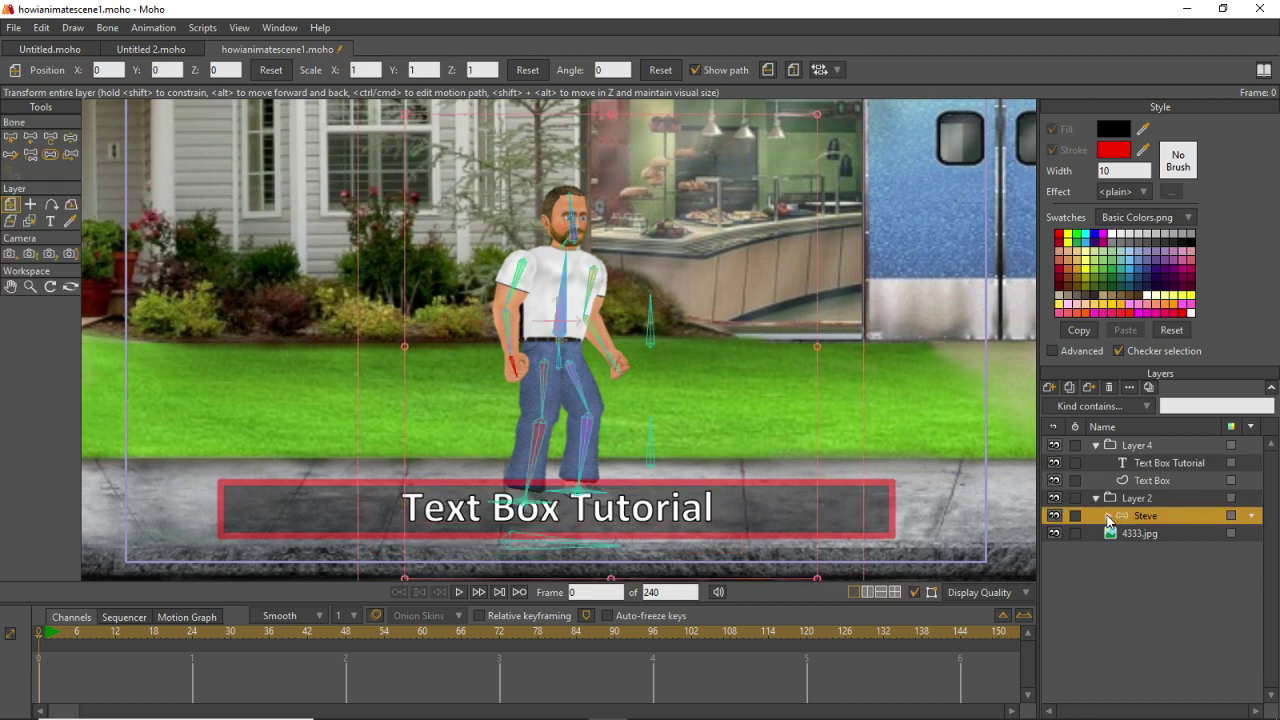
click(1108, 516)
scroll(1189, 569, down, 2)
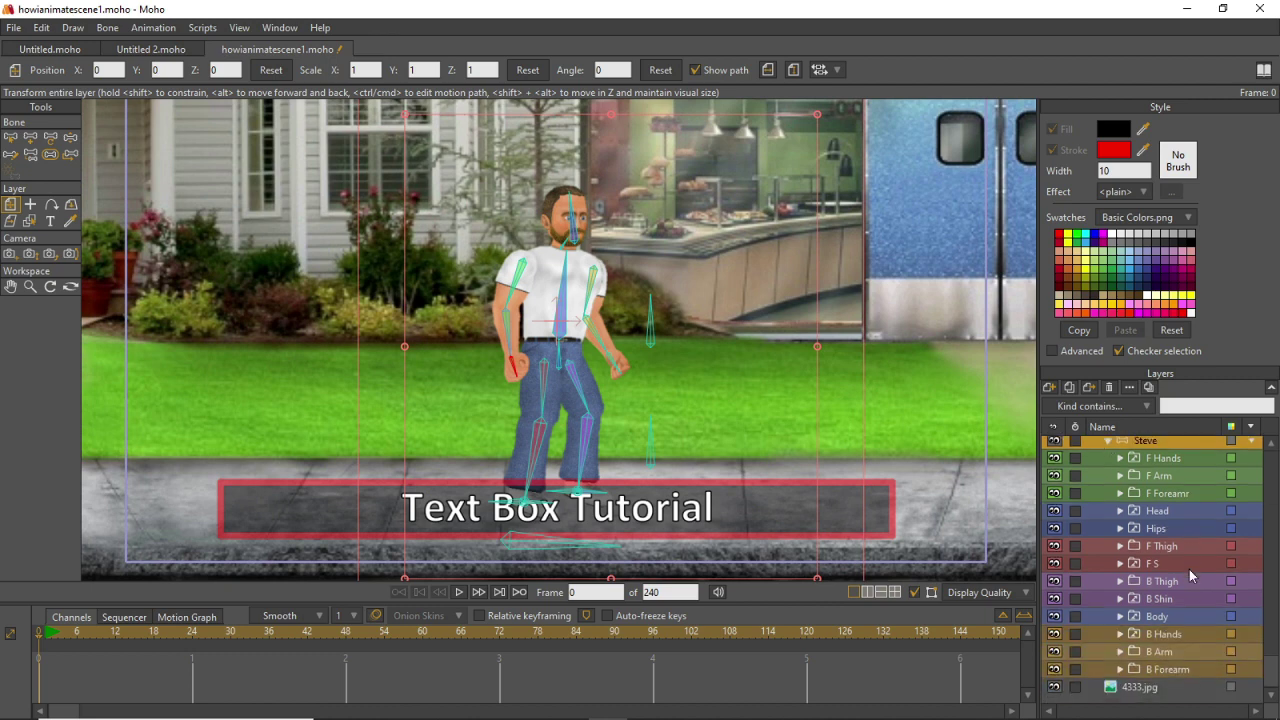
click(1120, 511)
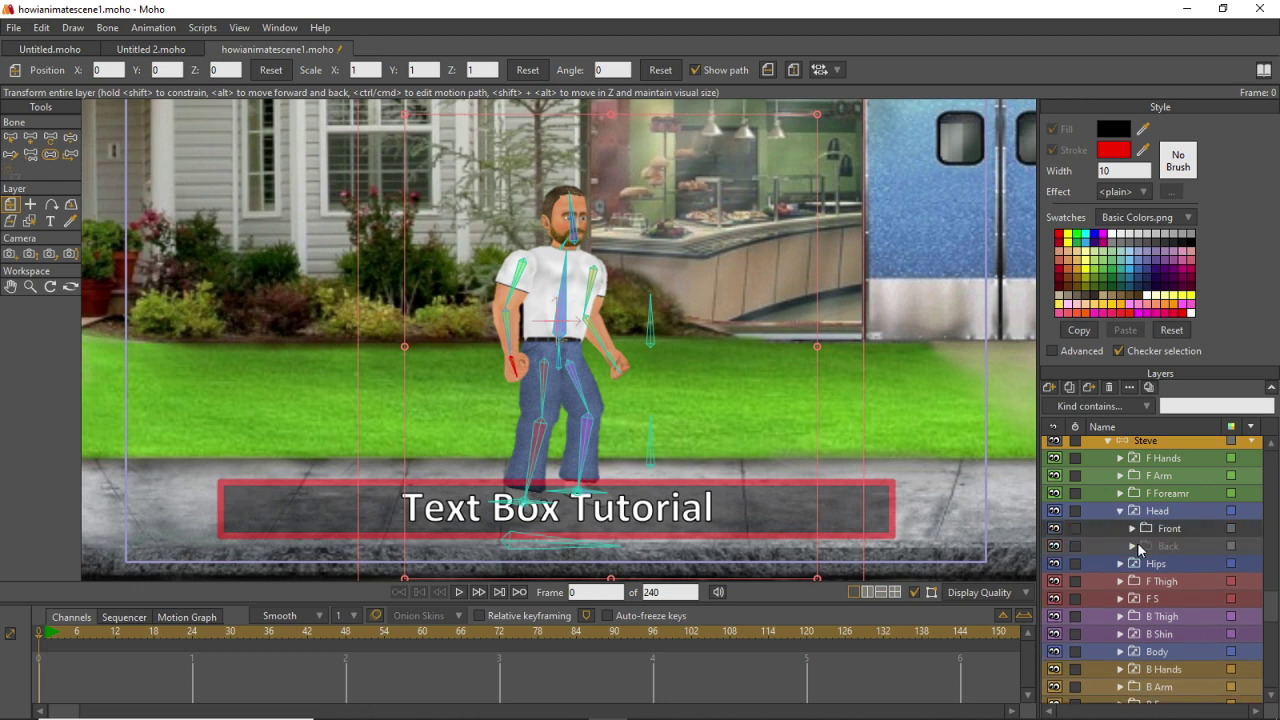
click(1132, 528)
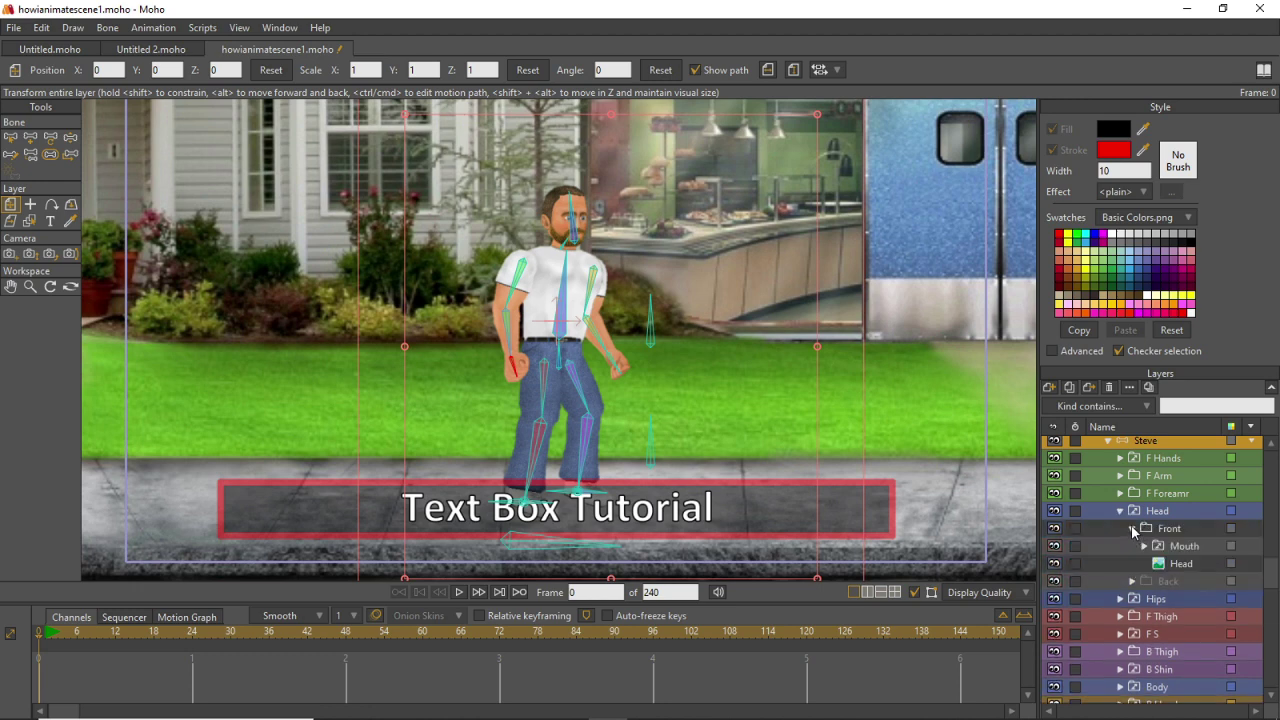
click(1180, 565)
right_click(1177, 563)
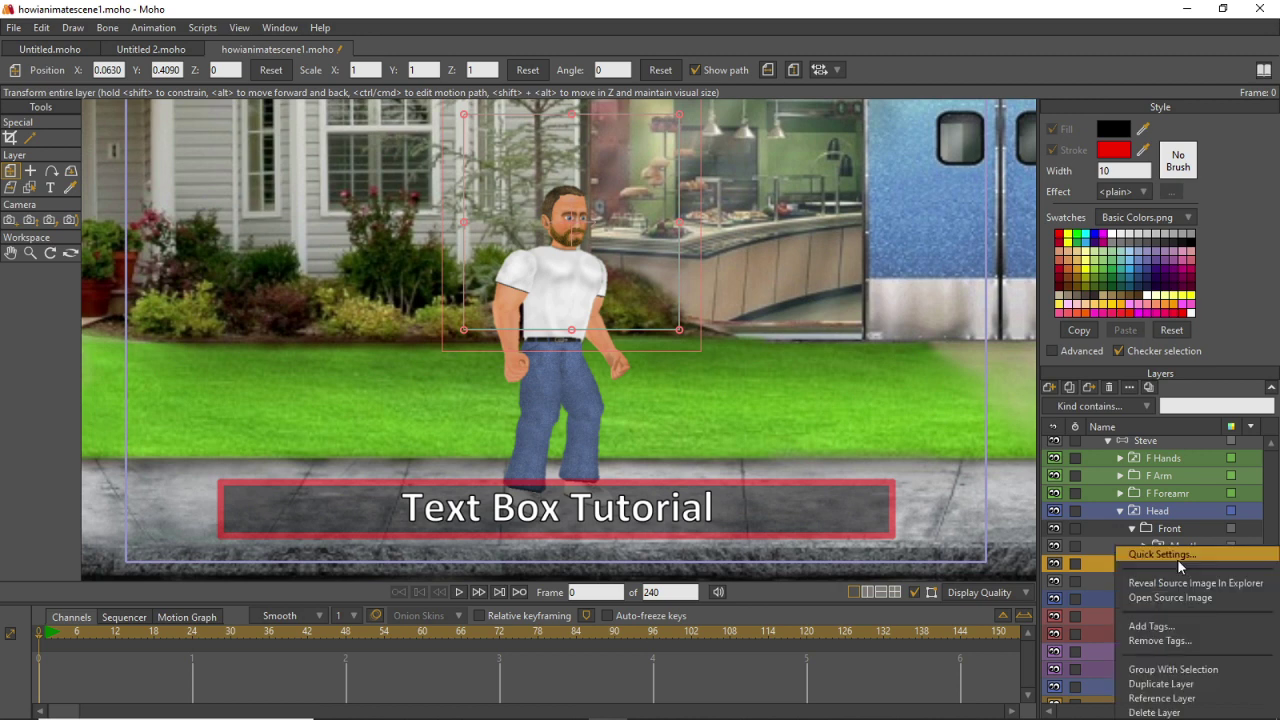
click(1104, 565)
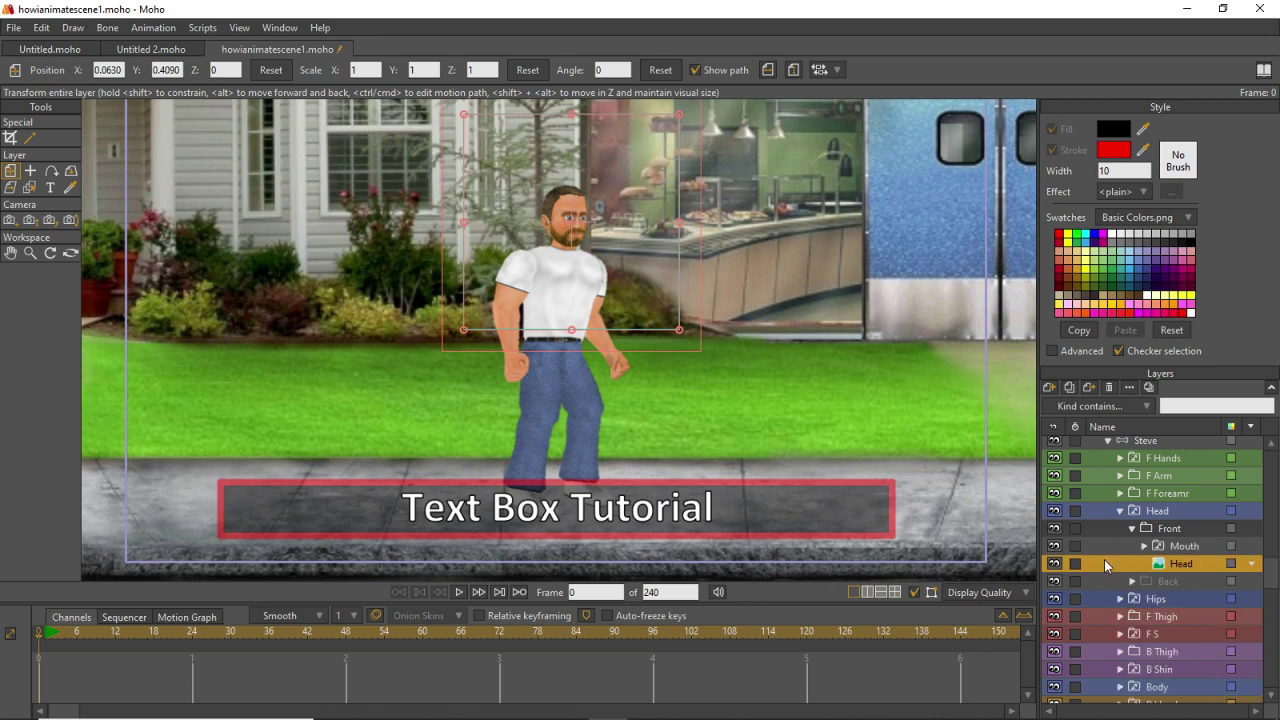
click(1070, 390)
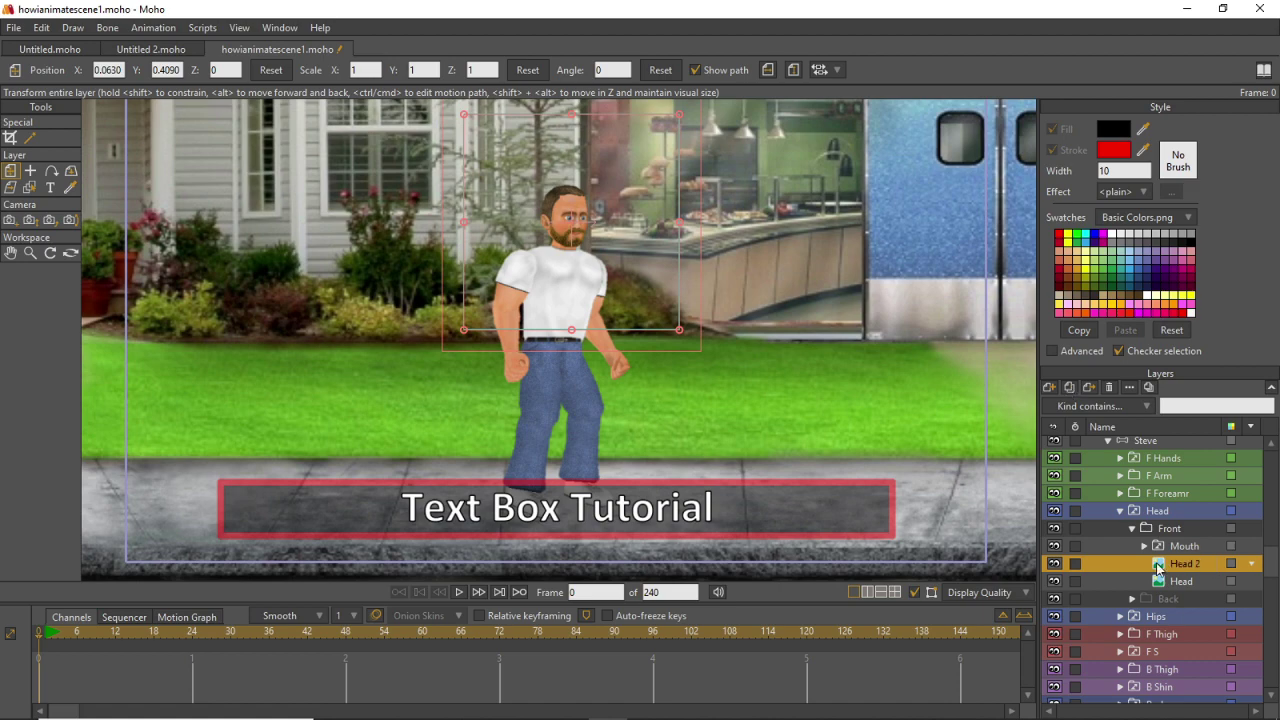
double_click(1158, 563)
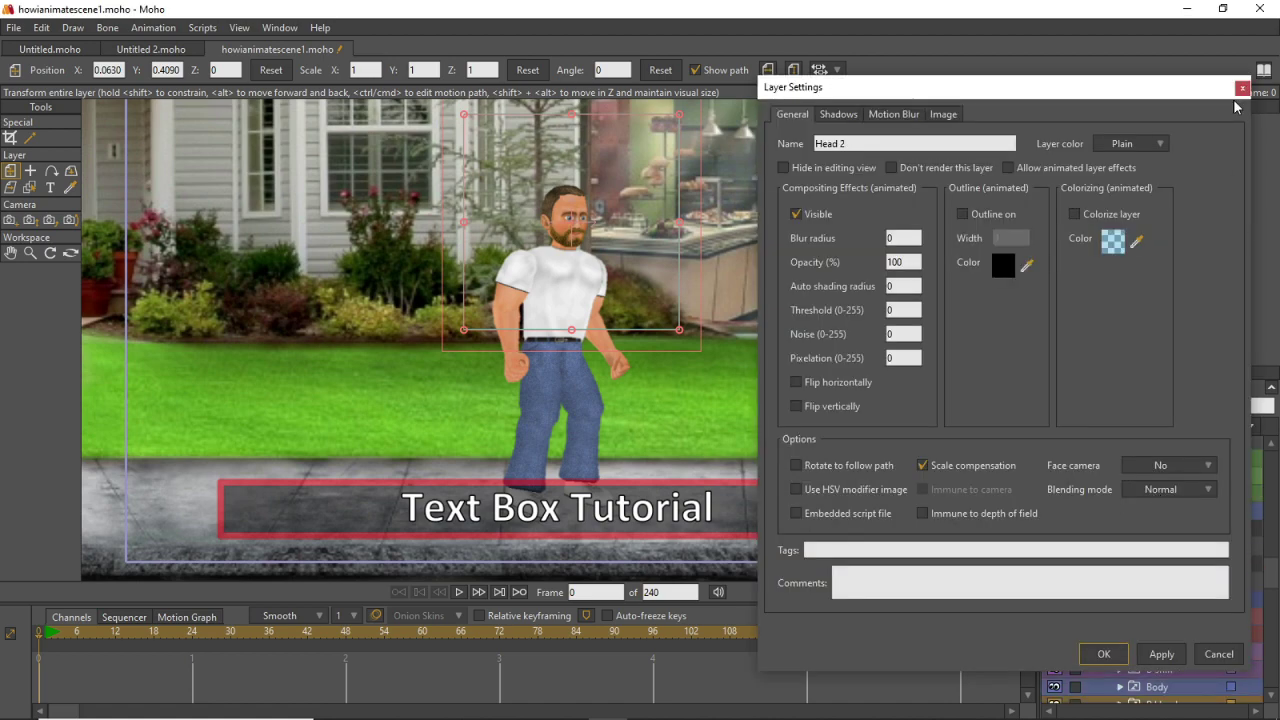
click(1242, 88)
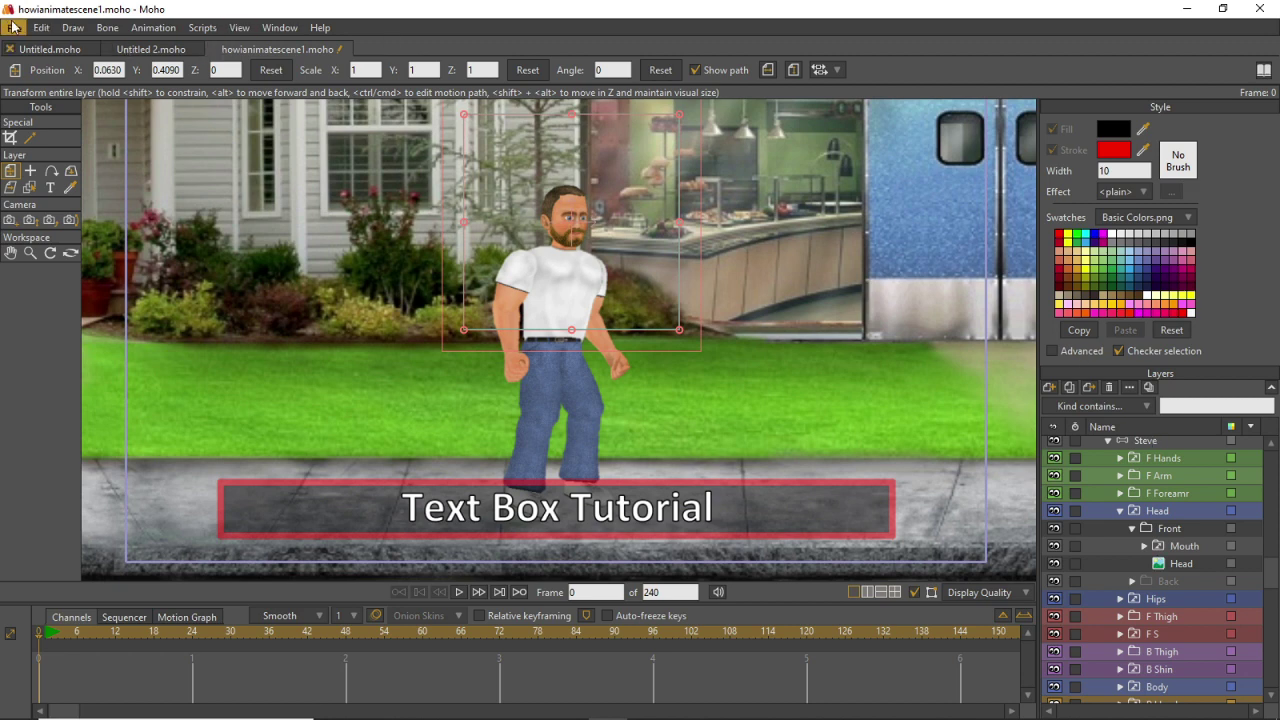
Undo once, place Head 2 in Layer 4 above Text Box, then collapse Front and Head.
click(41, 28)
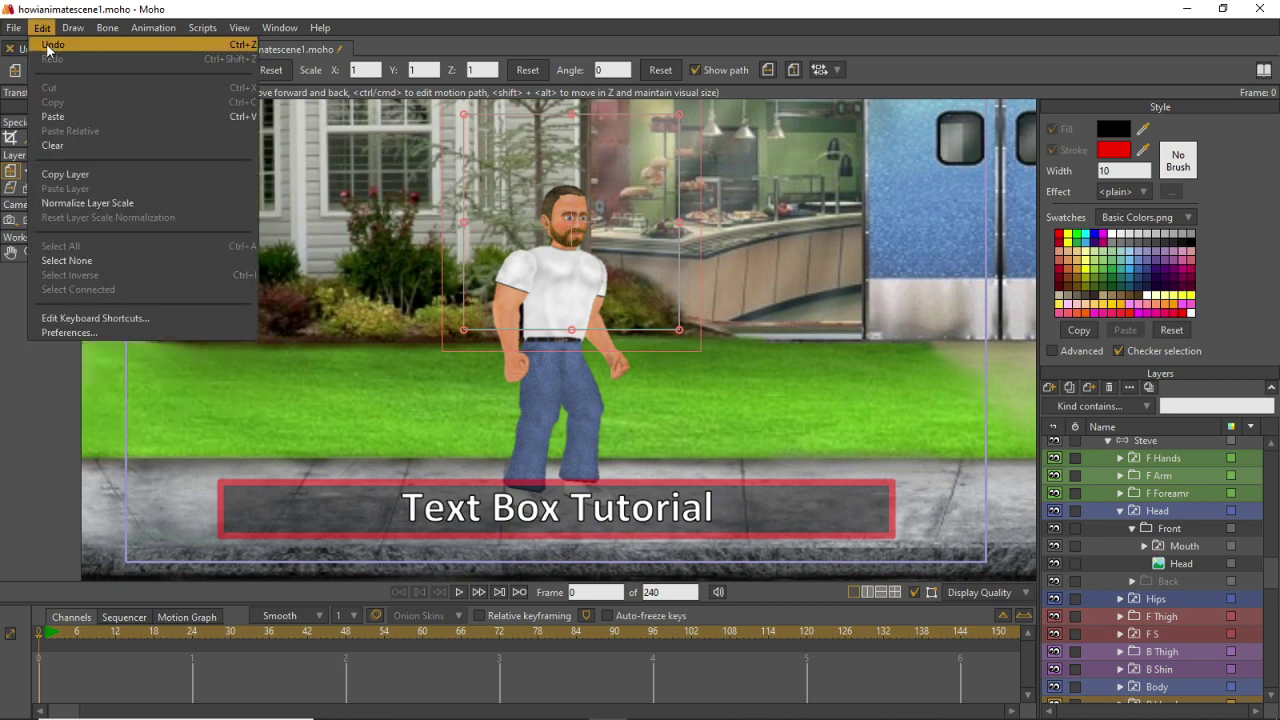
click(45, 45)
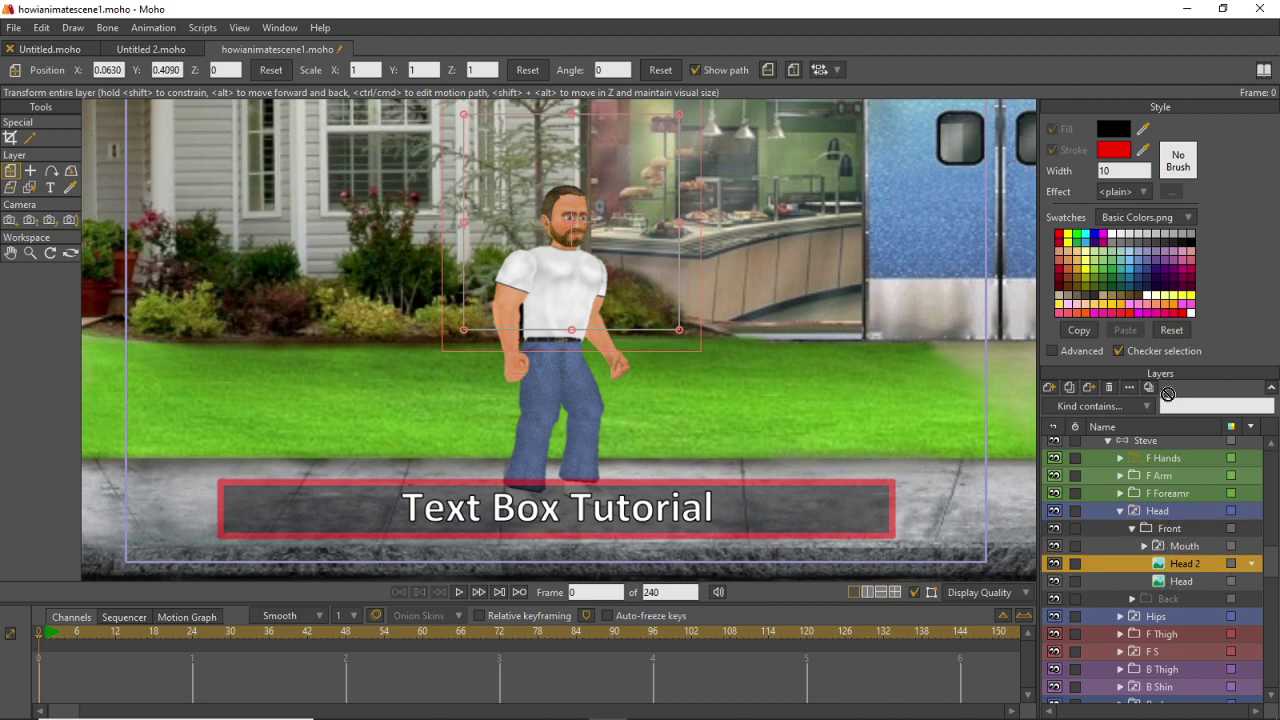
scroll(1157, 440, up, 1)
scroll(1152, 455, up, 3)
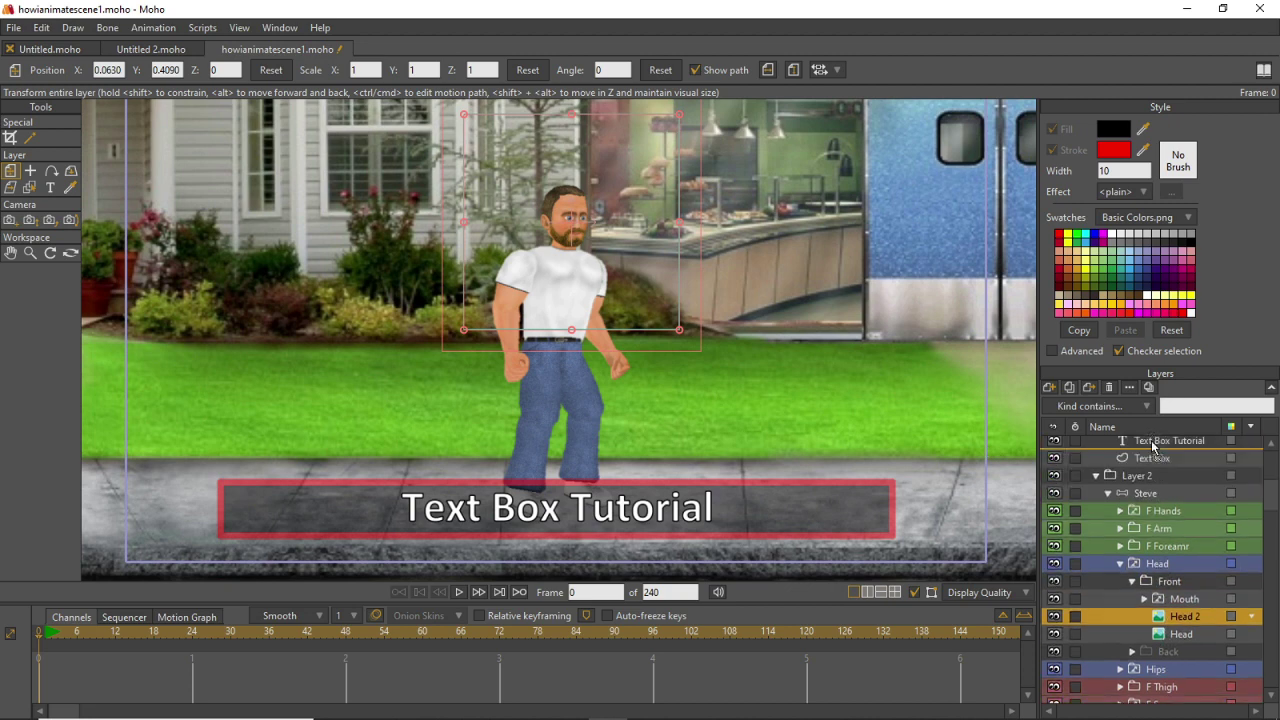
drag(1150, 455, 1150, 478)
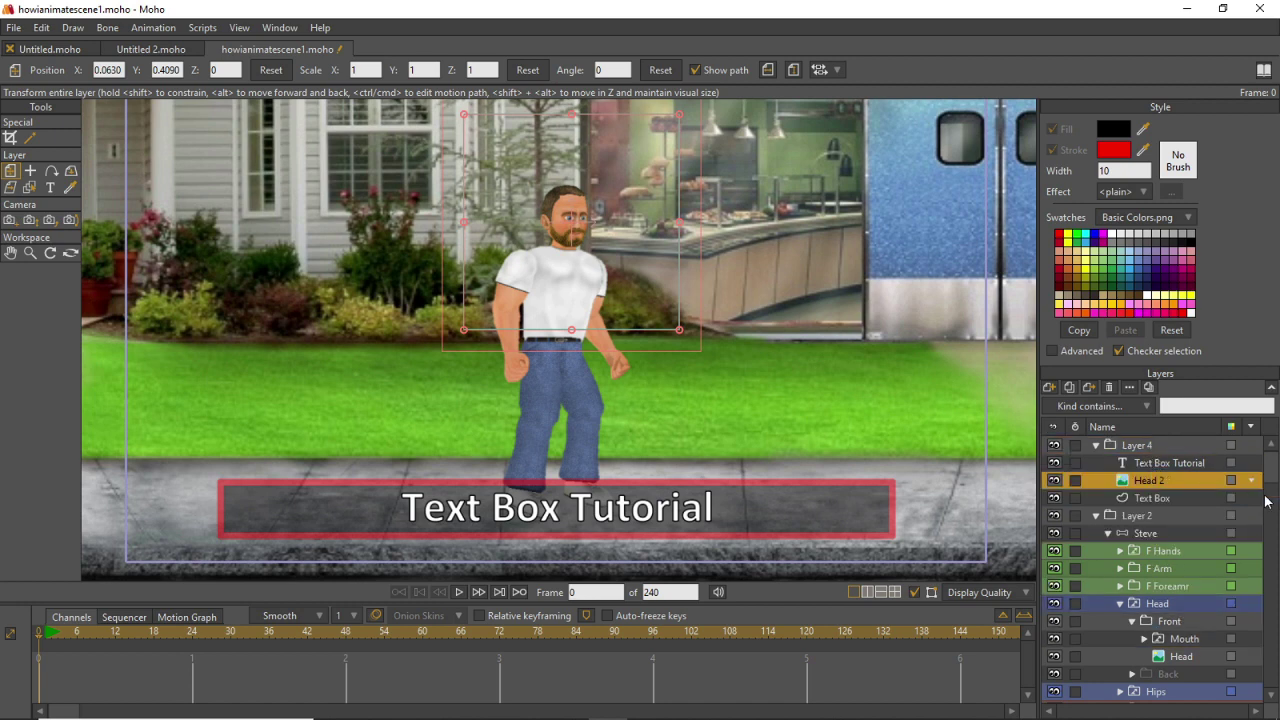
scroll(1275, 480, down, 3)
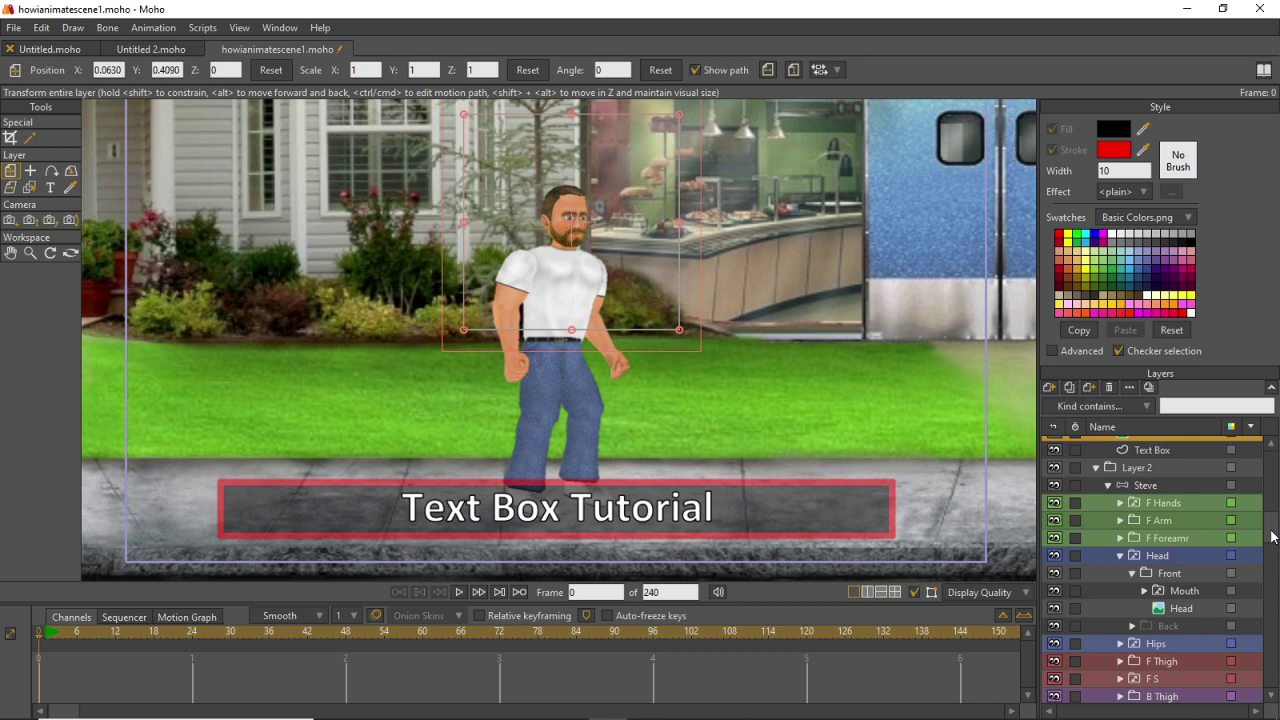
click(1132, 571)
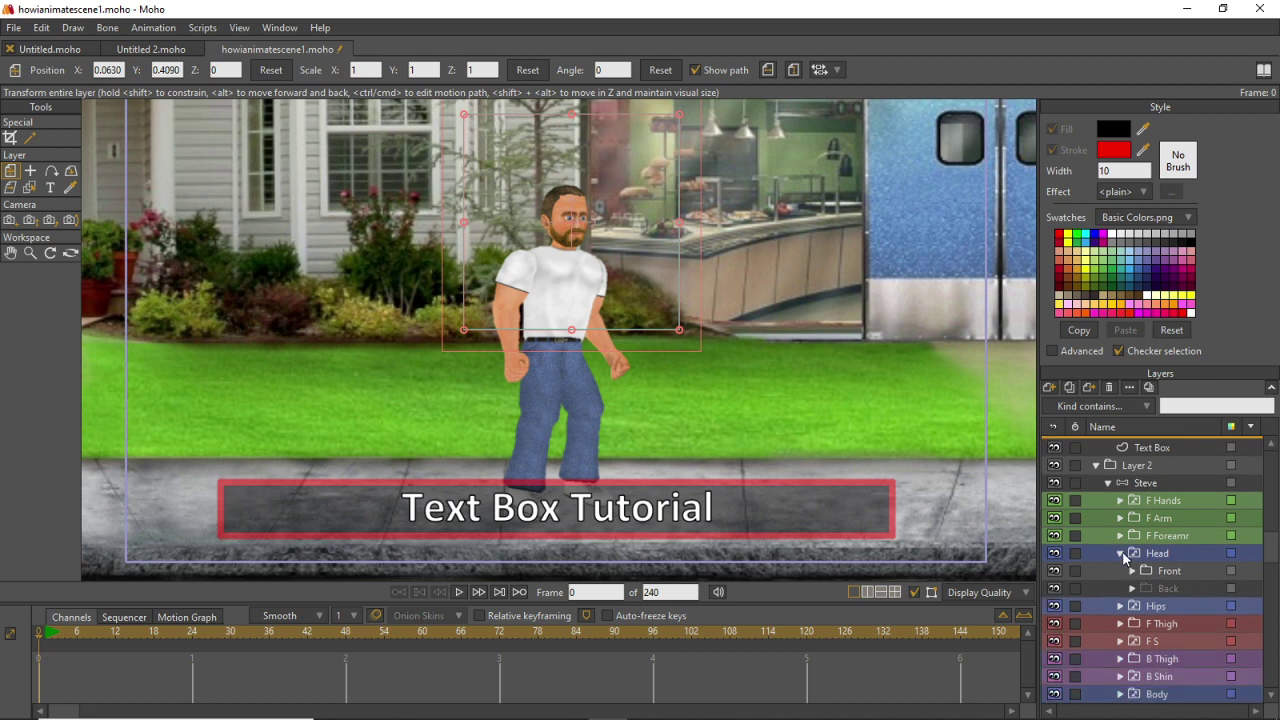
click(1122, 554)
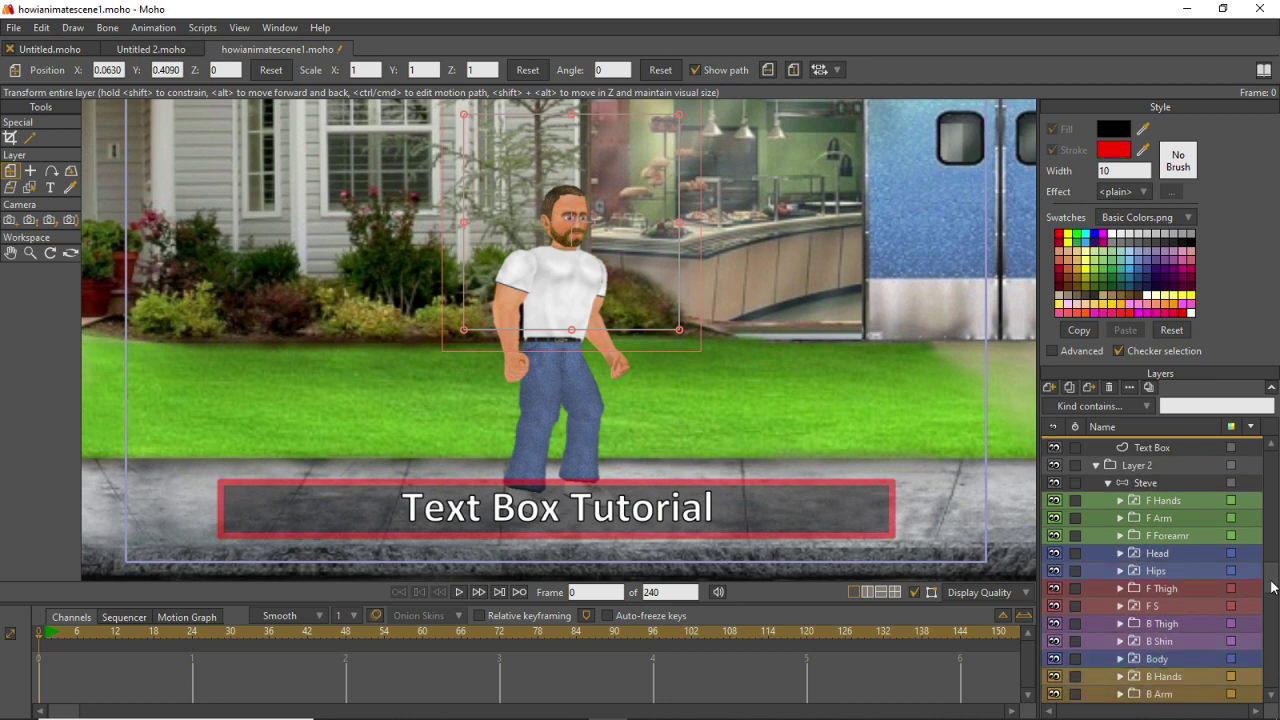
scroll(1270, 480, up, 3)
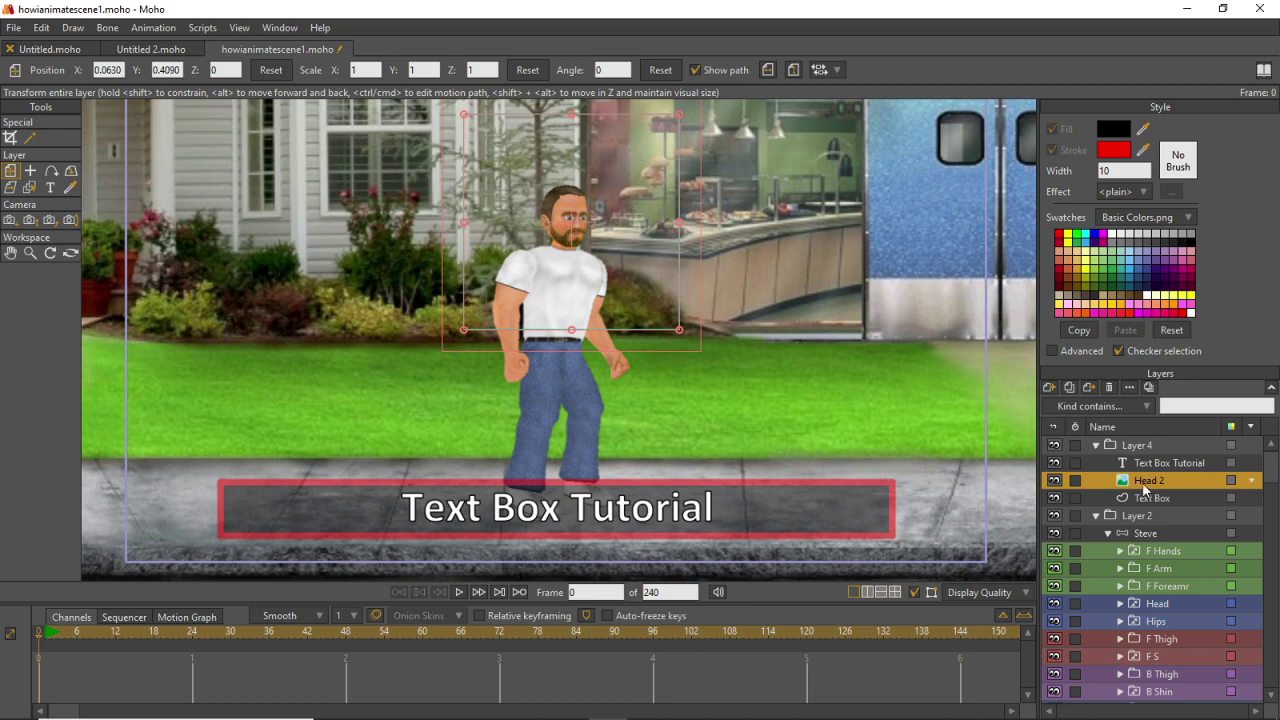
mouse_move(530, 712)
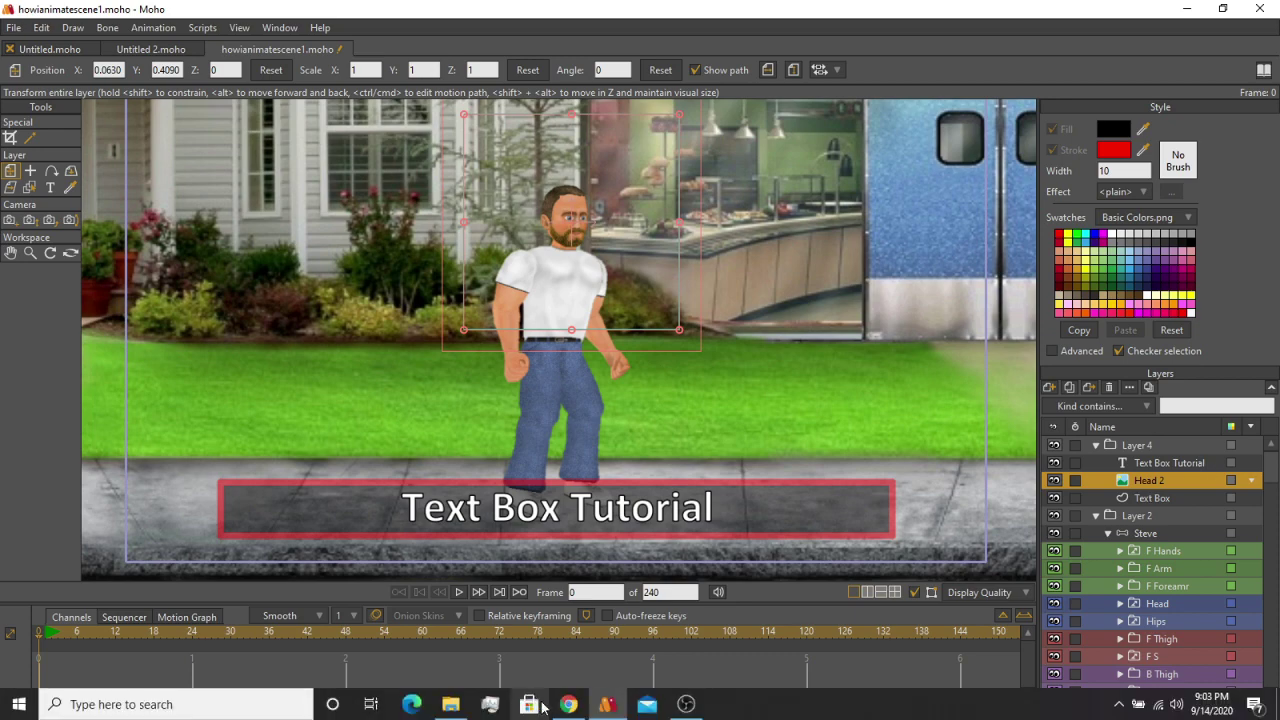
click(452, 706)
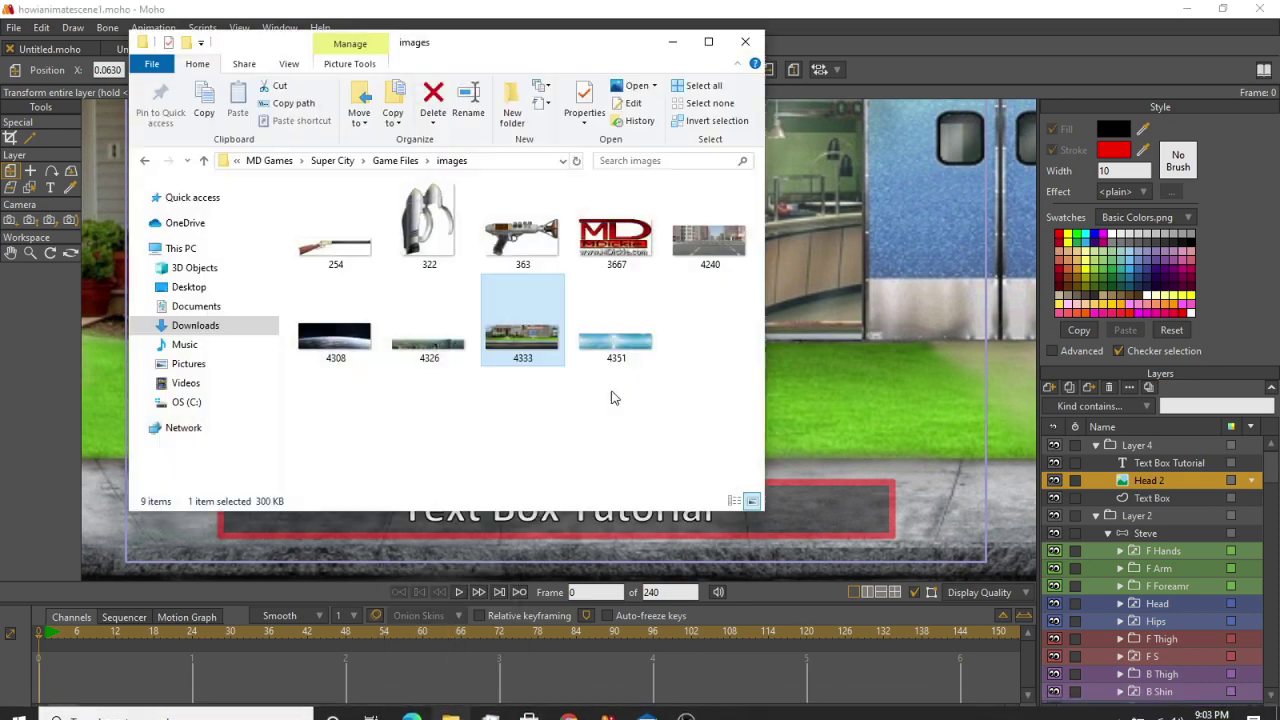
click(396, 160)
click(392, 163)
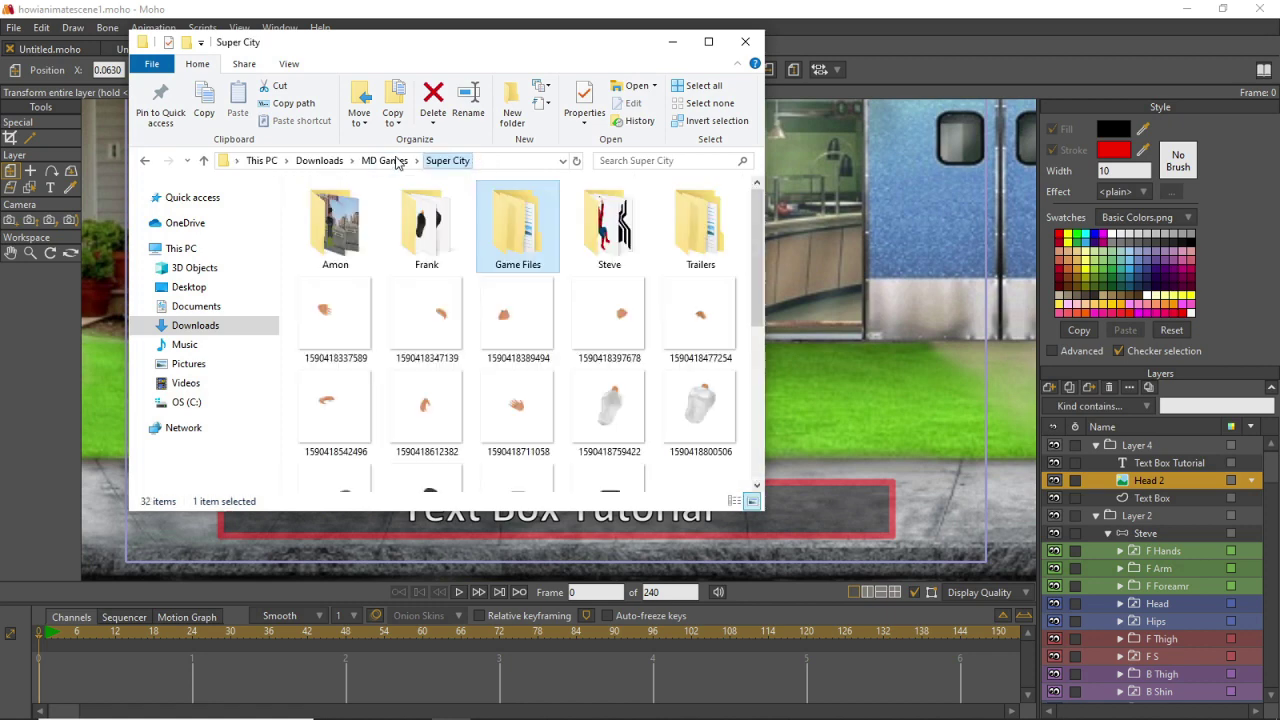
scroll(543, 320, down, 3)
scroll(540, 325, up, 3)
scroll(540, 325, down, 5)
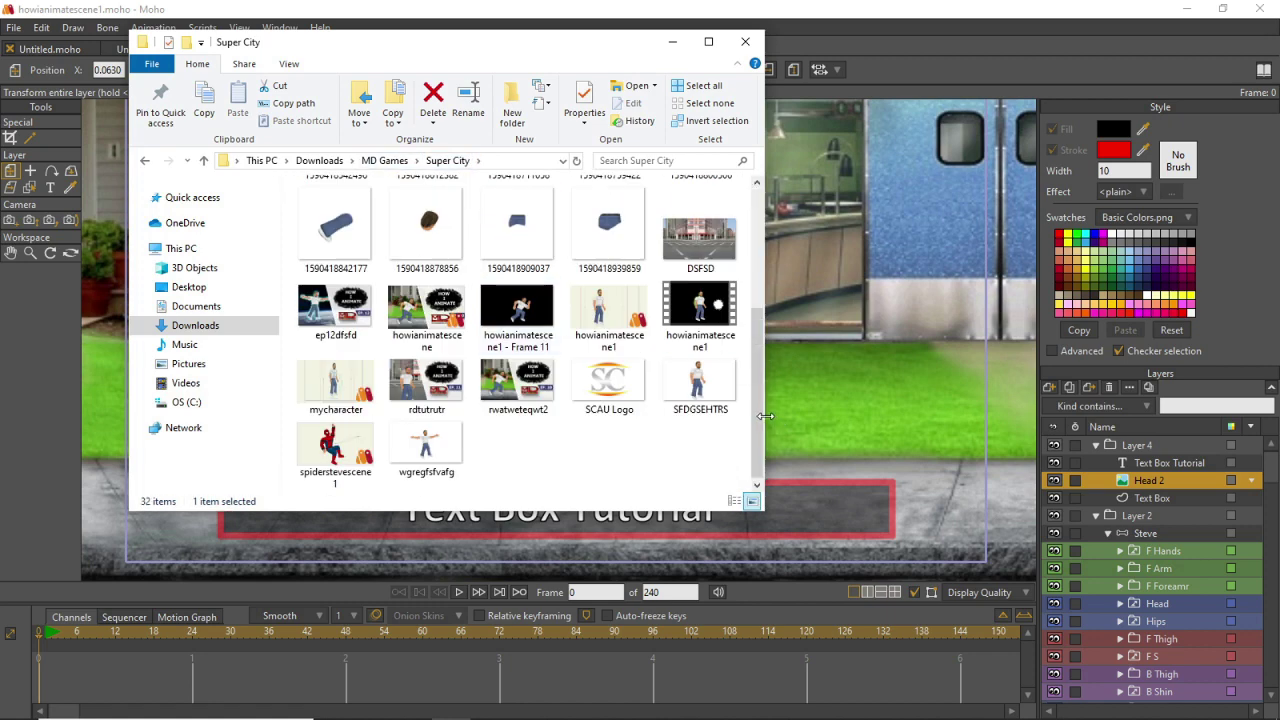
drag(755, 413, 756, 354)
drag(418, 370, 430, 340)
click(672, 41)
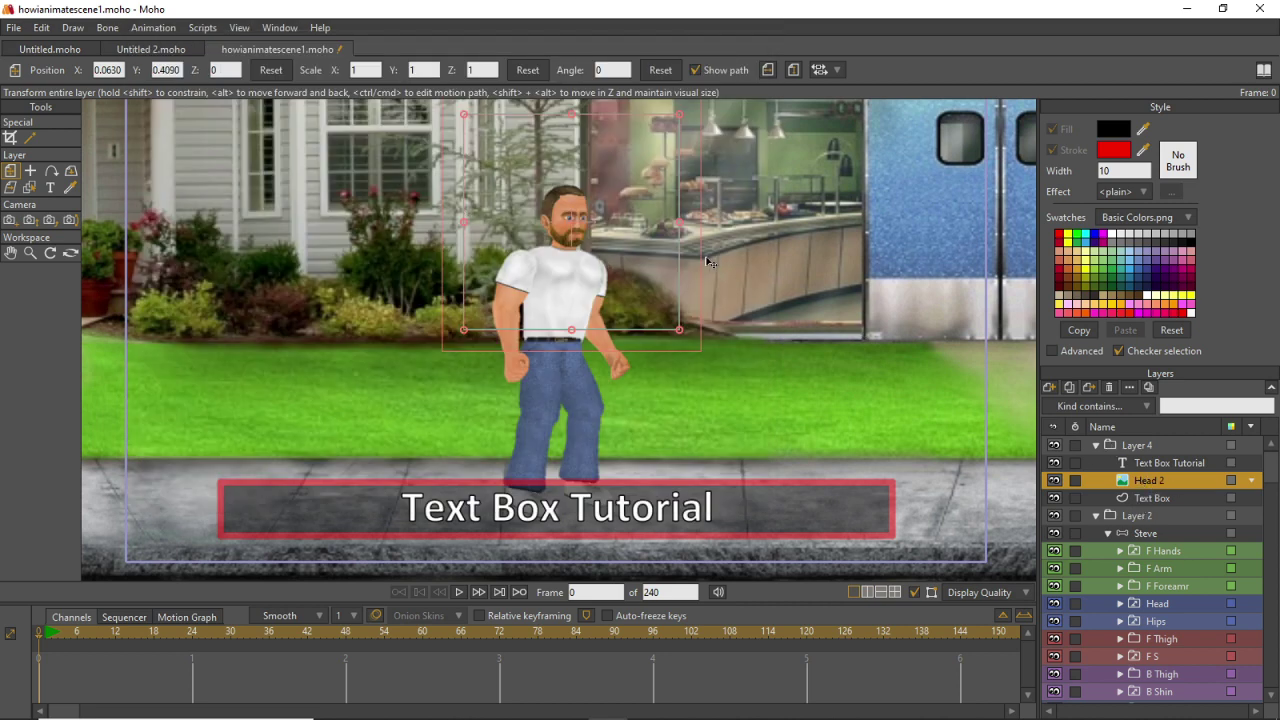
Place Steve's Head 2 face at the left end of the red-bordered caption box, scaled to 1.0035.
drag(603, 244, 336, 524)
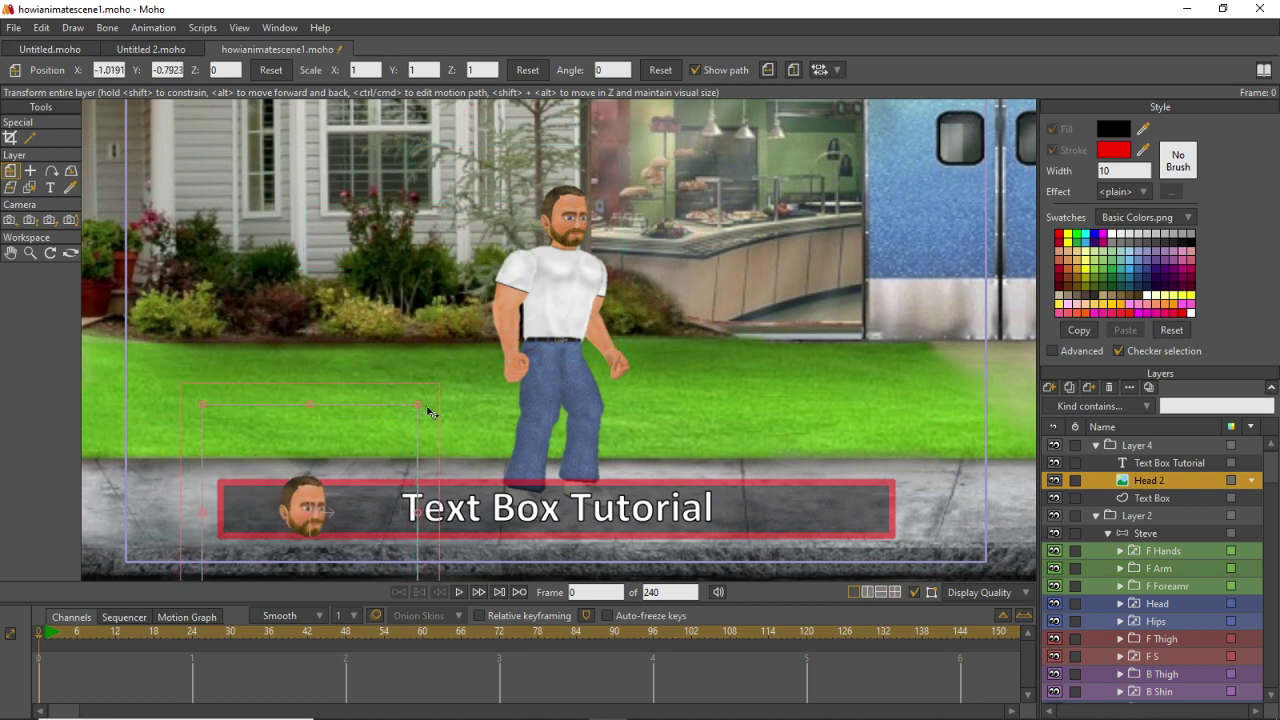
drag(342, 483, 300, 485)
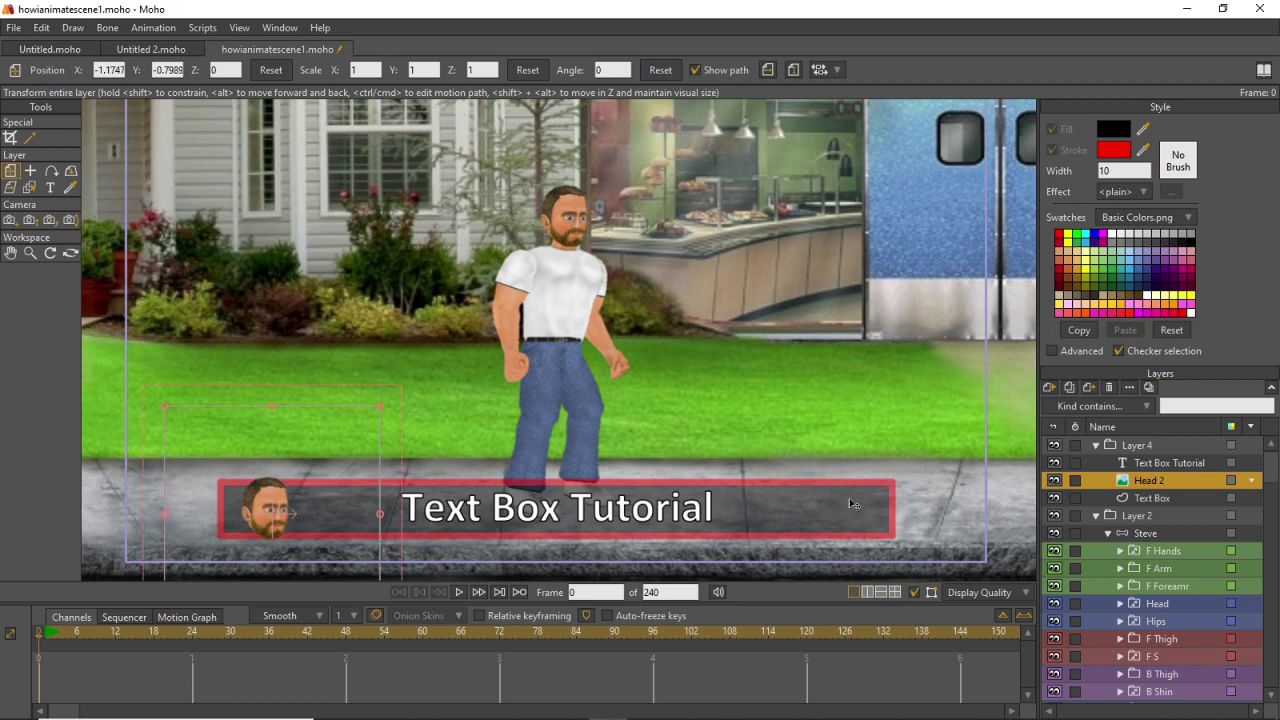
click(1145, 497)
click(1145, 481)
mouse_move(381, 410)
mouse_down()
mouse_move(358, 437)
mouse_move(348, 430)
mouse_move(383, 409)
mouse_up()
drag(297, 504, 301, 504)
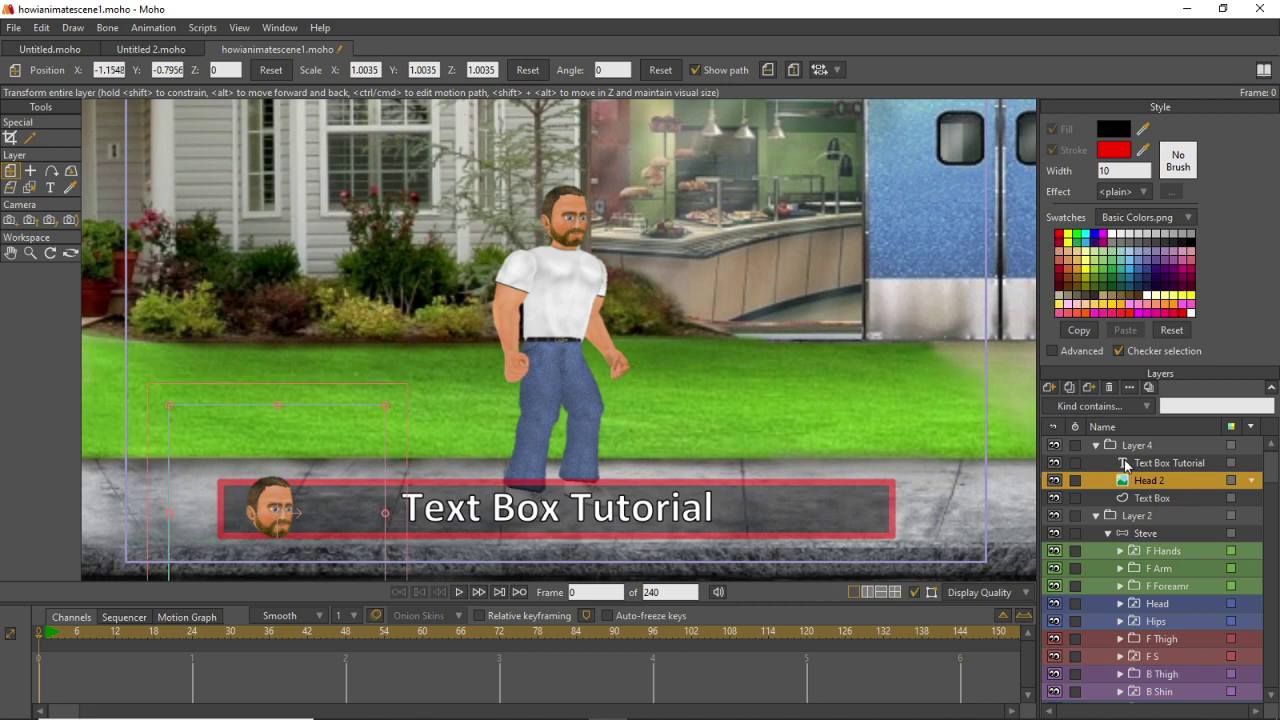
Group Head 2 into a new Layer 4 group, move the Text Box layer into it, and collapse it.
click(1052, 388)
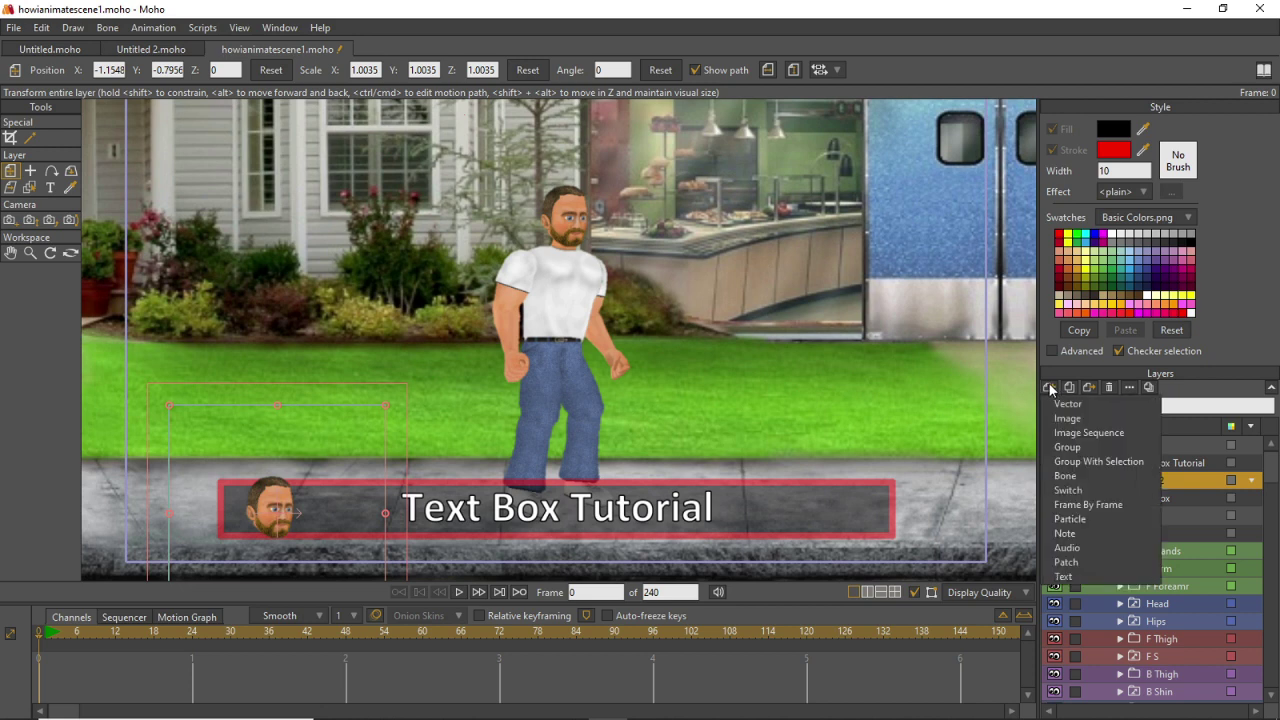
click(1081, 465)
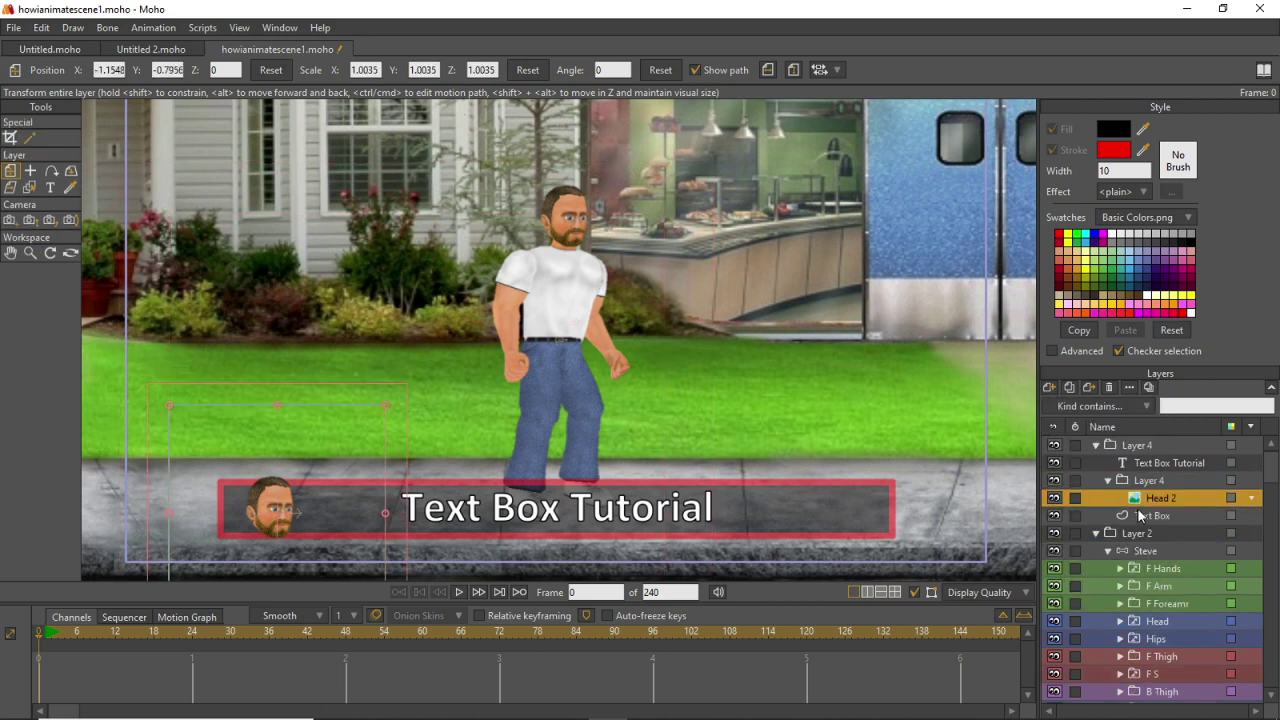
click(1140, 515)
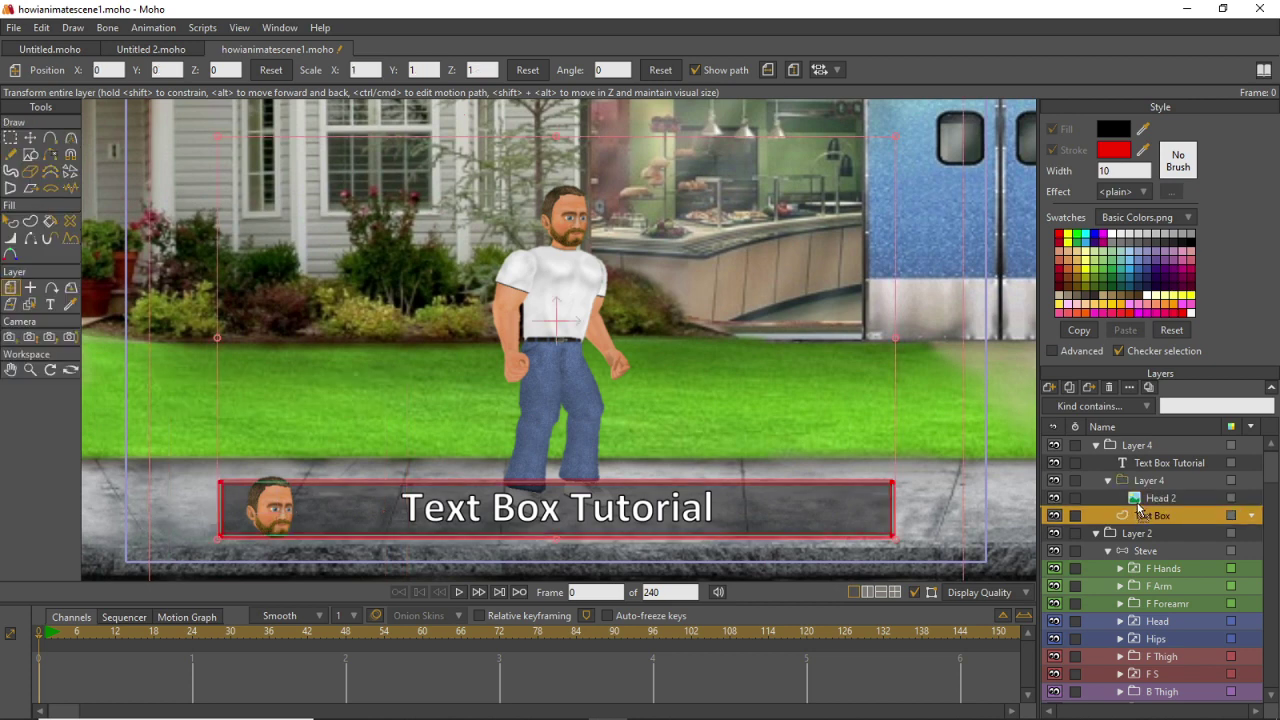
drag(1138, 508, 1138, 506)
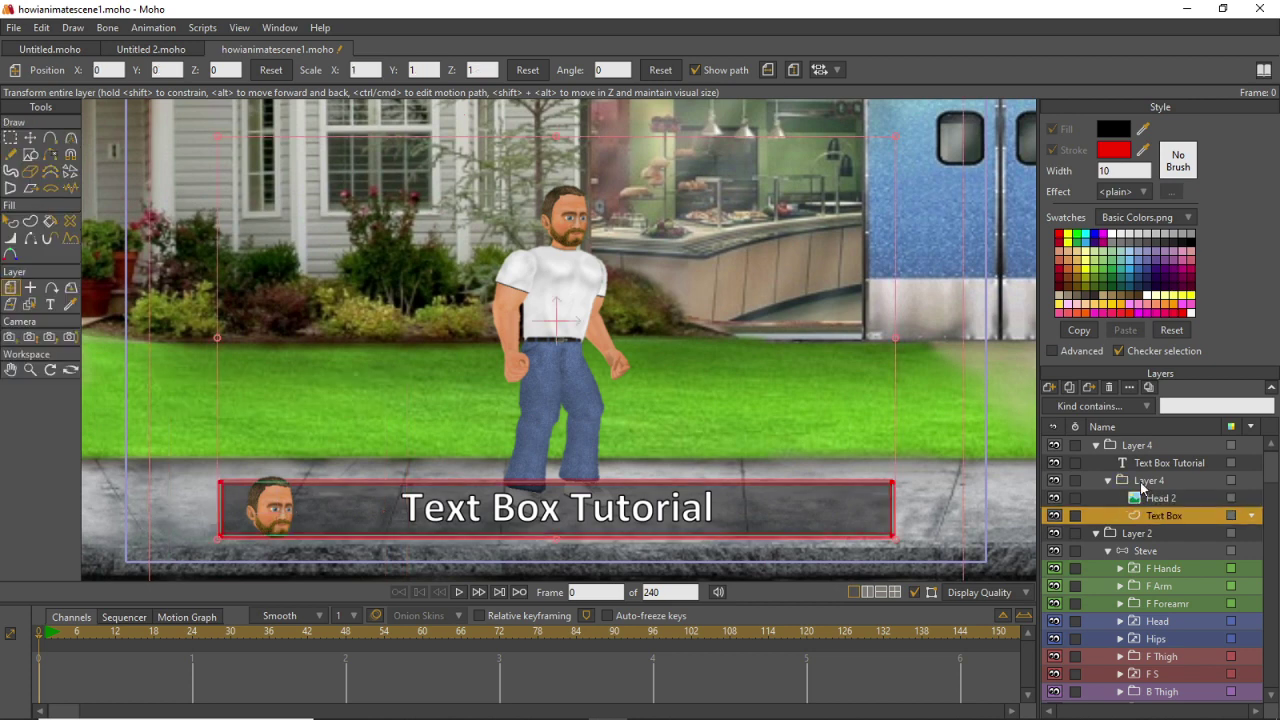
click(1141, 500)
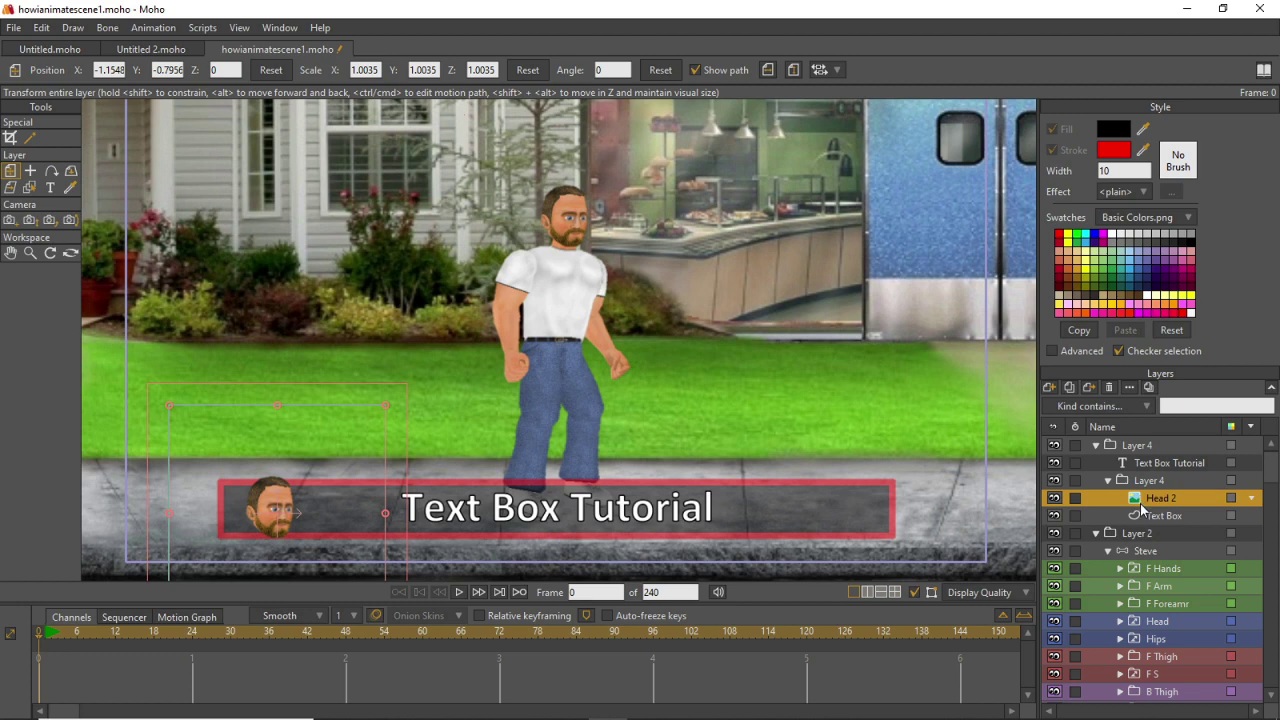
click(1146, 517)
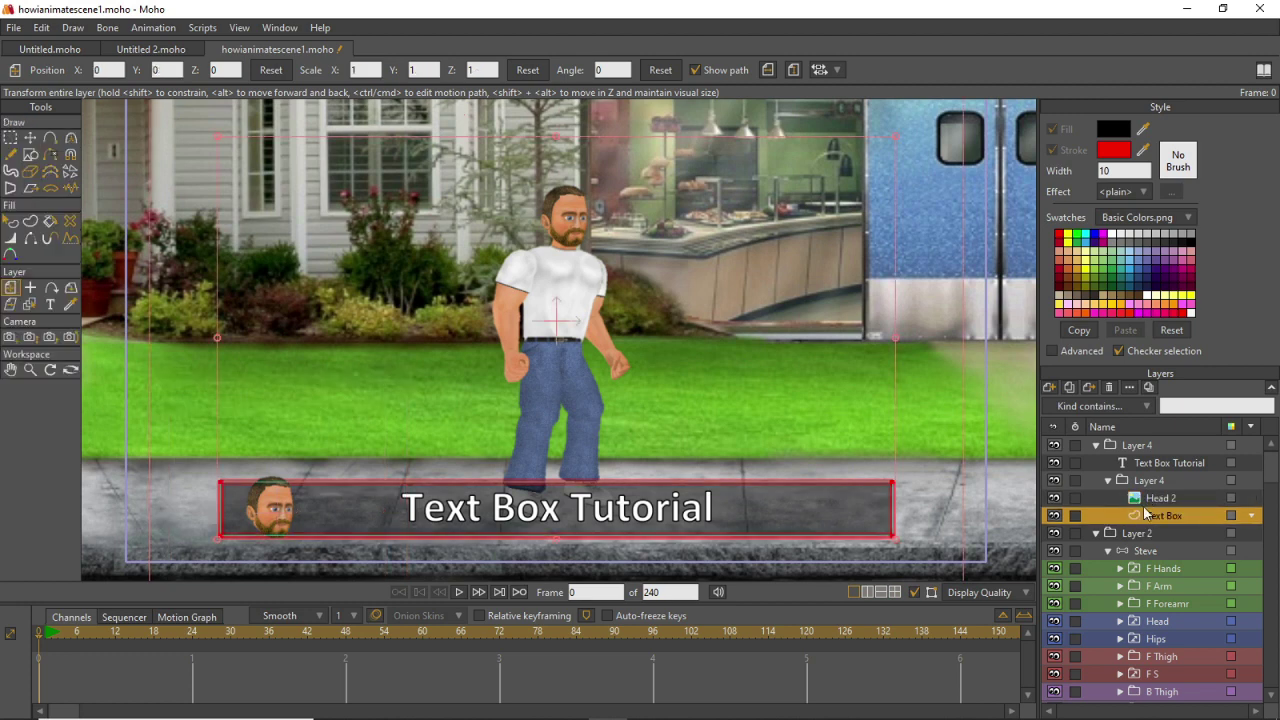
click(1141, 480)
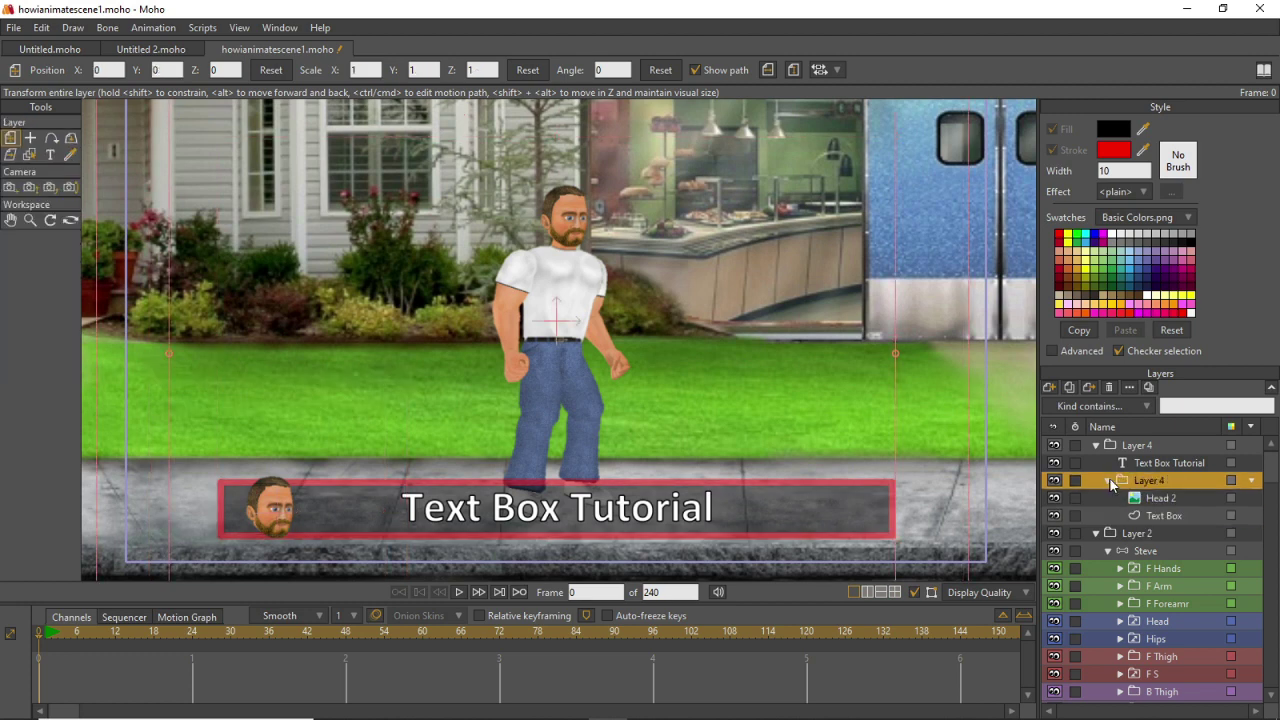
click(1108, 481)
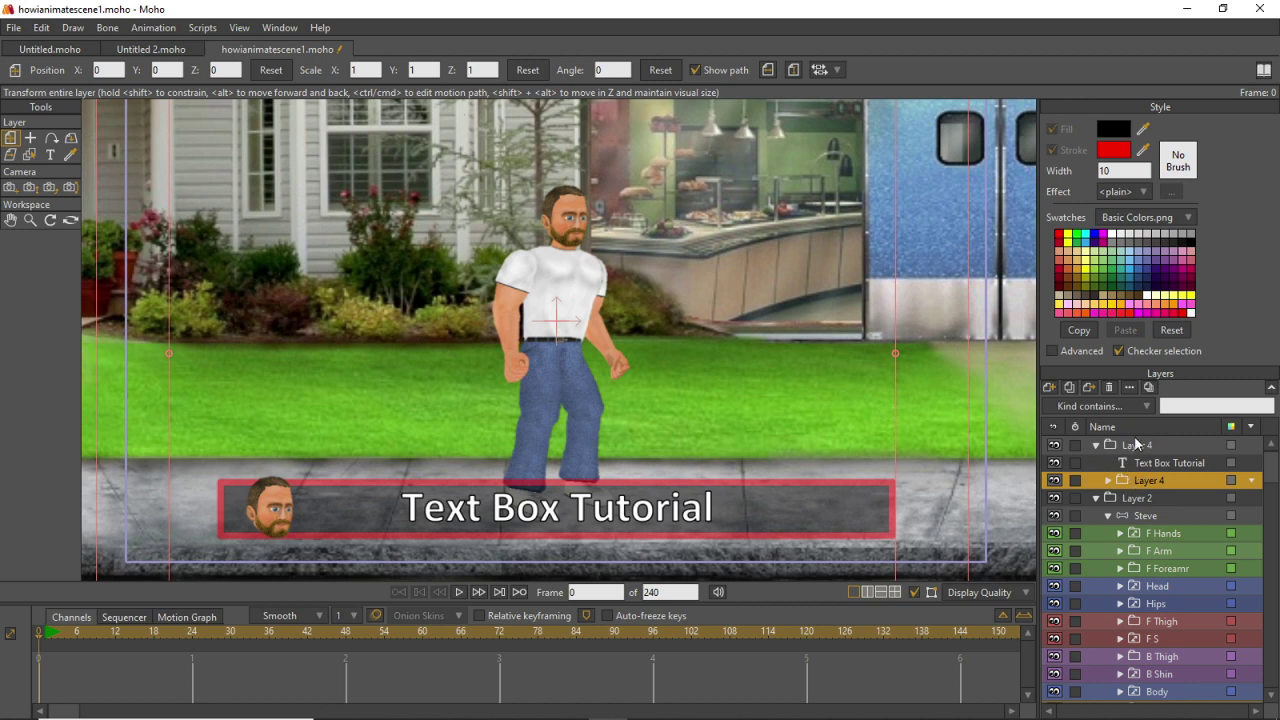
Rename the top Layer 4 group to TEXT.
double_click(1125, 444)
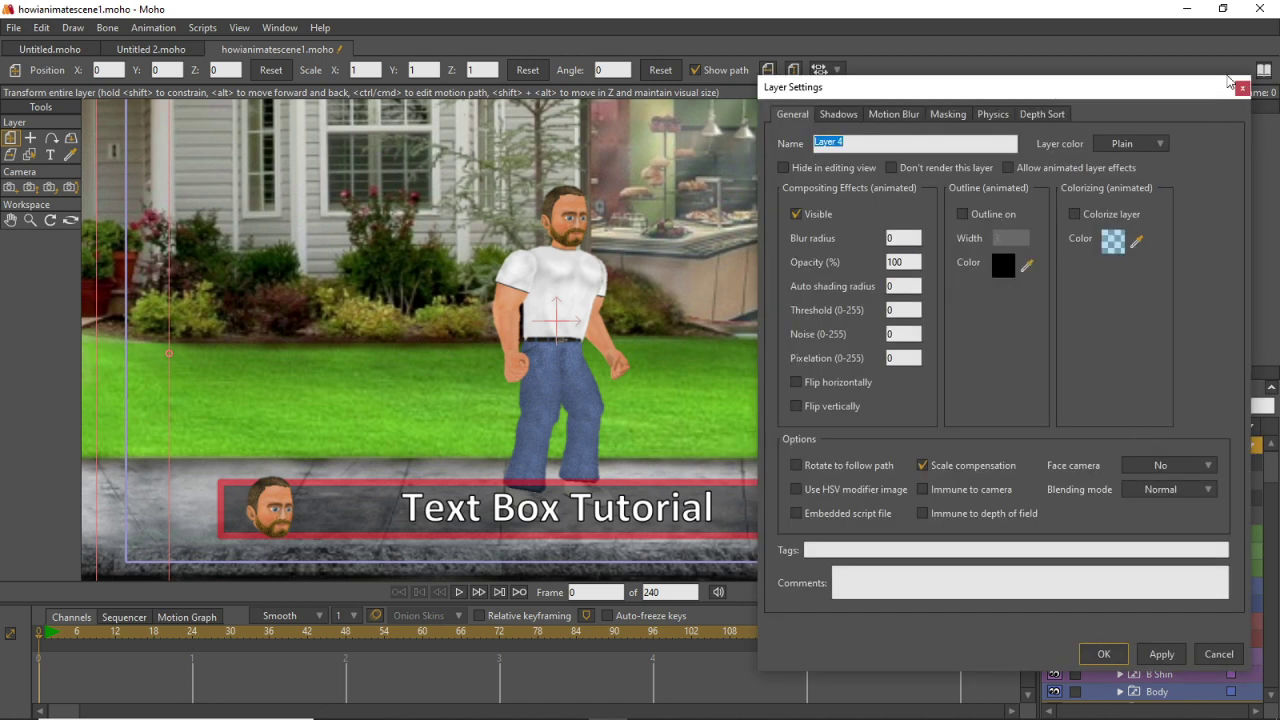
text(TEXT)
click(1100, 655)
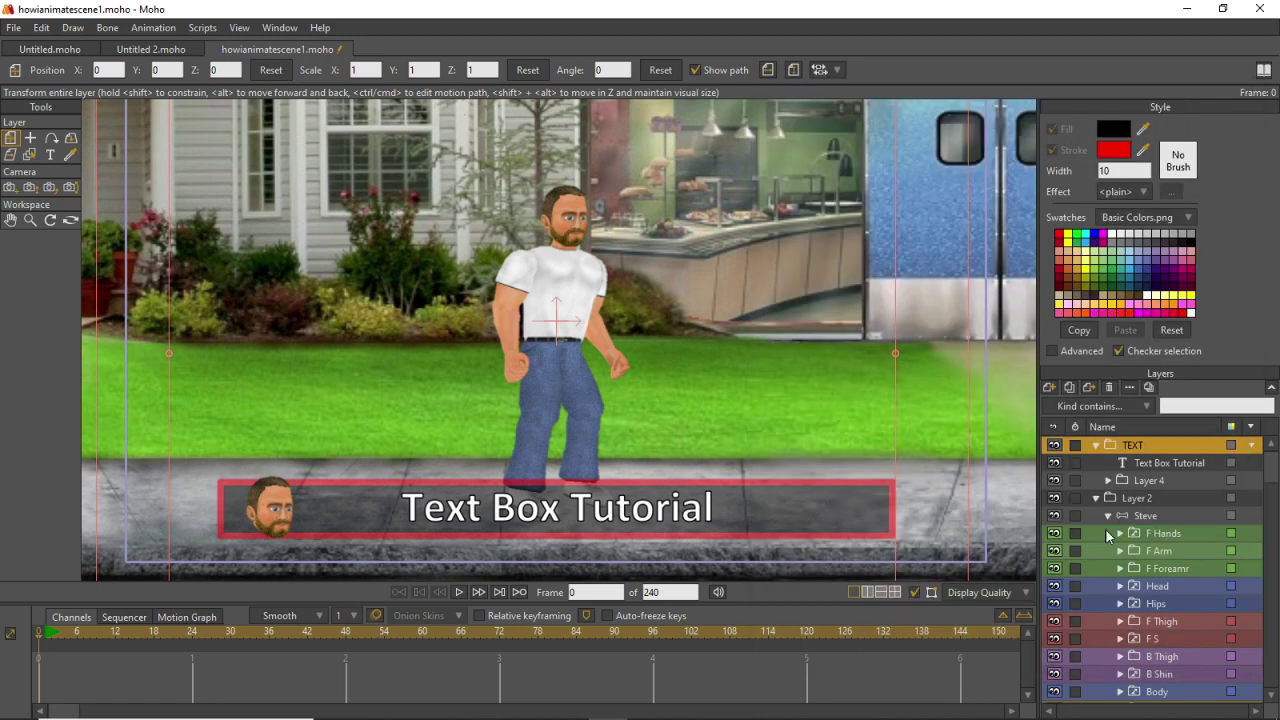
Rename Layer 2 to Text Box.
double_click(1137, 495)
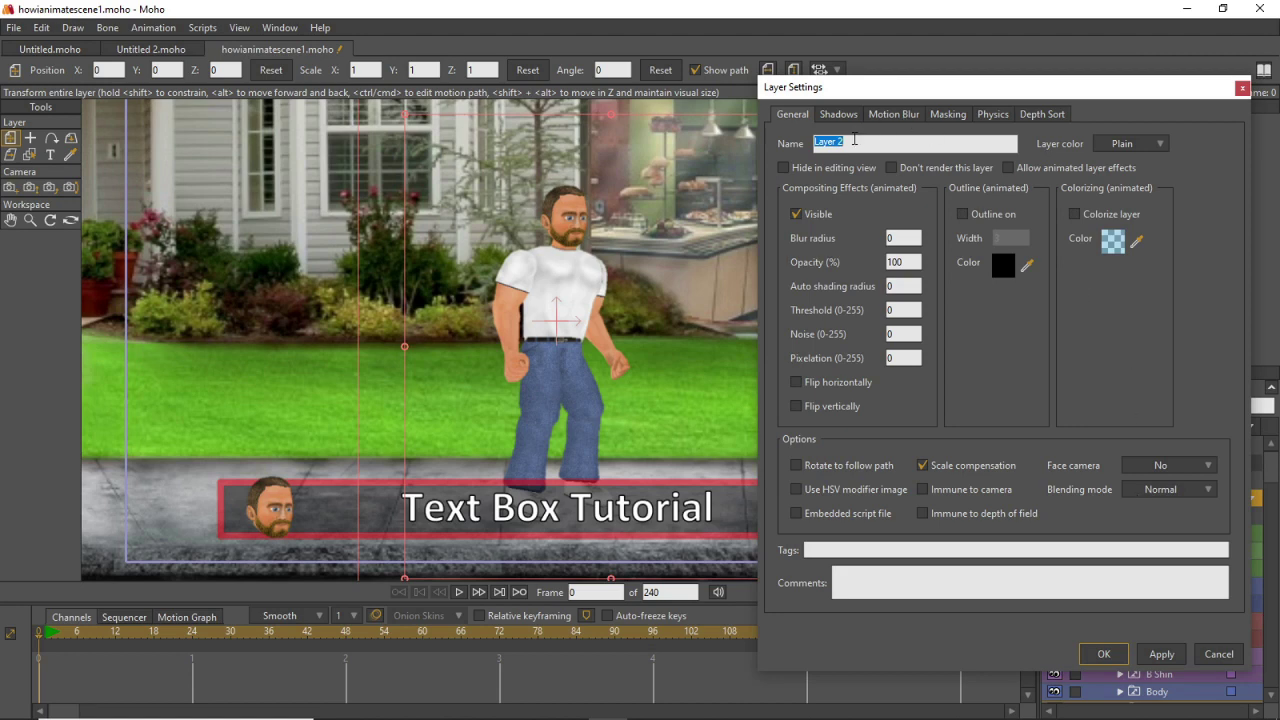
text(Text Bo)
click(1104, 654)
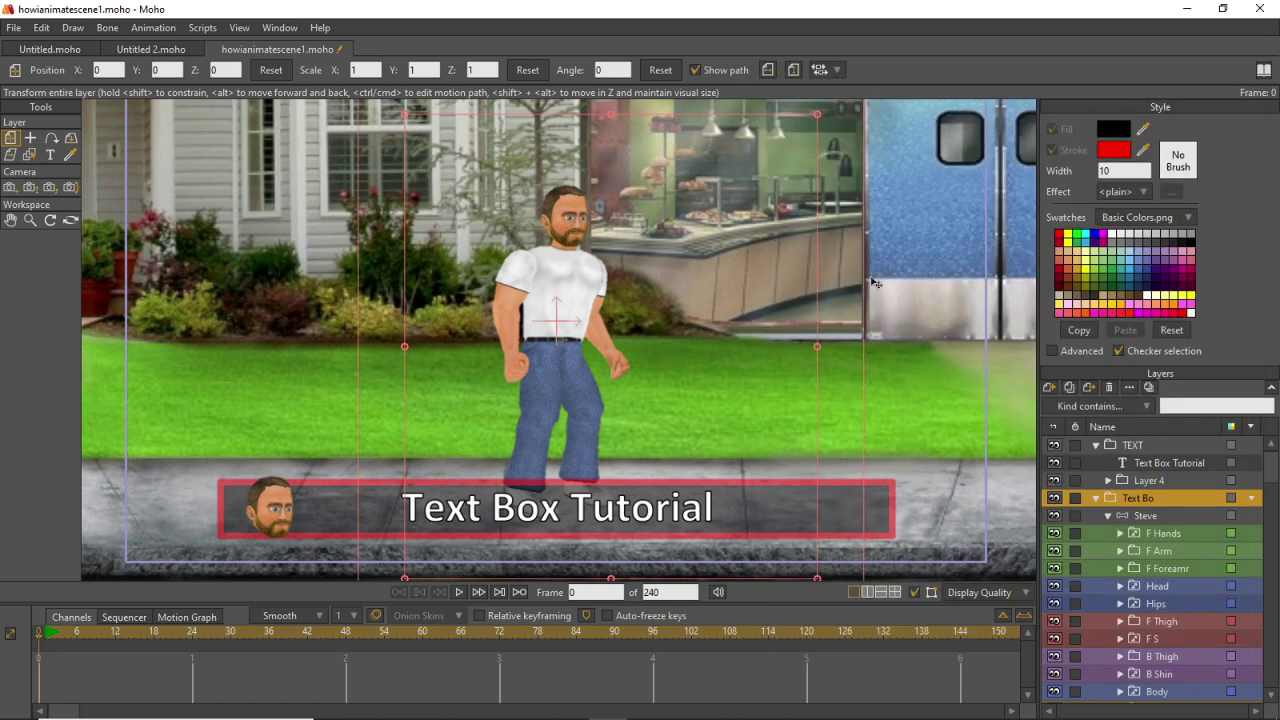
double_click(1152, 500)
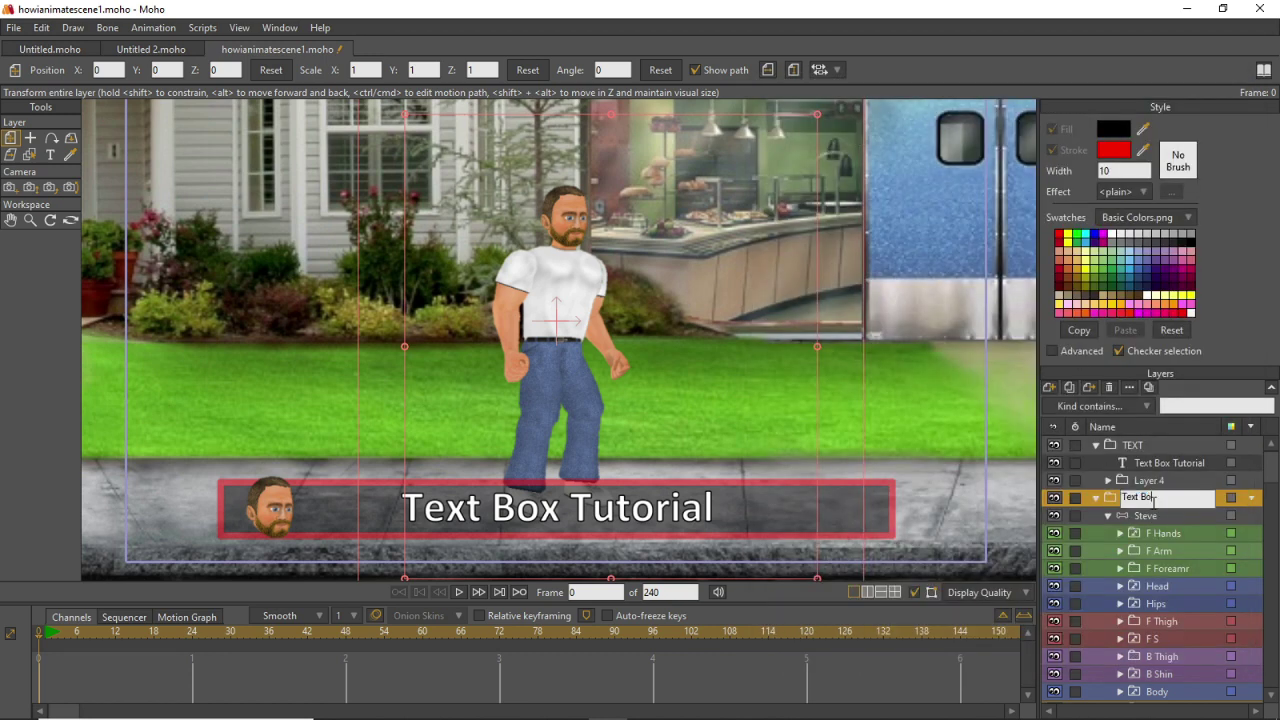
text(x)
key(Return)
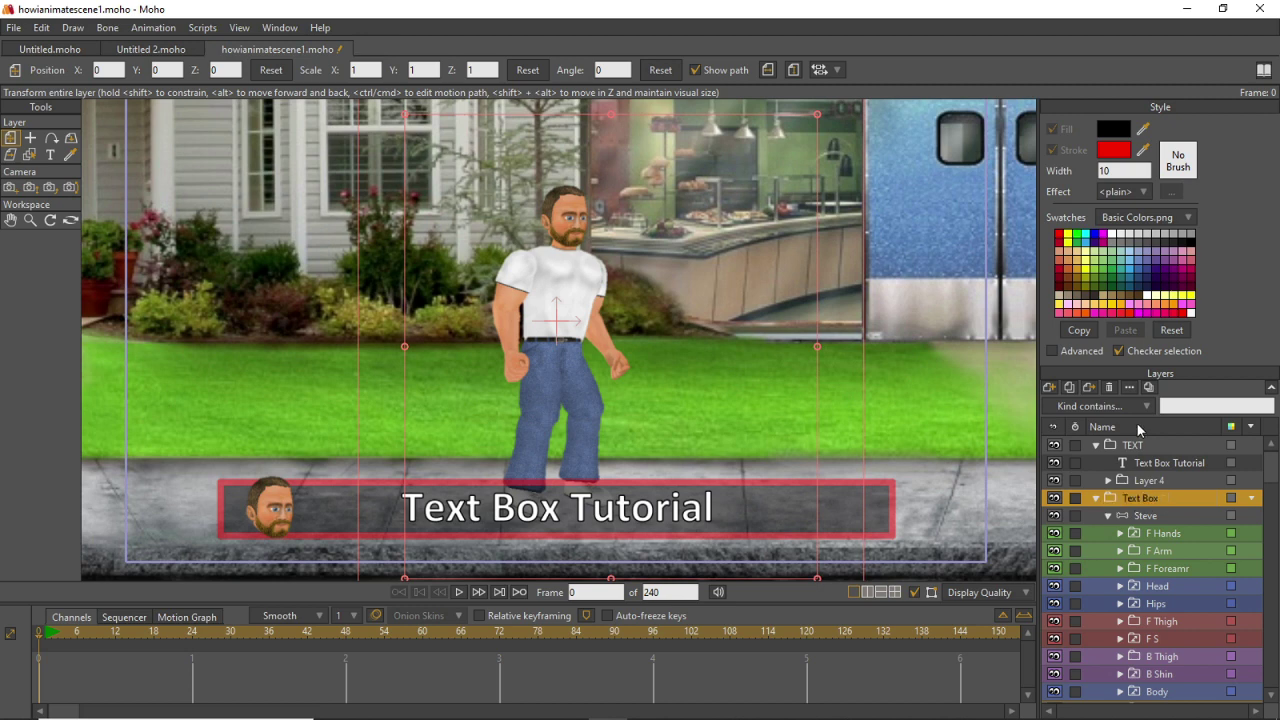
click(1097, 500)
click(1097, 500)
click(1097, 500)
click(1097, 500)
Hide the Steve layer and rename the folder holding him to Char.
double_click(1150, 502)
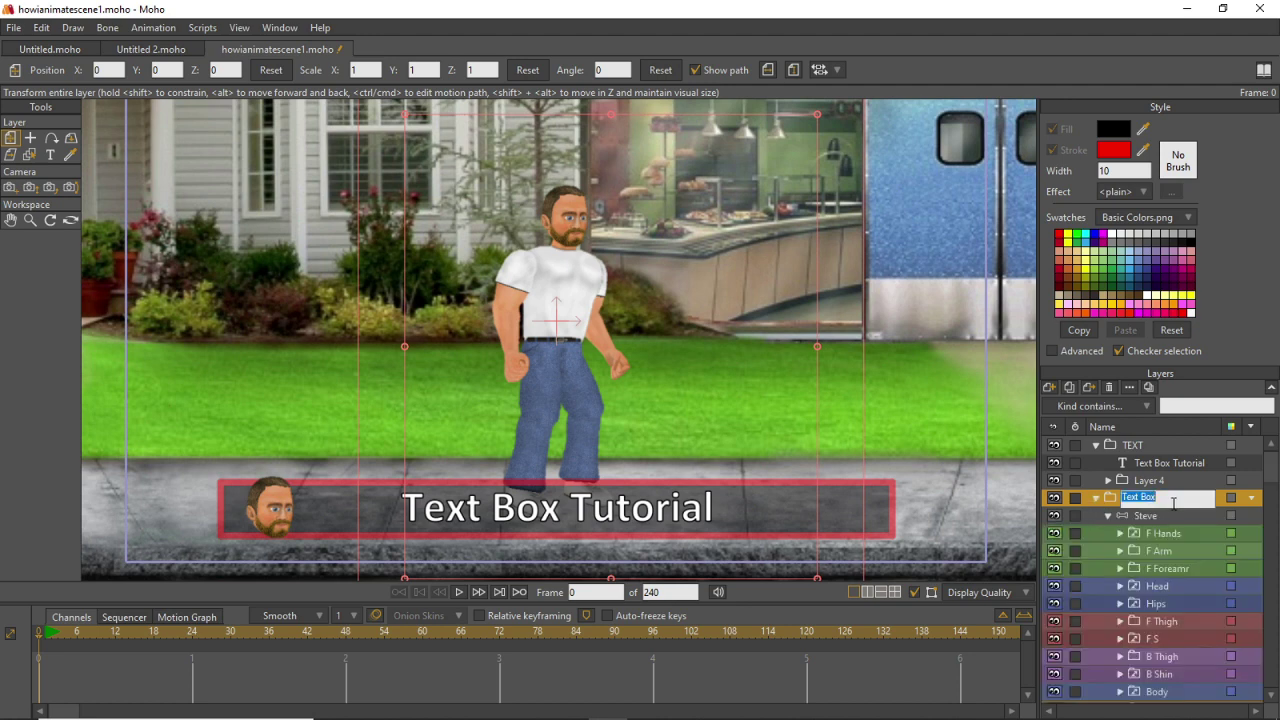
click(1062, 515)
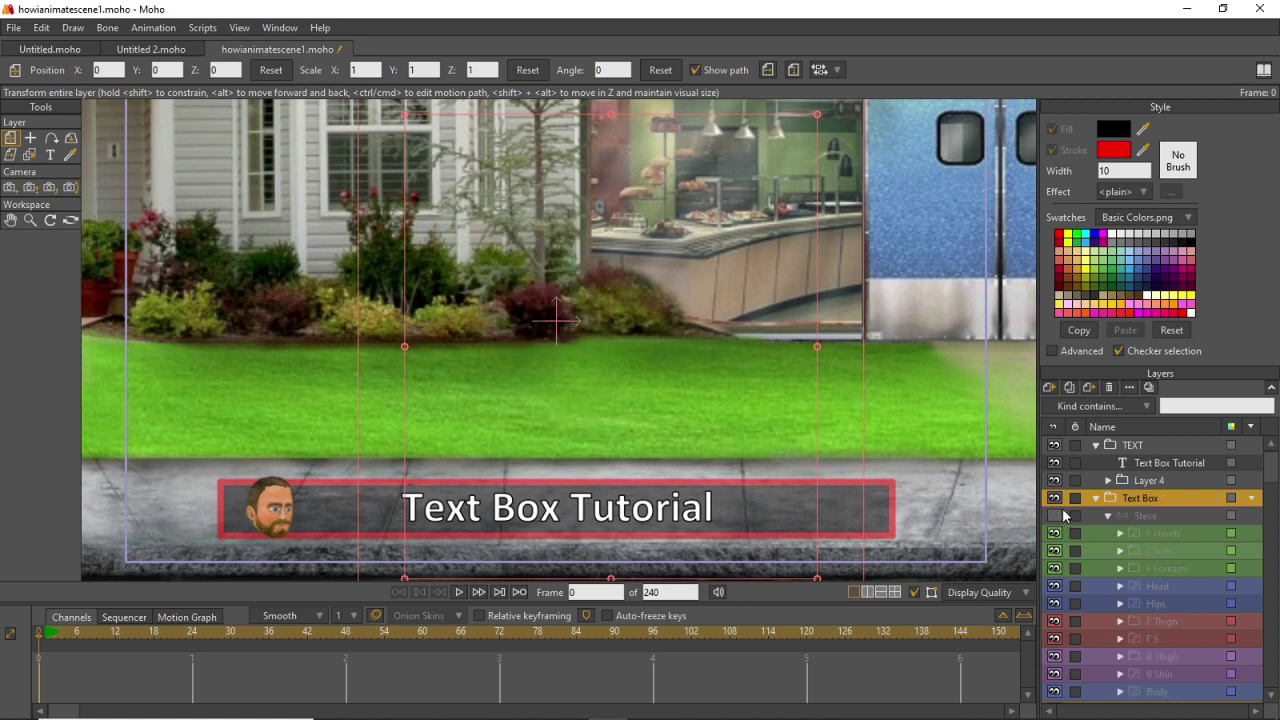
click(1144, 479)
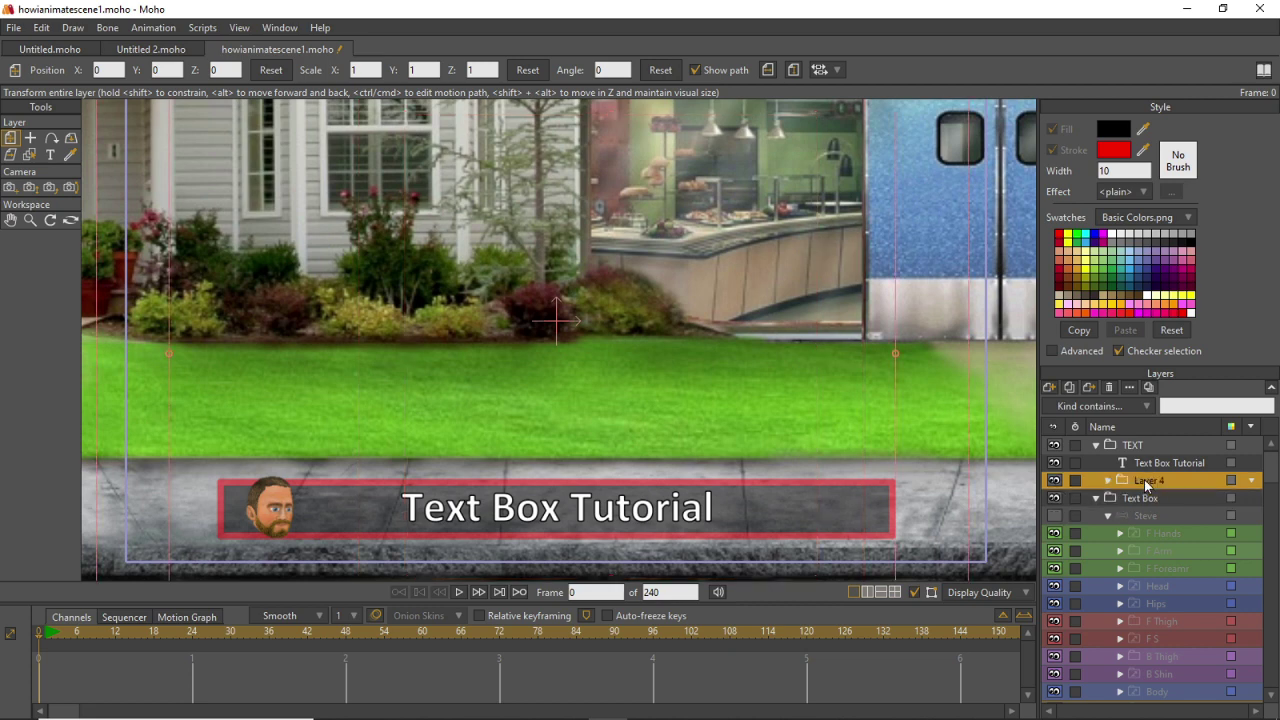
double_click(1136, 500)
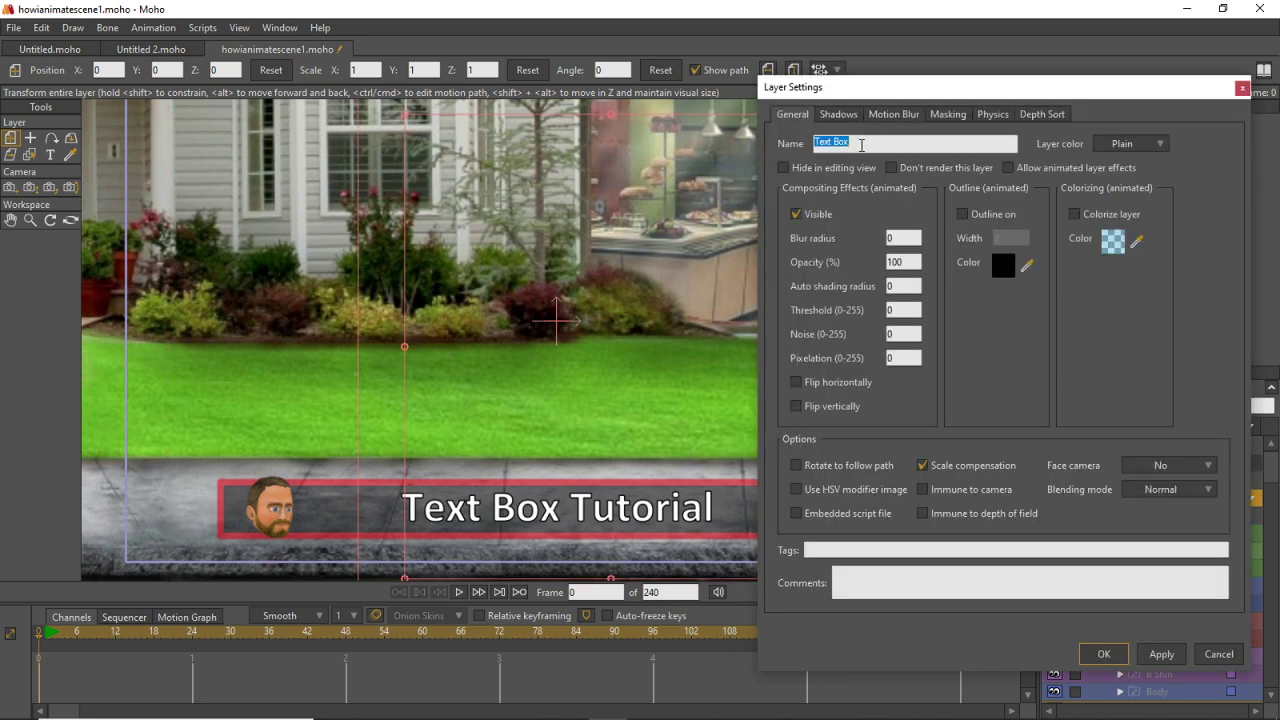
text(Char)
click(1103, 653)
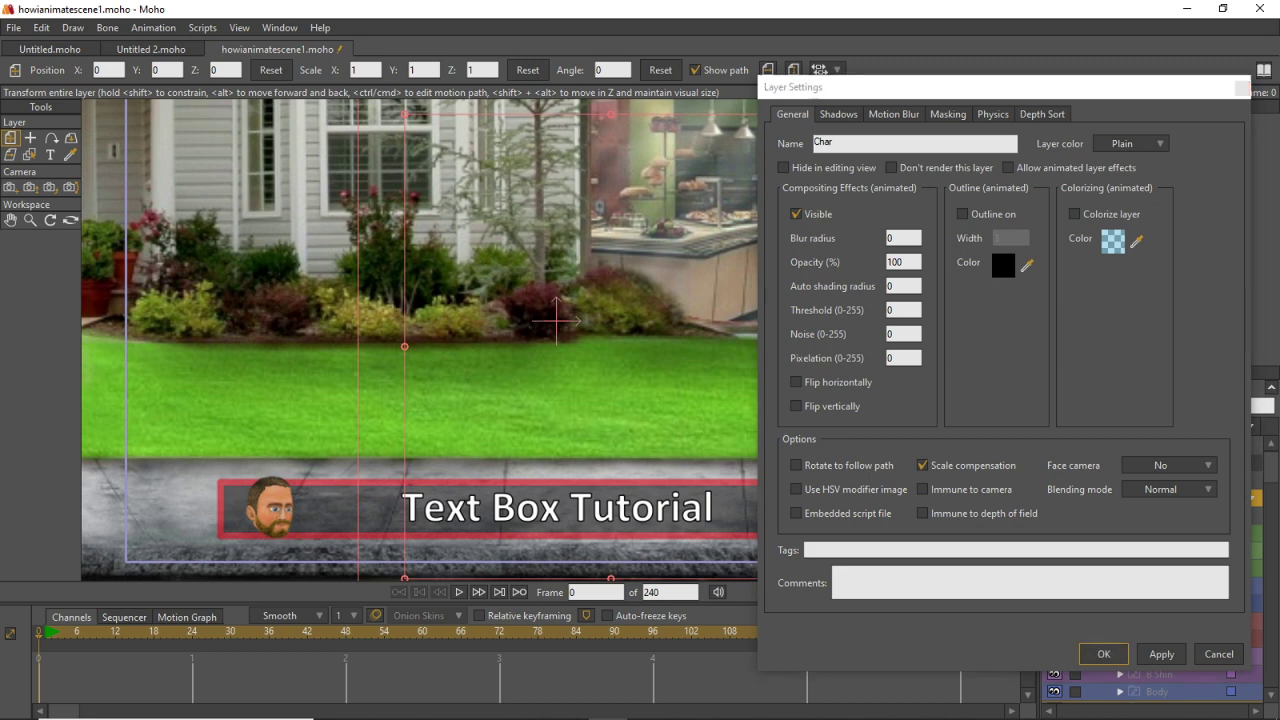
Rename the nested Layer 4 caption group to Text Box.
double_click(1139, 480)
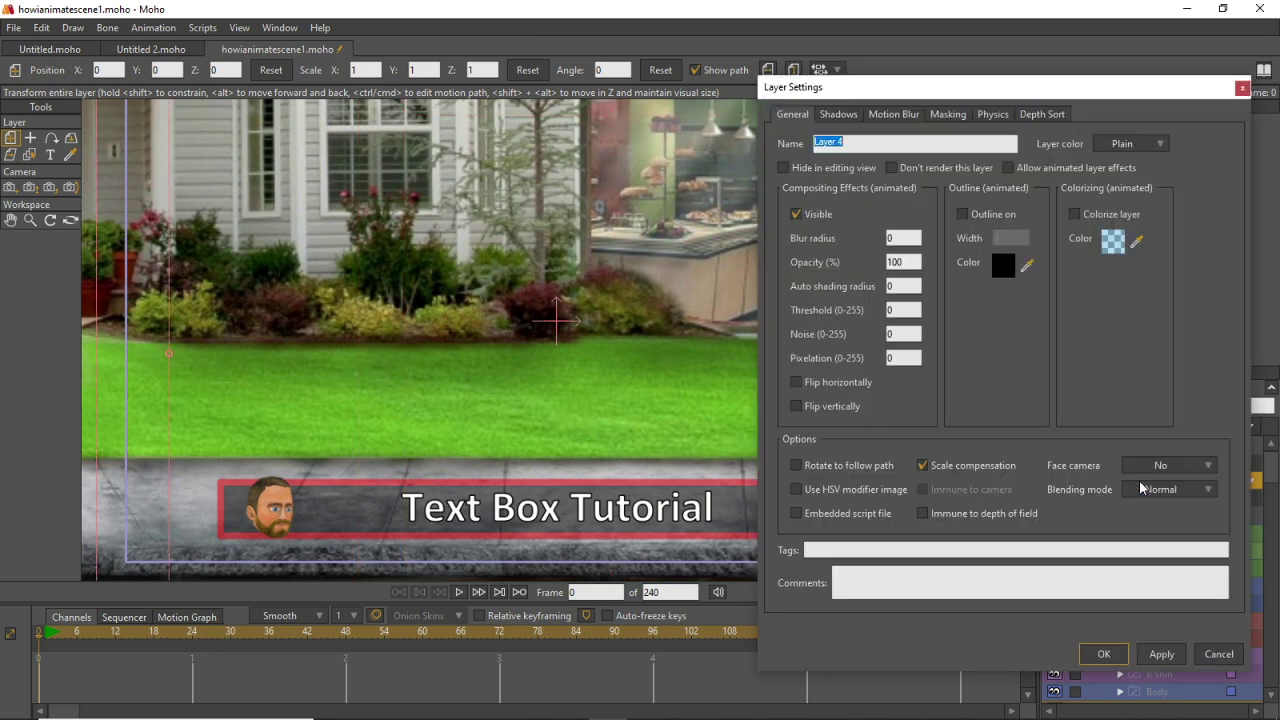
text(Text Box)
click(1103, 653)
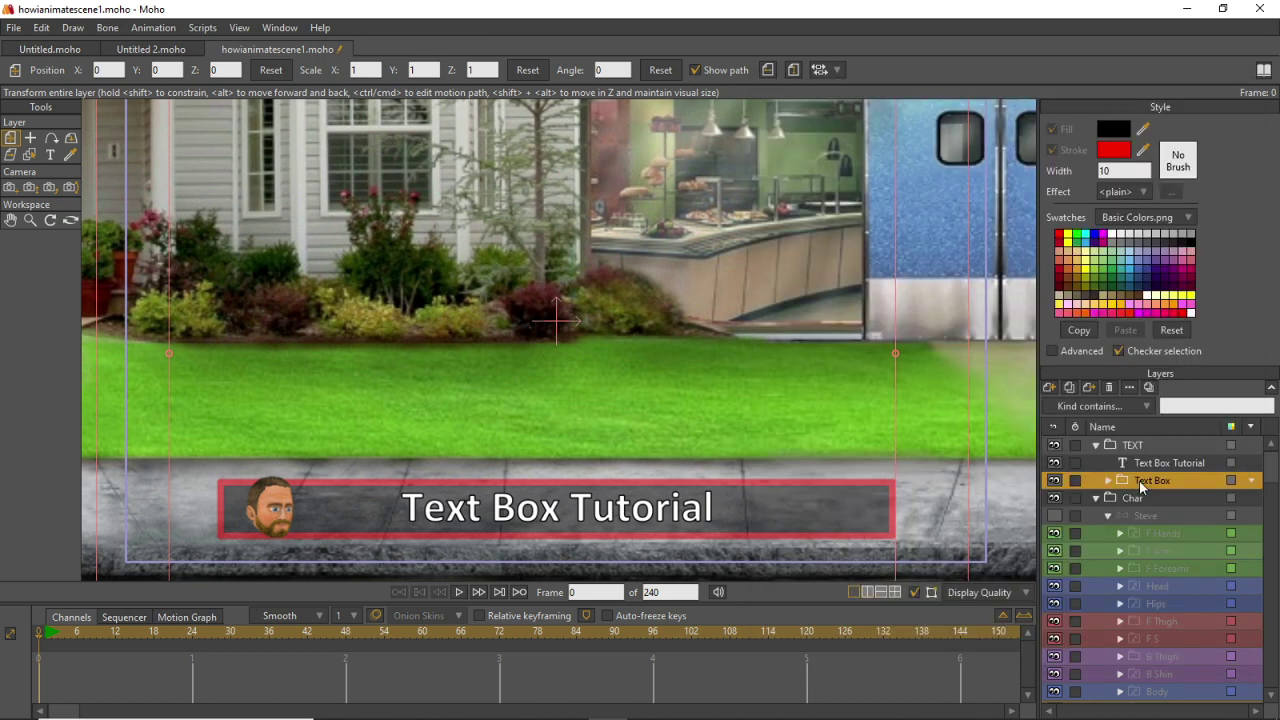
Expand the Text Box group to review its Head 2 and Text Box layers, then select it.
click(1108, 481)
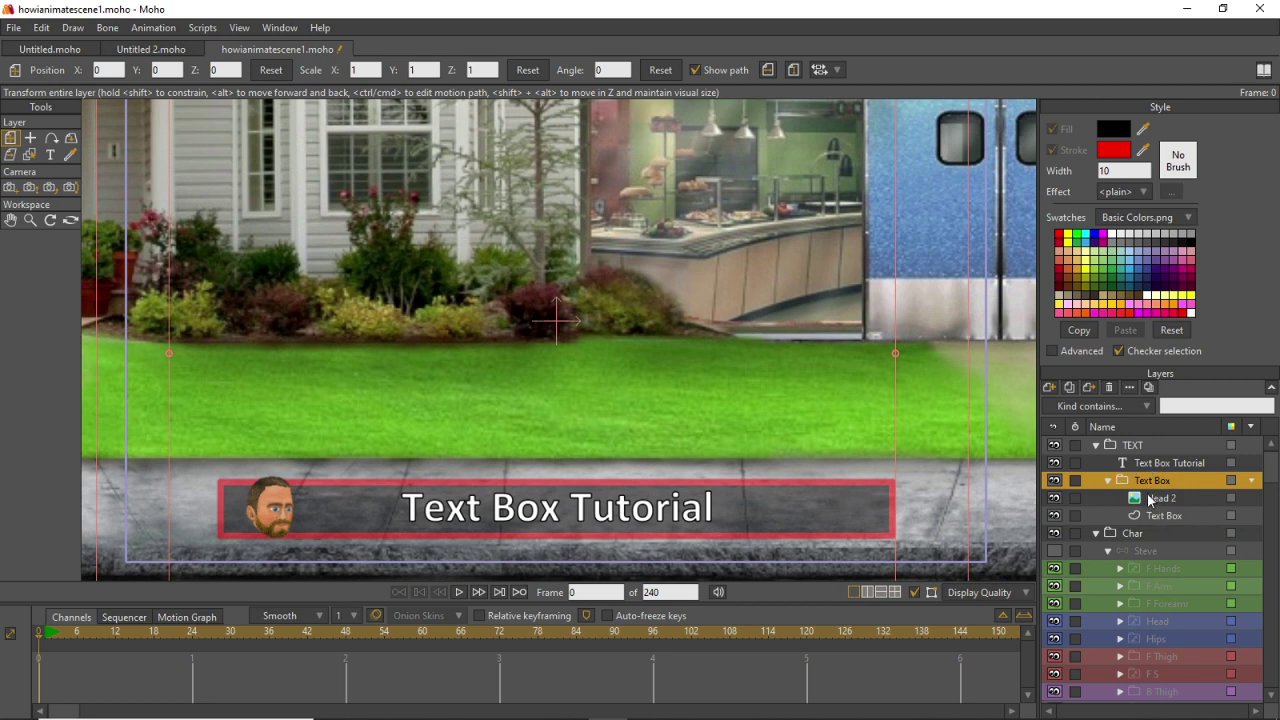
click(1150, 499)
click(1152, 516)
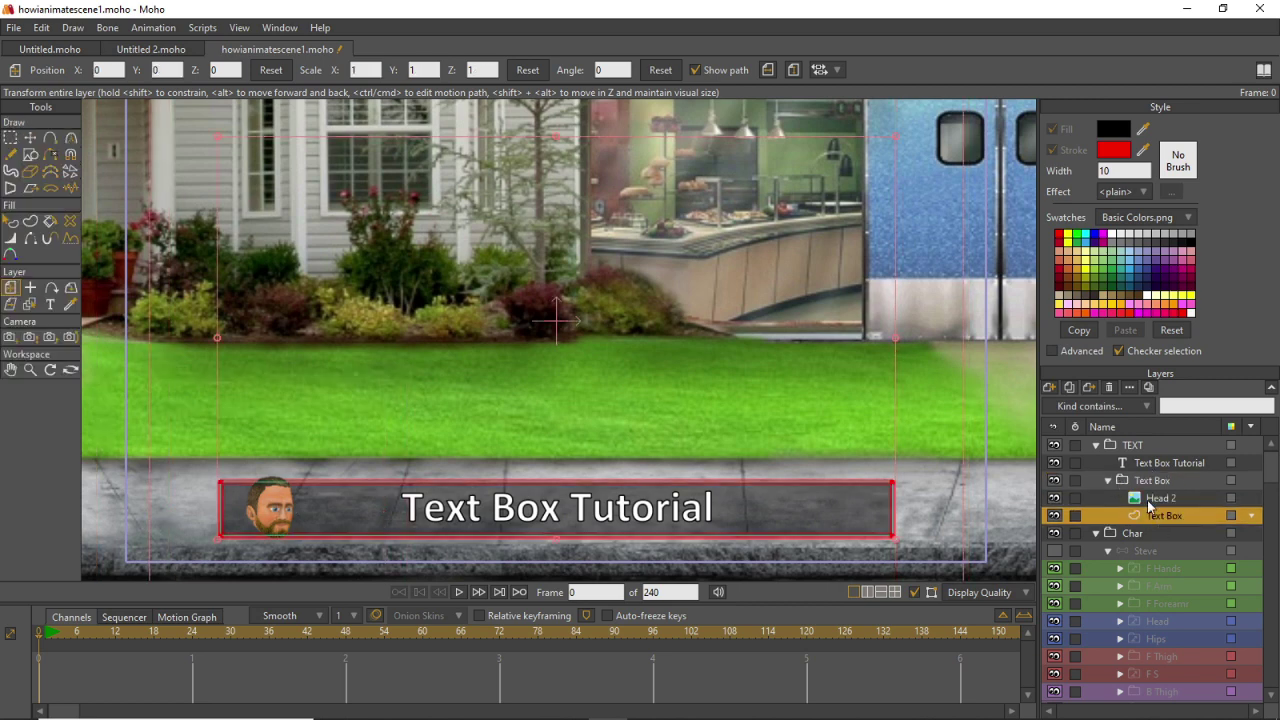
click(1110, 480)
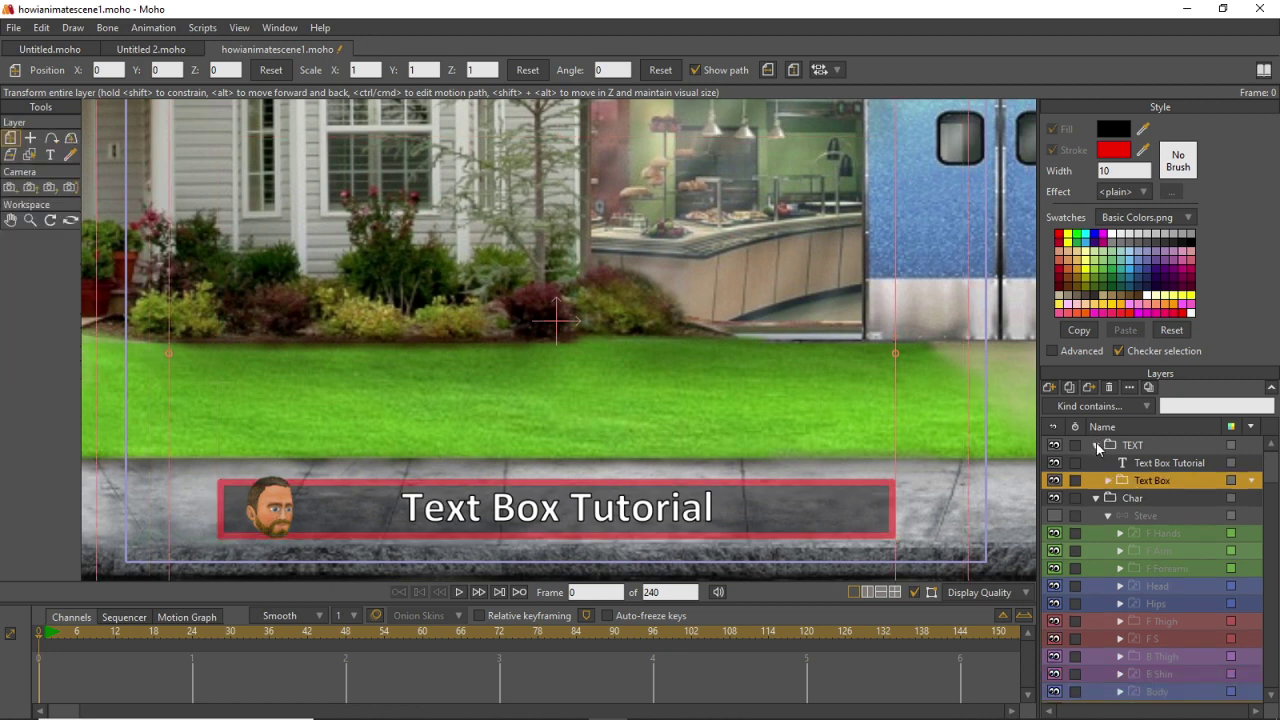
click(1096, 444)
click(1096, 444)
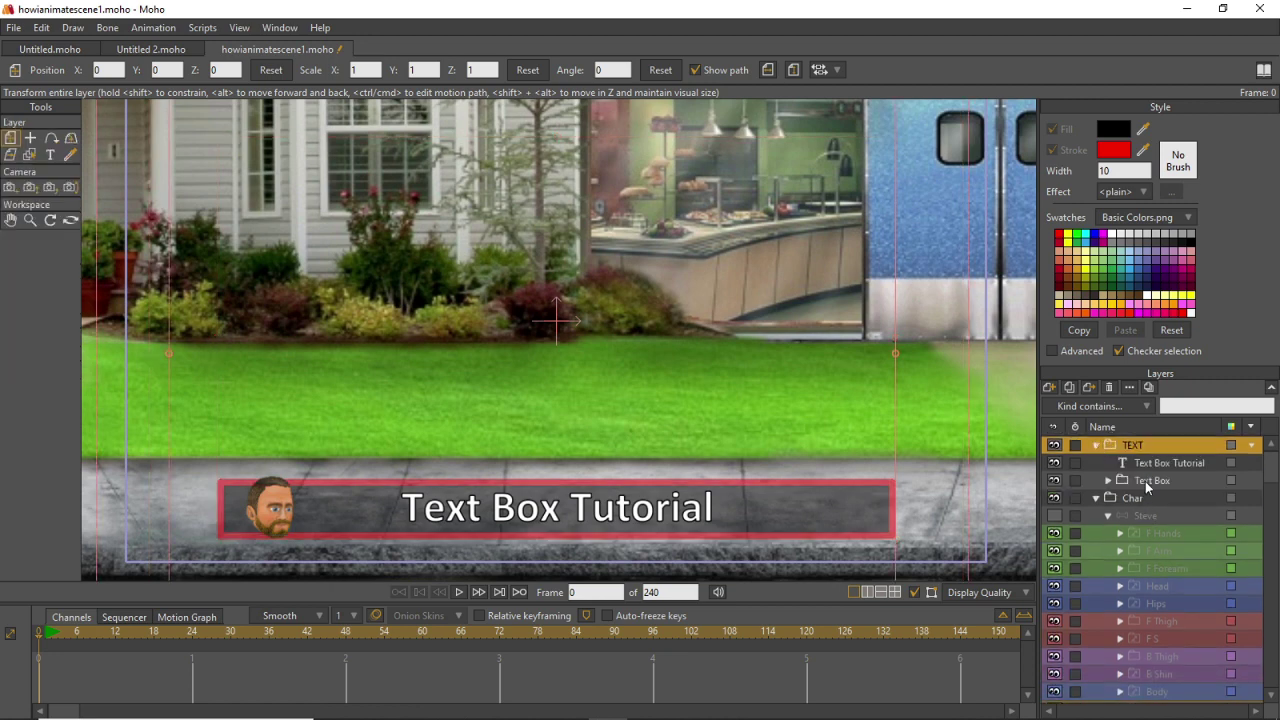
click(1145, 480)
Set the Text Box group's Group Mask to 'Hide all'.
right_click(1145, 480)
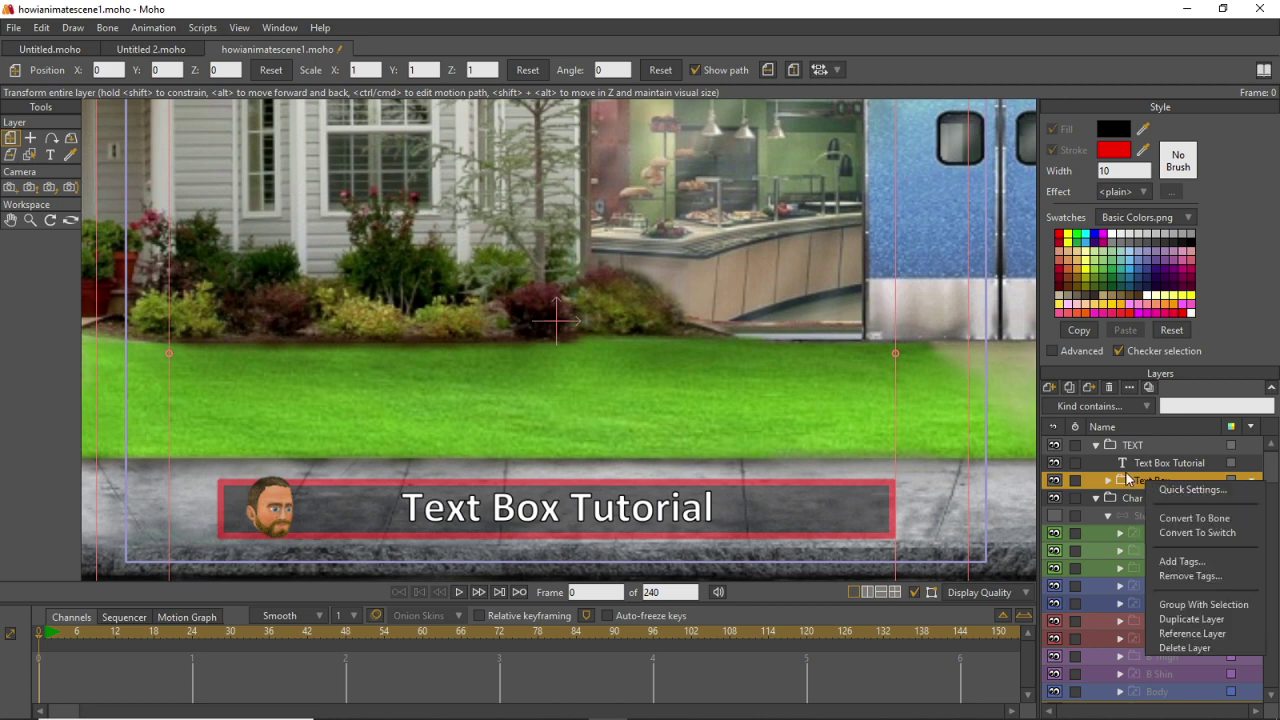
double_click(1124, 478)
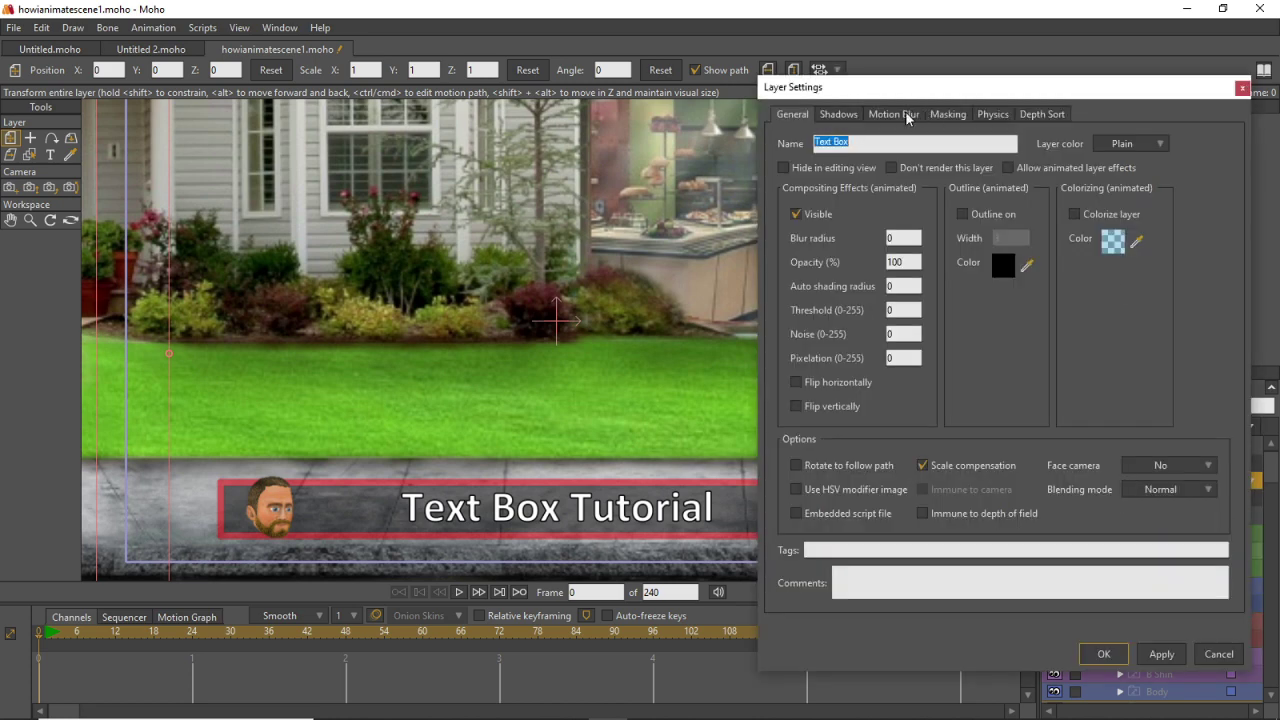
click(947, 114)
click(900, 215)
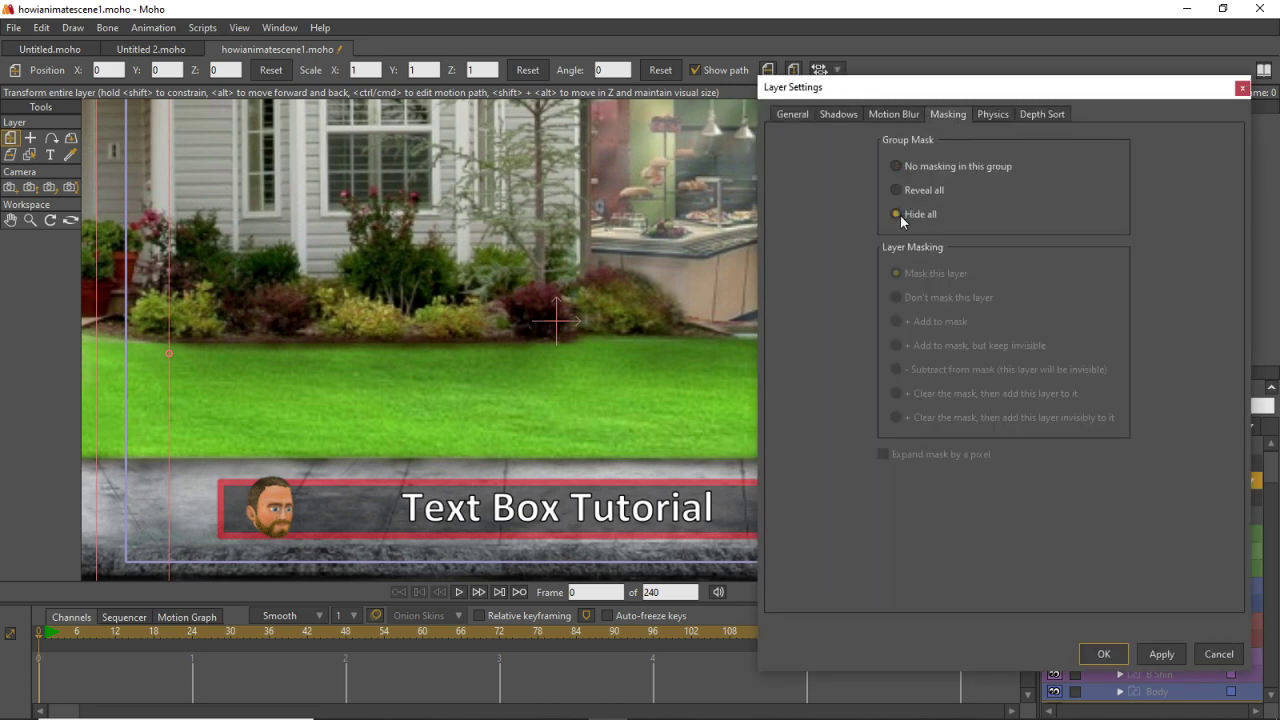
click(1103, 655)
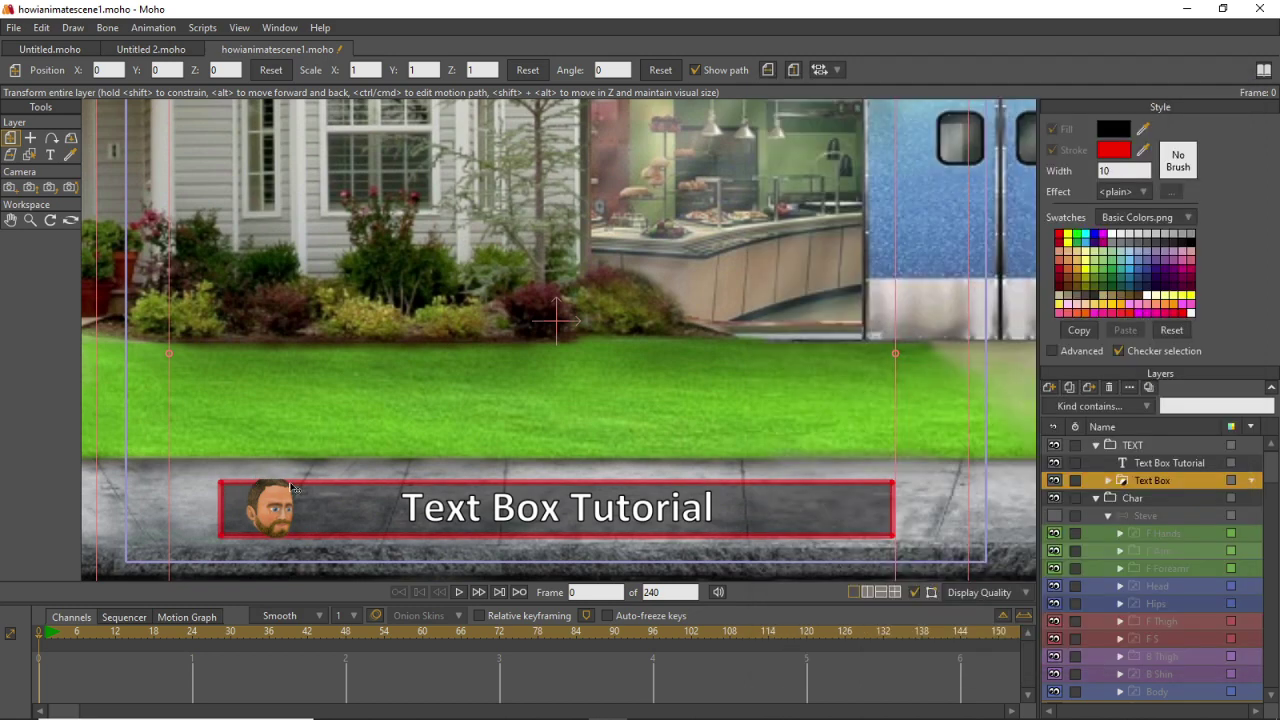
Recheck the Text Box group's masking settings, close without changes, and expand the group.
scroll(982, 456, up, 1)
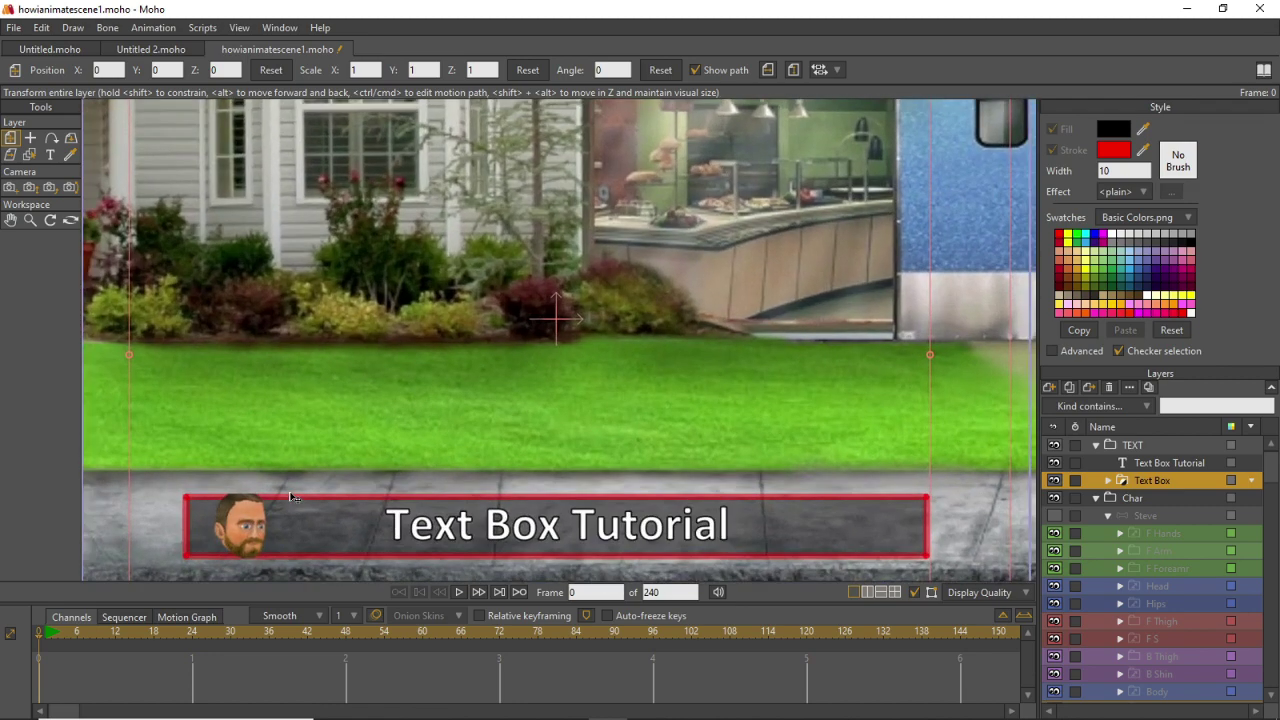
scroll(982, 456, down, 2)
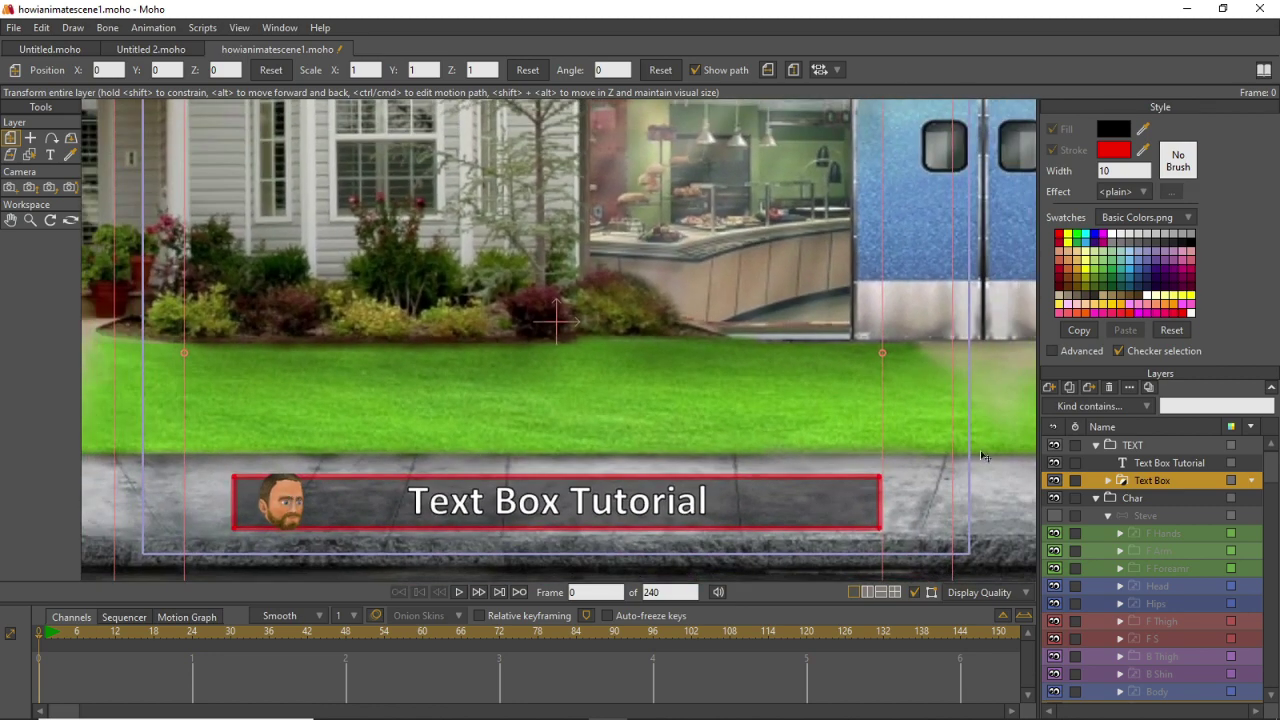
click(1130, 498)
double_click(1131, 481)
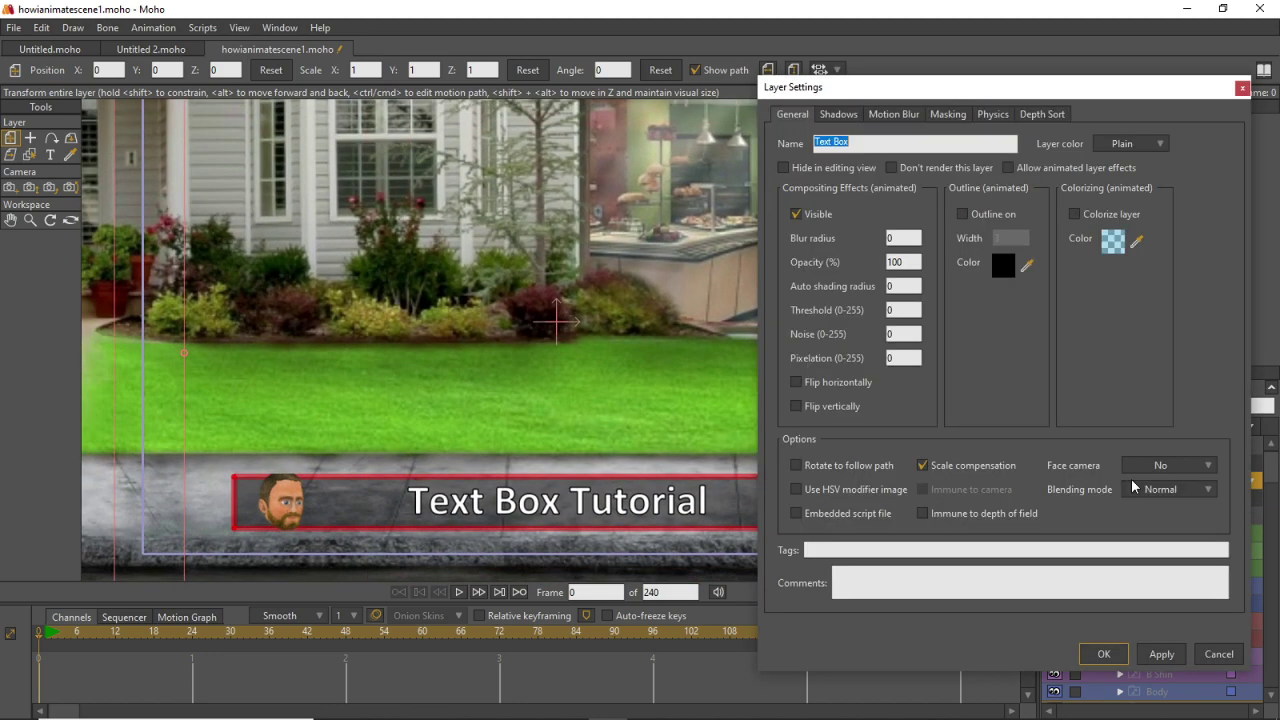
click(939, 111)
mouse_move(956, 90)
mouse_down()
mouse_move(612, 84)
mouse_move(775, 128)
mouse_move(971, 78)
mouse_up()
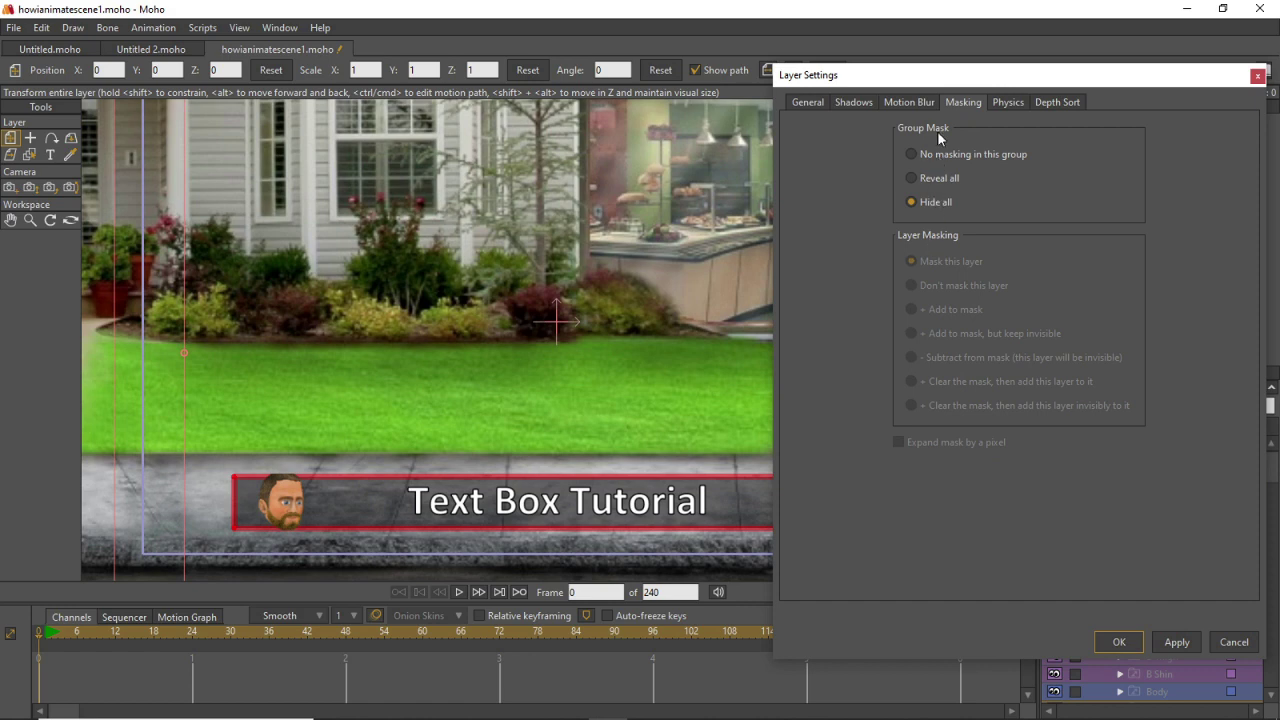
click(1257, 77)
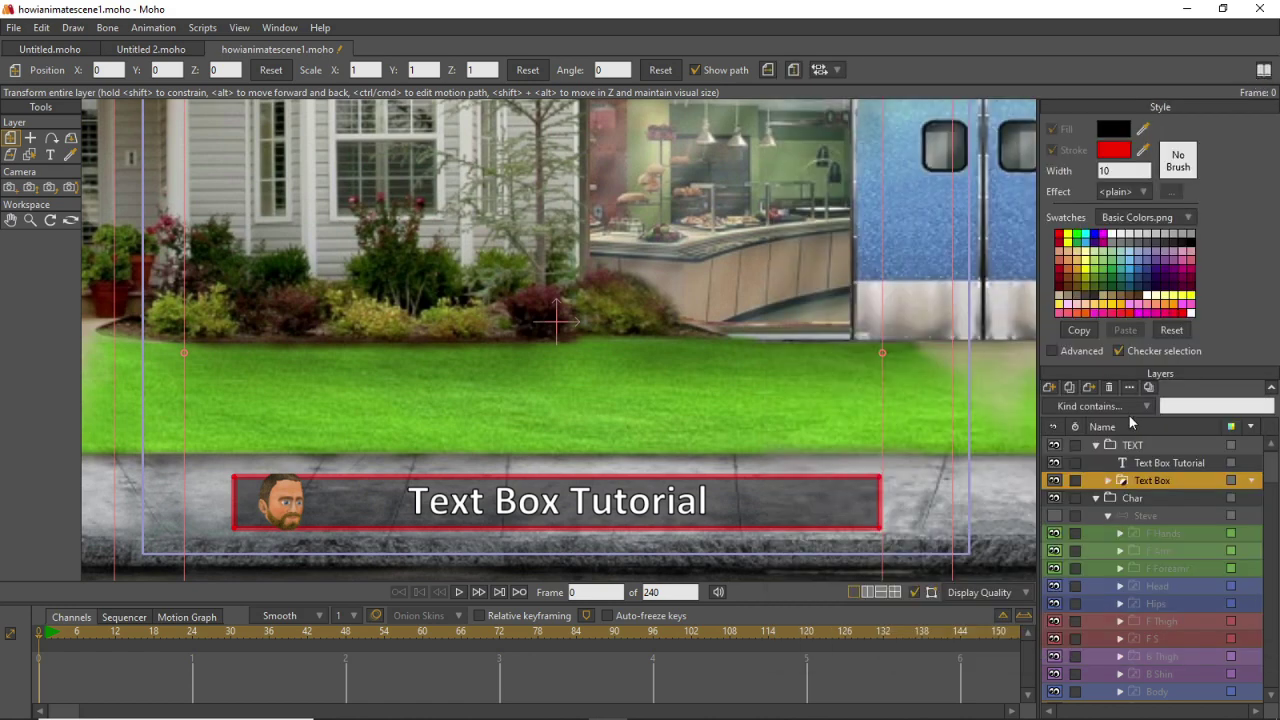
click(1108, 481)
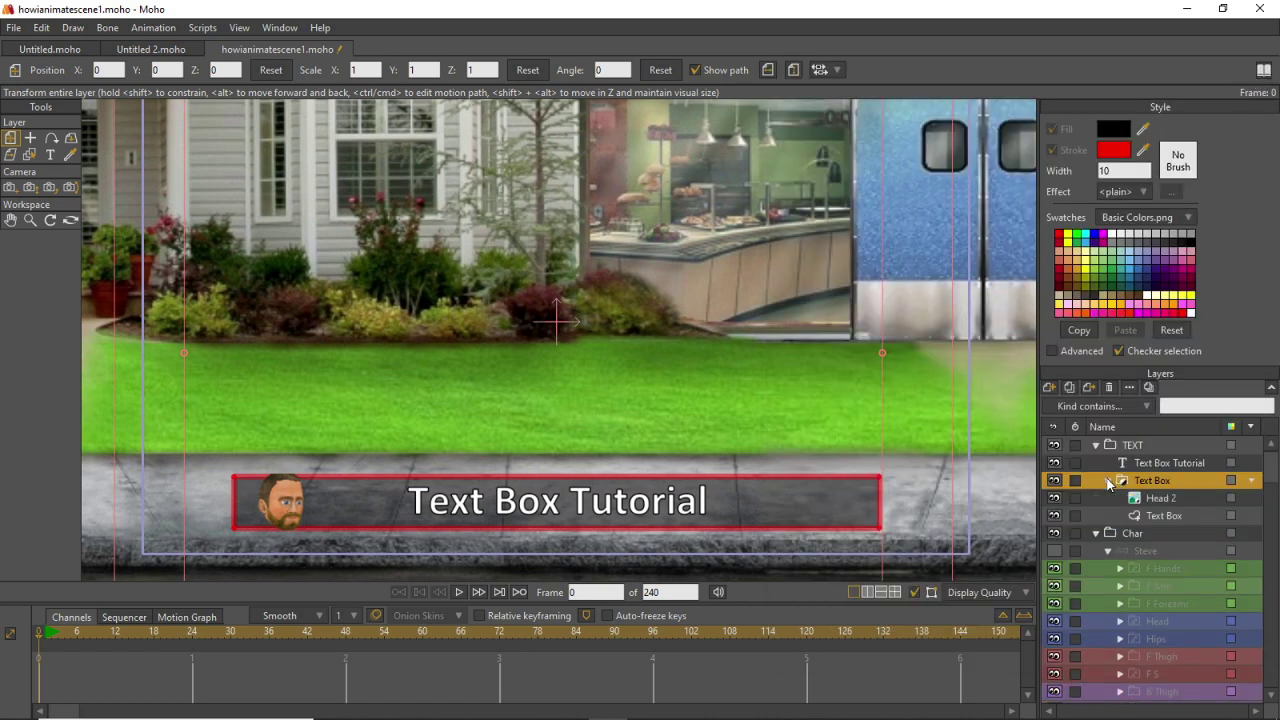
Set the inner Text Box shape layer to '+ Add to mask' with strokes excluded.
double_click(1144, 514)
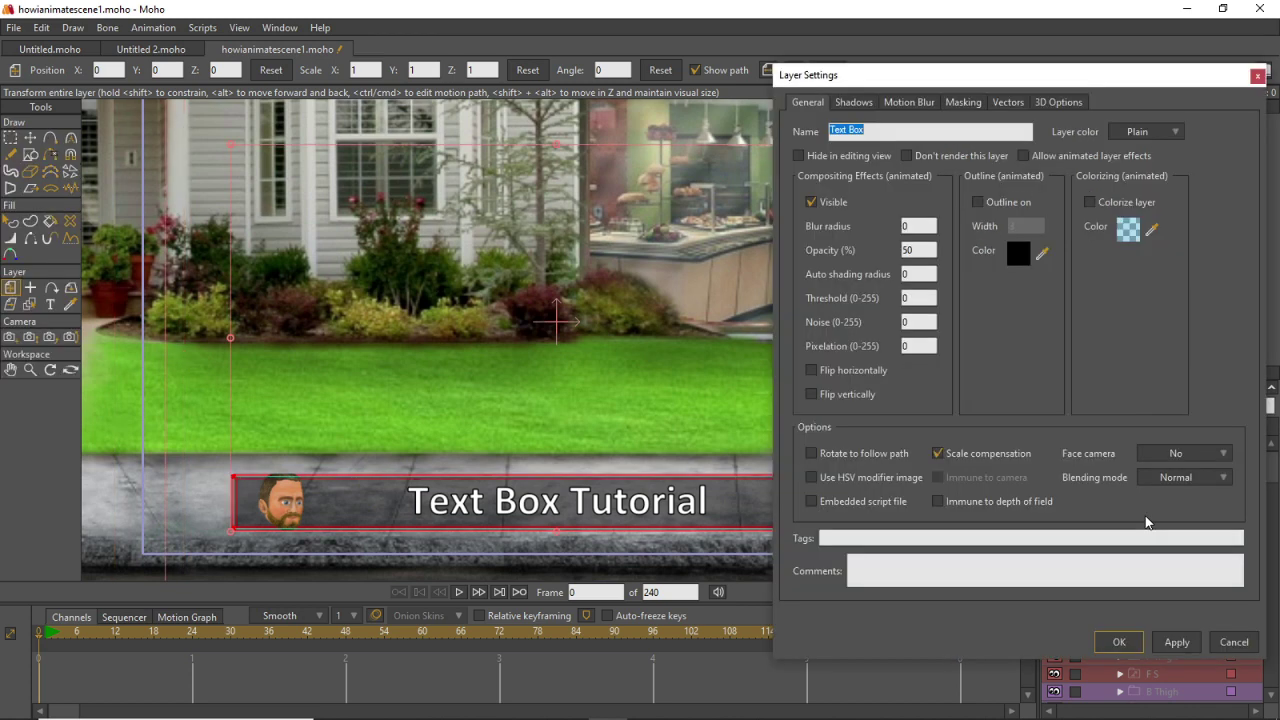
click(963, 102)
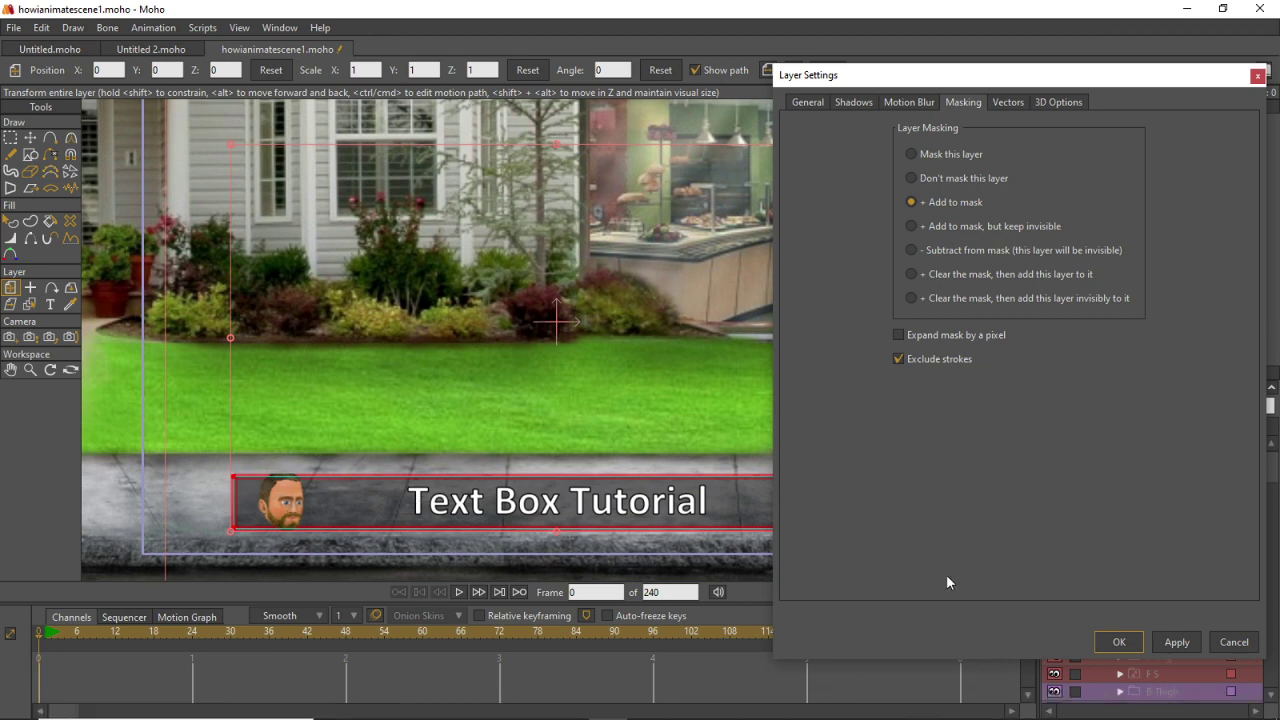
click(1172, 641)
click(1130, 641)
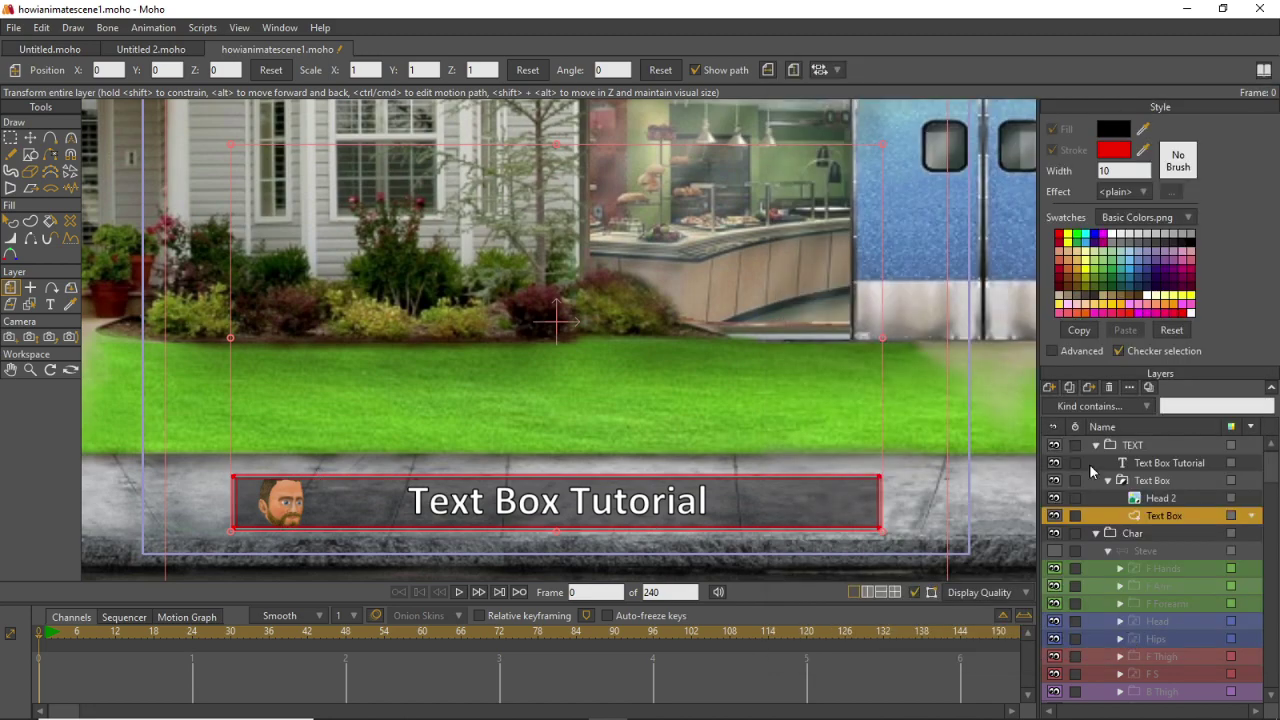
Render frame 0 to check the masked box, make Steve visible, and render again.
key(ctrl+r)
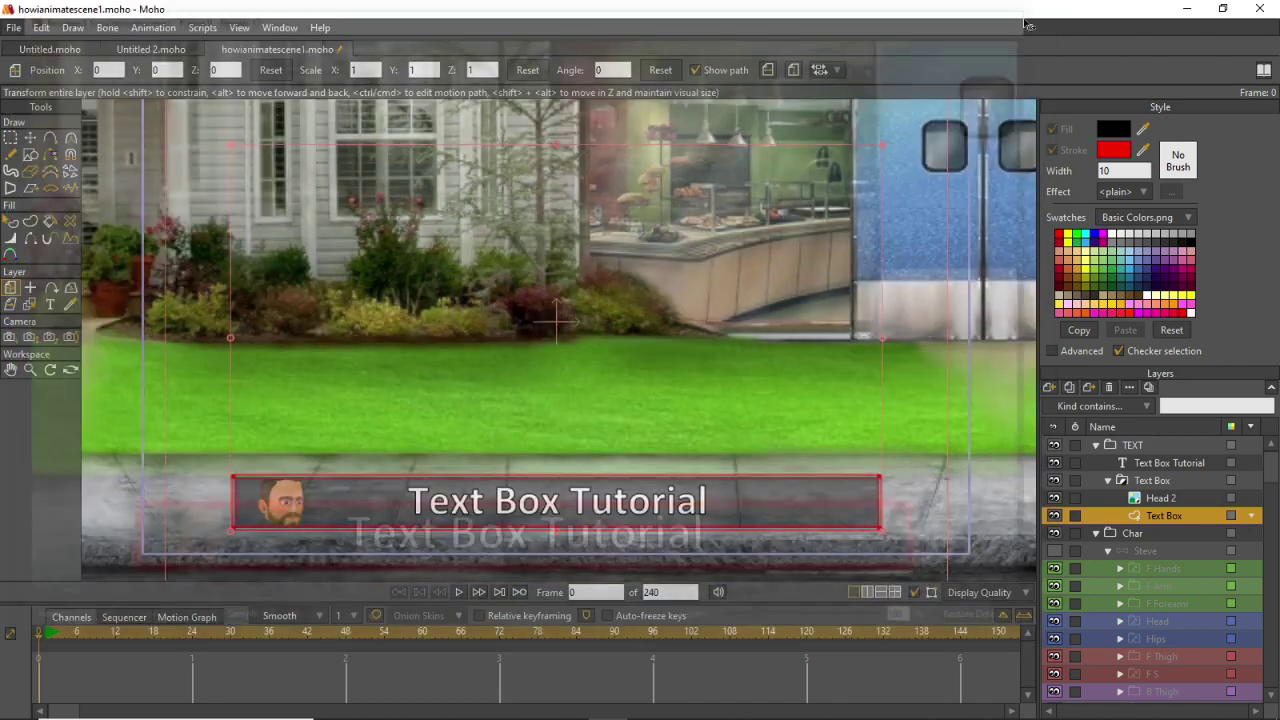
click(1024, 12)
click(1055, 551)
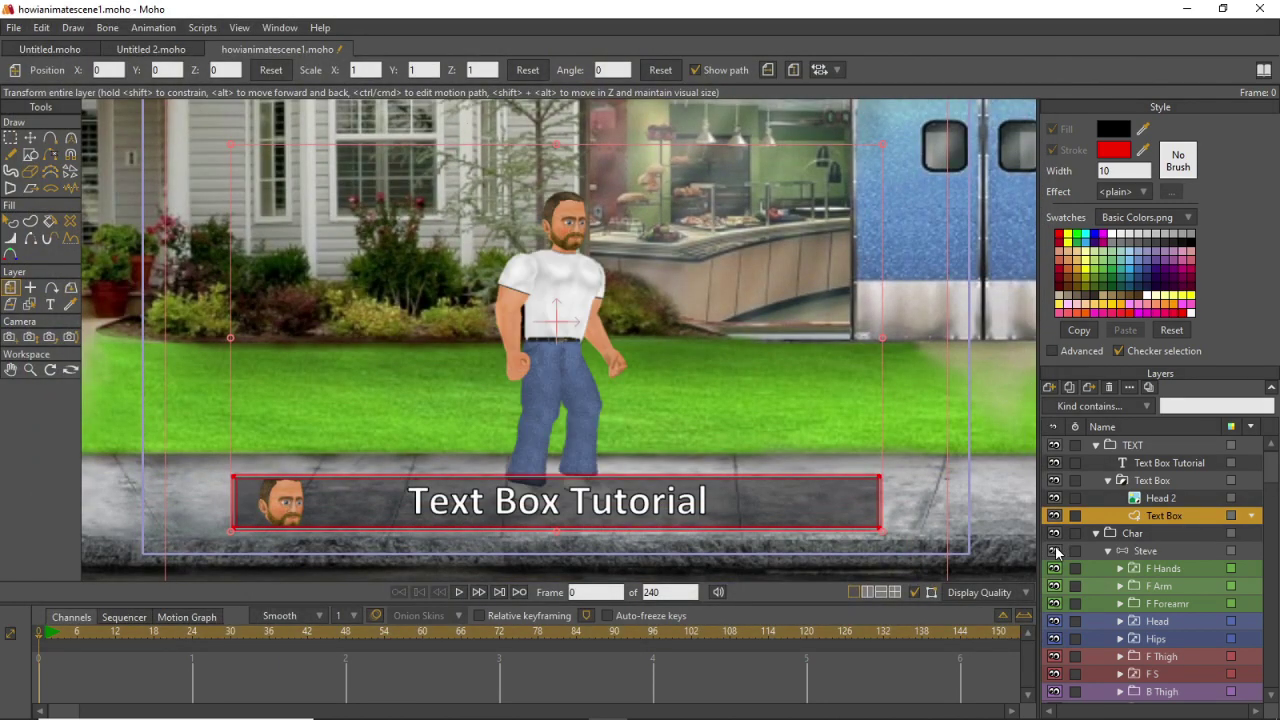
key(ctrl+r)
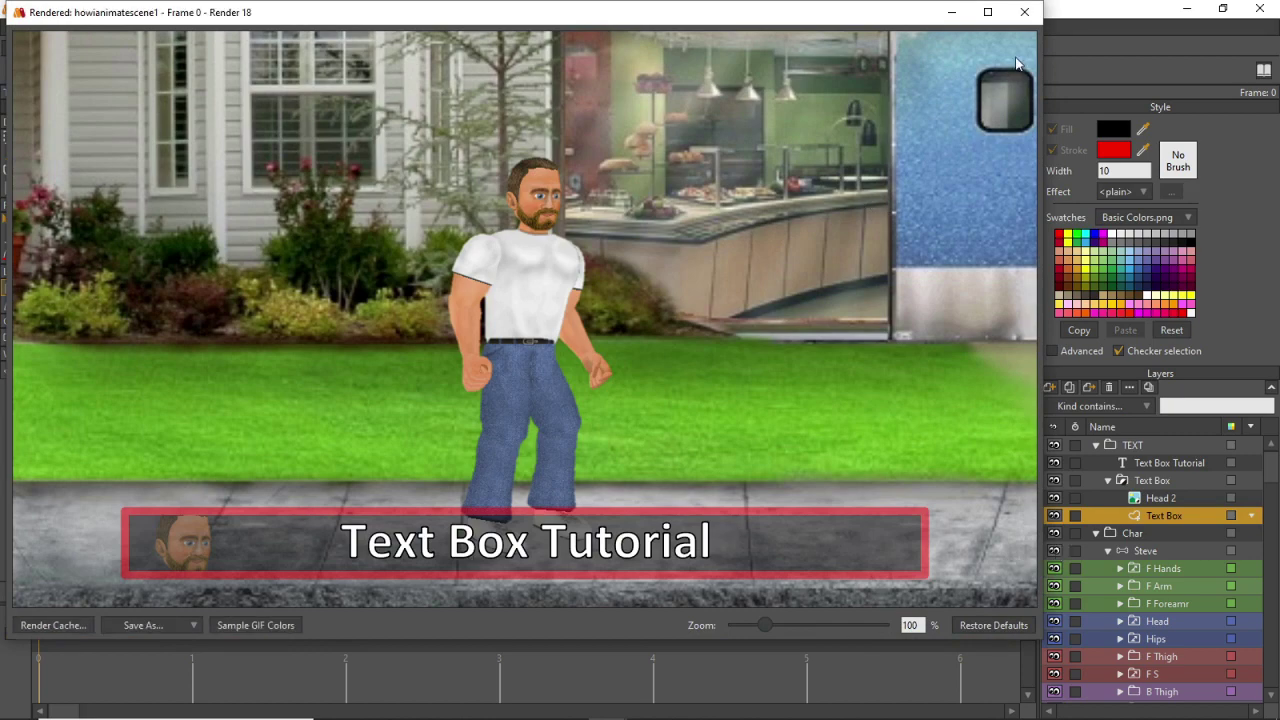
click(1024, 12)
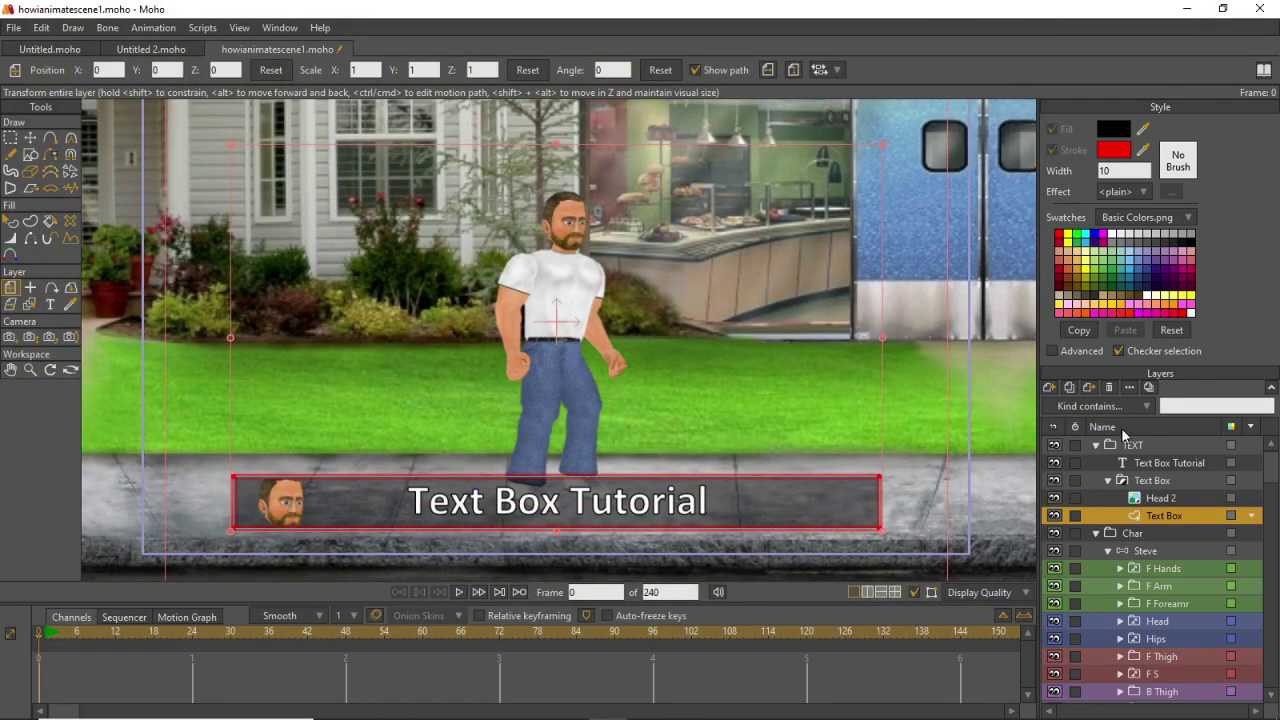
click(1109, 481)
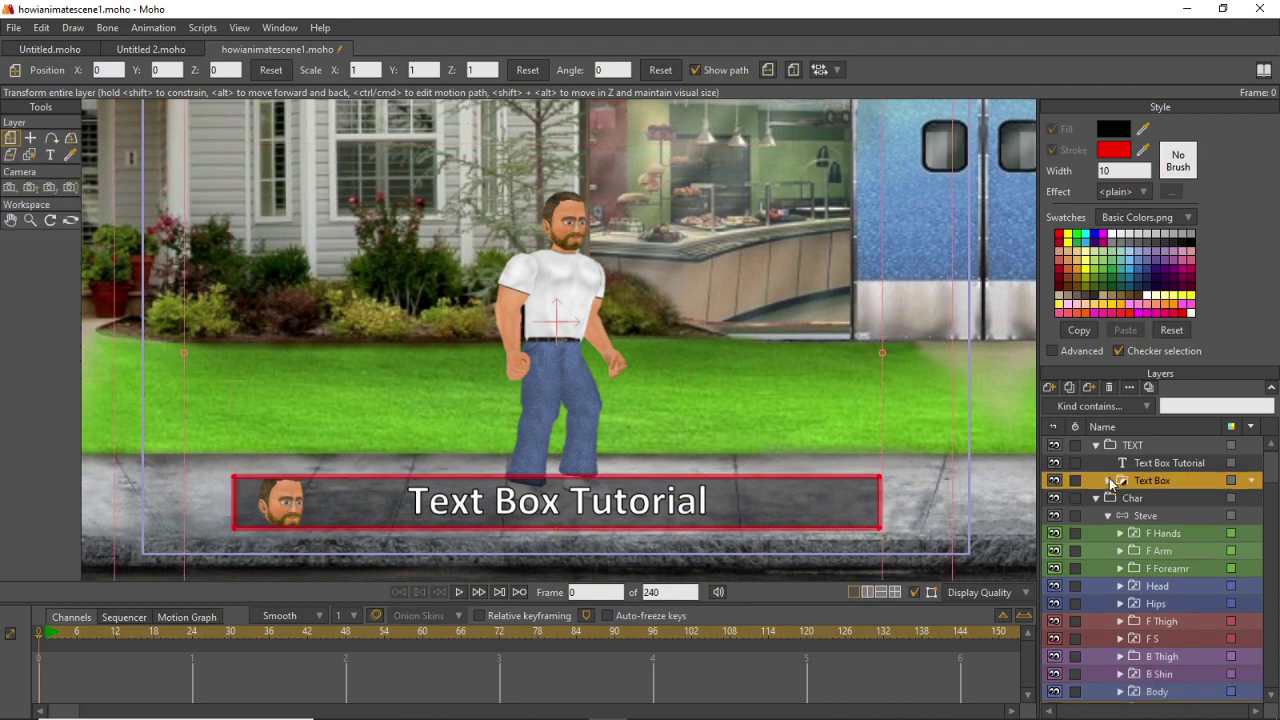
Wrap the Text Box Tutorial text layer in a new Layer 3 group and open its settings.
click(1112, 457)
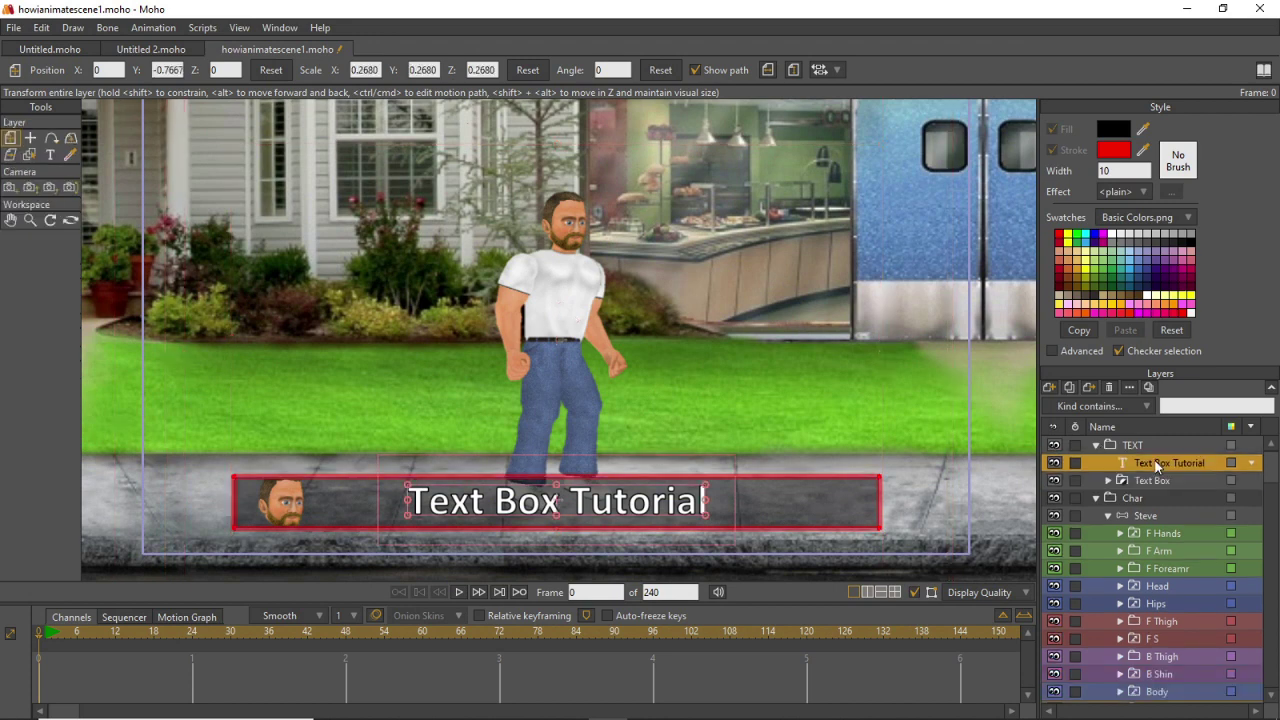
click(1097, 445)
click(1097, 446)
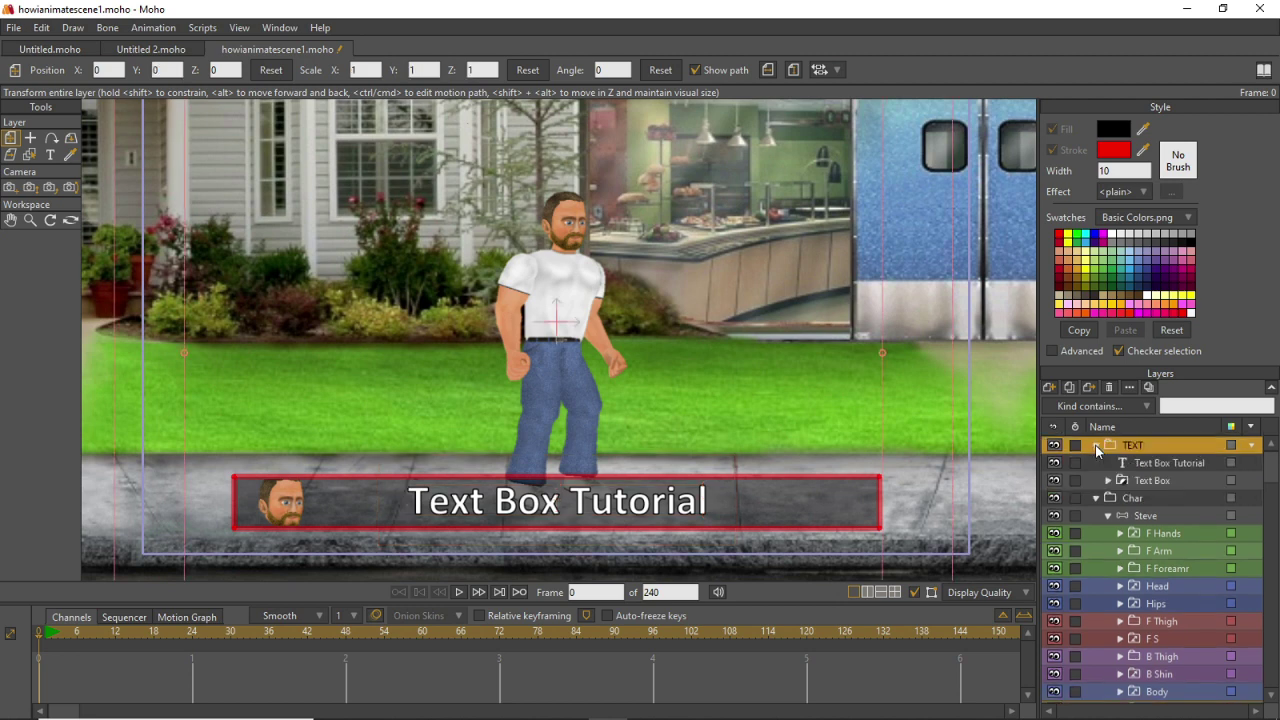
click(1148, 464)
click(1048, 388)
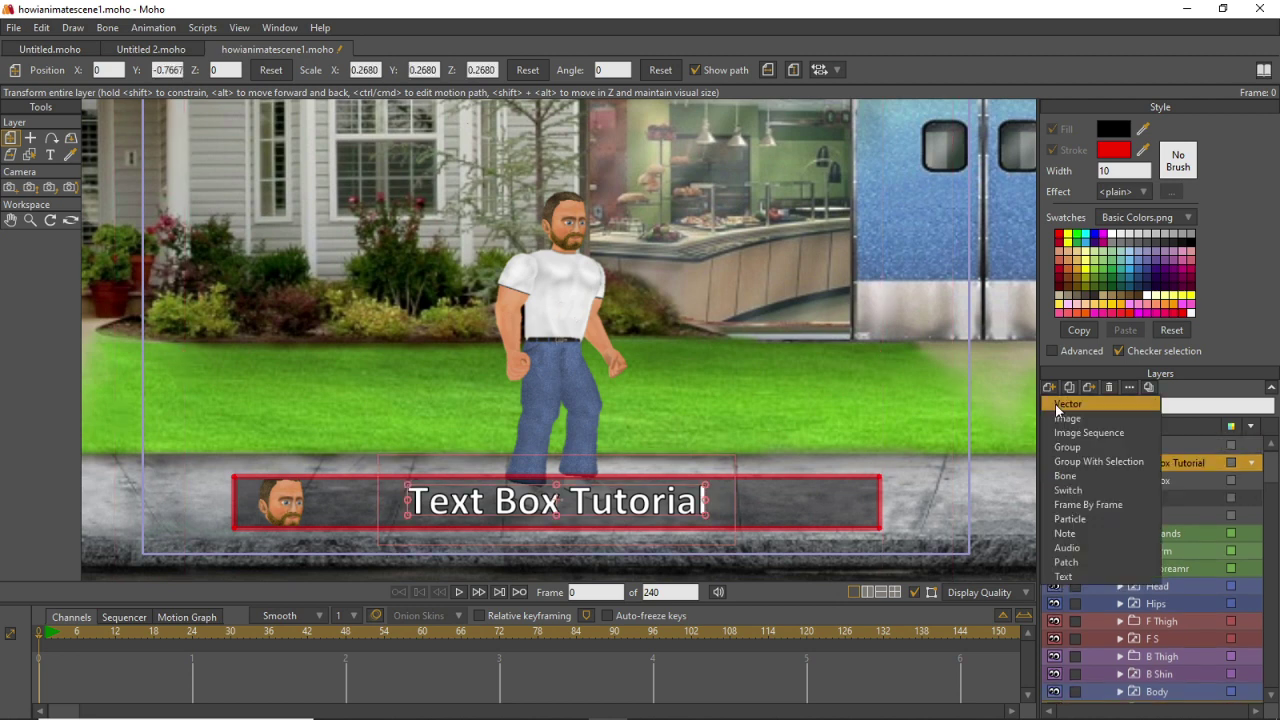
click(1185, 465)
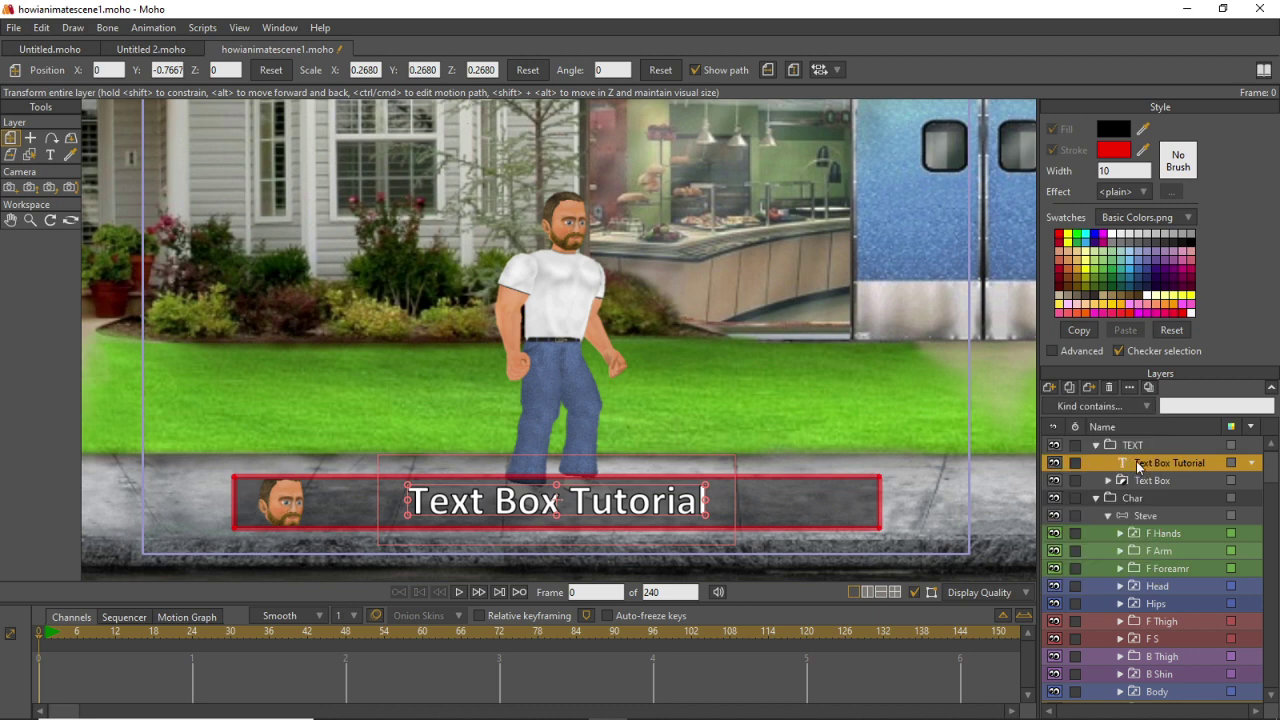
click(1046, 388)
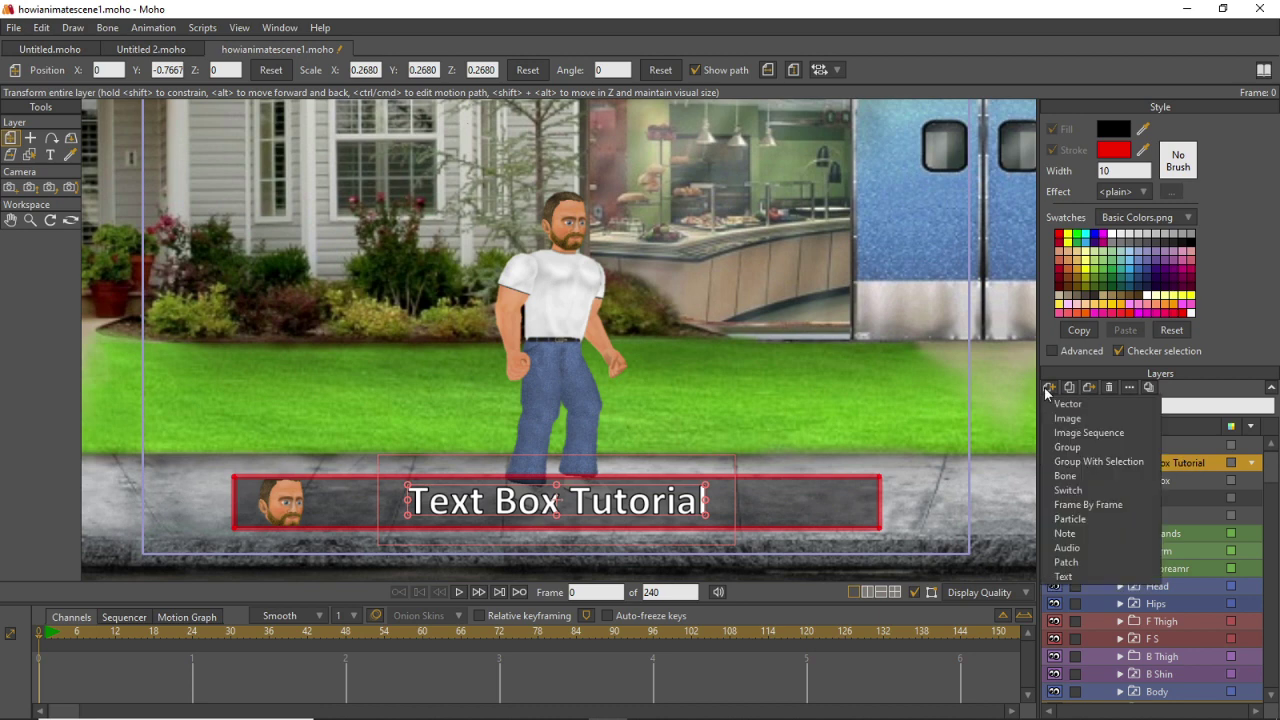
click(1080, 461)
click(1129, 480)
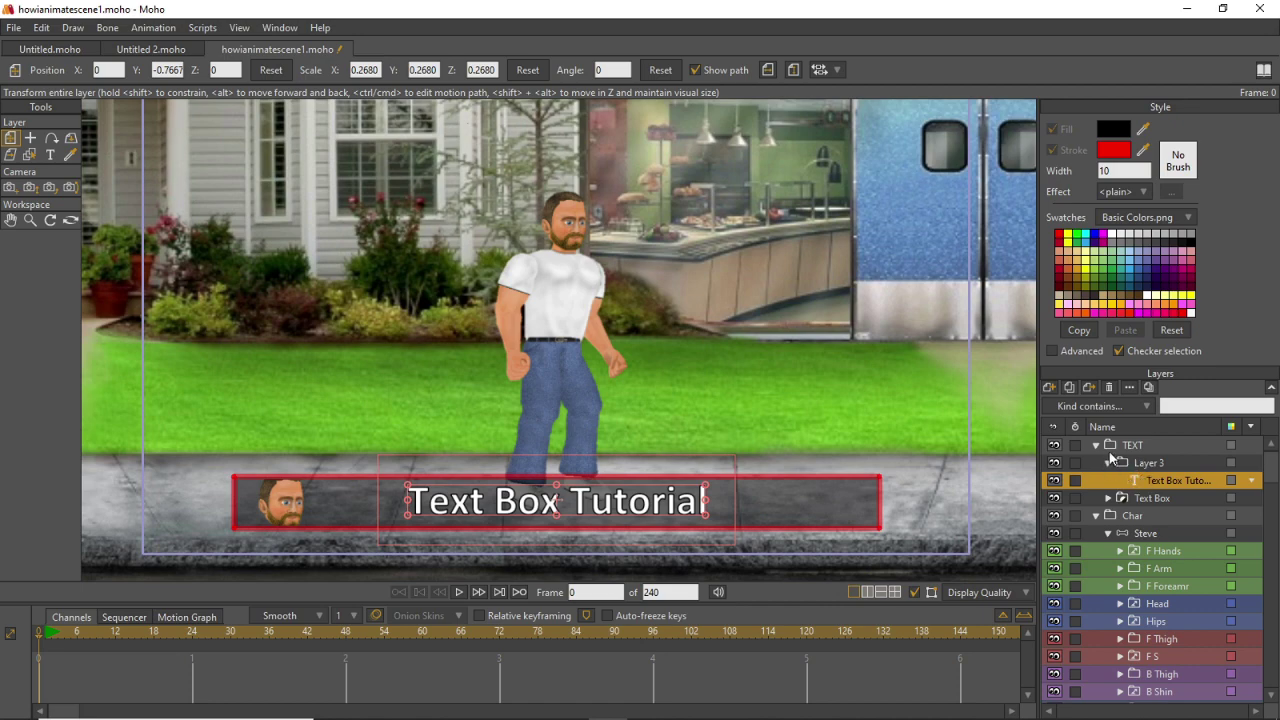
double_click(1129, 463)
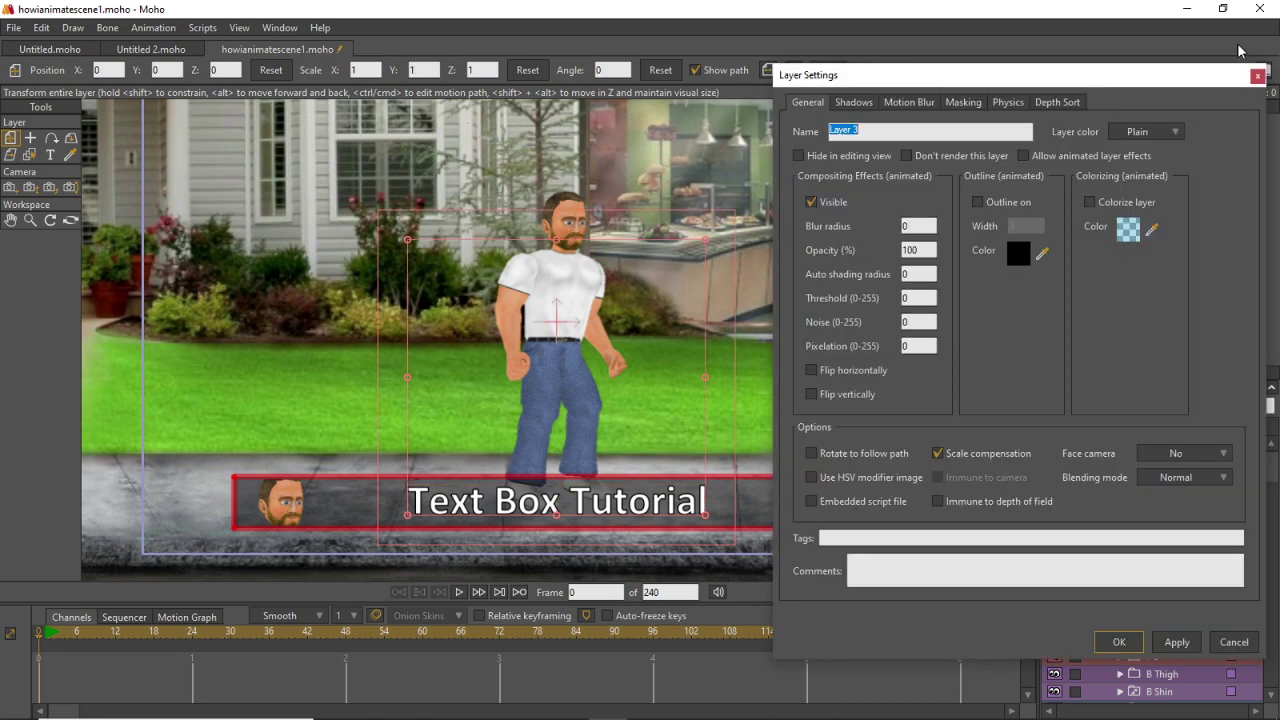
Rename the Layer 3 group holding the Text Box Tutorial title to Text Dial.
click(1257, 77)
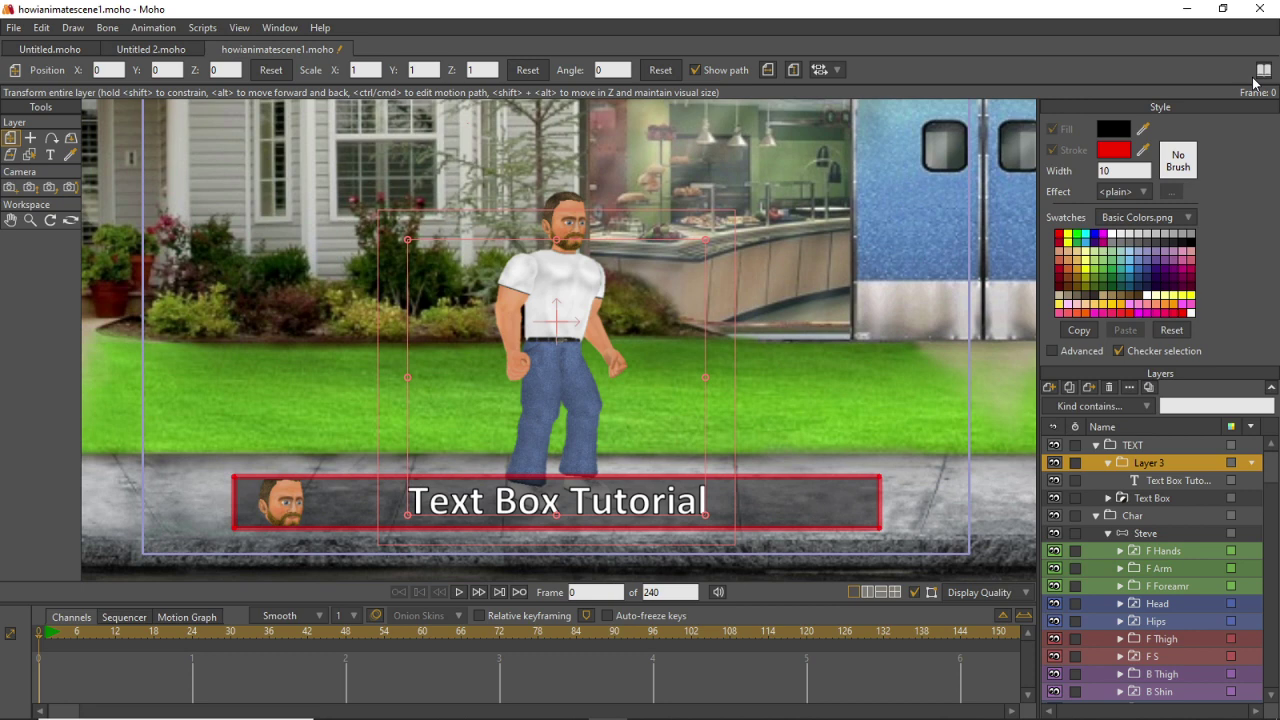
double_click(1144, 463)
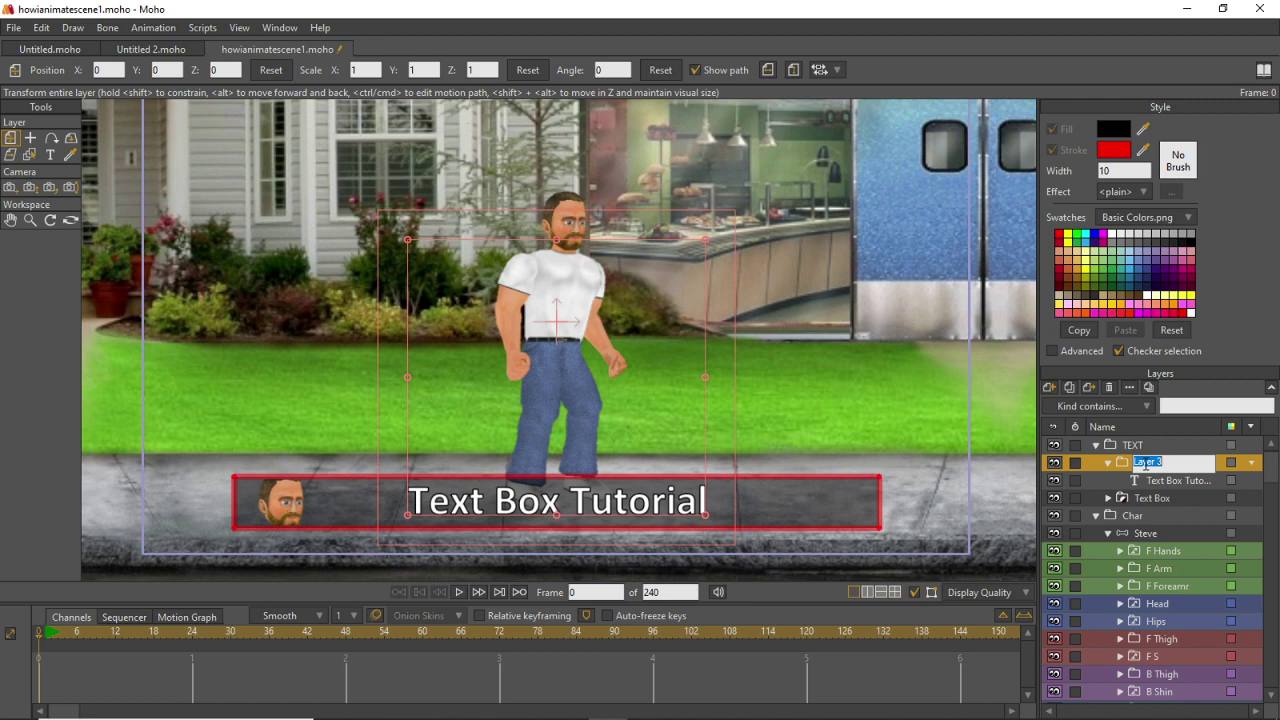
text(Text Dia)
key(Return)
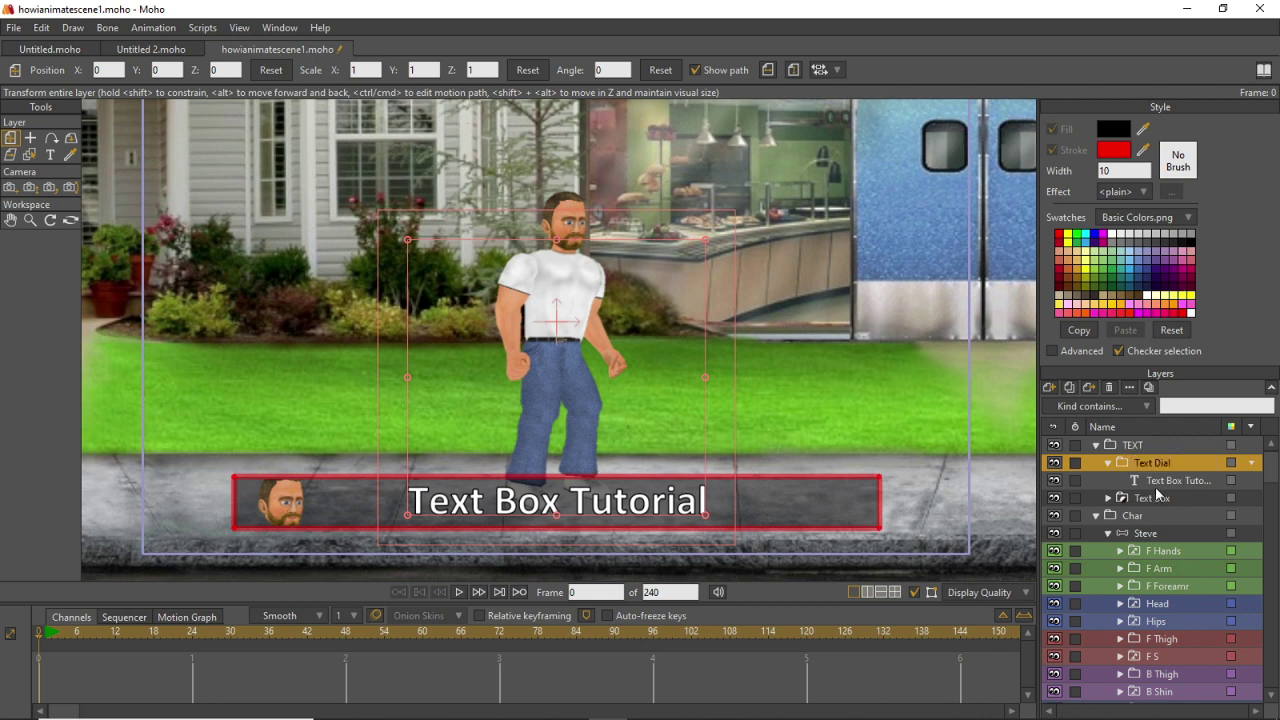
click(1158, 482)
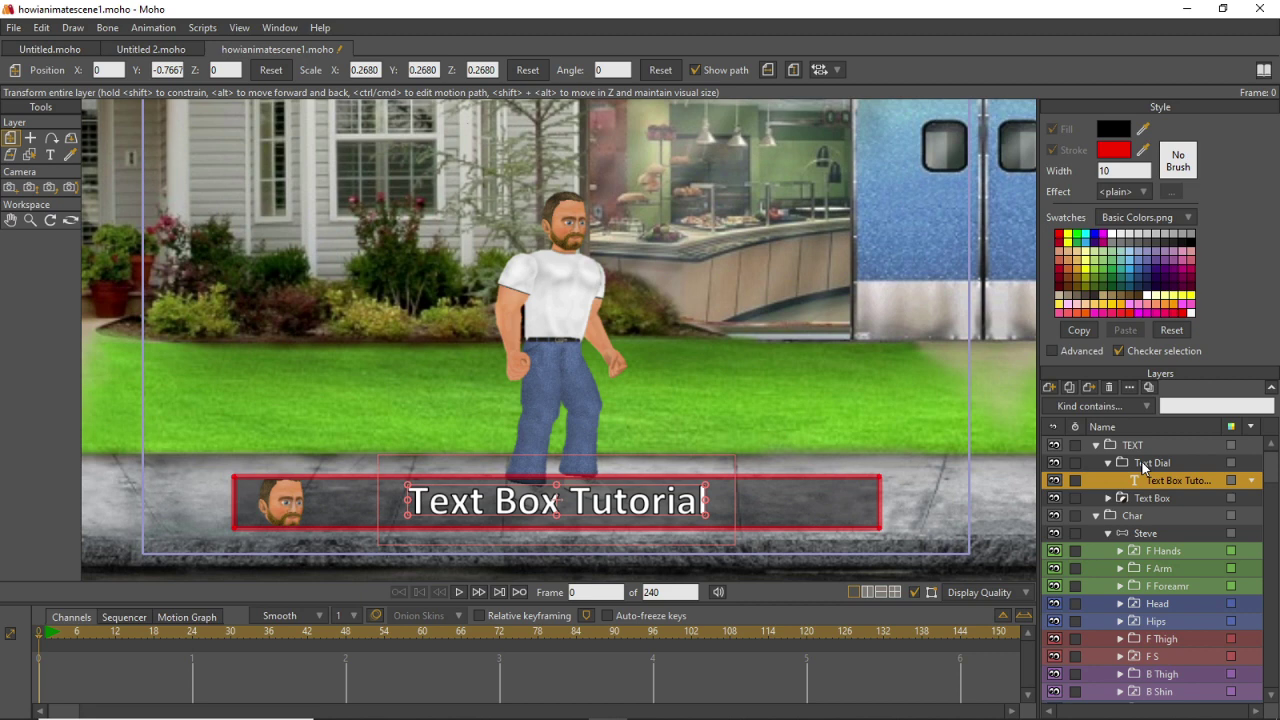
click(1141, 462)
Convert Text Dial to a switch layer and select its Text Box Tutorial layer.
right_click(1139, 461)
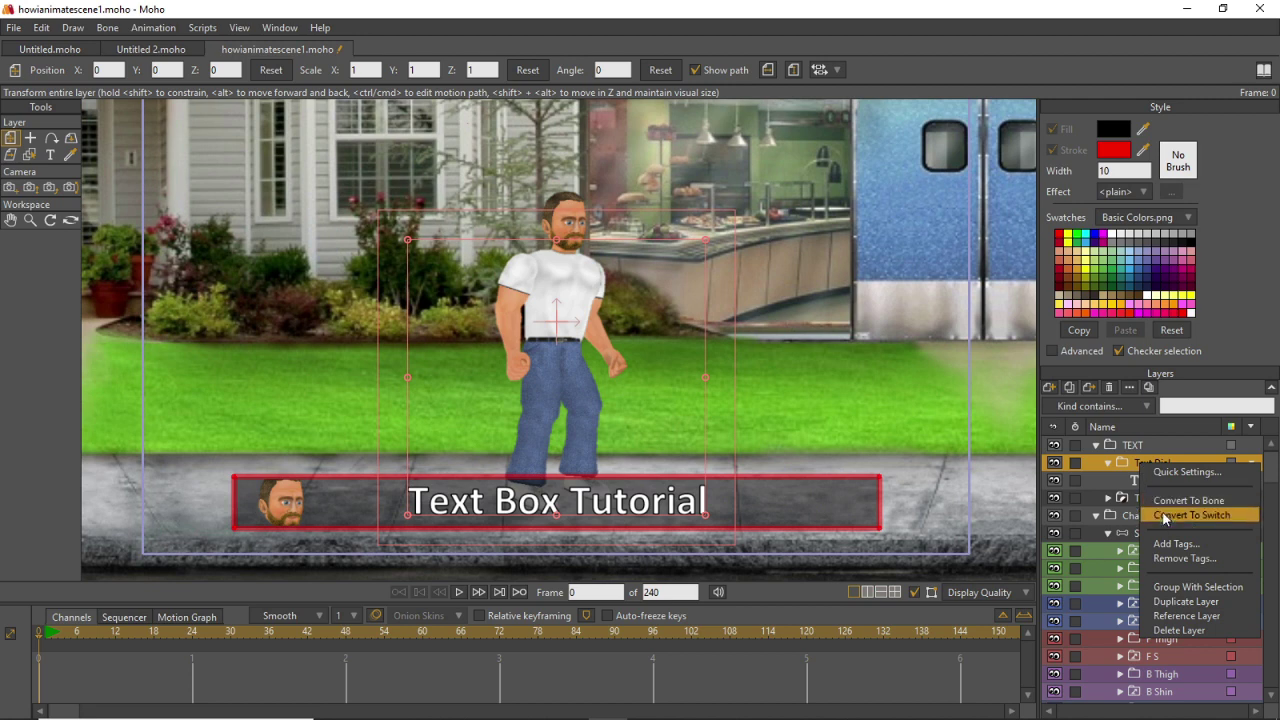
click(1161, 513)
click(1145, 480)
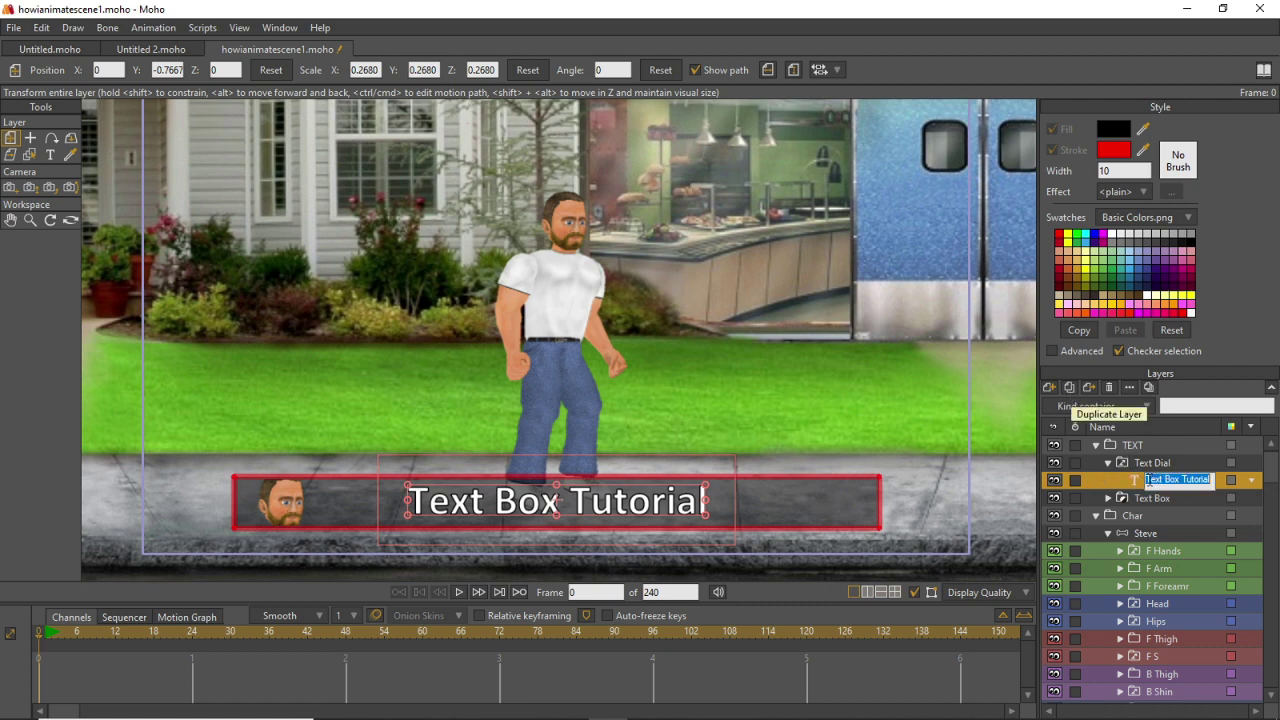
click(1069, 387)
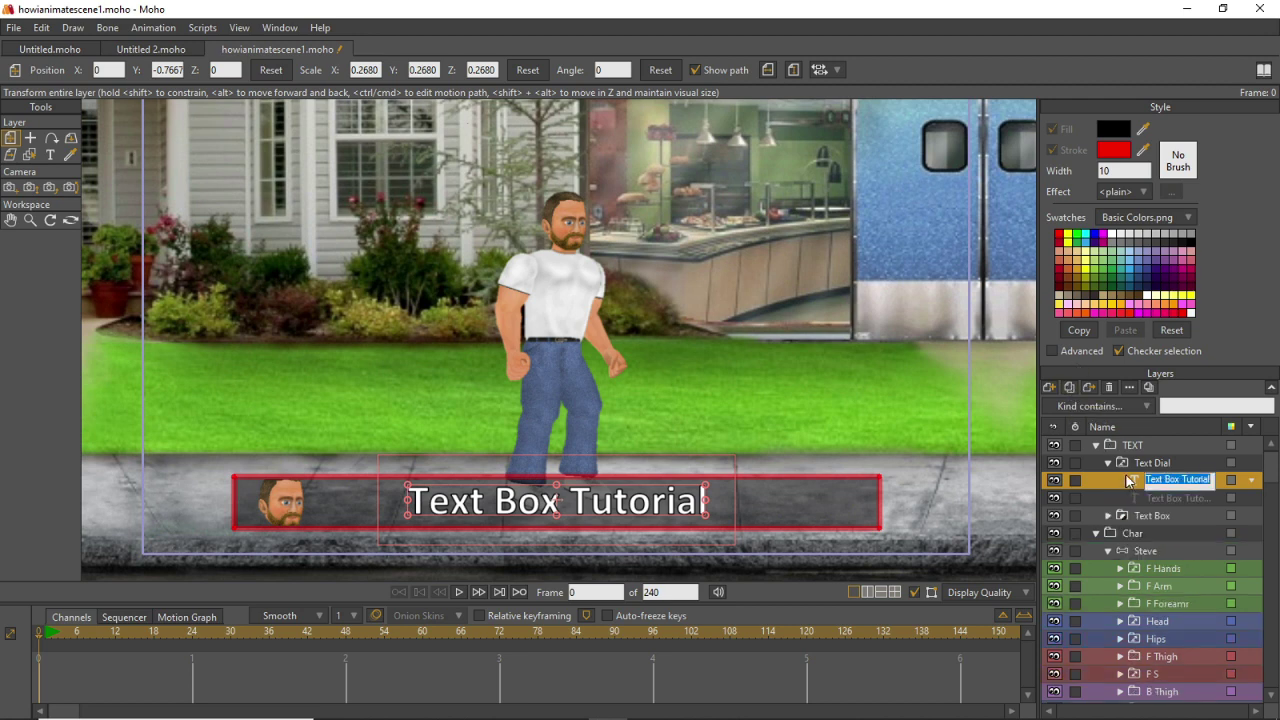
text(Hi)
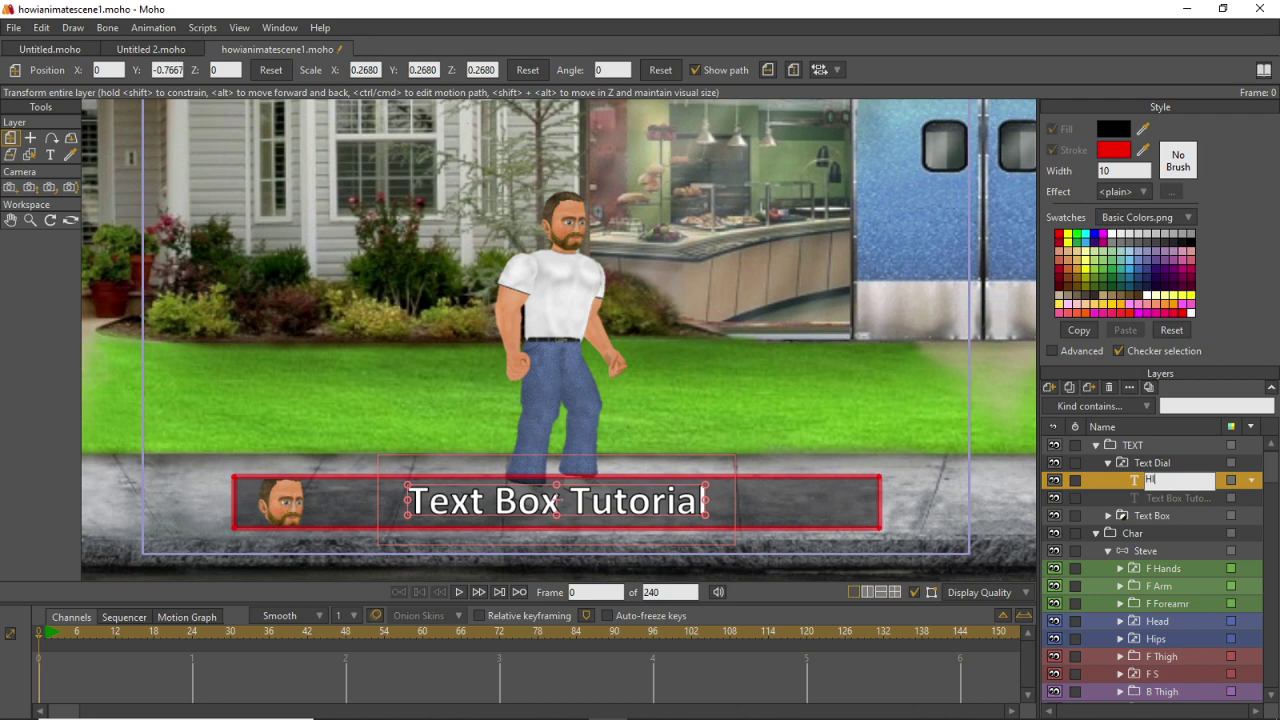
click(1127, 480)
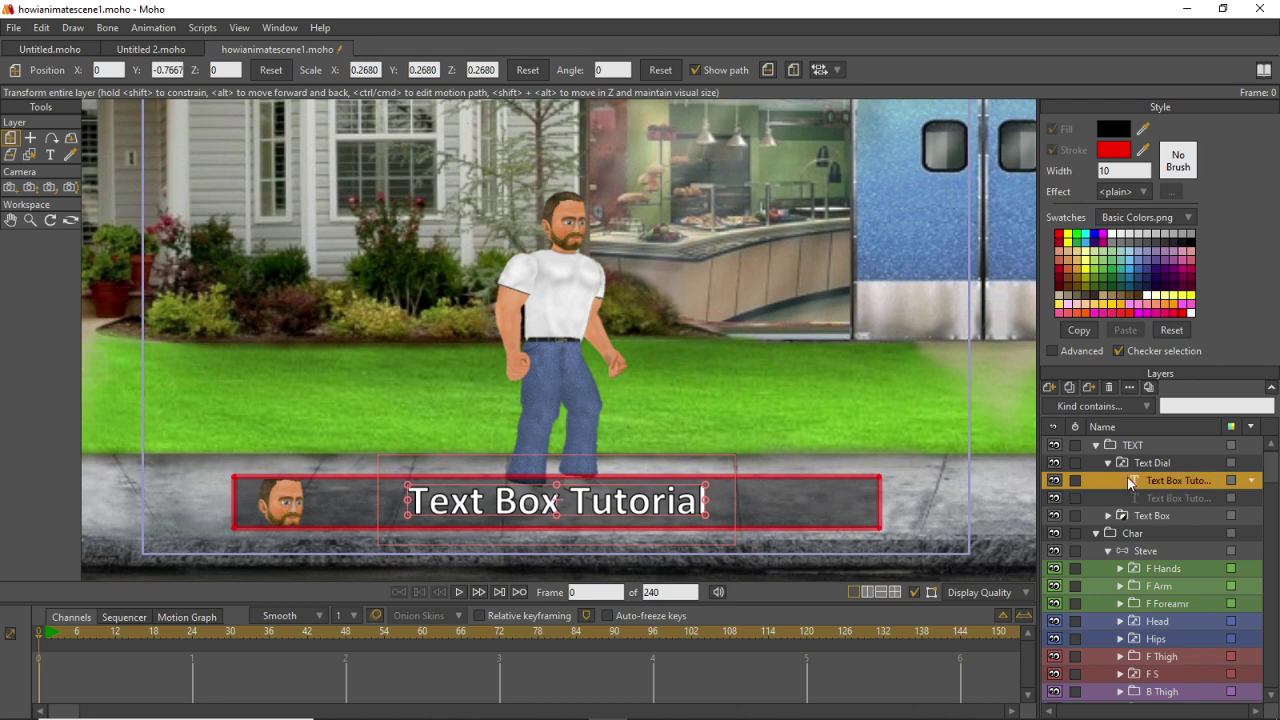
click(1069, 387)
text(How are you?)
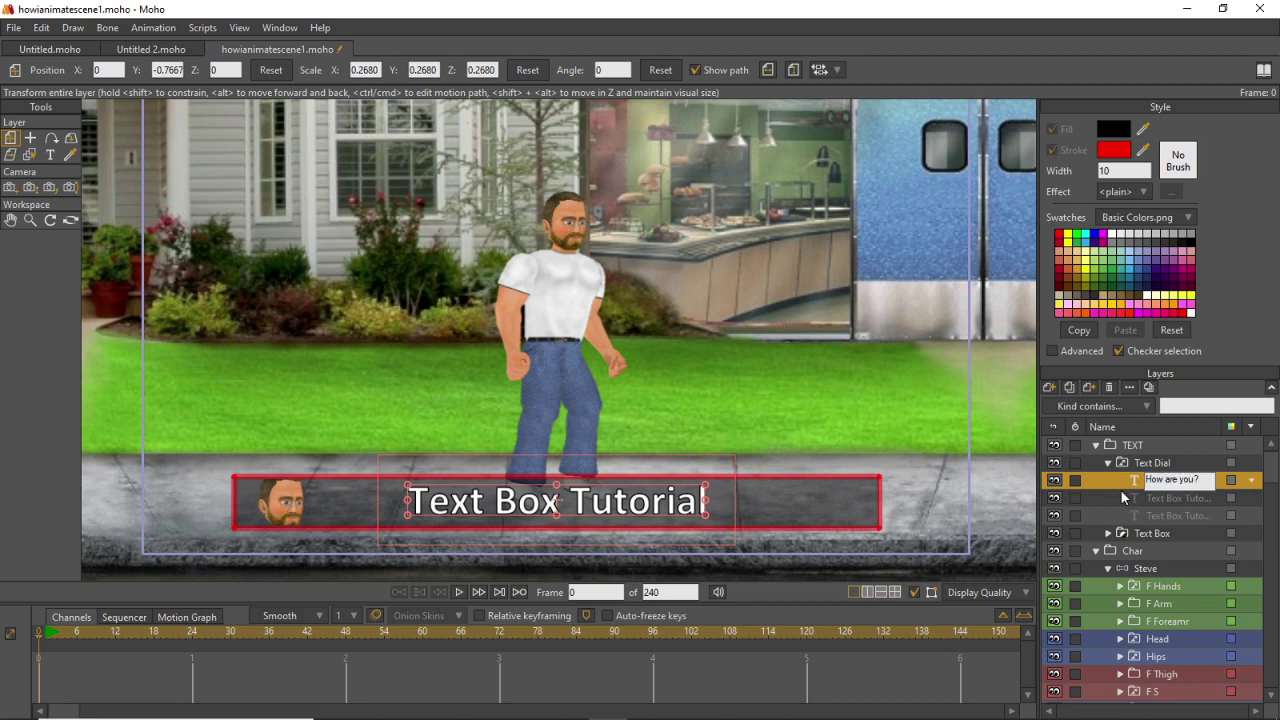
key(Escape)
click(1068, 389)
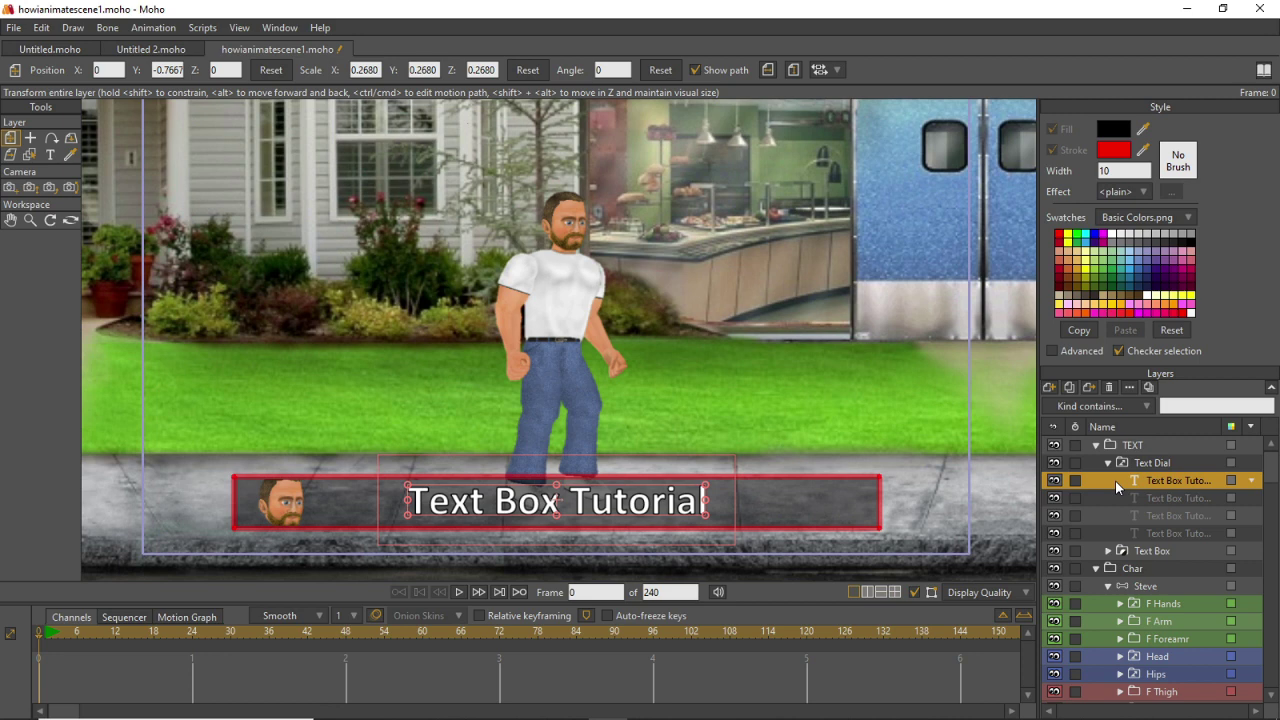
double_click(1167, 483)
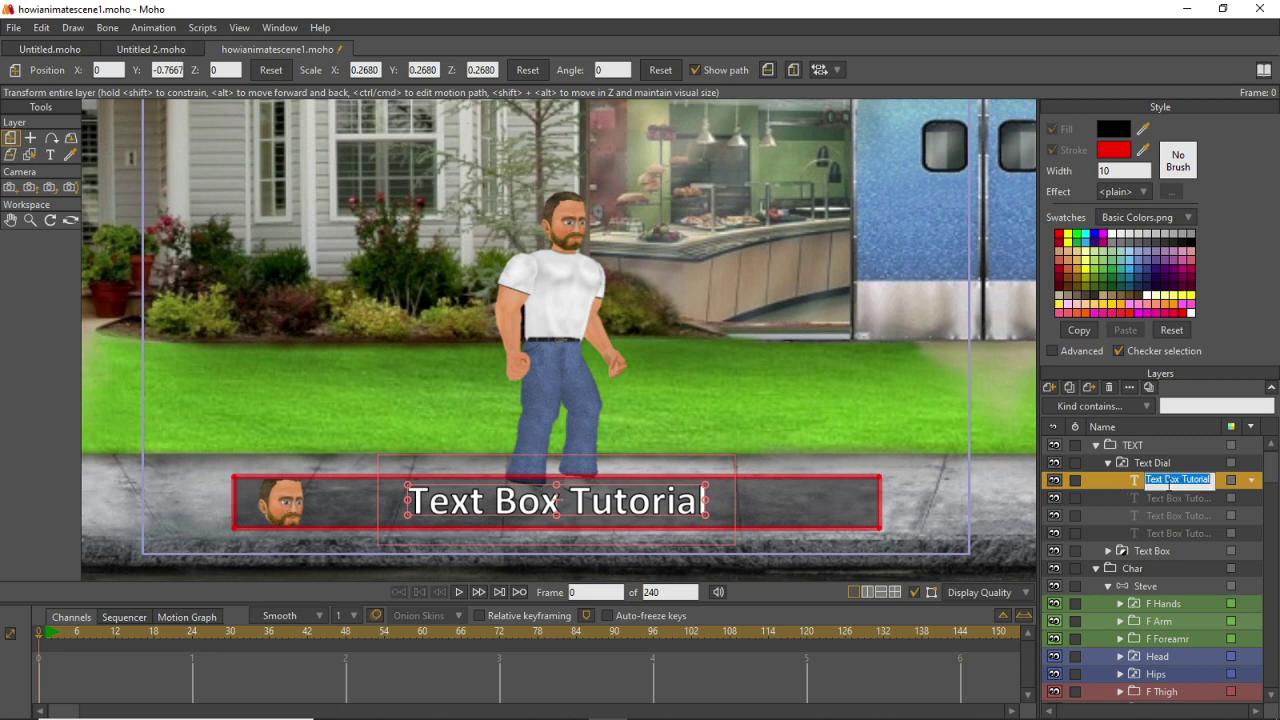
click(1150, 499)
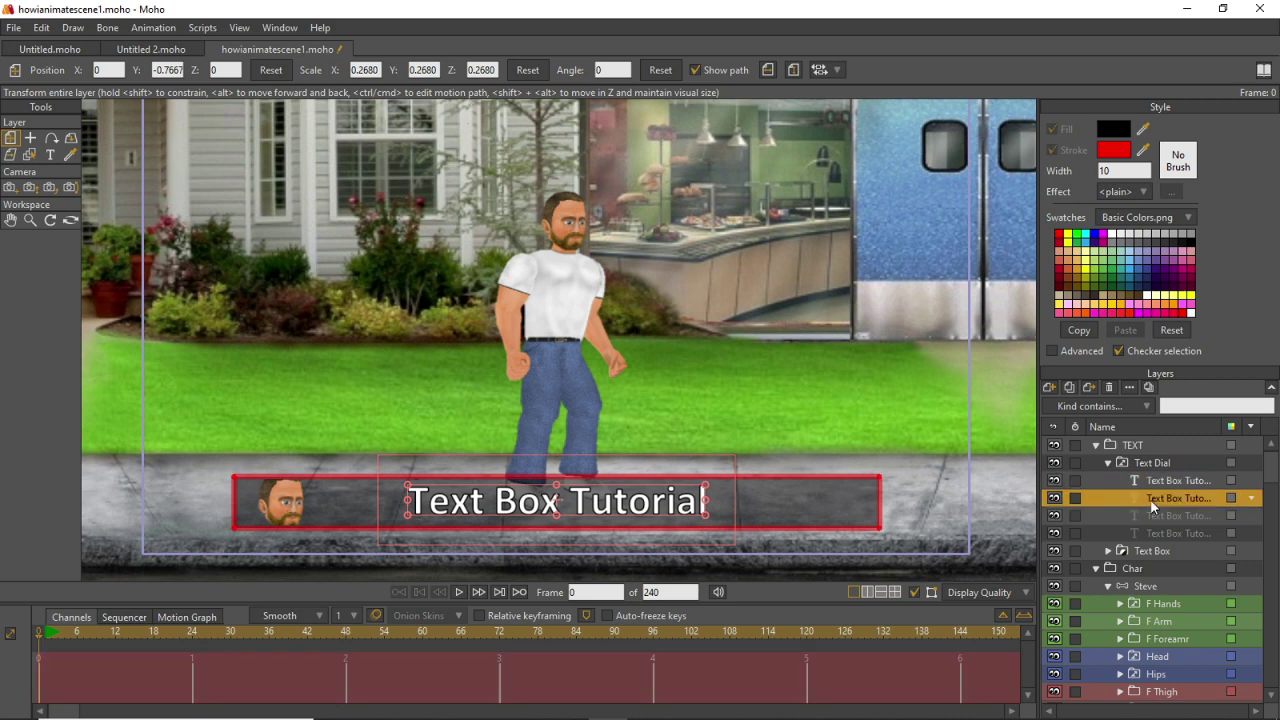
click(1055, 498)
click(1055, 498)
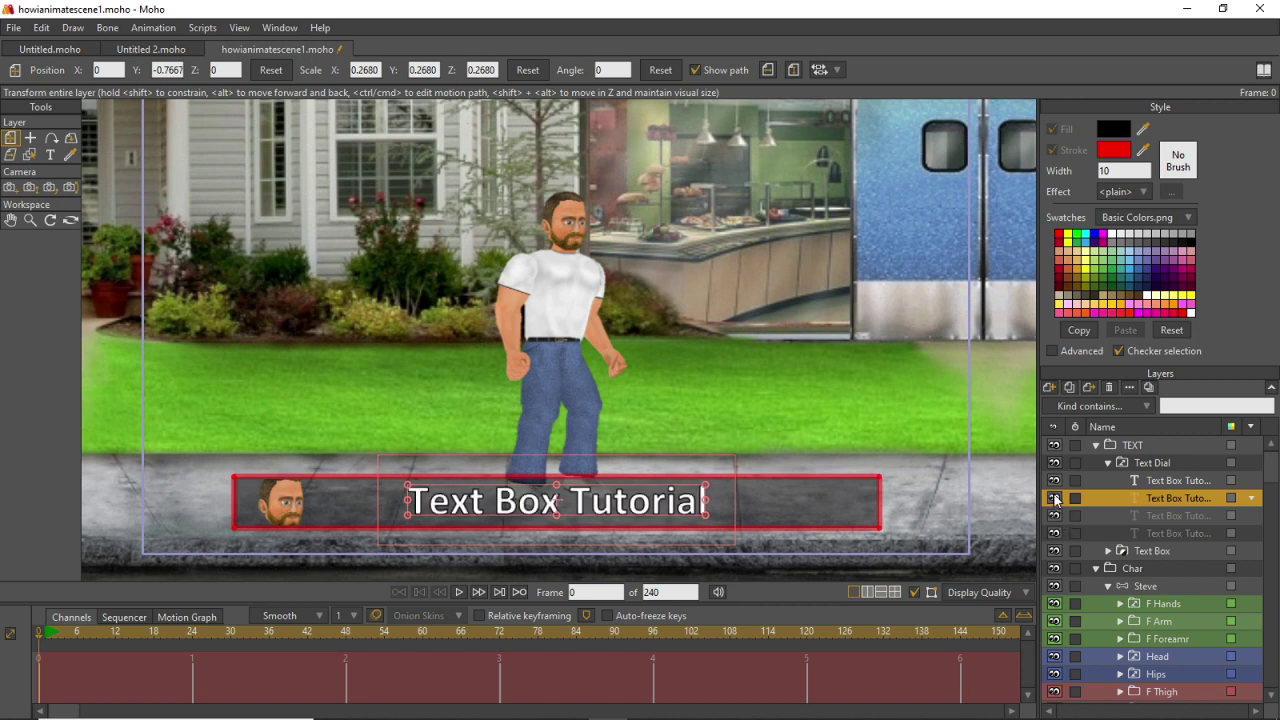
click(1167, 511)
double_click(1167, 511)
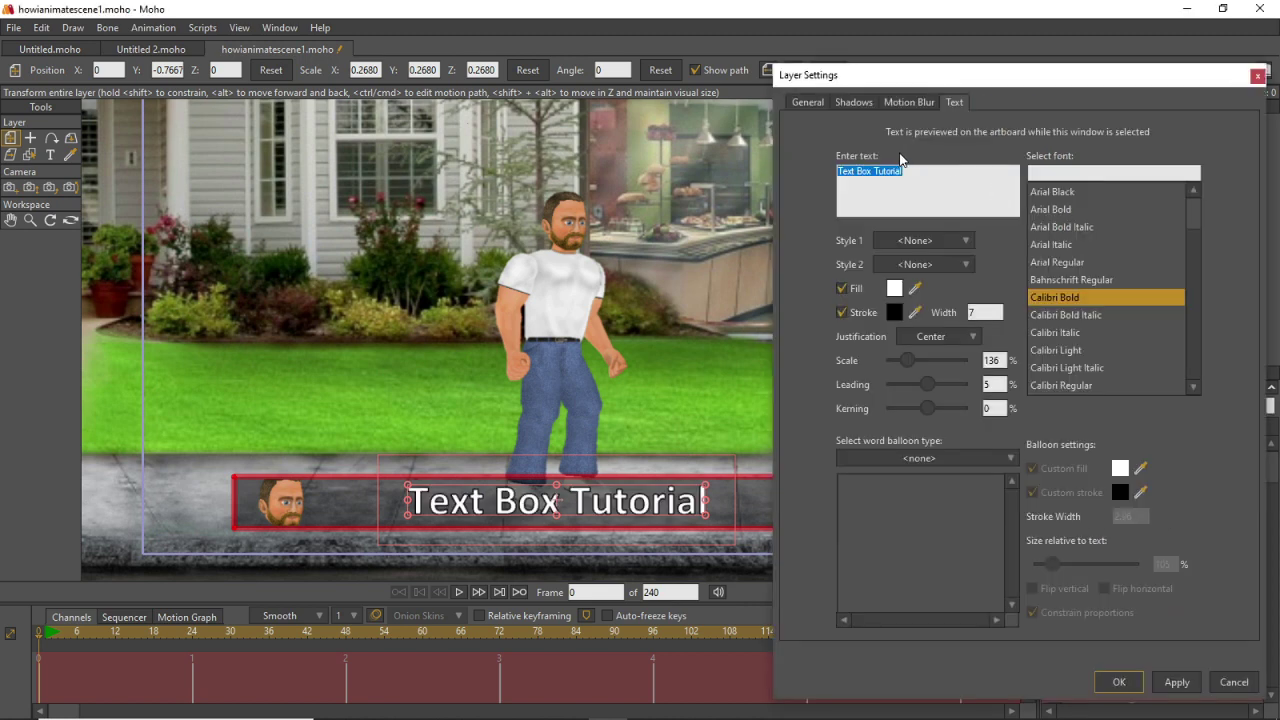
click(1235, 684)
click(1165, 482)
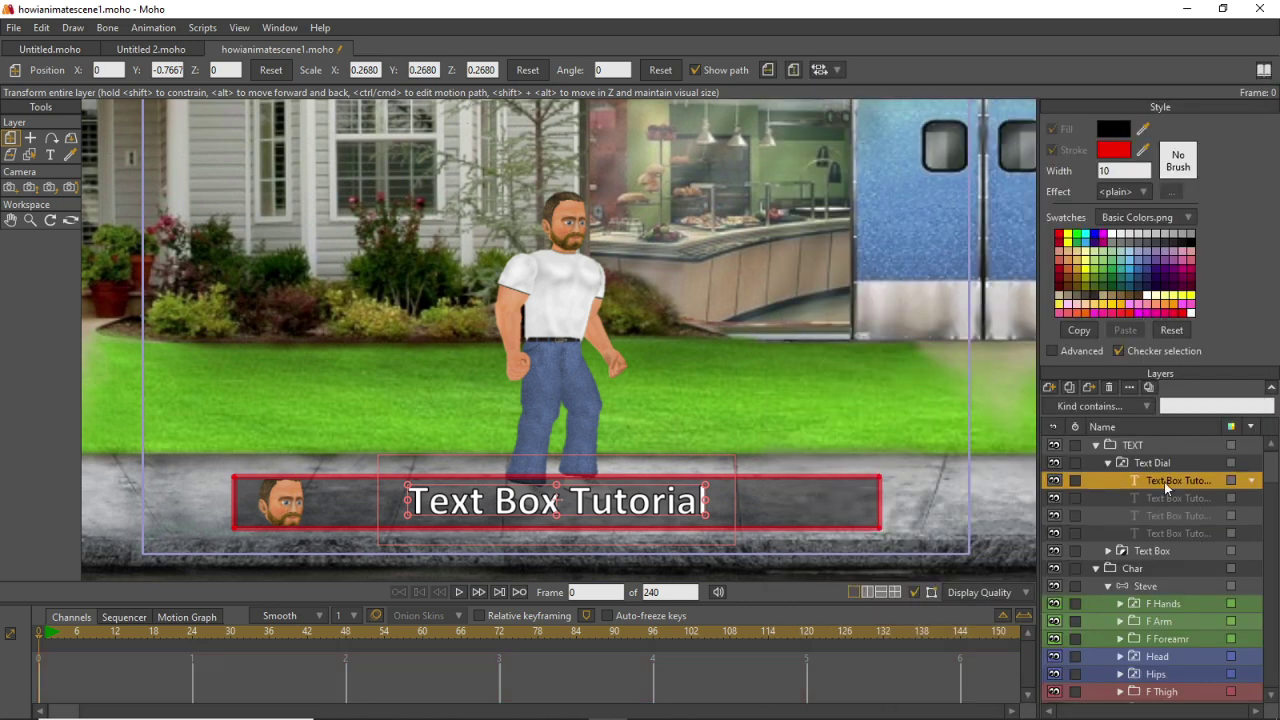
click(1108, 387)
click(1108, 387)
click(1108, 387)
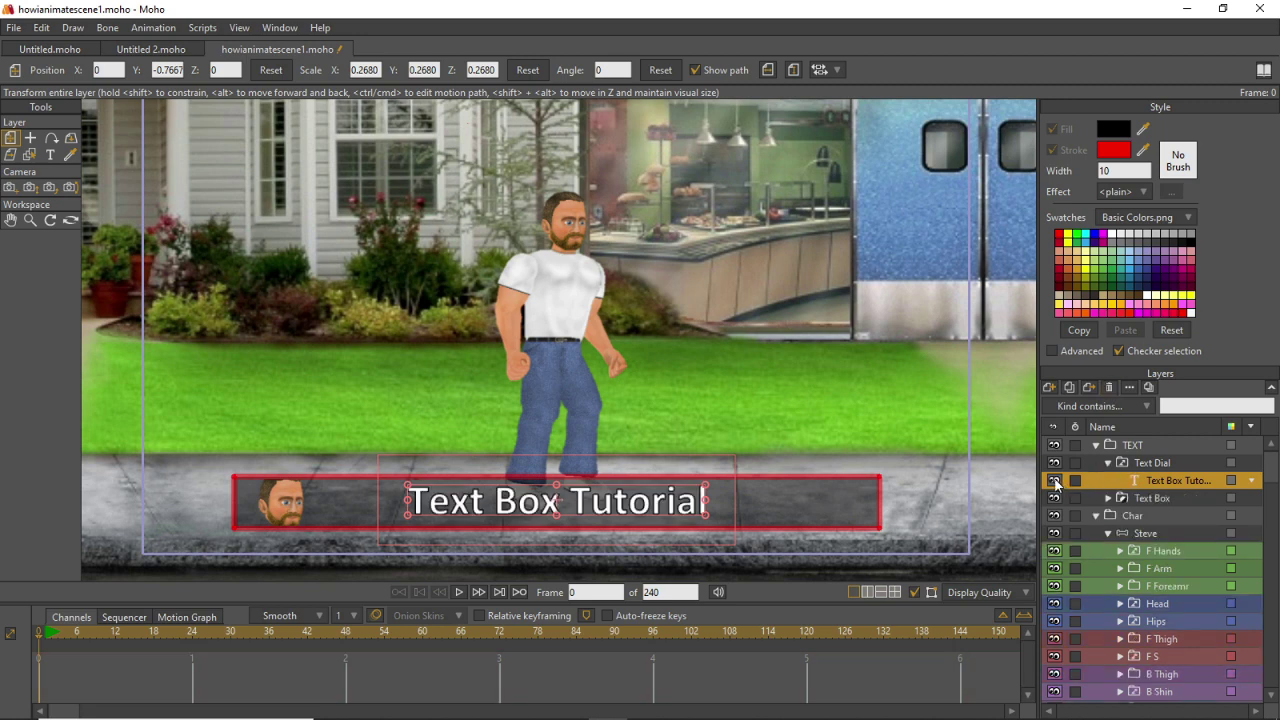
Duplicate the title text layer to create the lines Hi, How are you? and Bye.
click(1069, 389)
double_click(1140, 481)
double_click(1137, 482)
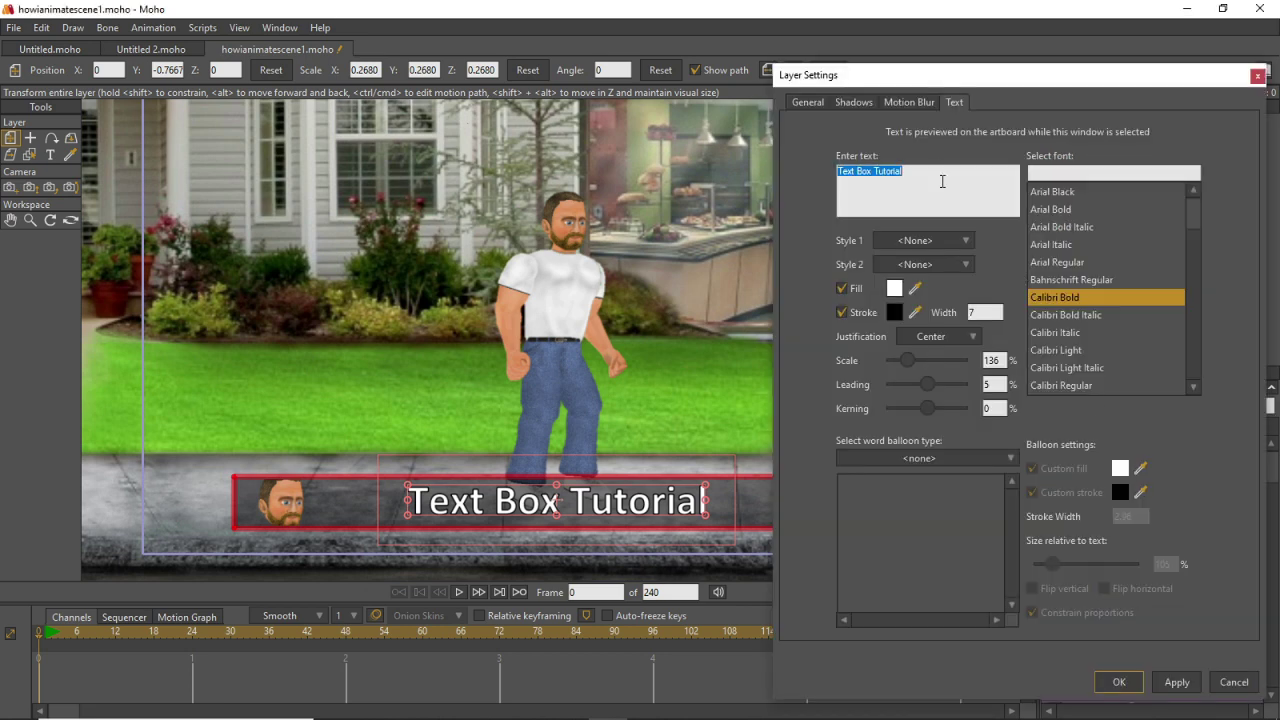
text(Hi)
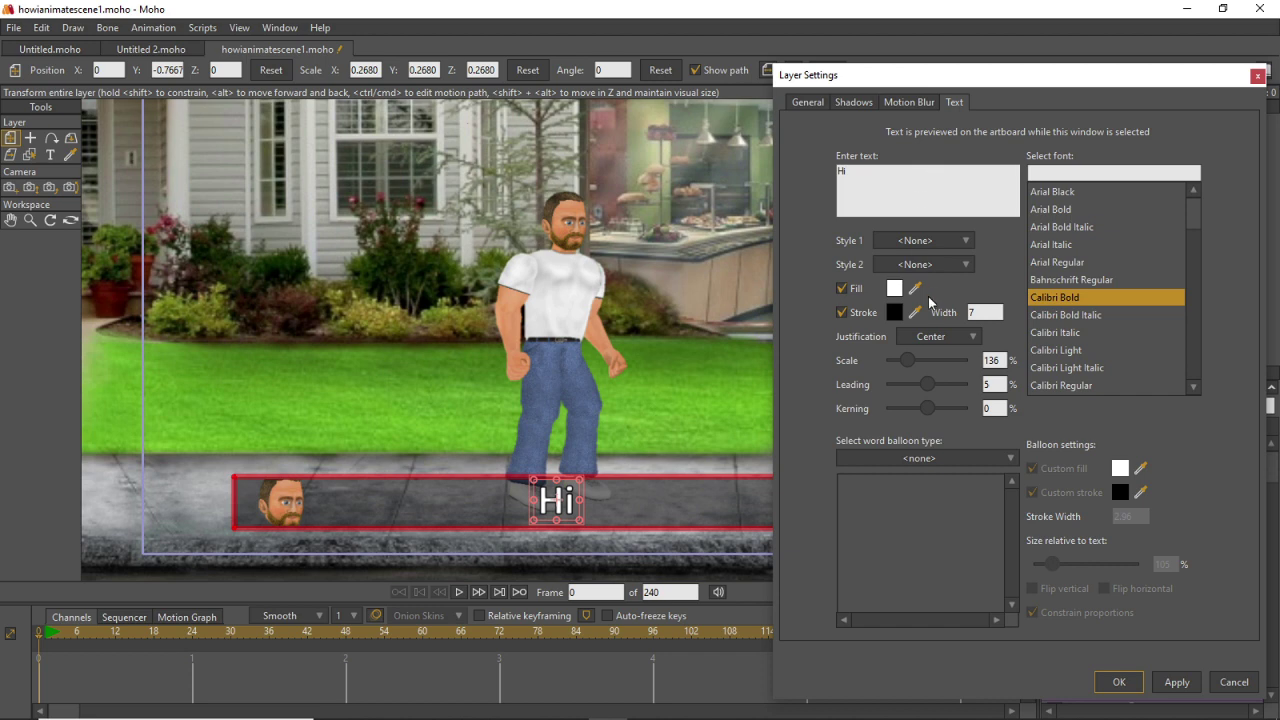
click(1119, 682)
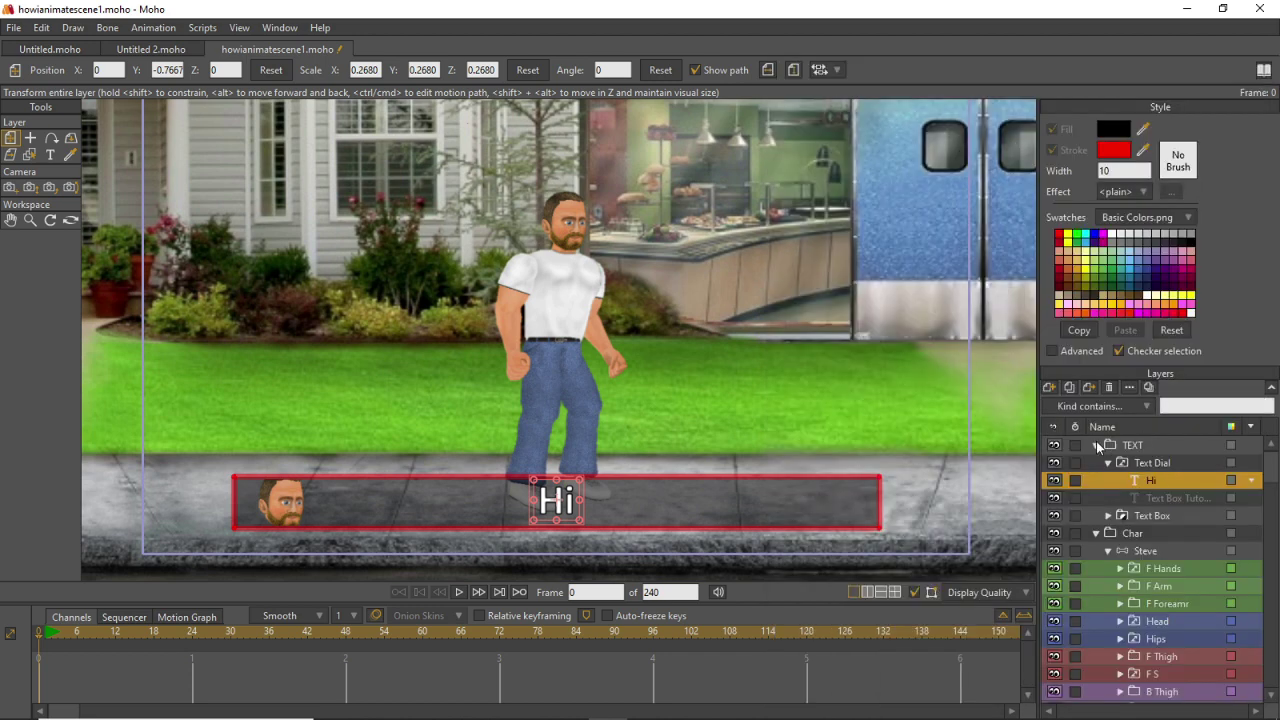
double_click(1140, 480)
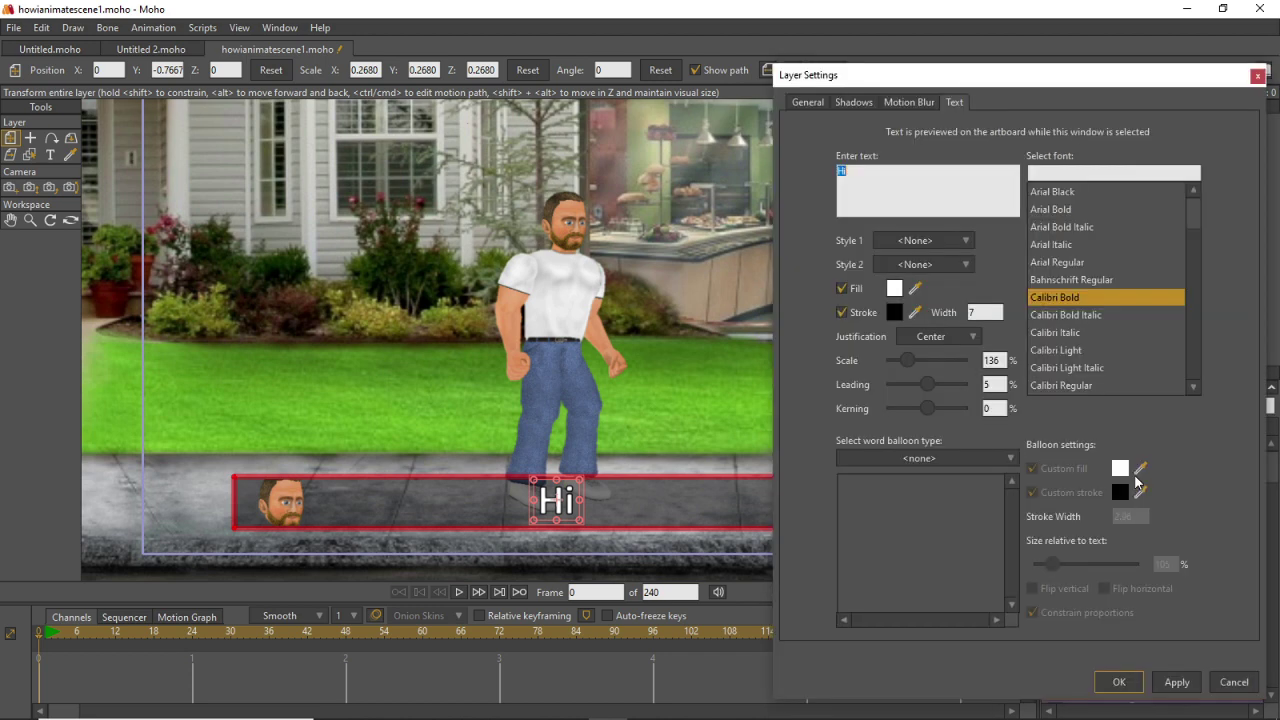
text(How)
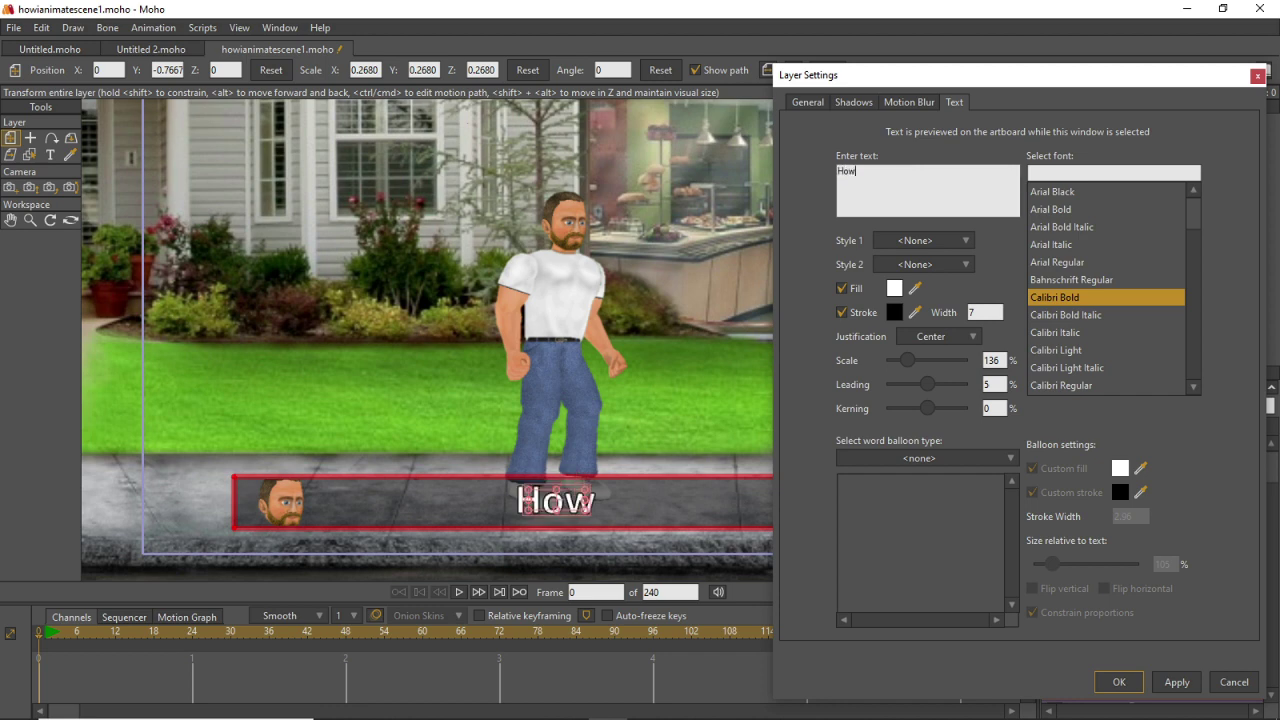
text( are you?)
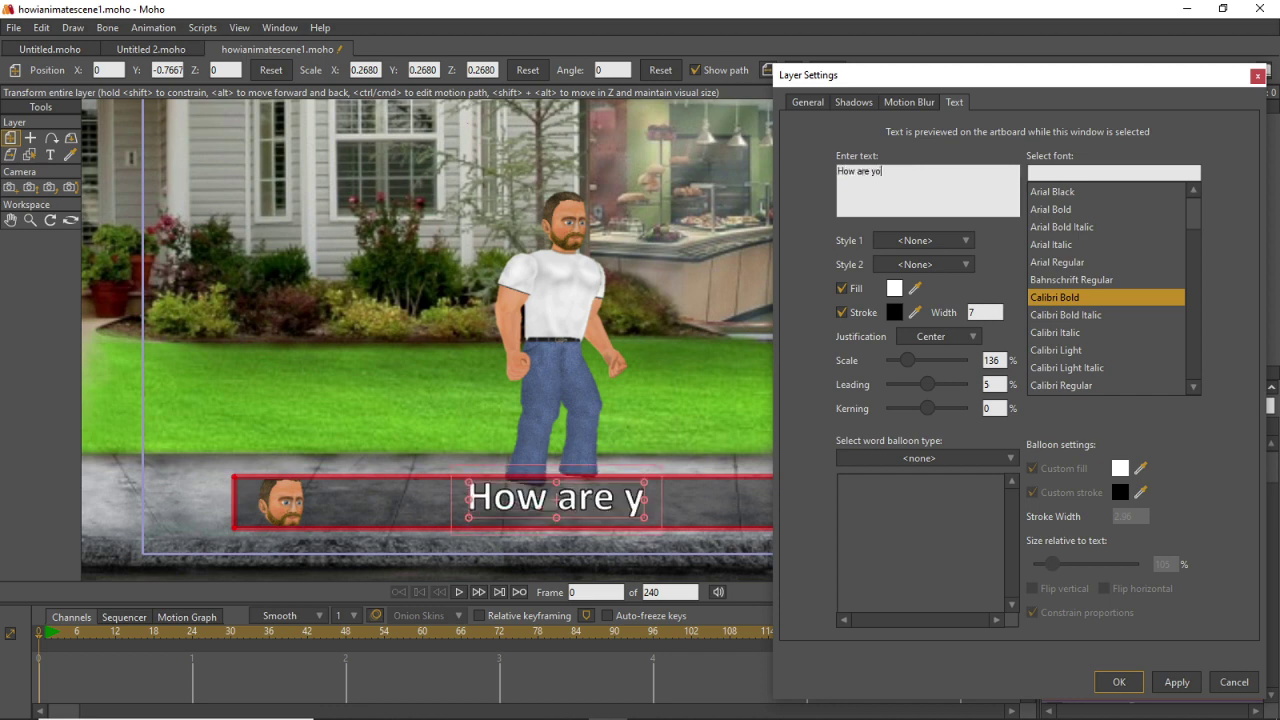
click(1117, 682)
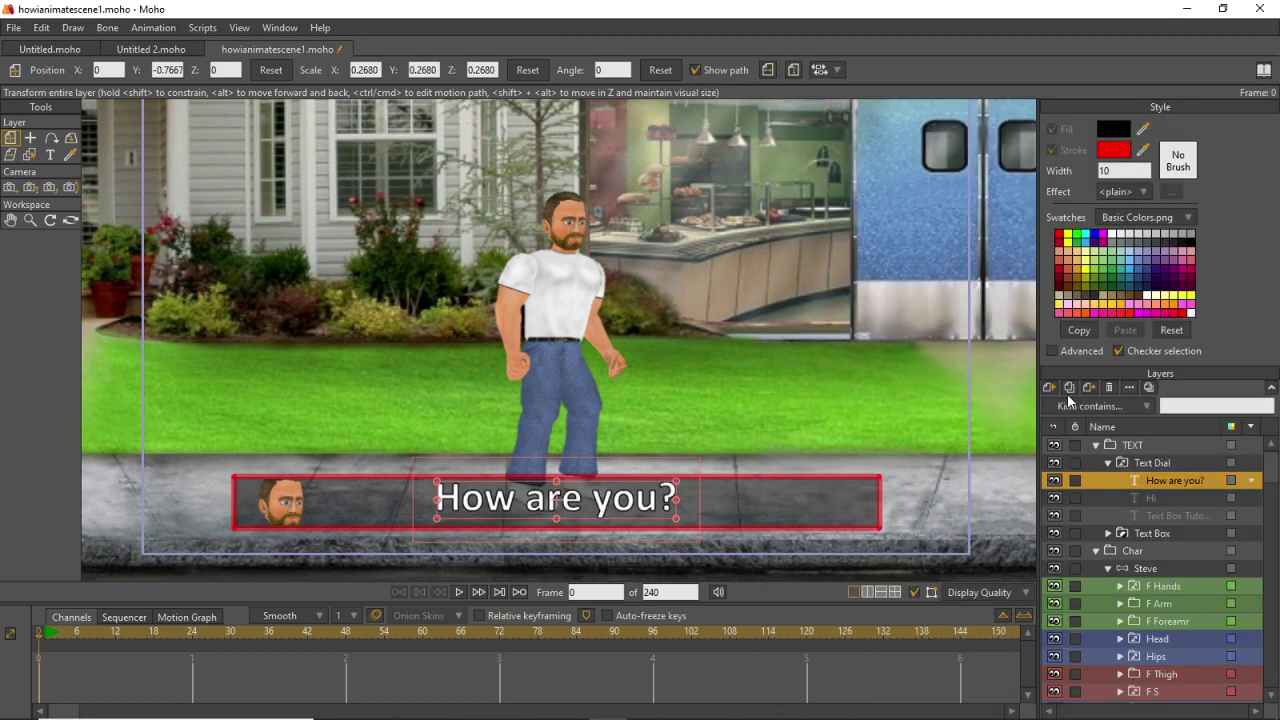
double_click(1140, 481)
text(Bye)
key(Return)
click(1107, 684)
Try the How are you? and Hi lines, then set the switch to show Bye.
click(1148, 497)
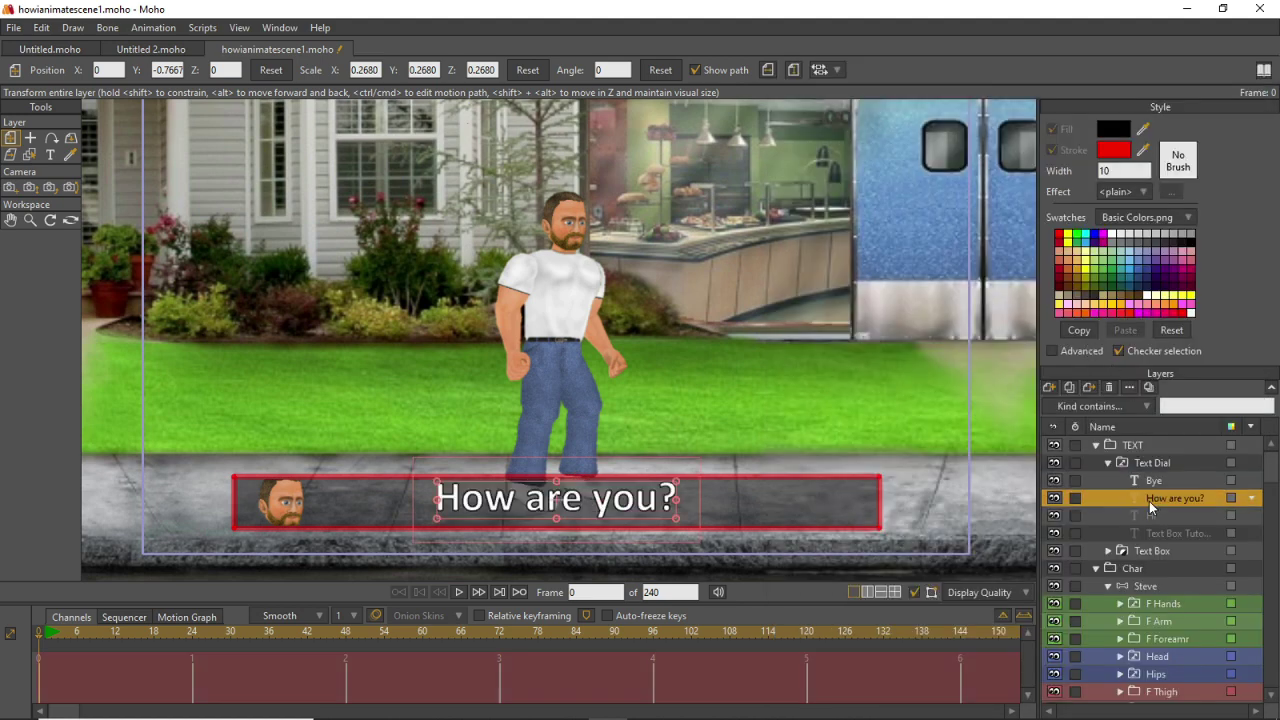
click(1145, 515)
click(1149, 498)
click(1146, 481)
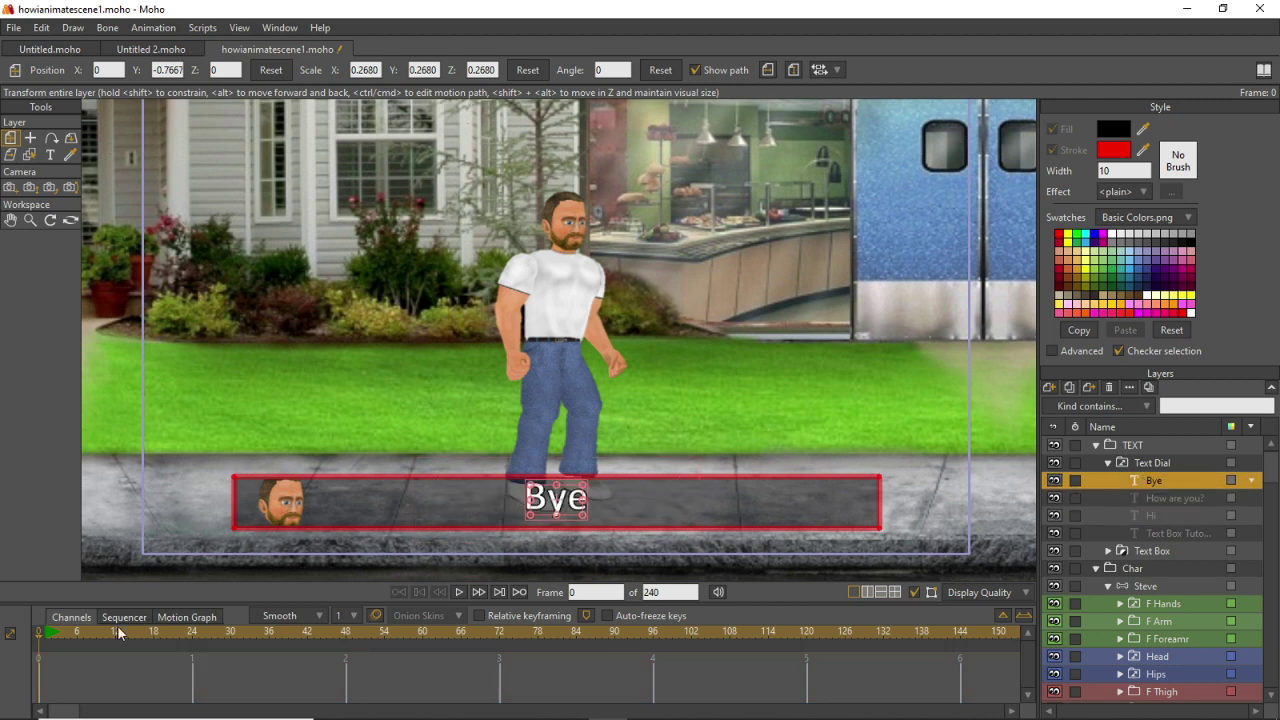
Key the Text Dial switch to Hi at frame 6, How are you? at 24, and Bye at 48.
drag(50, 636, 77, 622)
right_click(1155, 465)
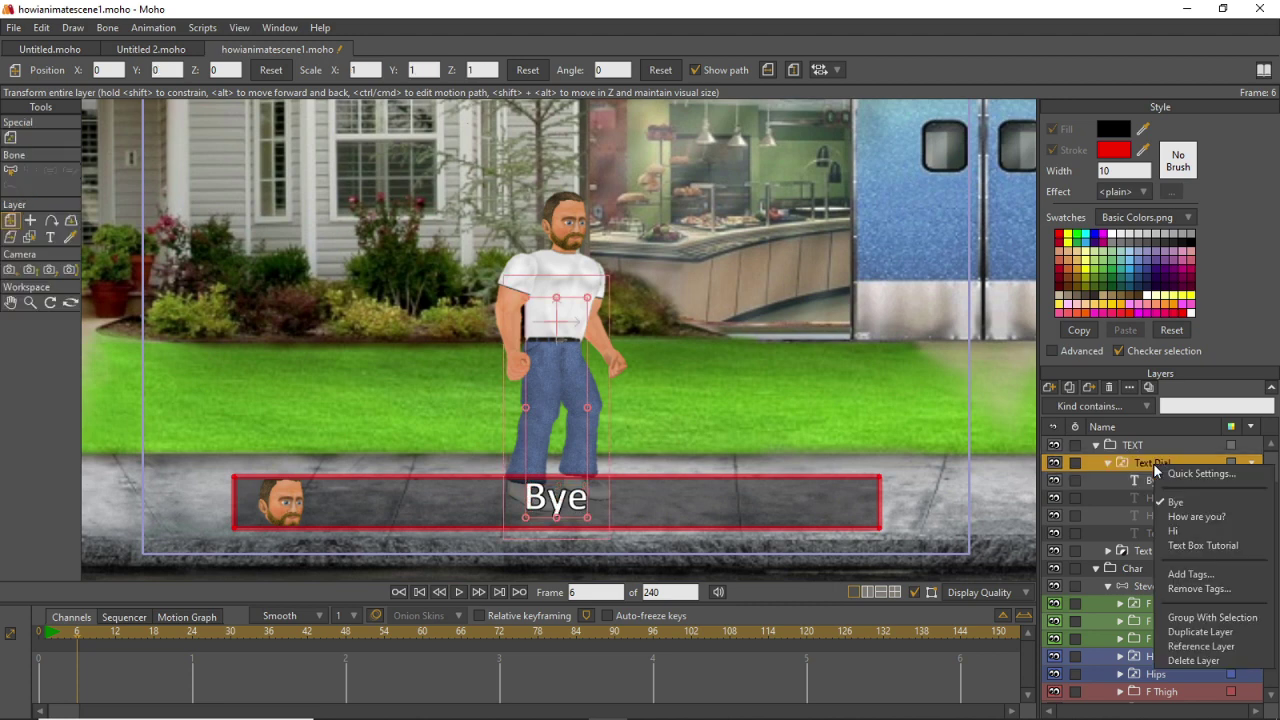
click(1185, 530)
drag(68, 631, 194, 629)
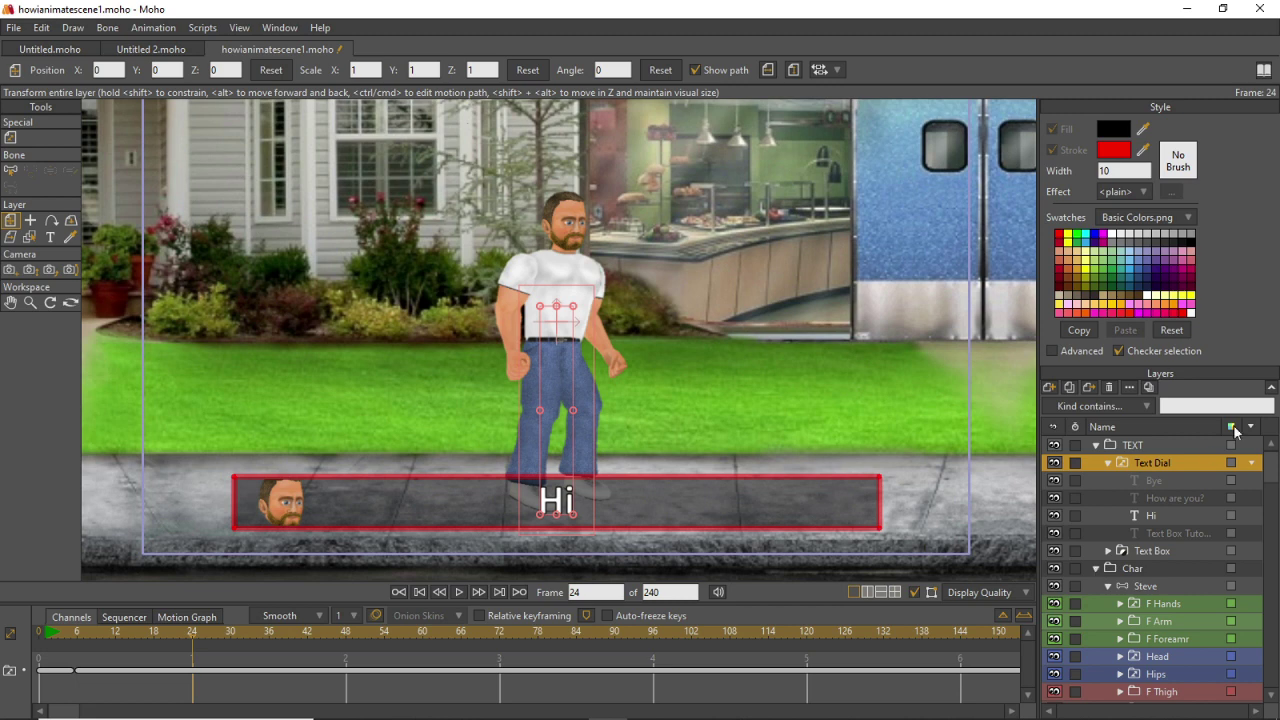
right_click(1154, 466)
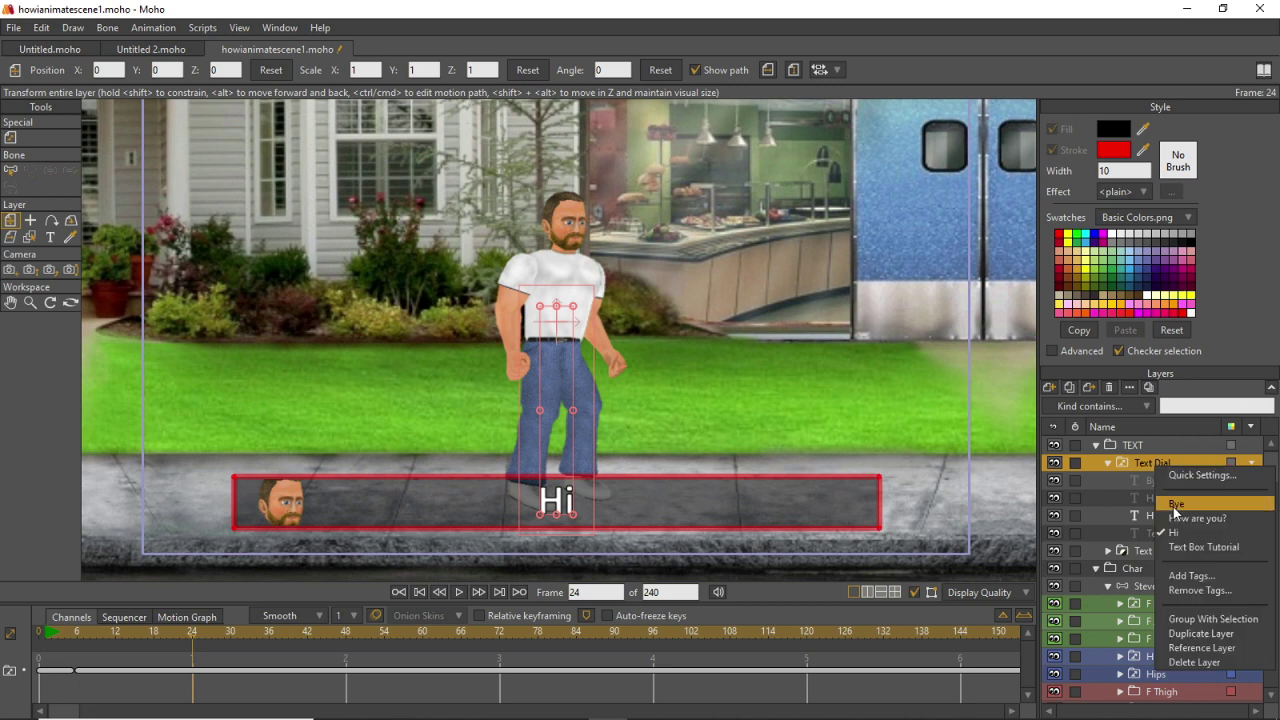
click(1174, 512)
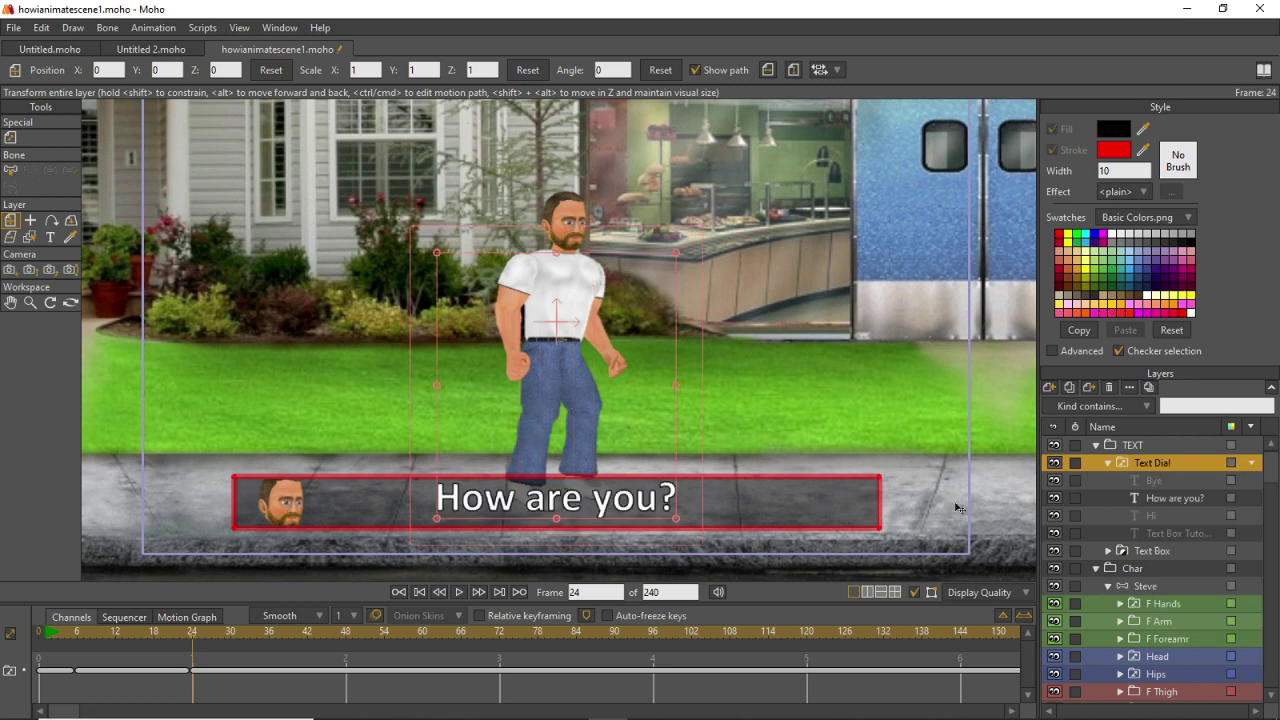
click(341, 635)
right_click(1137, 466)
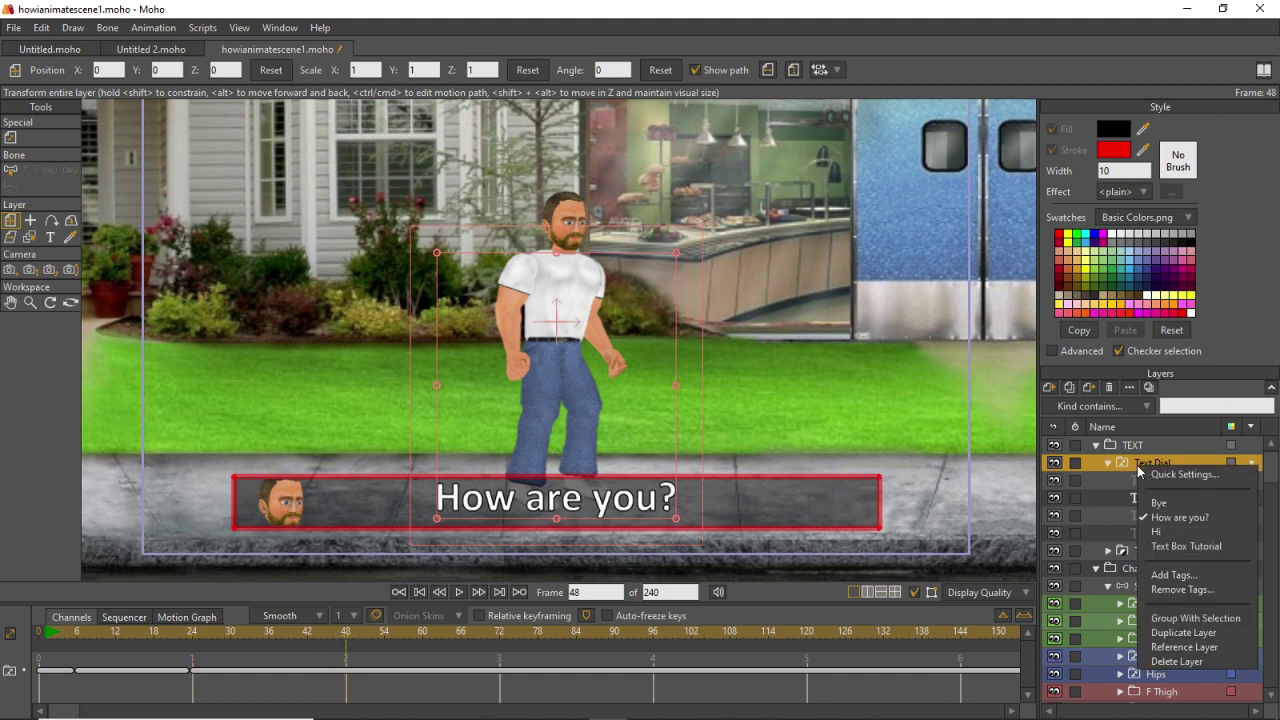
click(1159, 502)
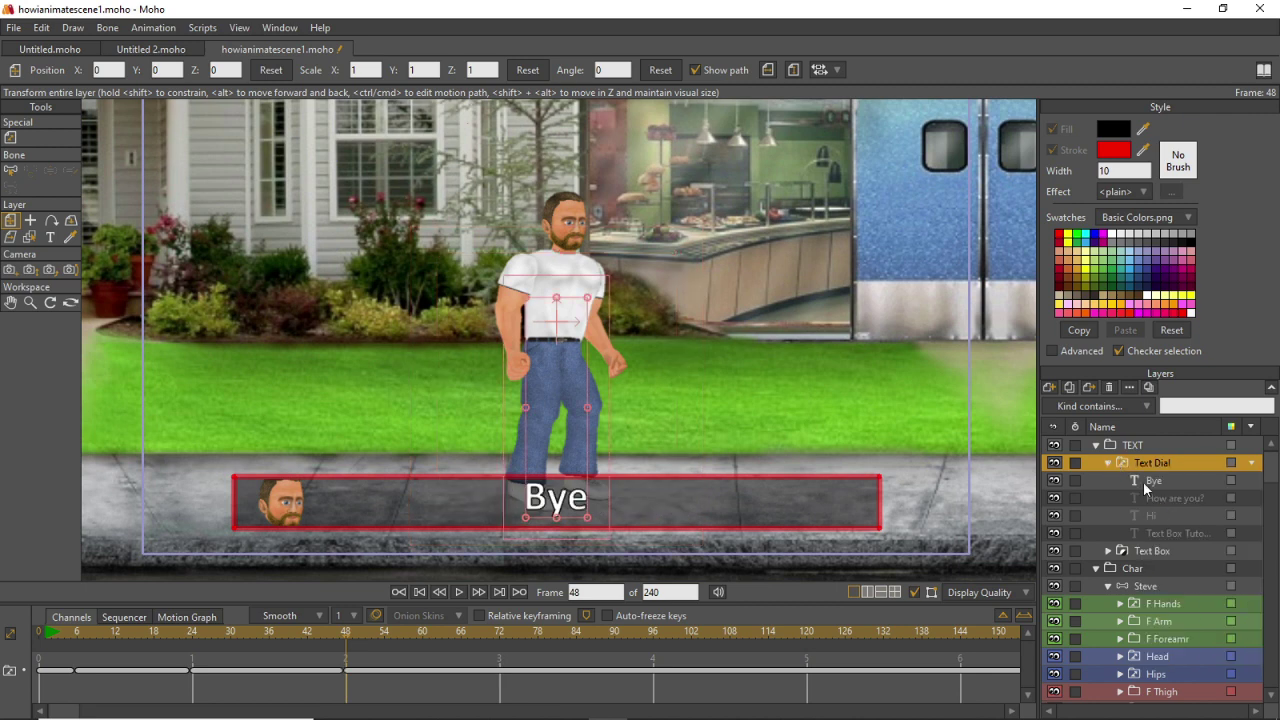
Set the Text Dial switch to Text Box Tutorial at frame 0.
drag(139, 628, 14, 630)
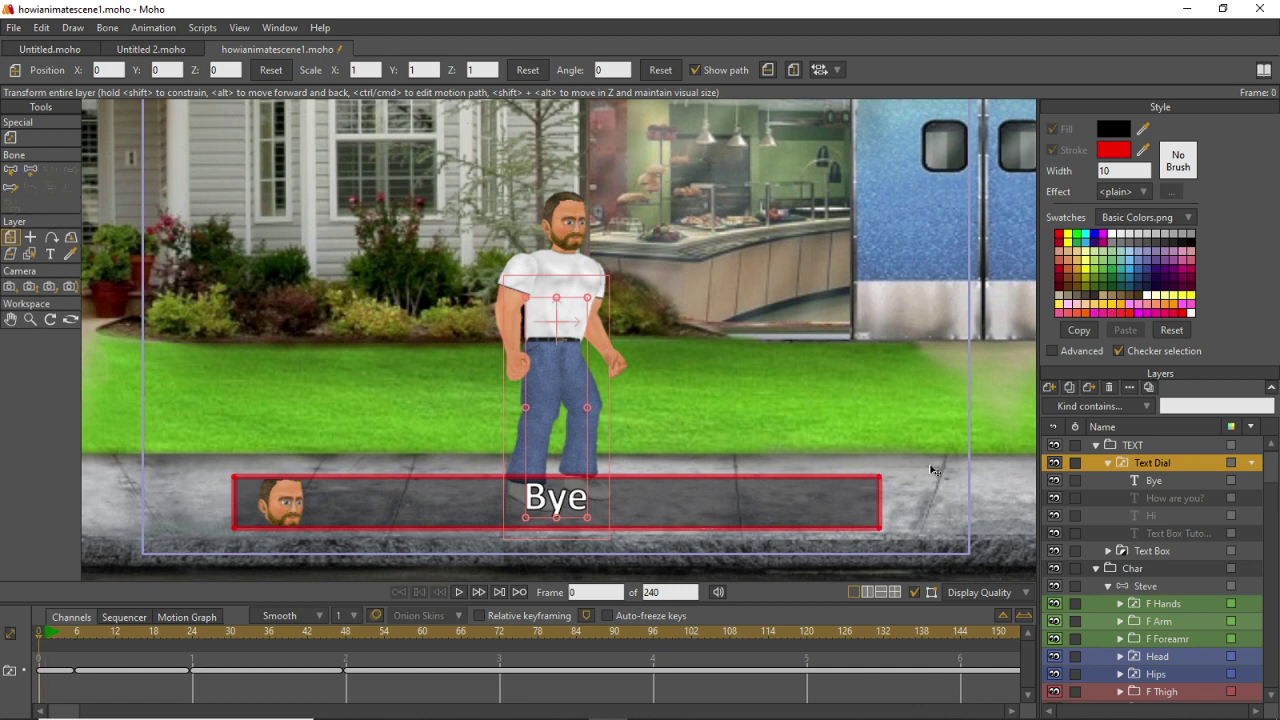
right_click(1146, 463)
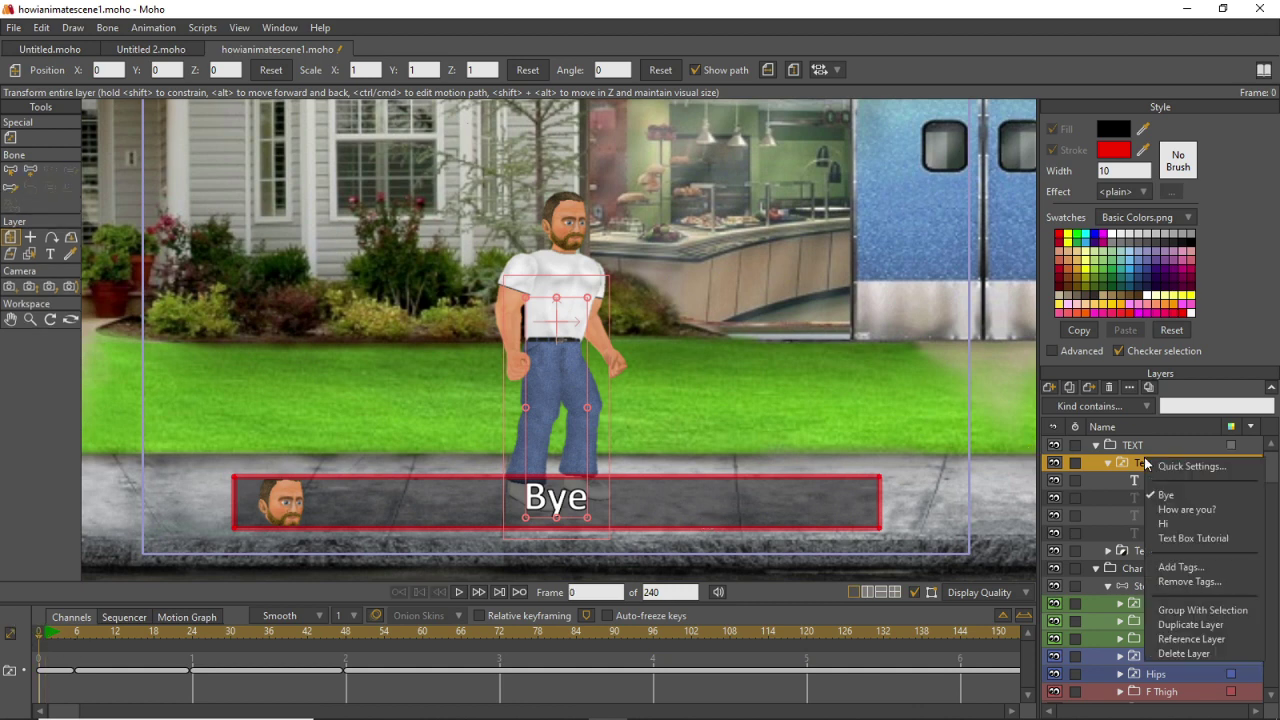
click(1163, 523)
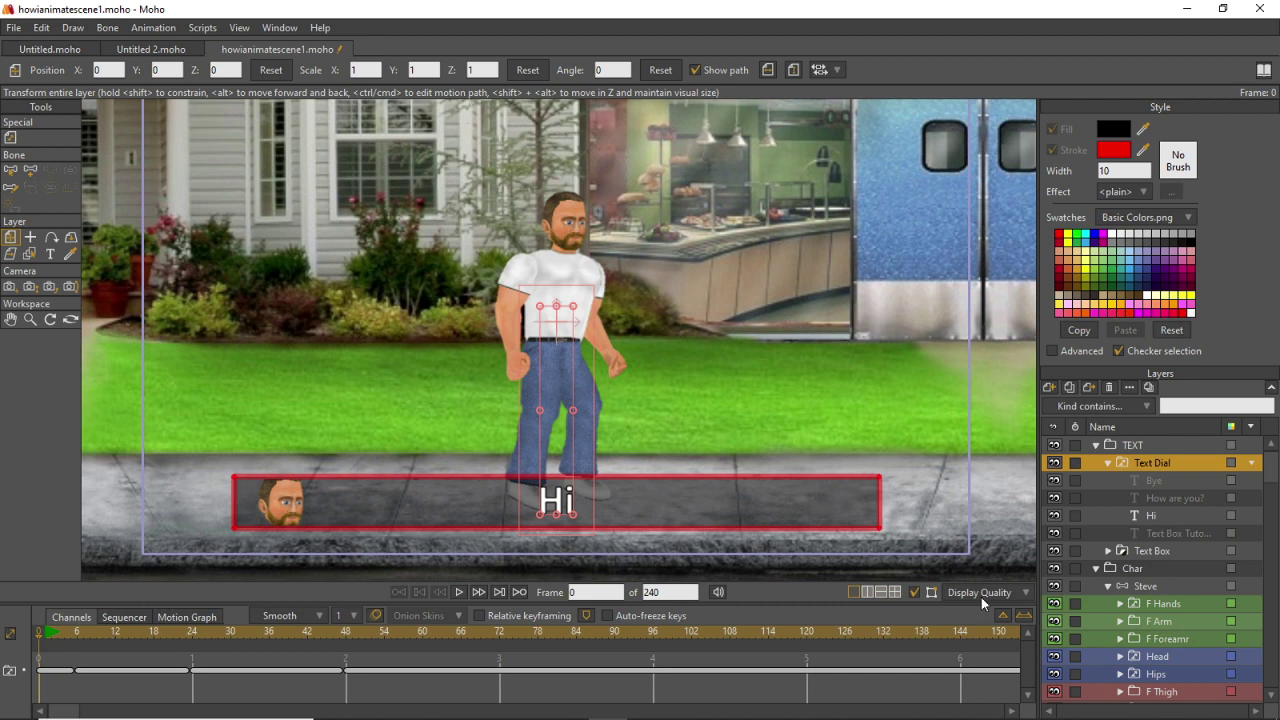
right_click(1135, 462)
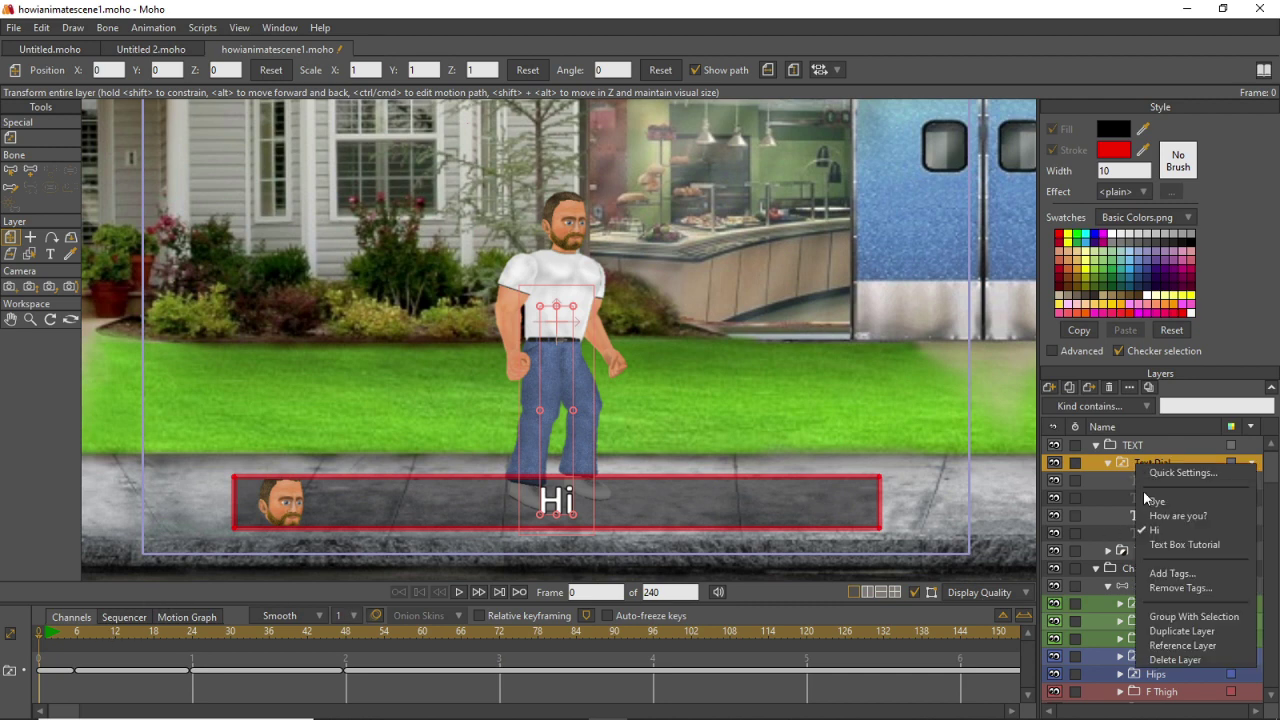
click(1161, 546)
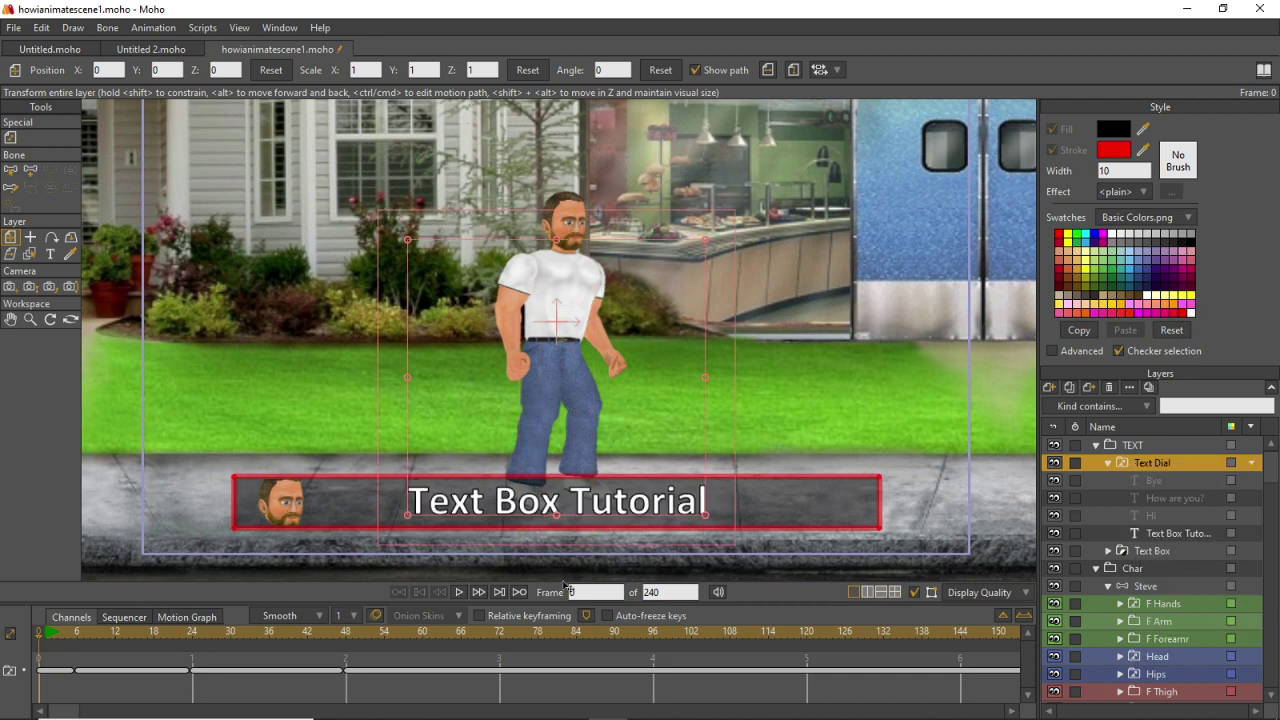
Preview the line change around frame 6, then collapse the Text Dial switch and reselect it.
click(70, 629)
drag(70, 629, 39, 618)
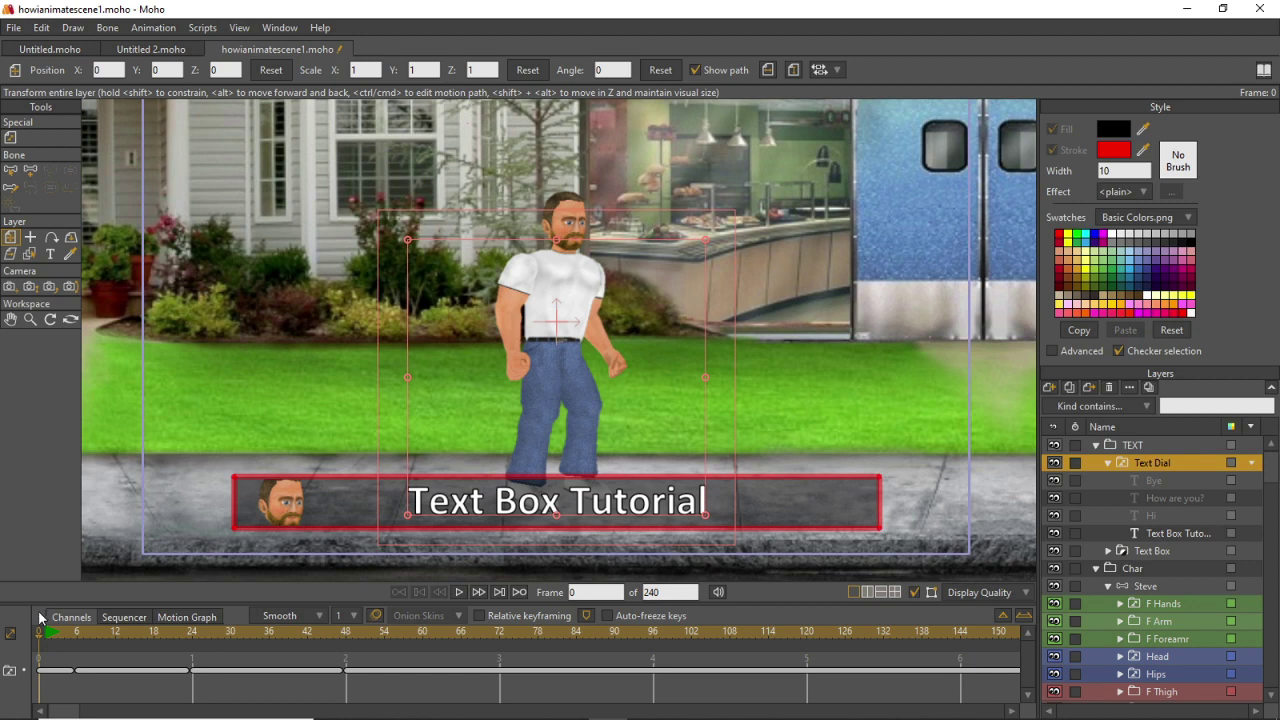
click(1108, 463)
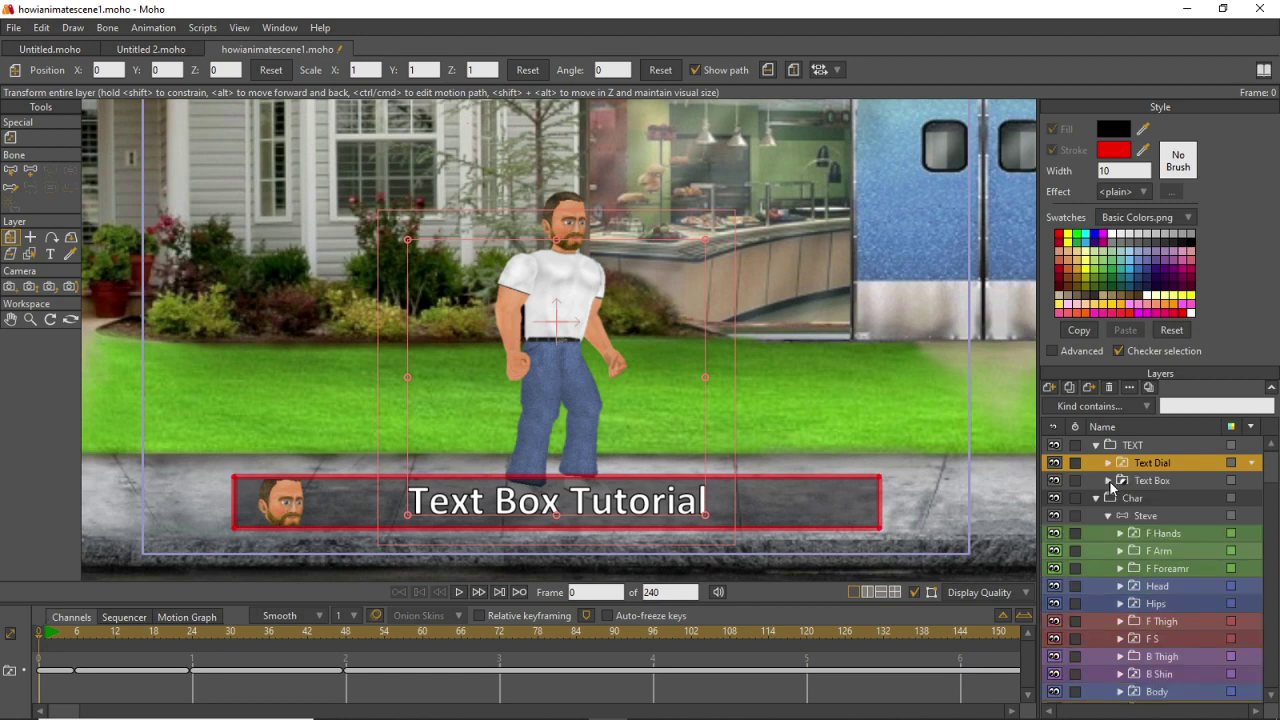
click(1122, 447)
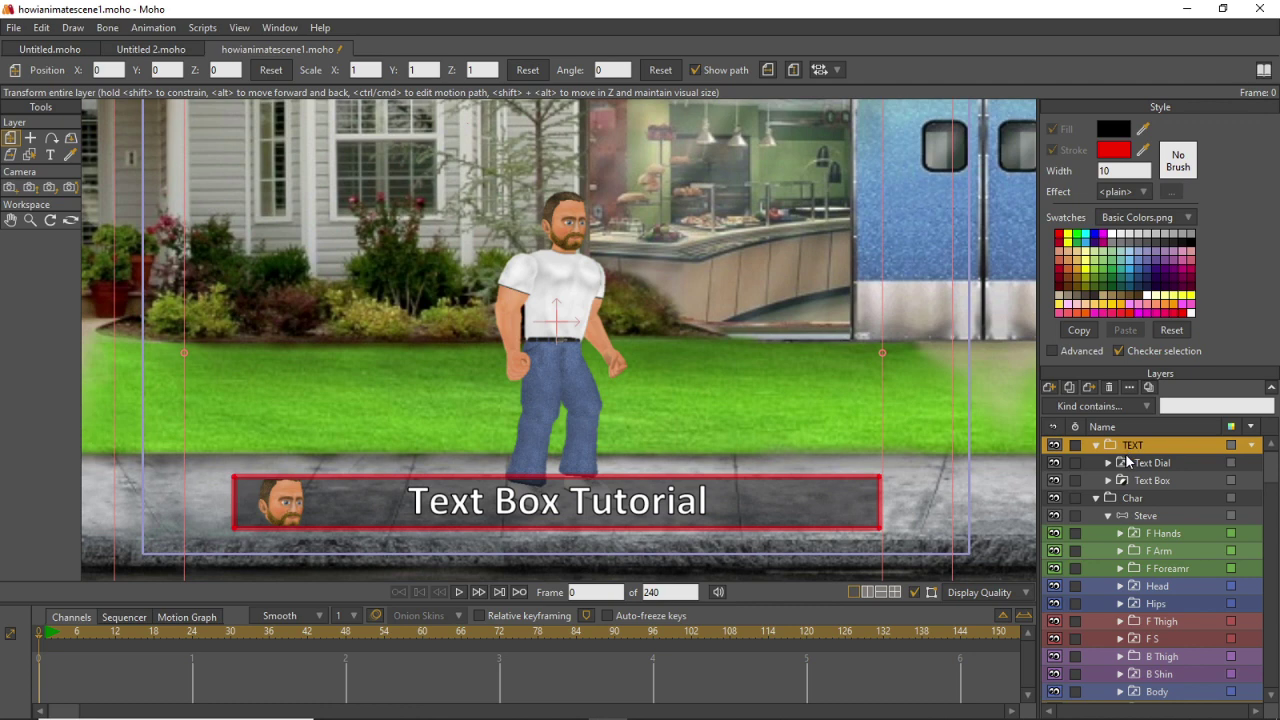
click(1126, 458)
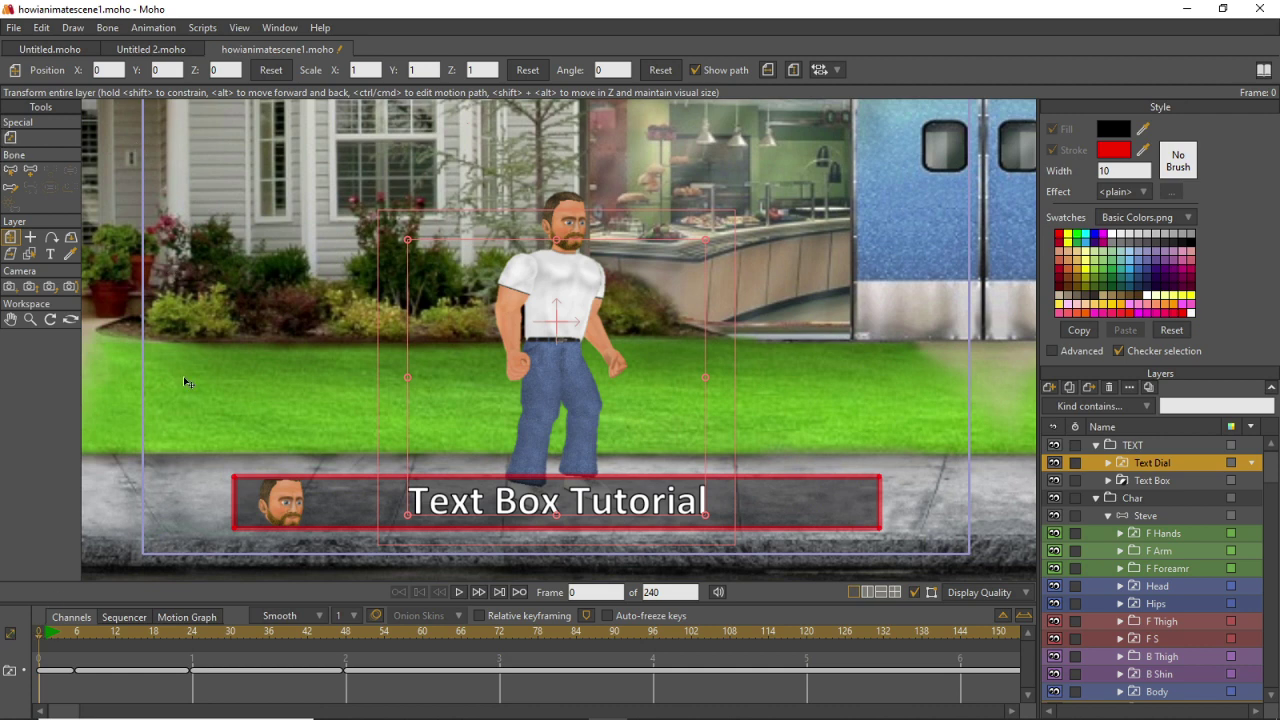
Add a new vector layer inside TEXT and rename it None.
click(1050, 388)
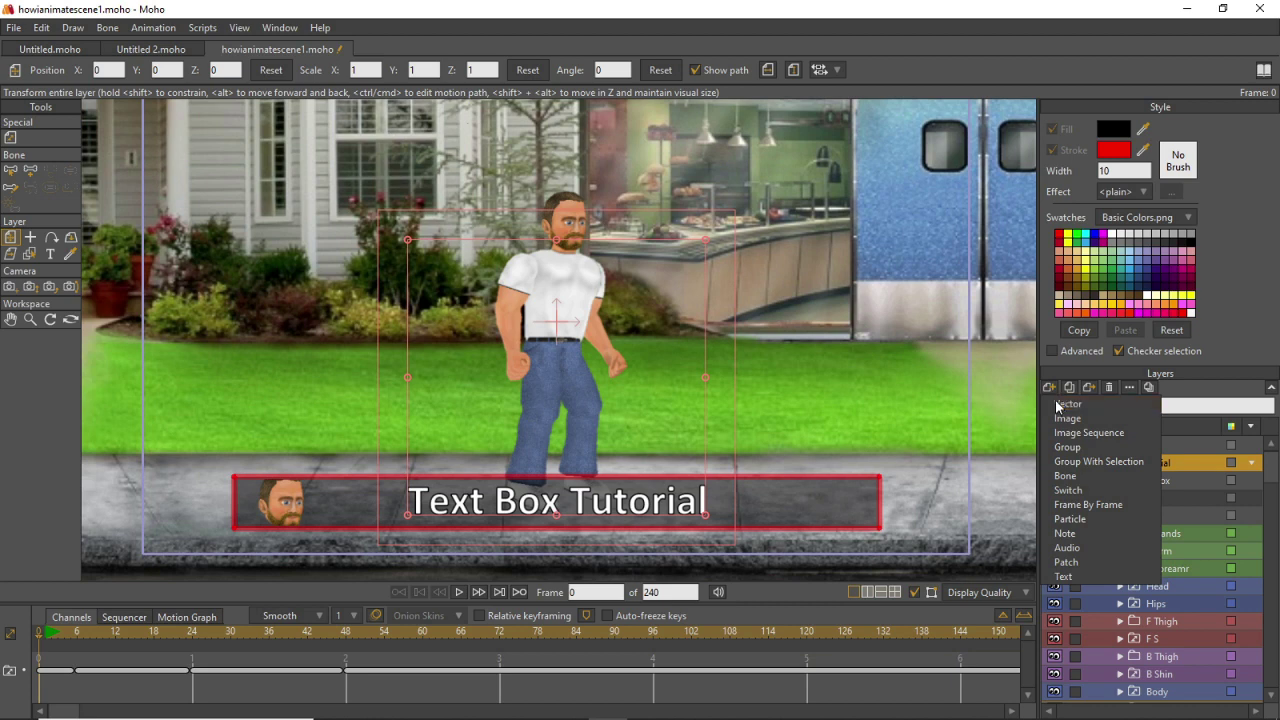
click(1055, 402)
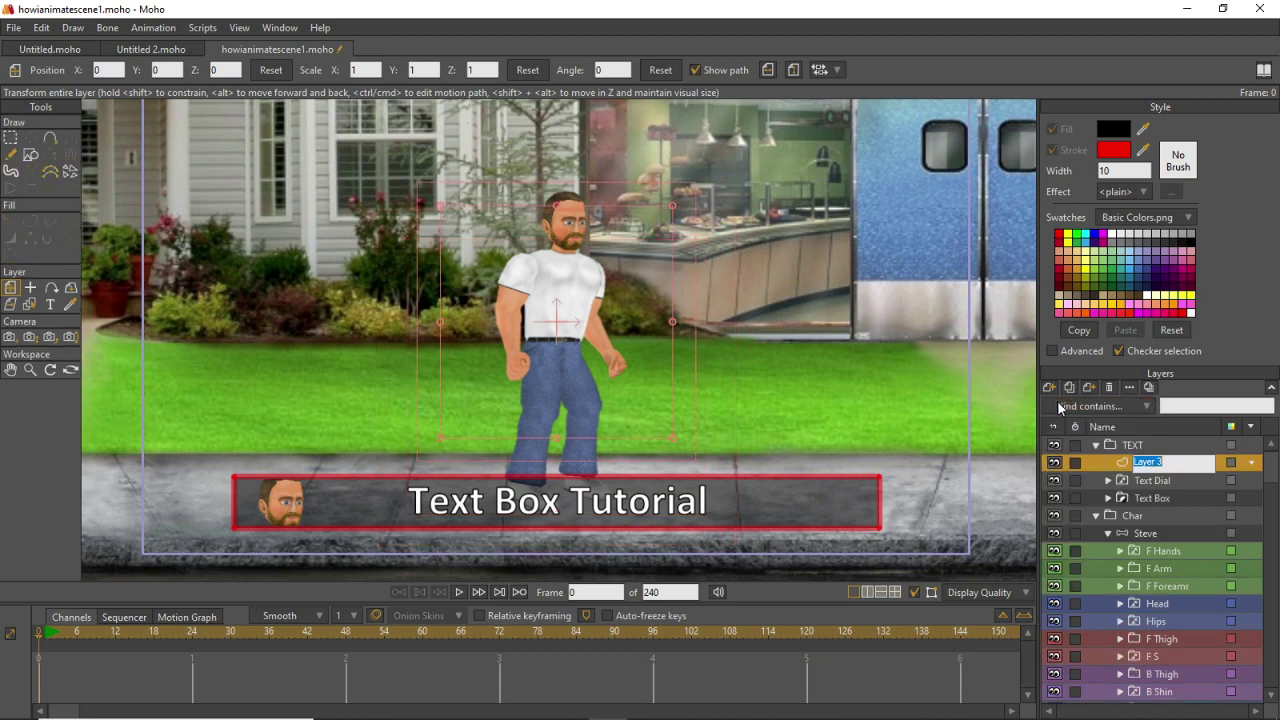
click(1124, 467)
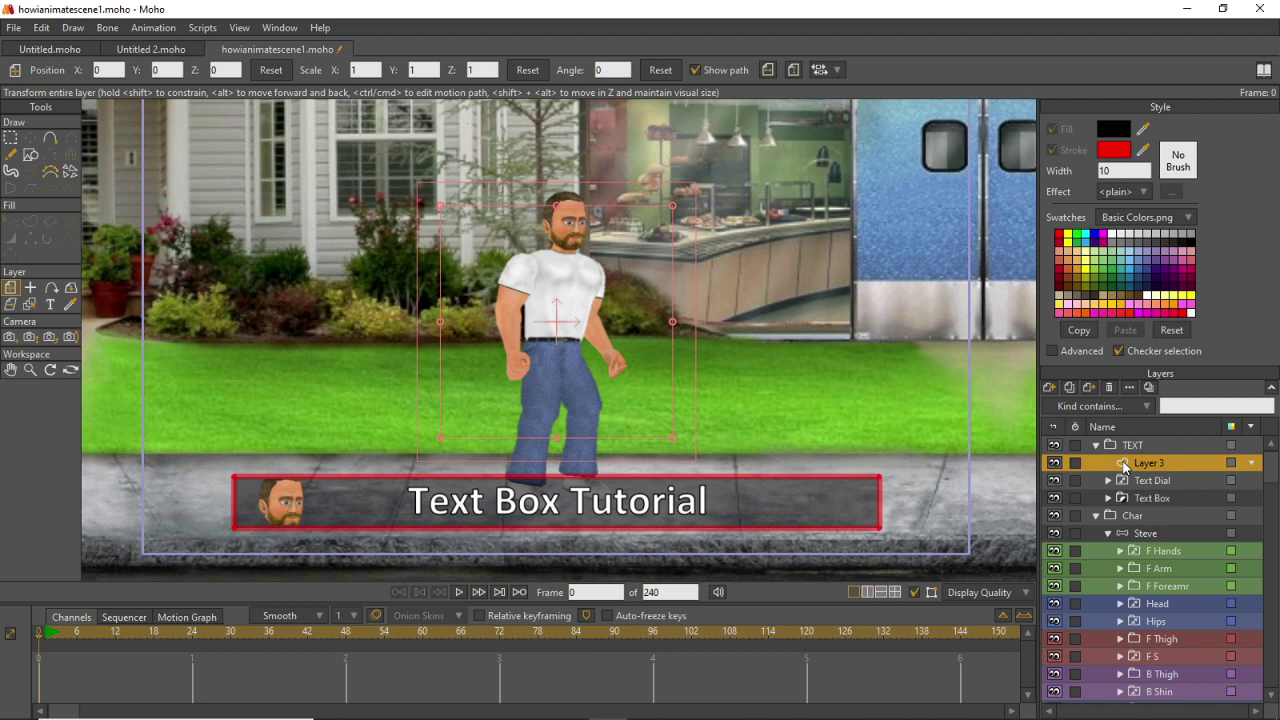
double_click(1156, 466)
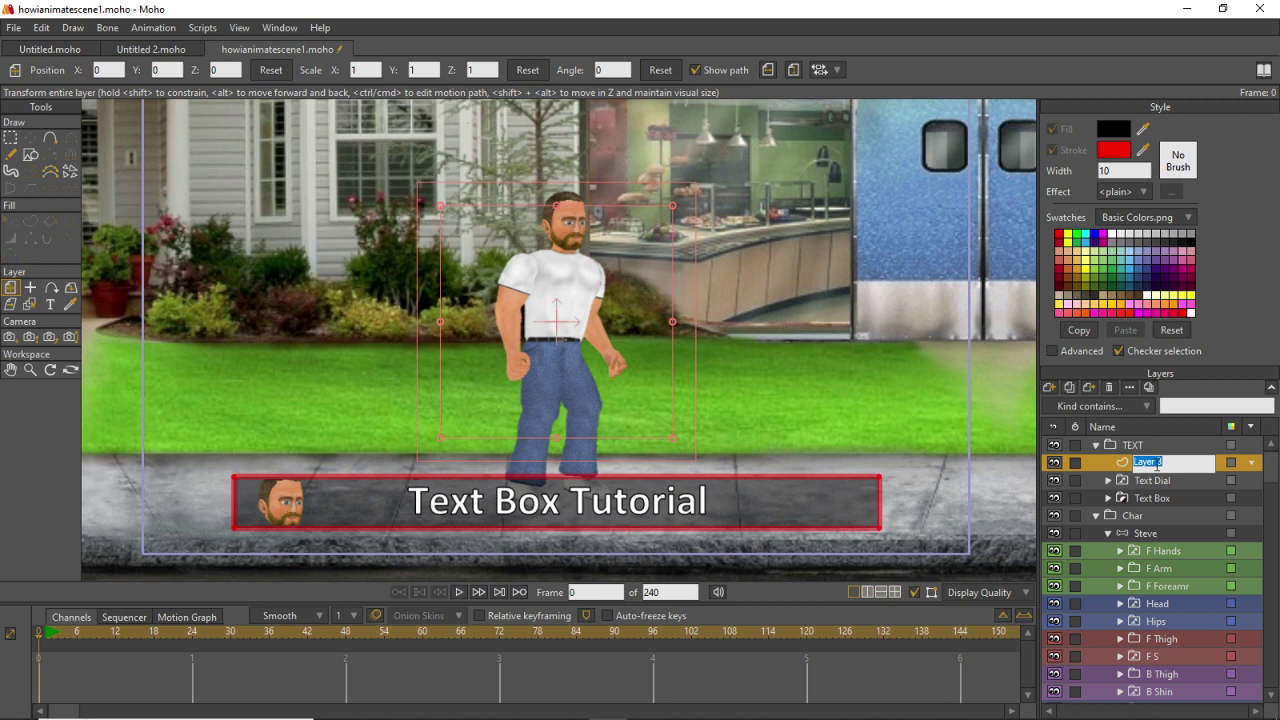
text(None)
key(Return)
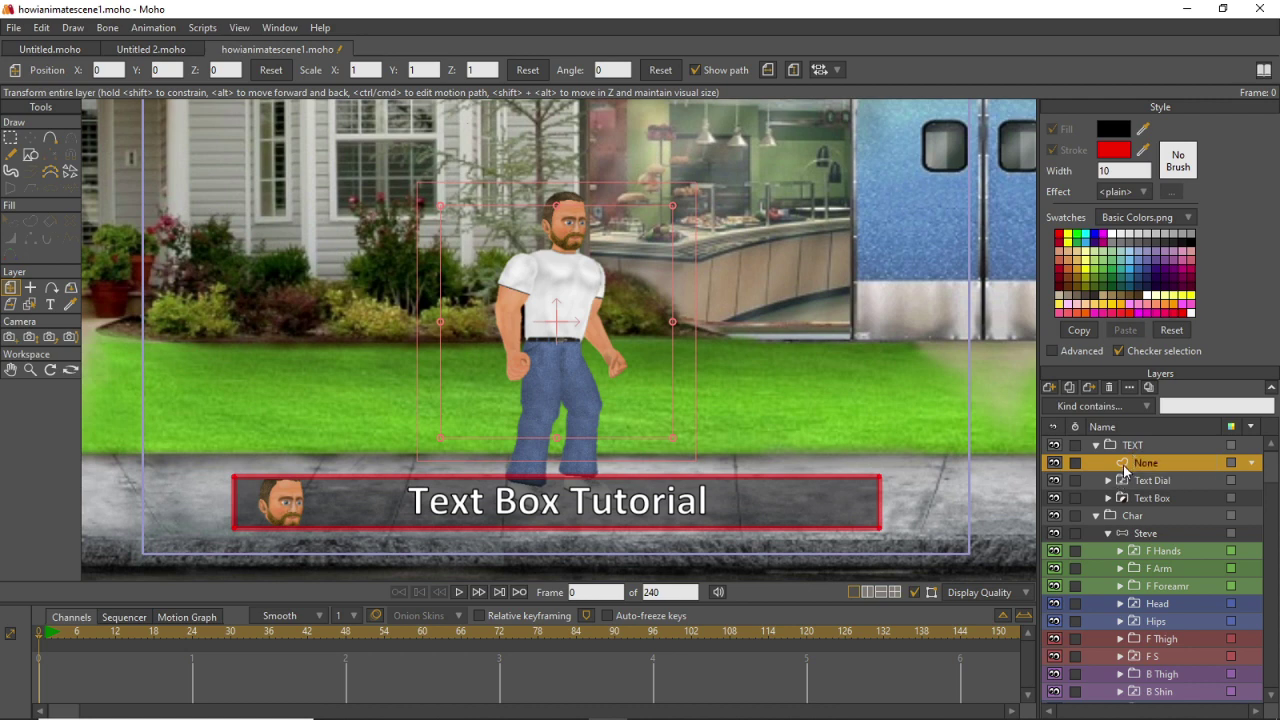
Add a new group inside TEXT named On, then select Text Dial.
click(1050, 388)
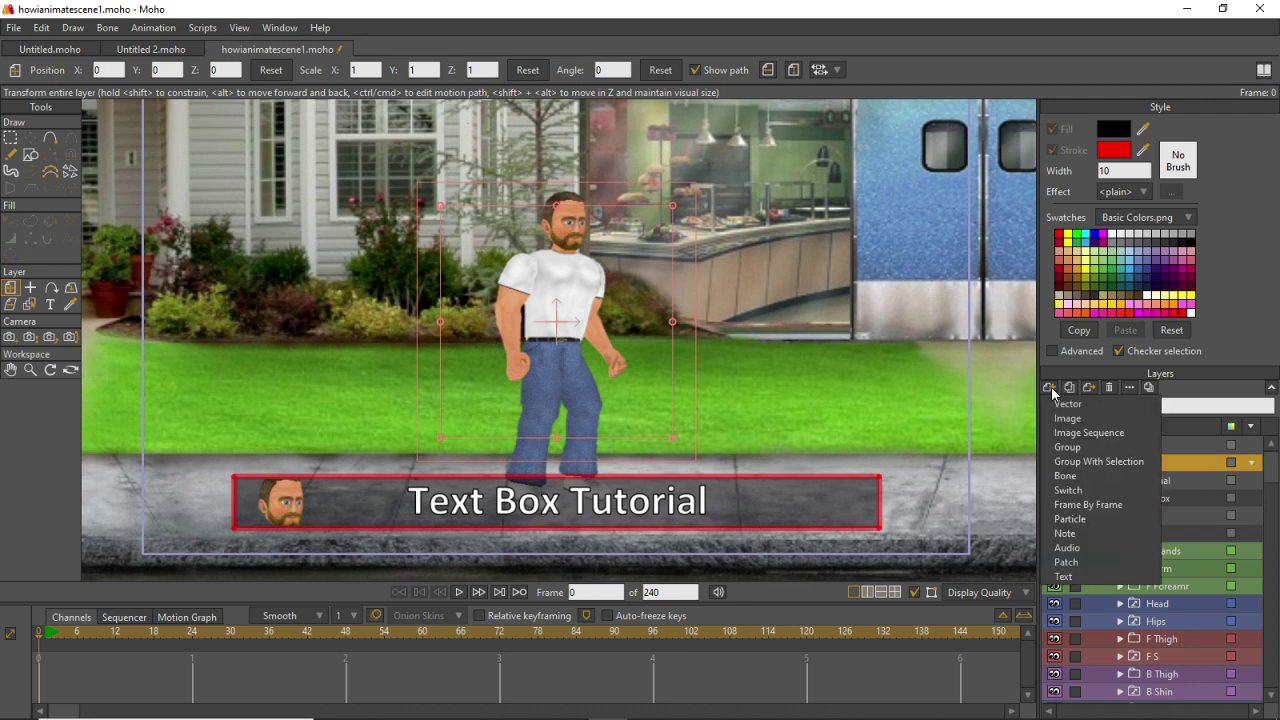
click(1068, 447)
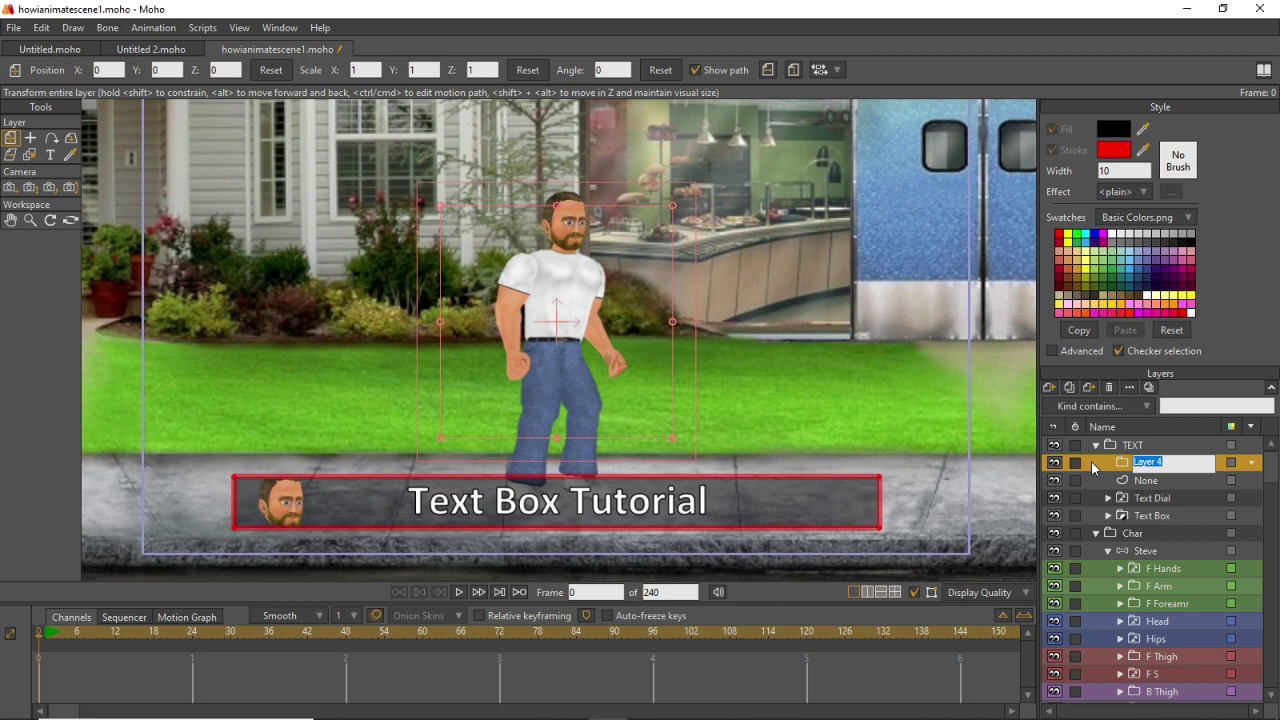
text(On)
key(Return)
click(1122, 494)
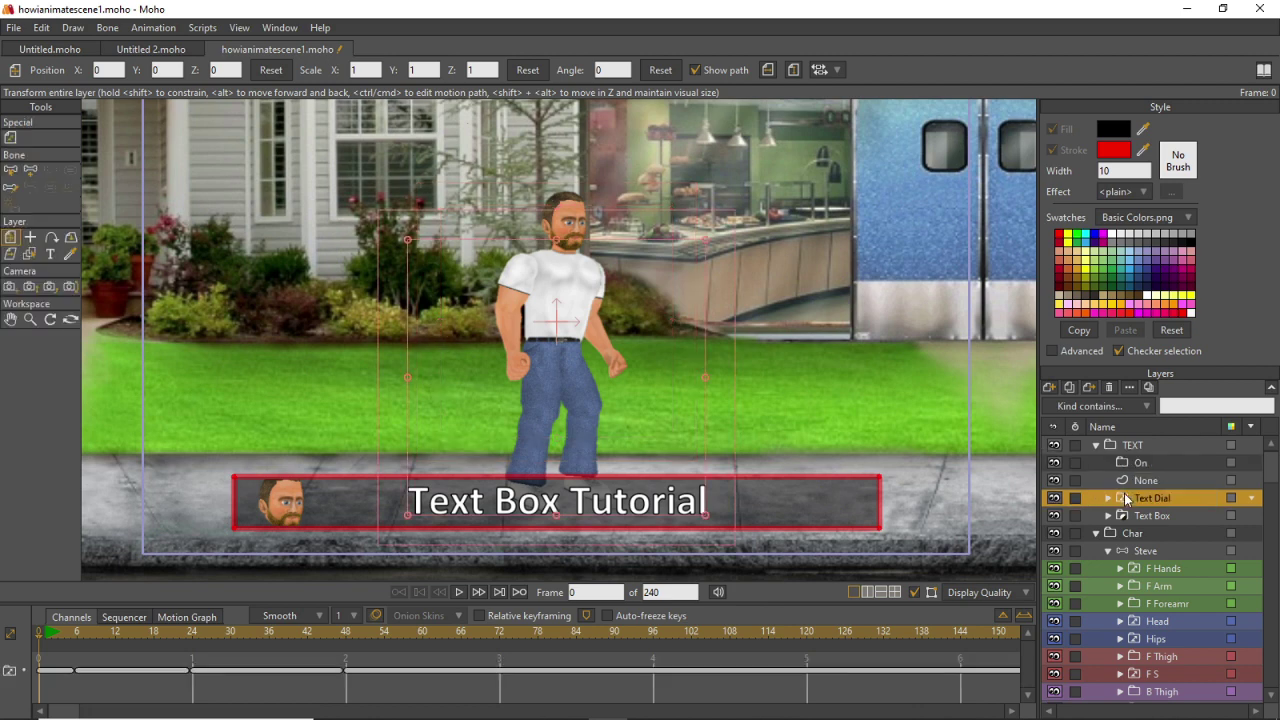
Move Text Dial and Text Box into the On group and collapse it.
ctrl+click(1128, 515)
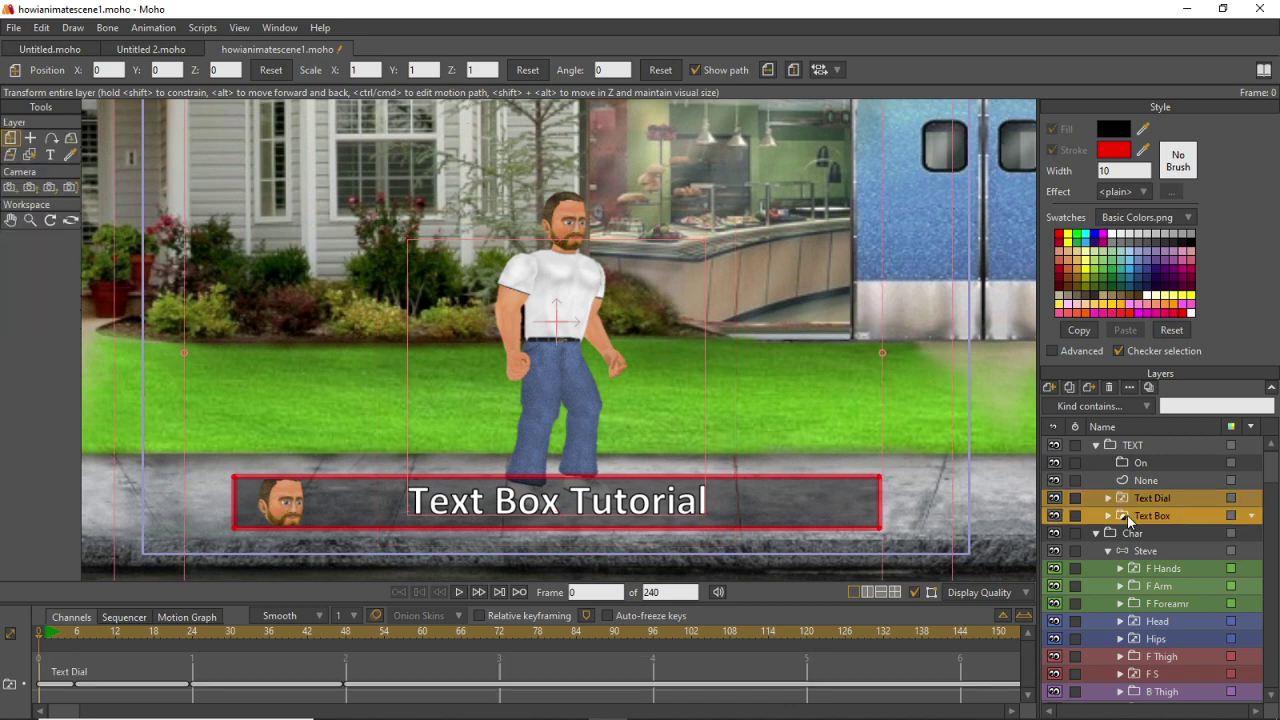
drag(1127, 495, 1134, 464)
click(1136, 466)
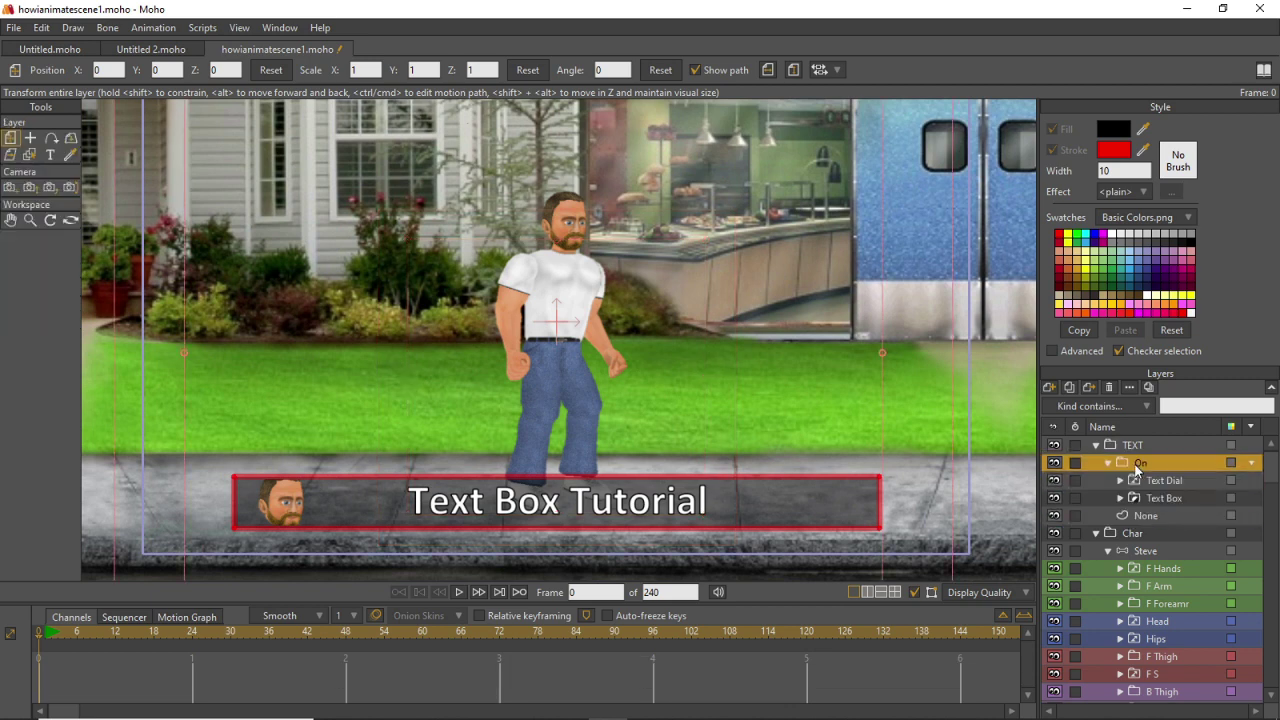
click(1109, 463)
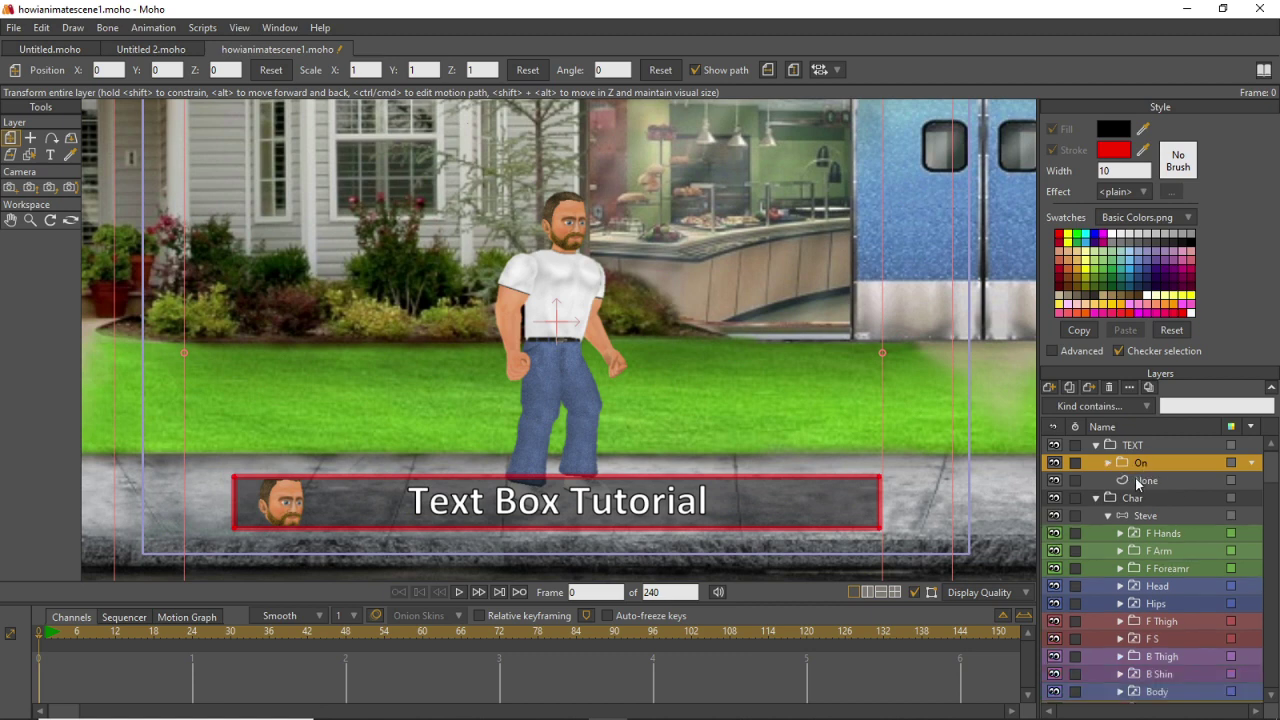
Convert the TEXT group into a switch layer.
click(1130, 444)
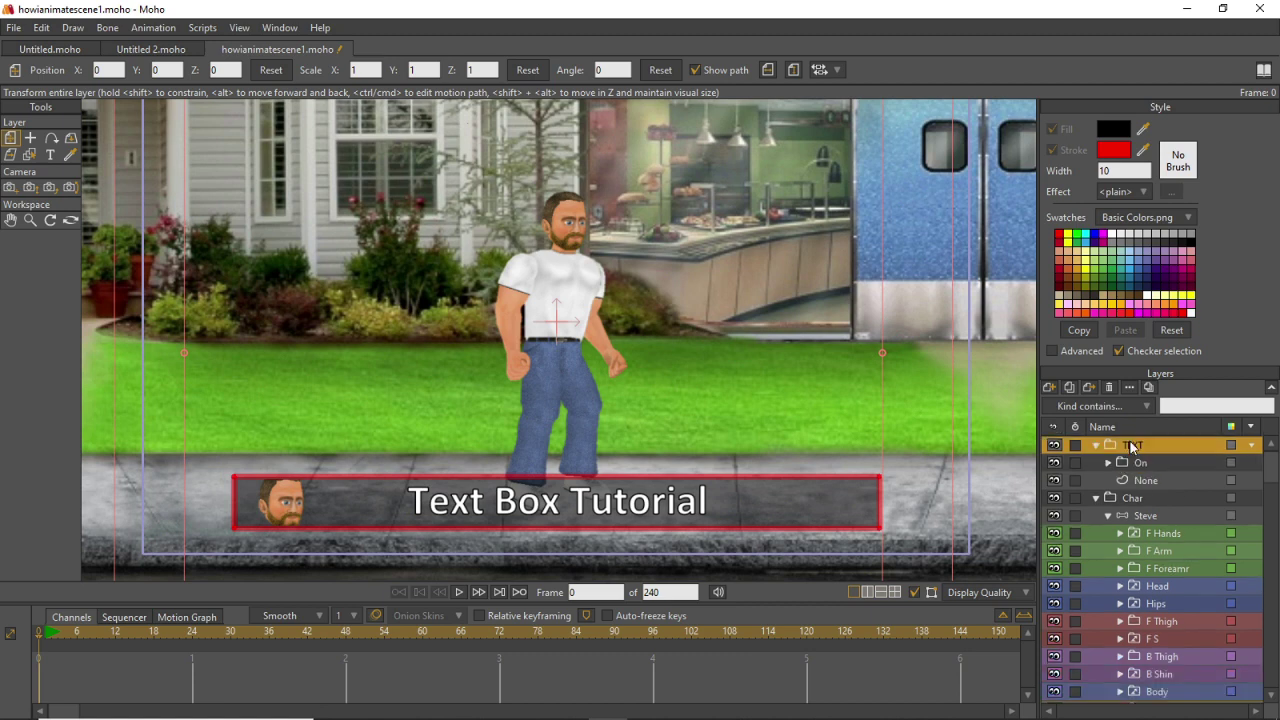
right_click(1130, 441)
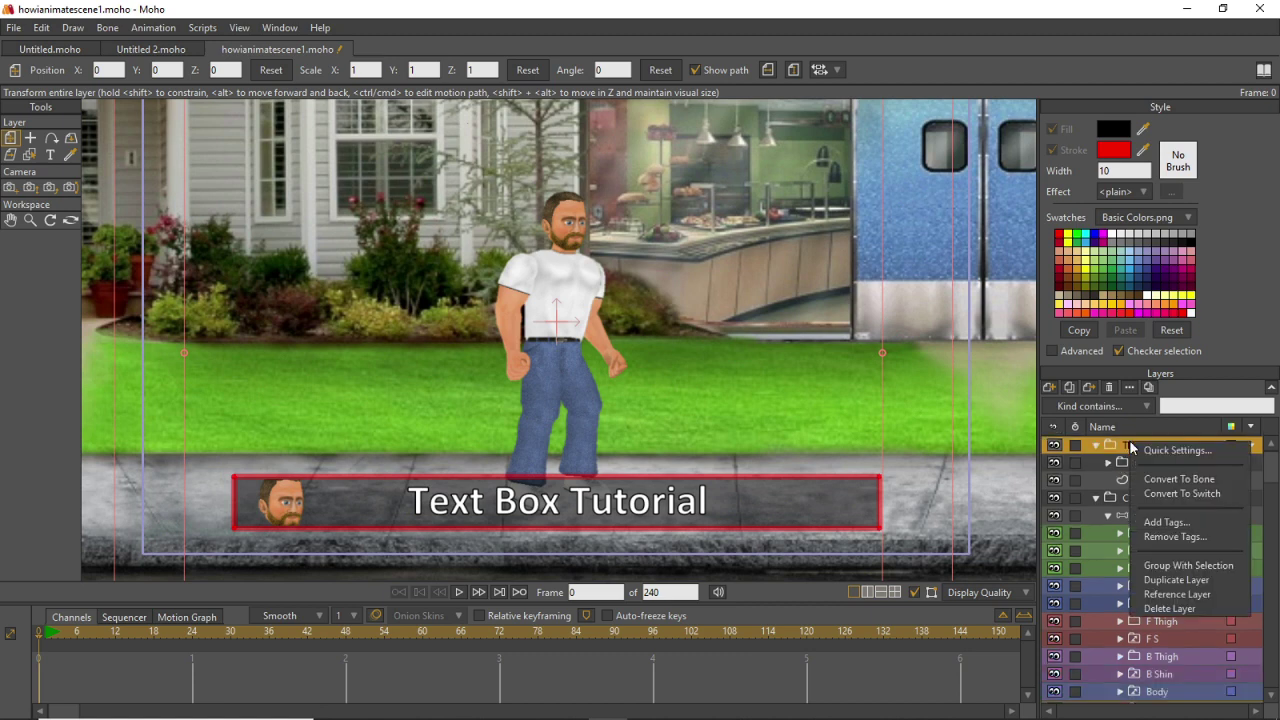
click(1144, 493)
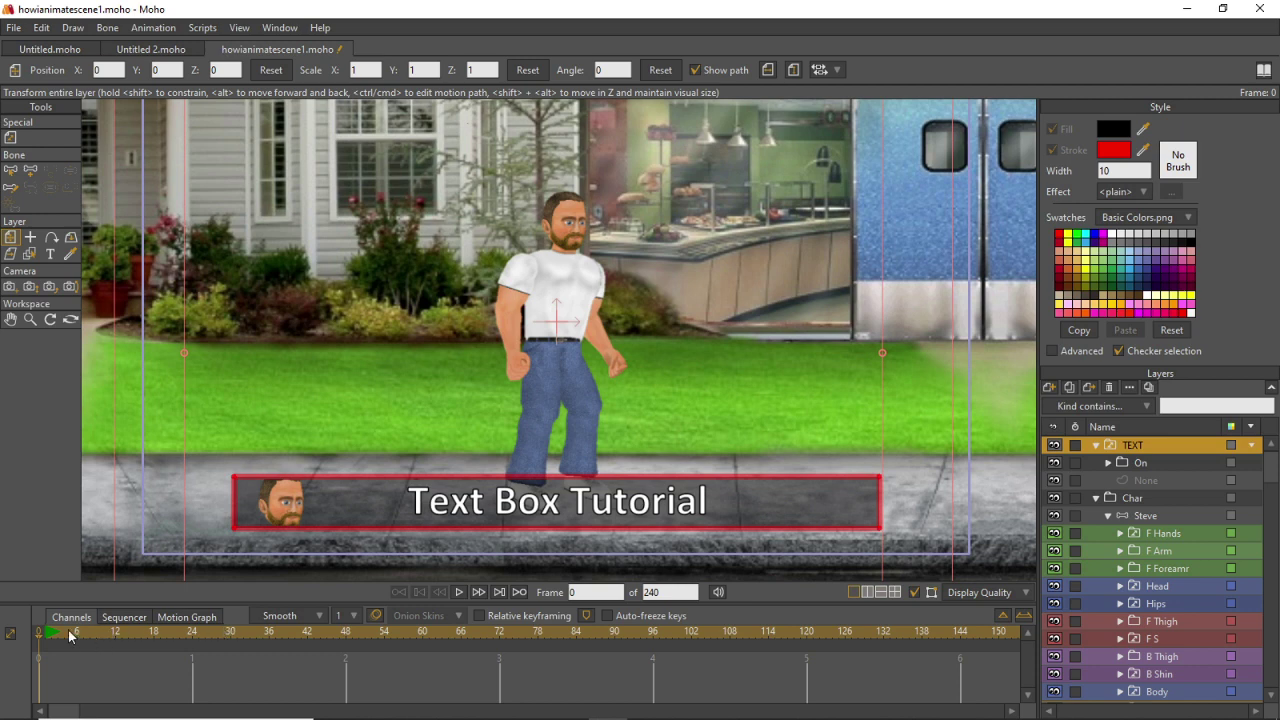
Key the TEXT switch to On at frame 0, None at frame 1, and On at frame 6.
right_click(1142, 442)
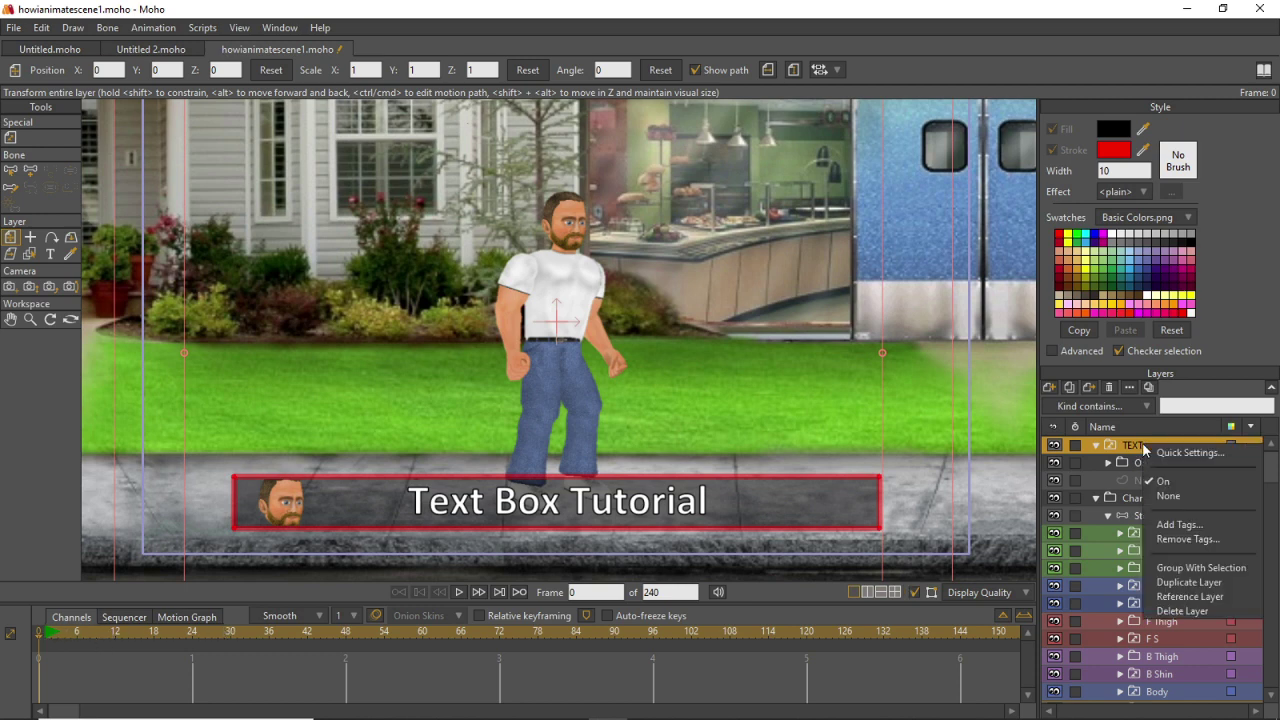
click(1173, 475)
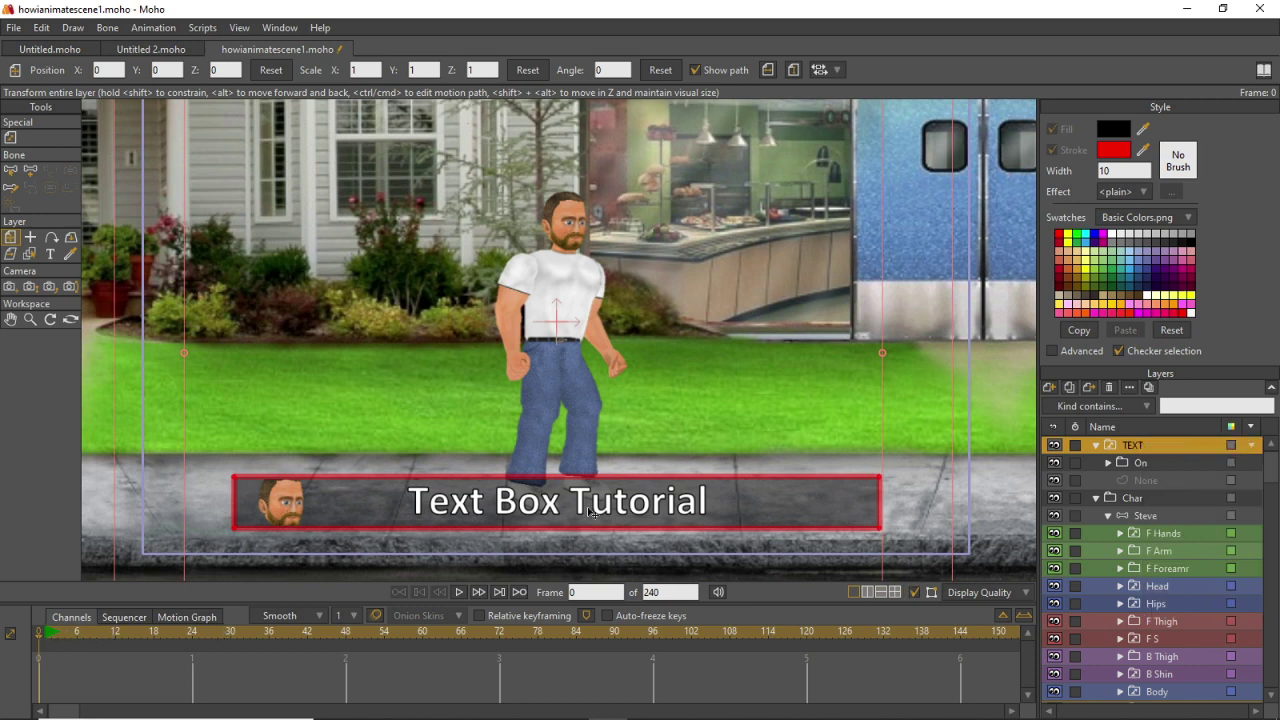
click(45, 633)
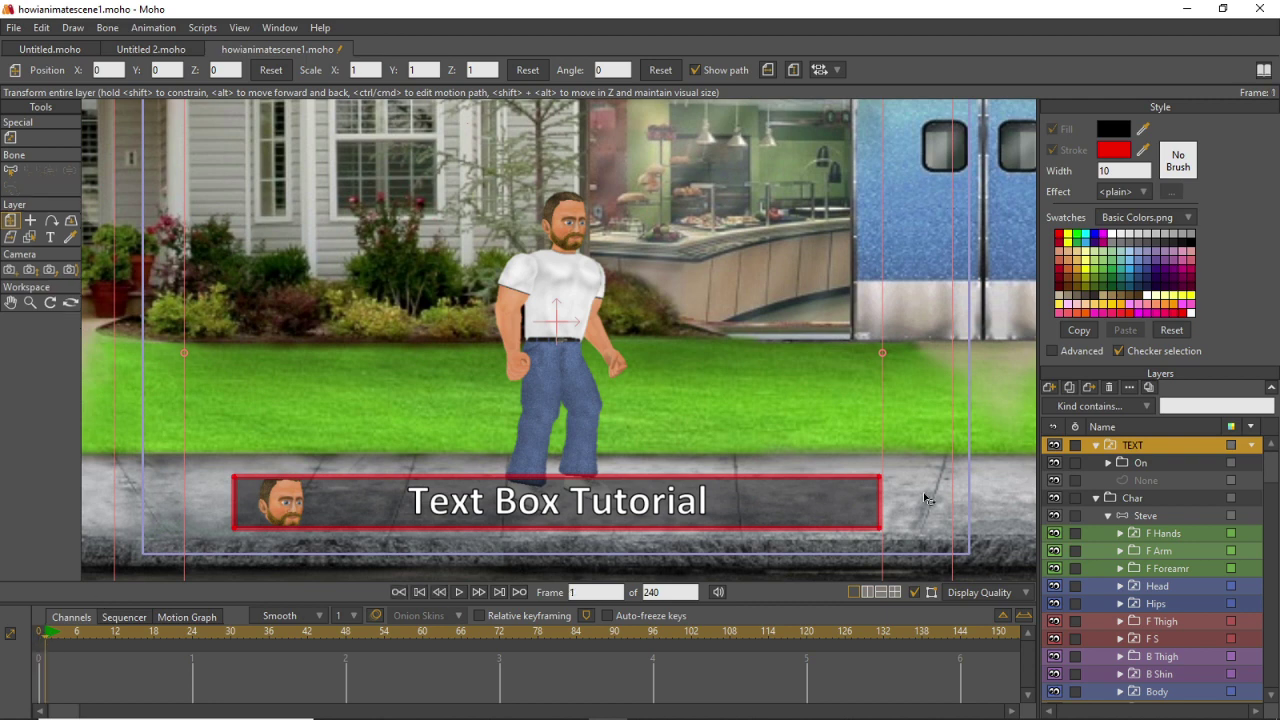
right_click(1150, 446)
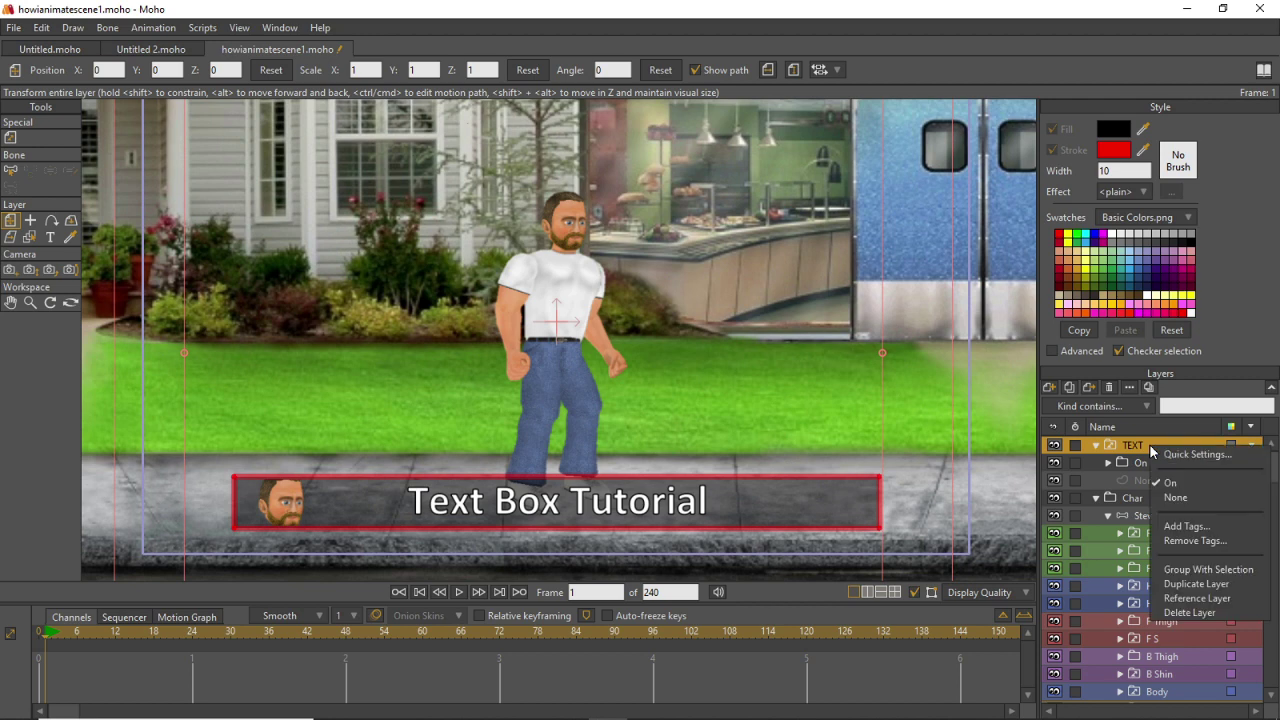
click(1172, 498)
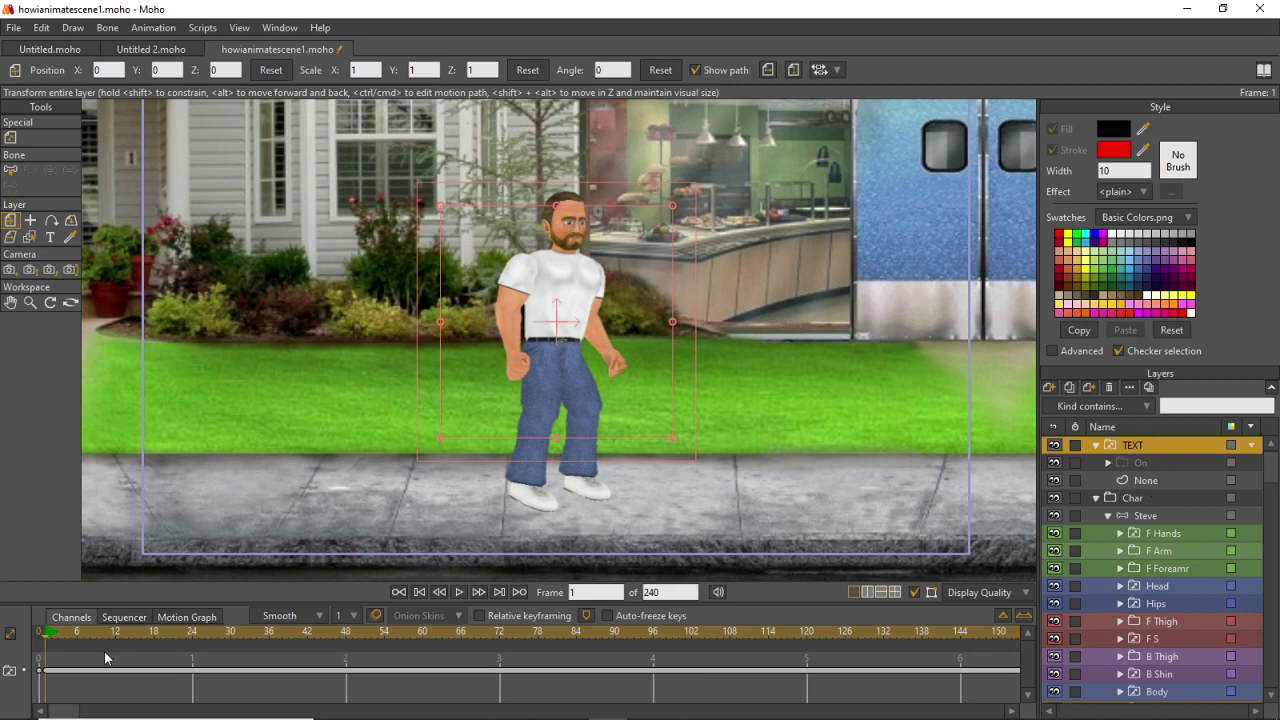
drag(61, 632, 76, 632)
right_click(1128, 449)
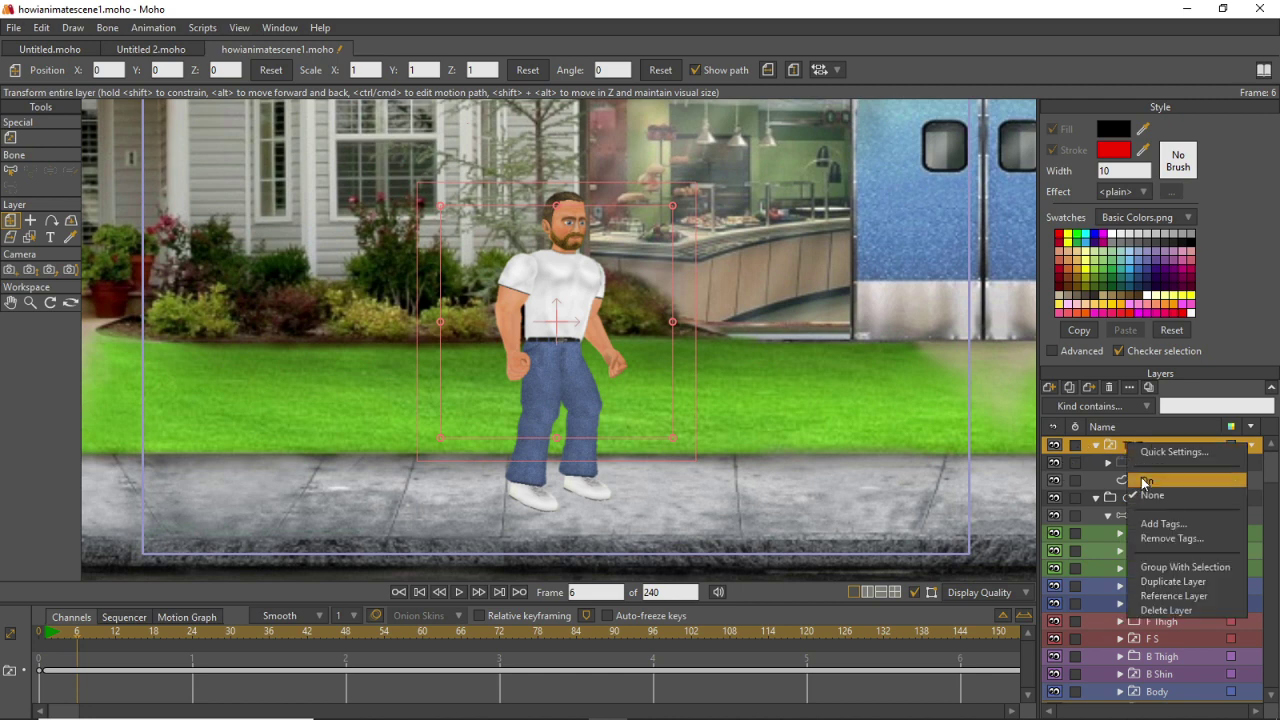
click(1142, 478)
Key the TEXT switch to None at frame 12 and On at frame 24.
drag(65, 642, 45, 632)
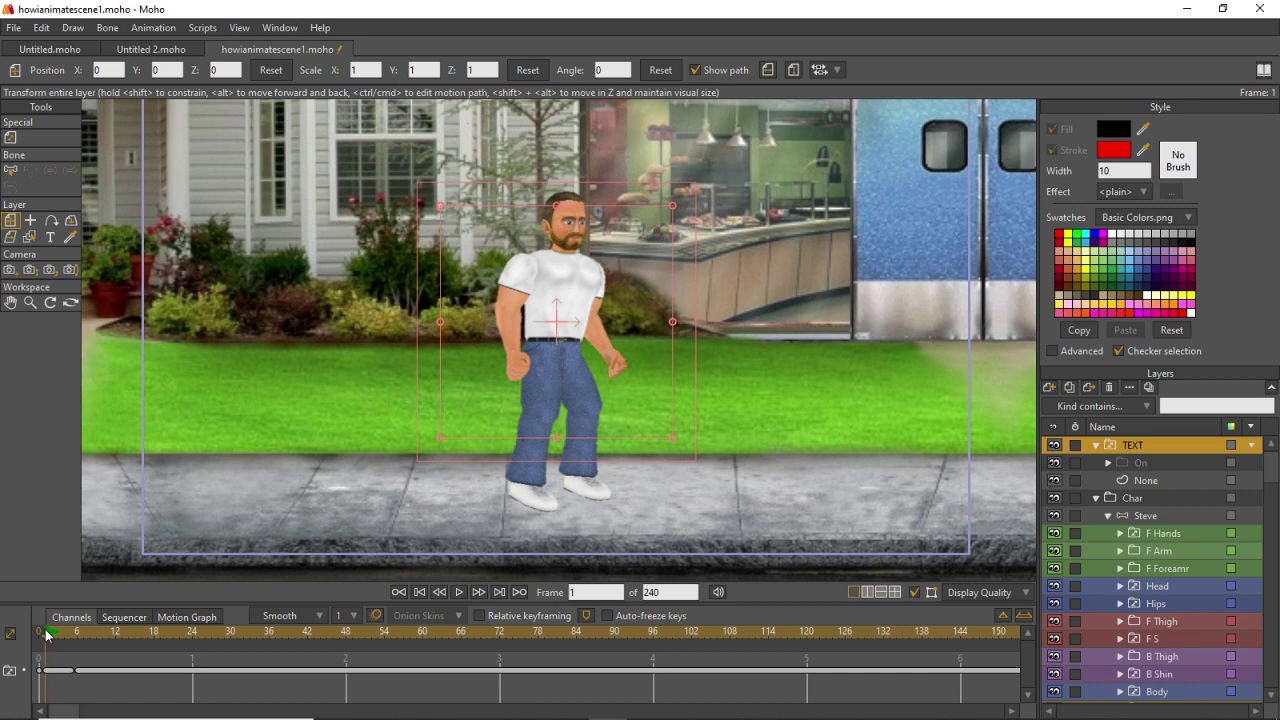
drag(45, 632, 116, 639)
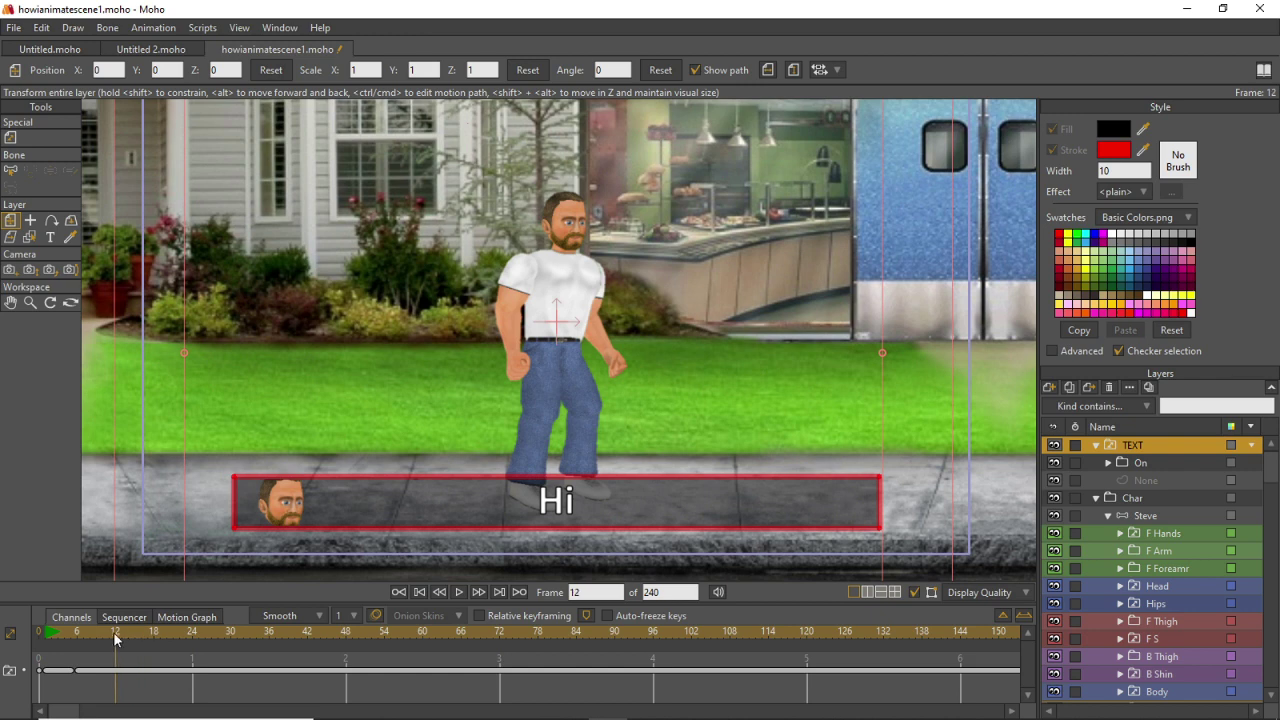
right_click(1151, 444)
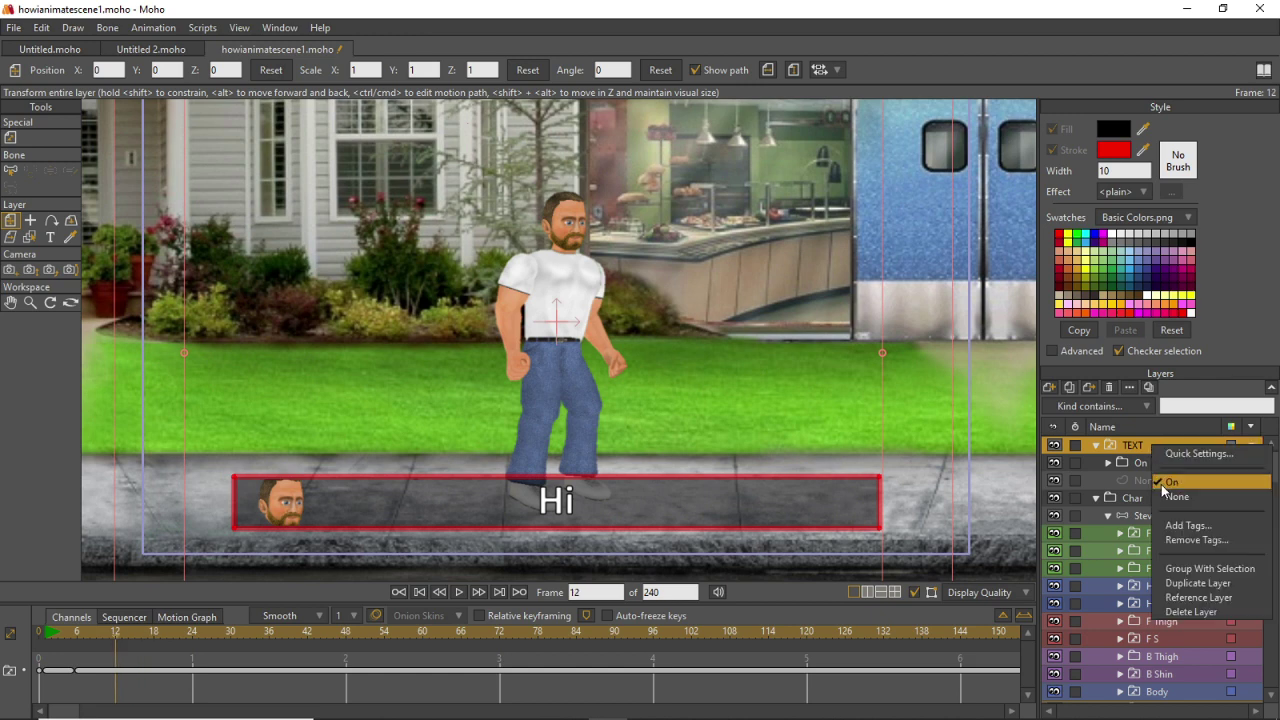
click(1163, 496)
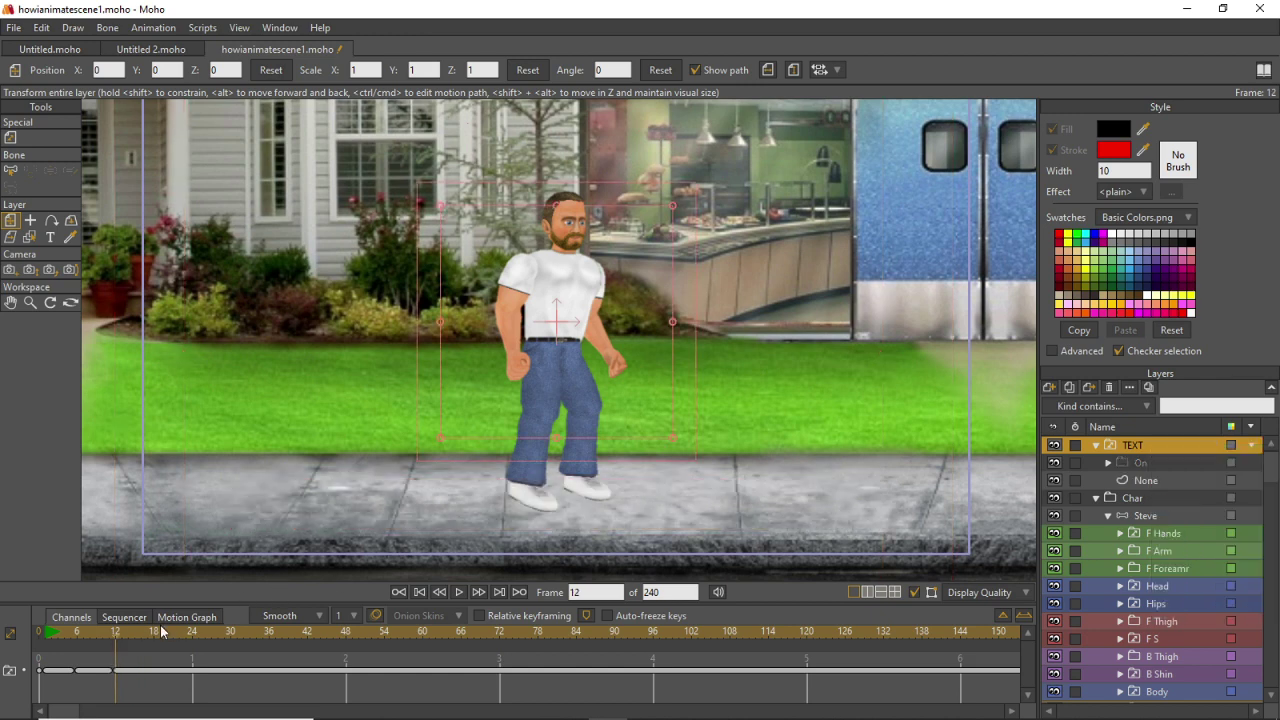
mouse_move(104, 677)
drag(126, 637, 191, 631)
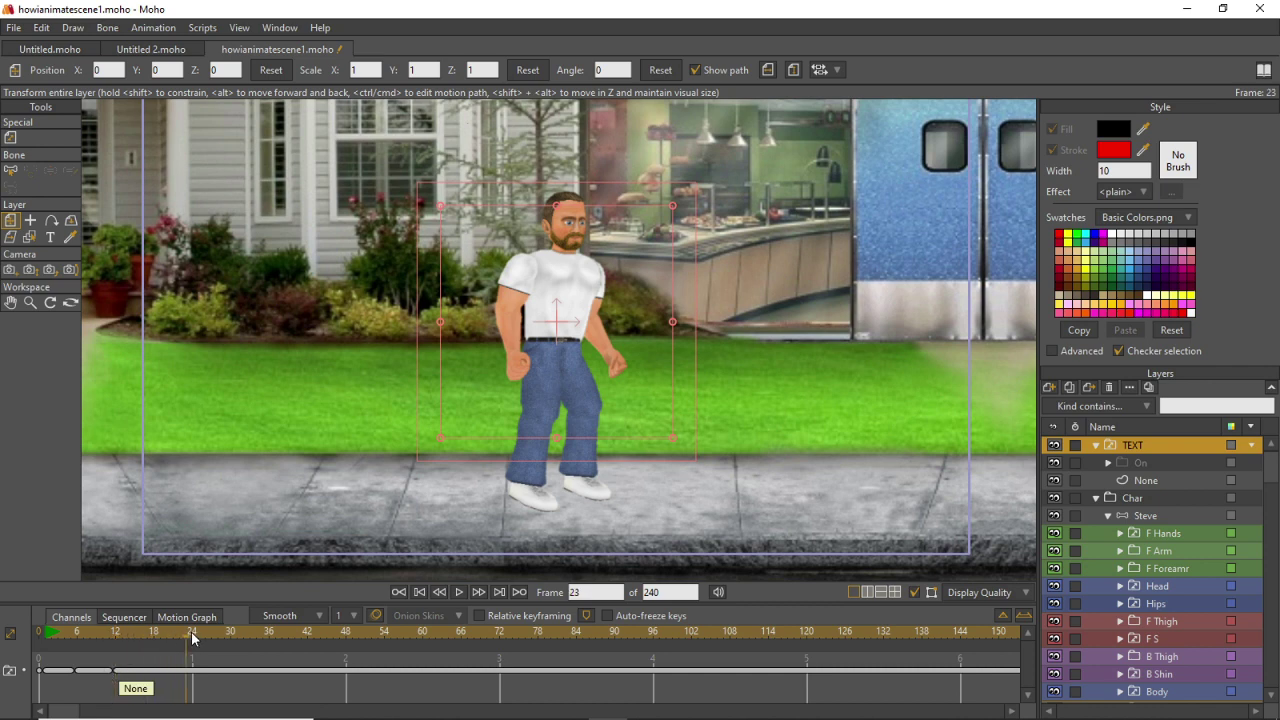
right_click(1140, 441)
click(1150, 479)
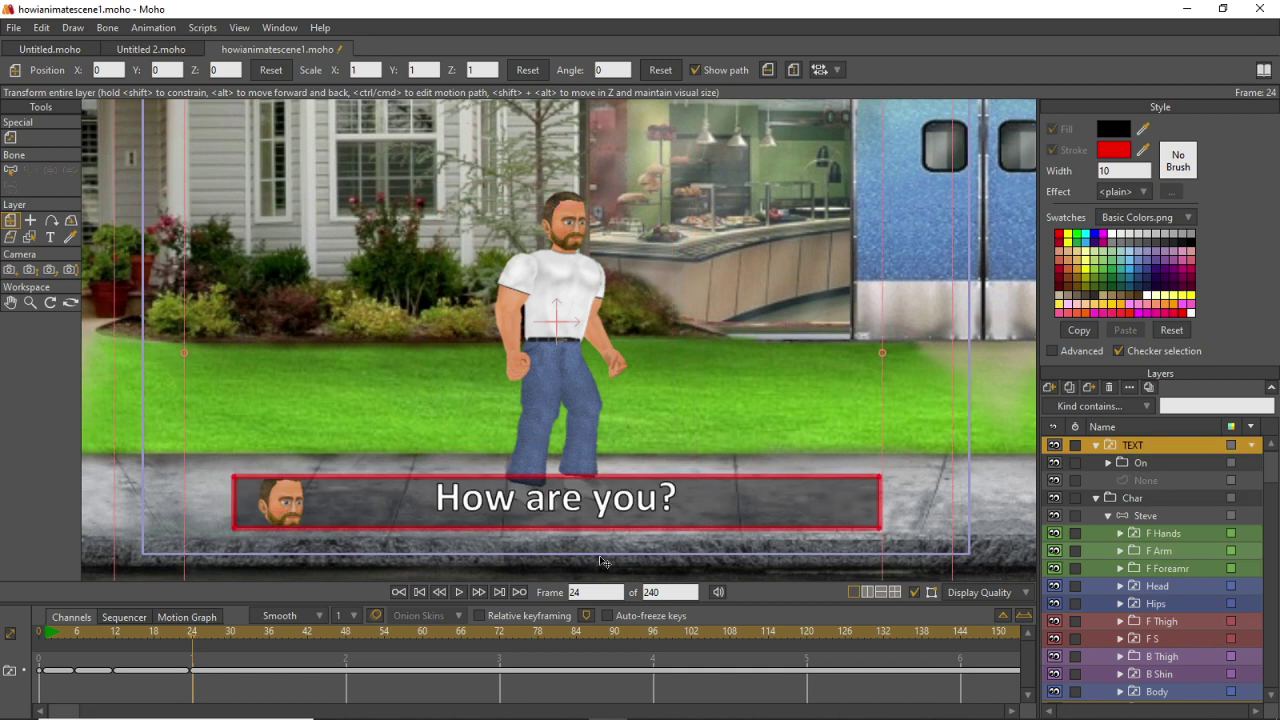
Key the TEXT switch to None at frame 35 and On at 48, then play from the start.
drag(190, 630, 263, 631)
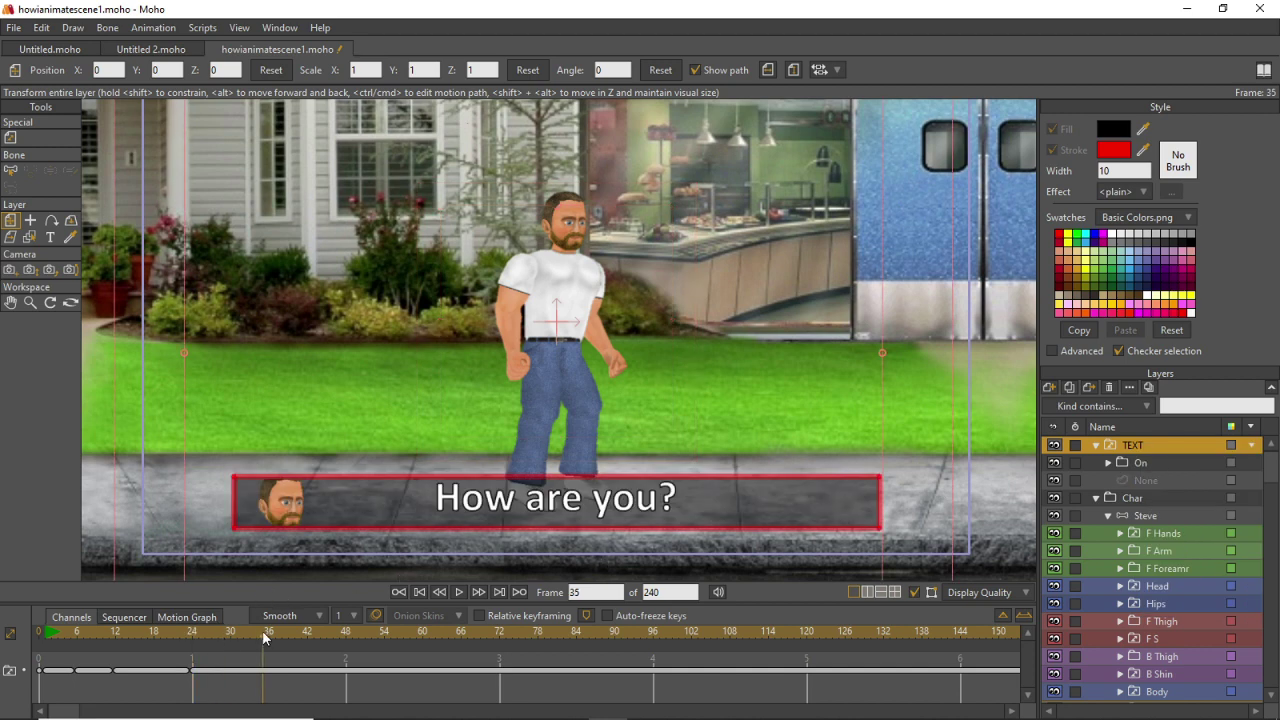
right_click(1140, 448)
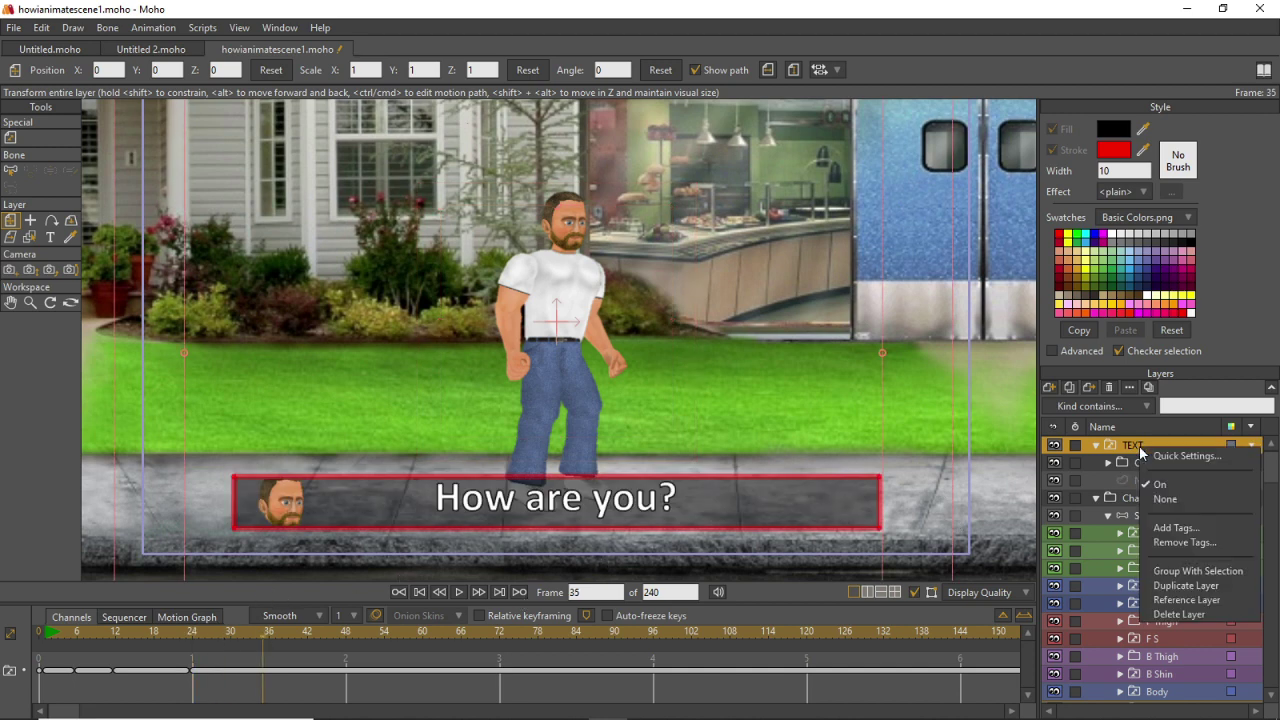
click(1155, 499)
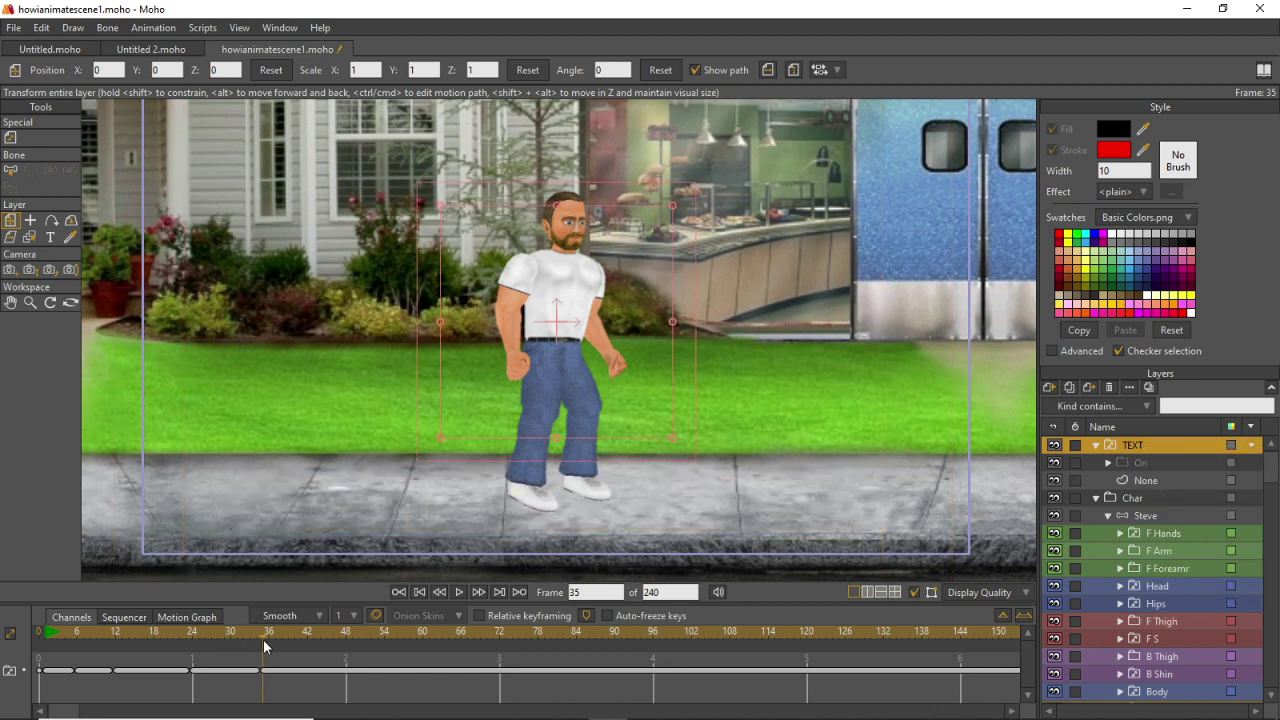
drag(263, 639, 345, 640)
right_click(1125, 452)
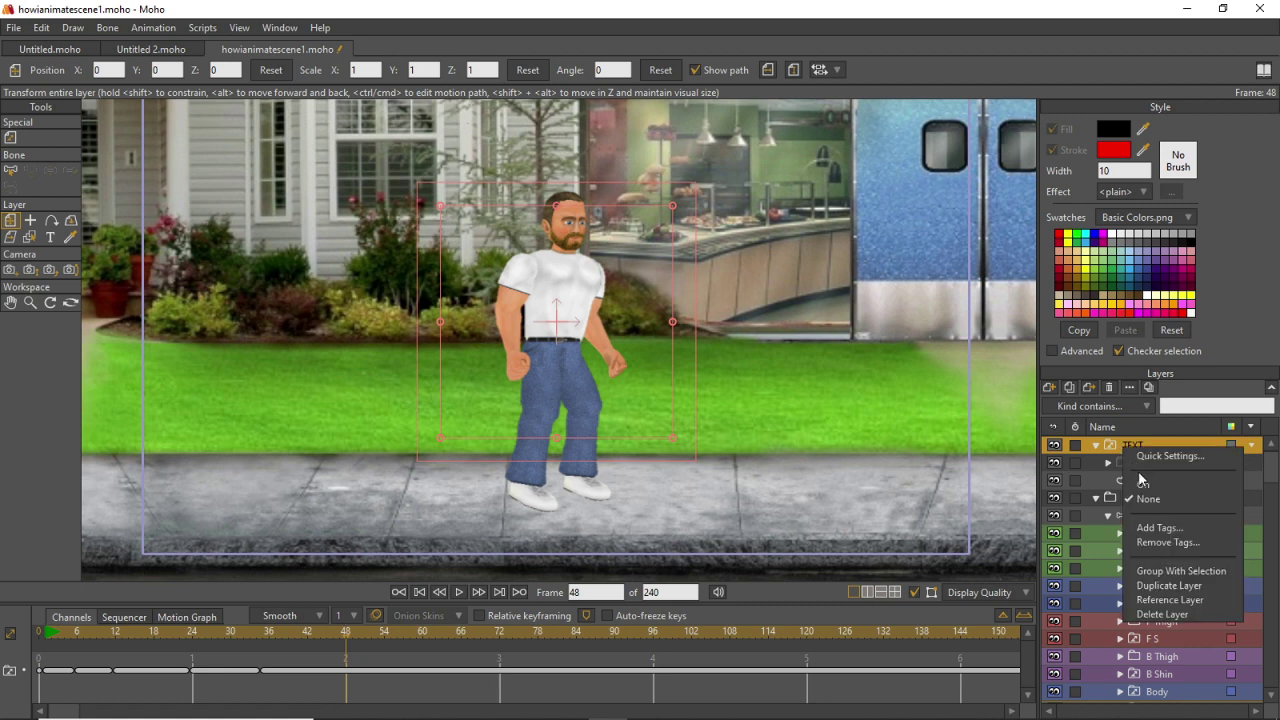
click(1141, 482)
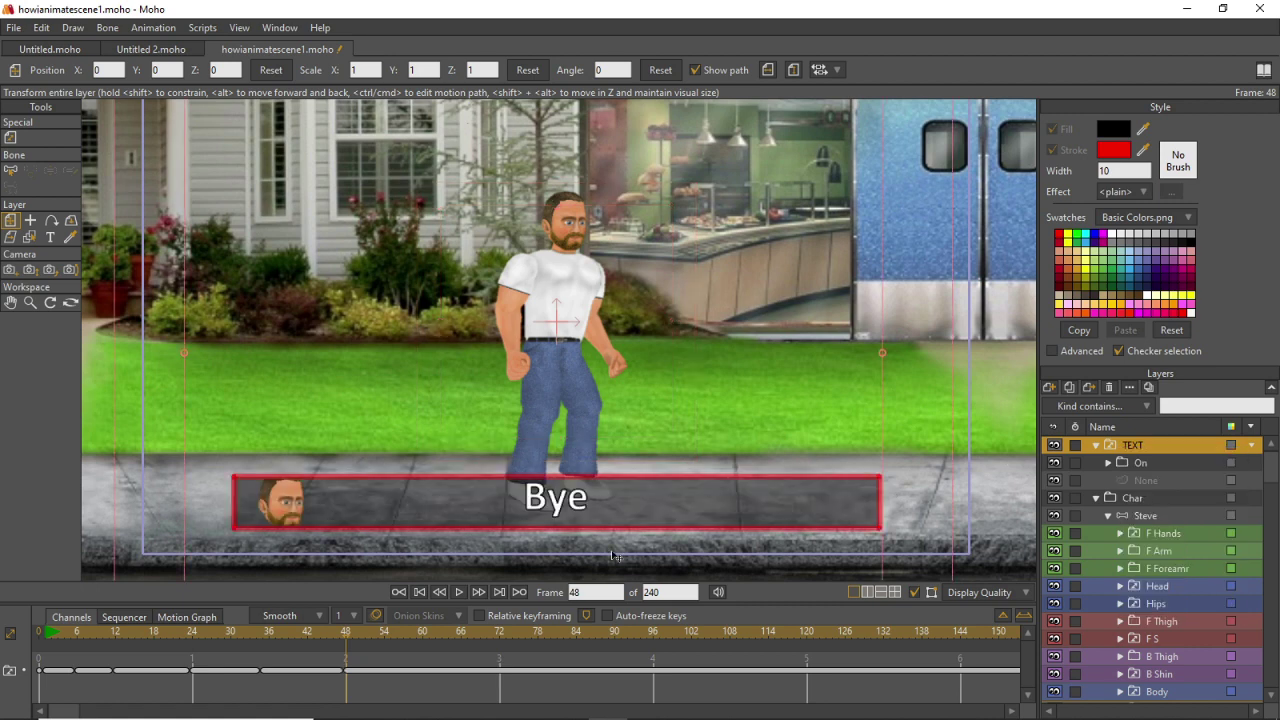
click(154, 632)
drag(82, 633, 44, 635)
click(459, 592)
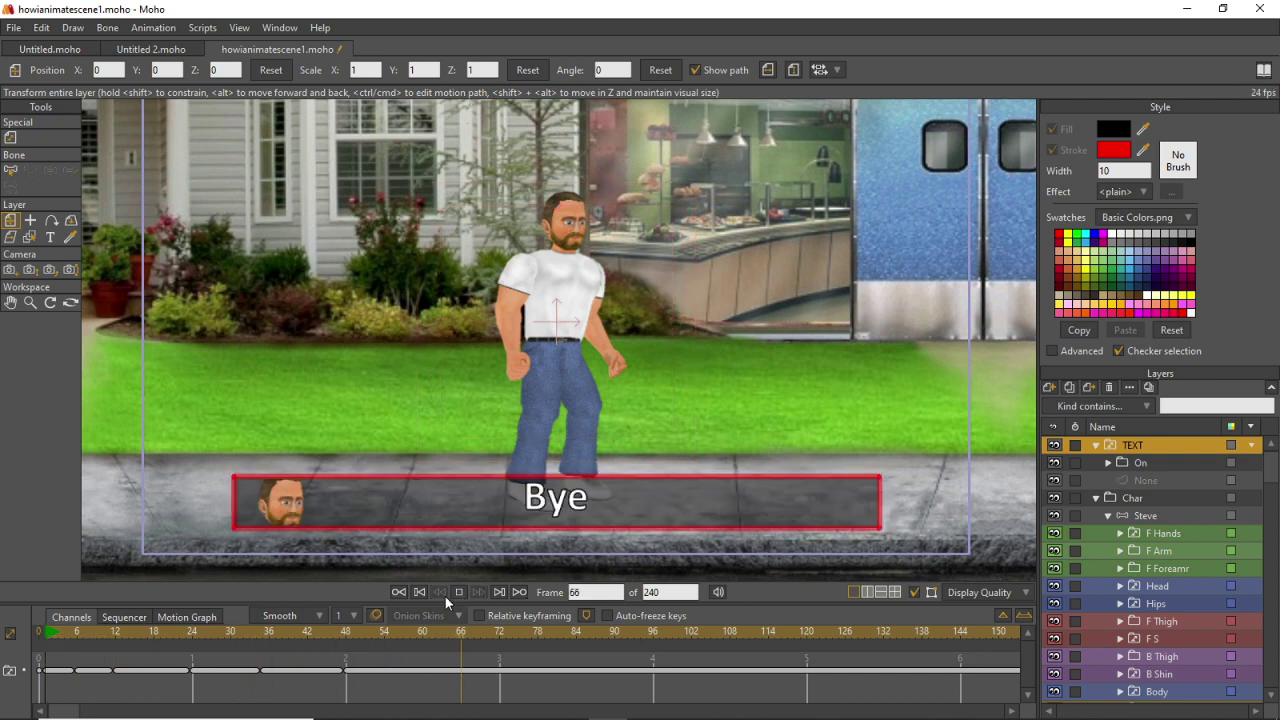
click(42, 666)
drag(44, 634, 12, 622)
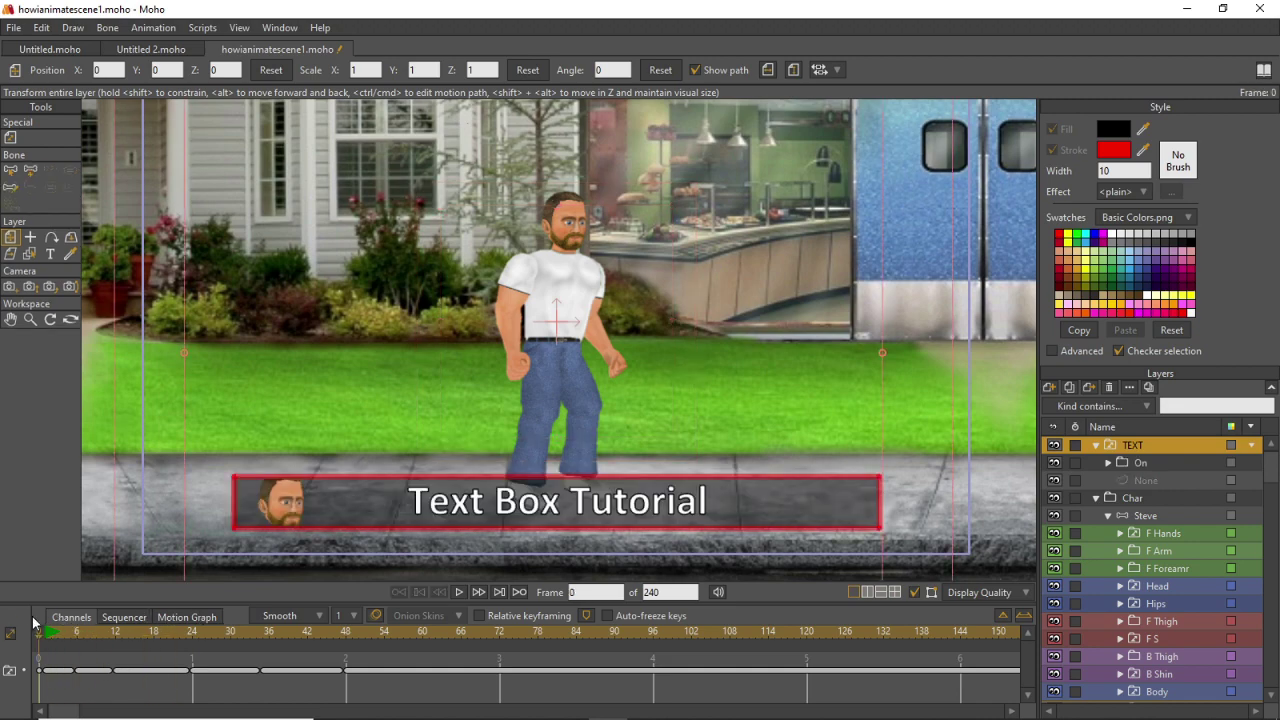
drag(345, 631, 115, 634)
Export frames 1–72 as MP4 (H.264-AAC) to howianimatescene1_1.mp4.
click(14, 27)
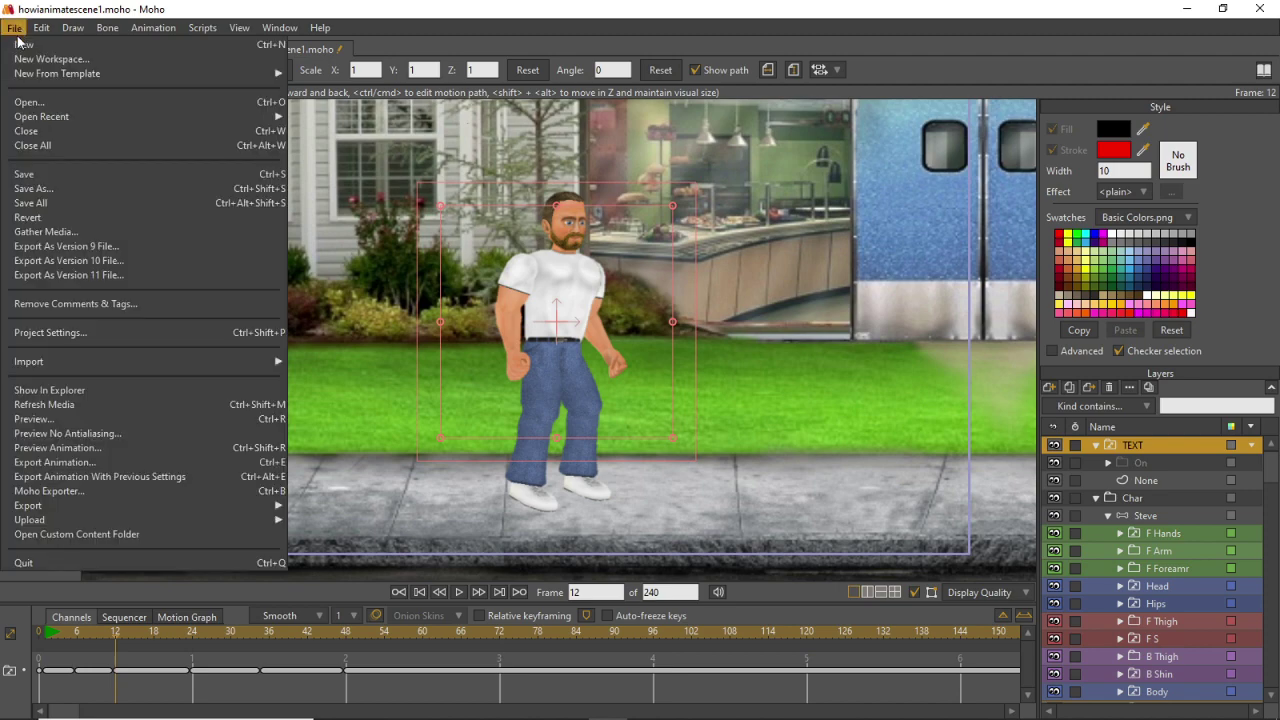
click(93, 462)
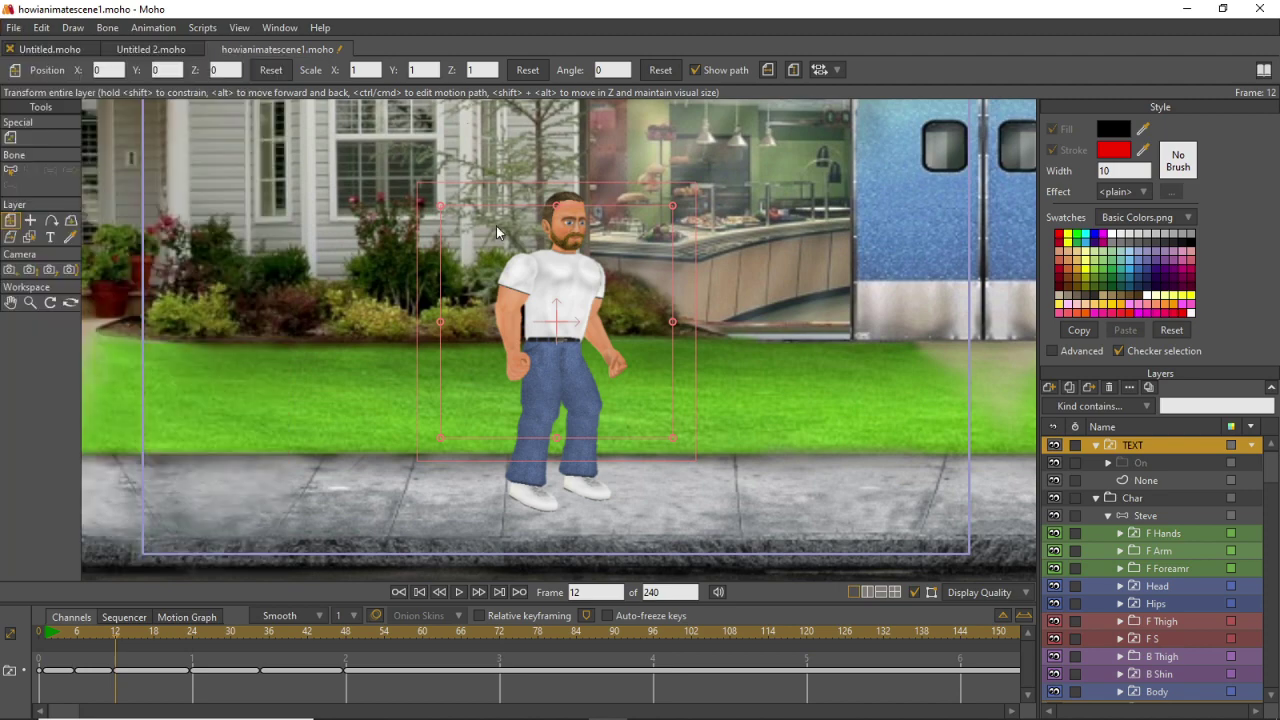
key(Tab)
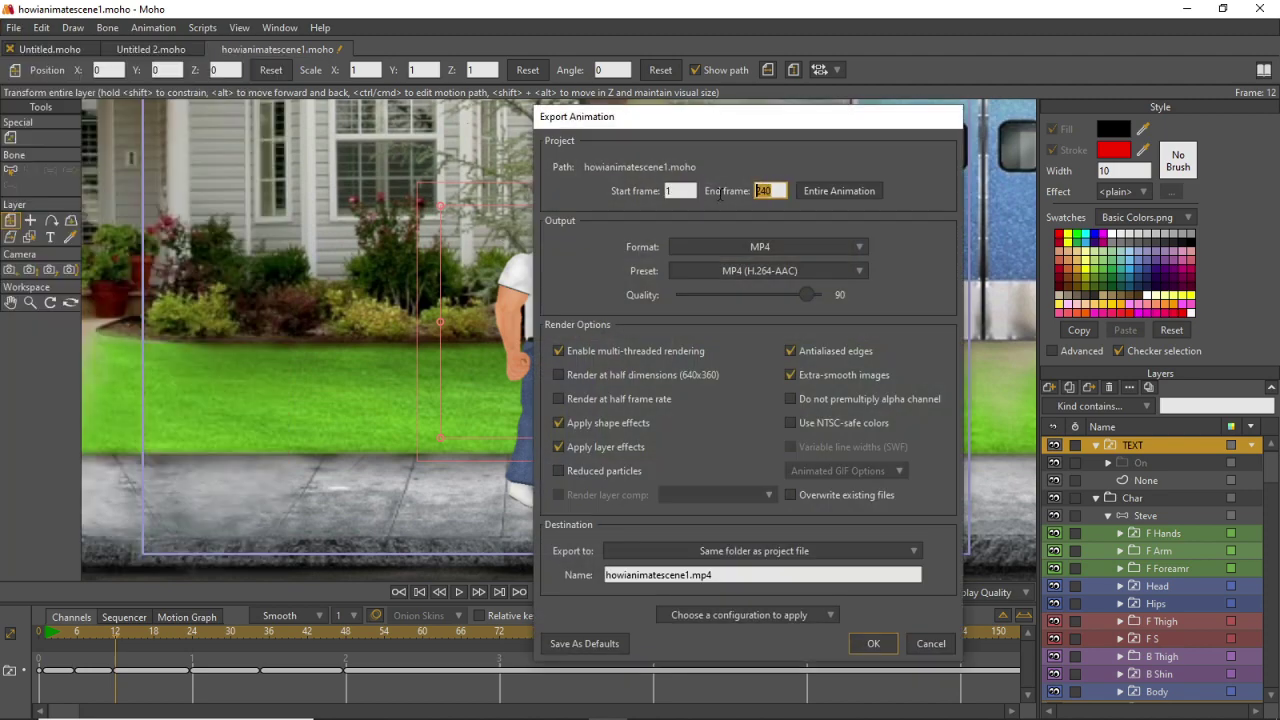
text(72)
click(864, 646)
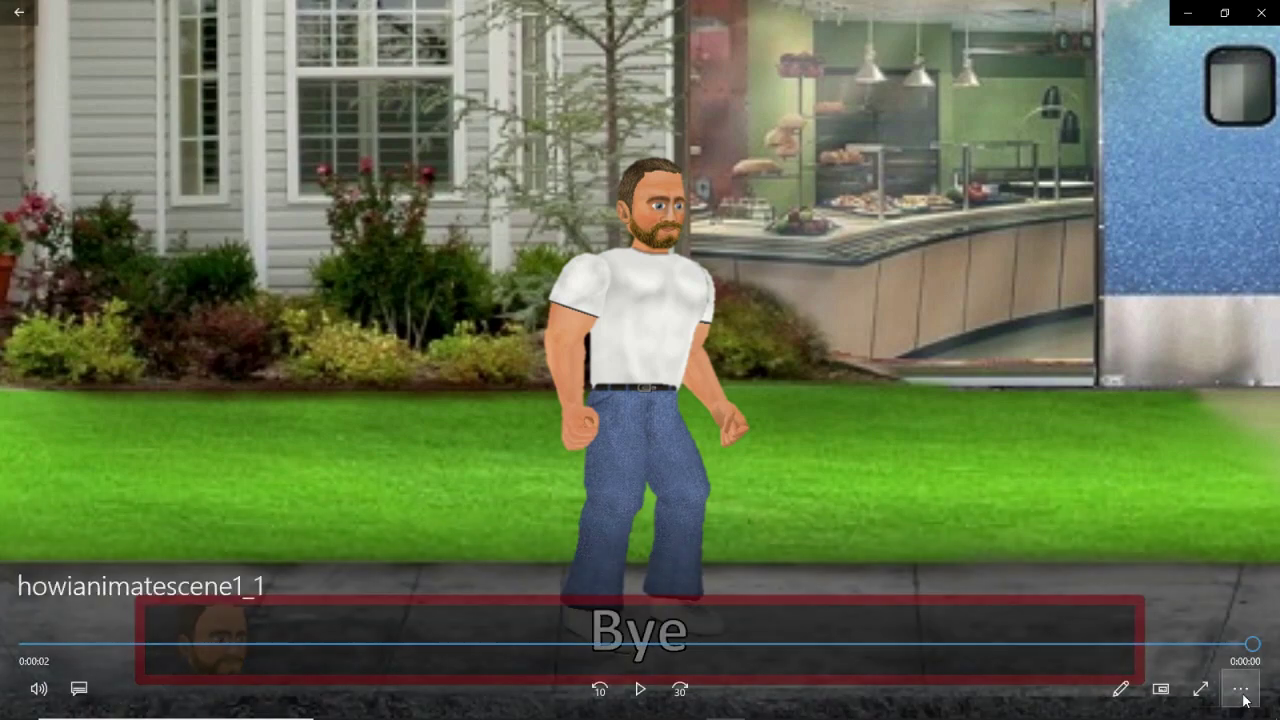
Open and close the player's extra options, then replay howianimatescene1_1 from the start.
click(1240, 689)
click(1213, 605)
click(640, 689)
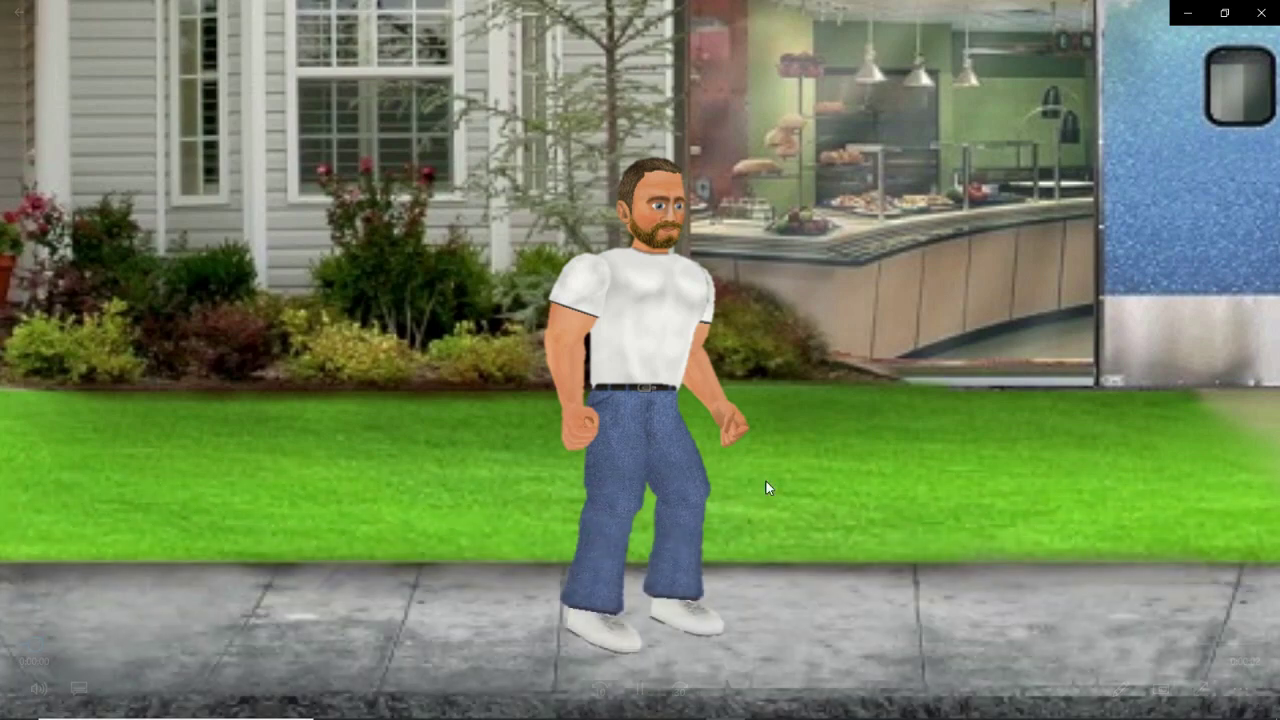